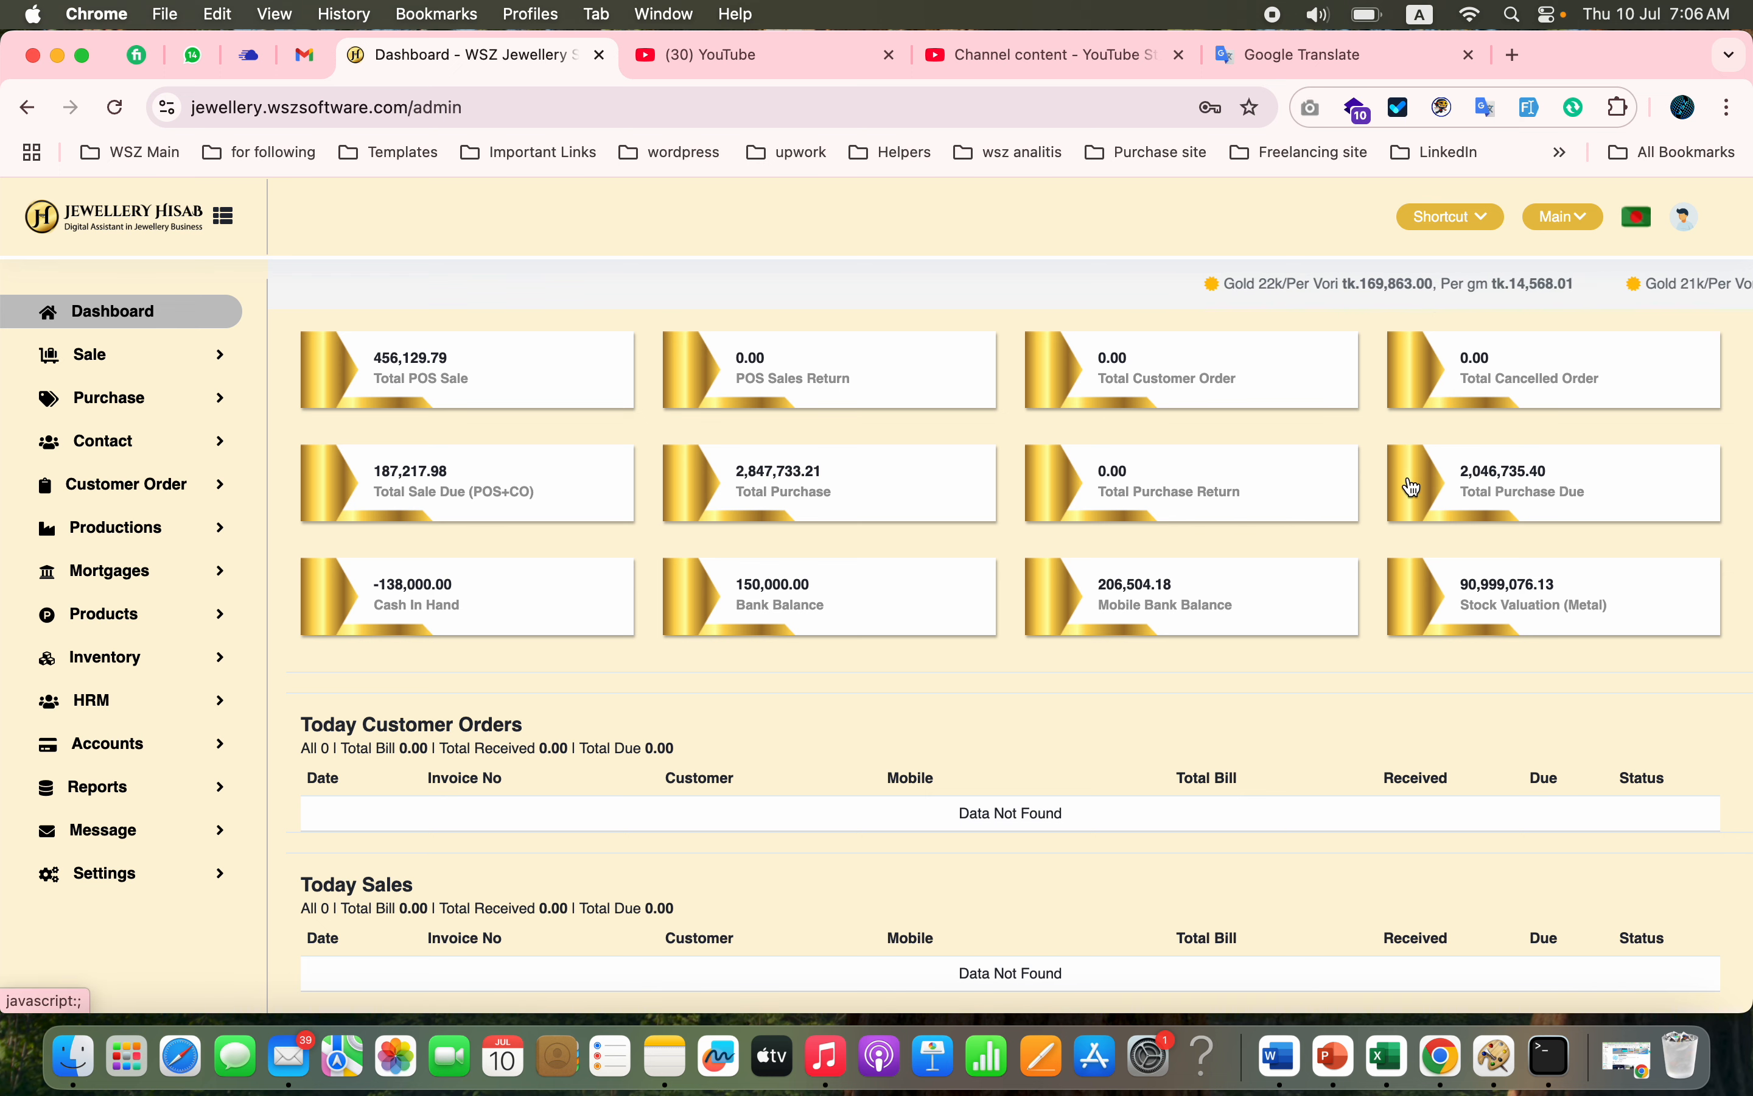
Step: Switch the interface language to Bengali and back to English
{"action": "left_click", "coordinate": [1638, 227]}
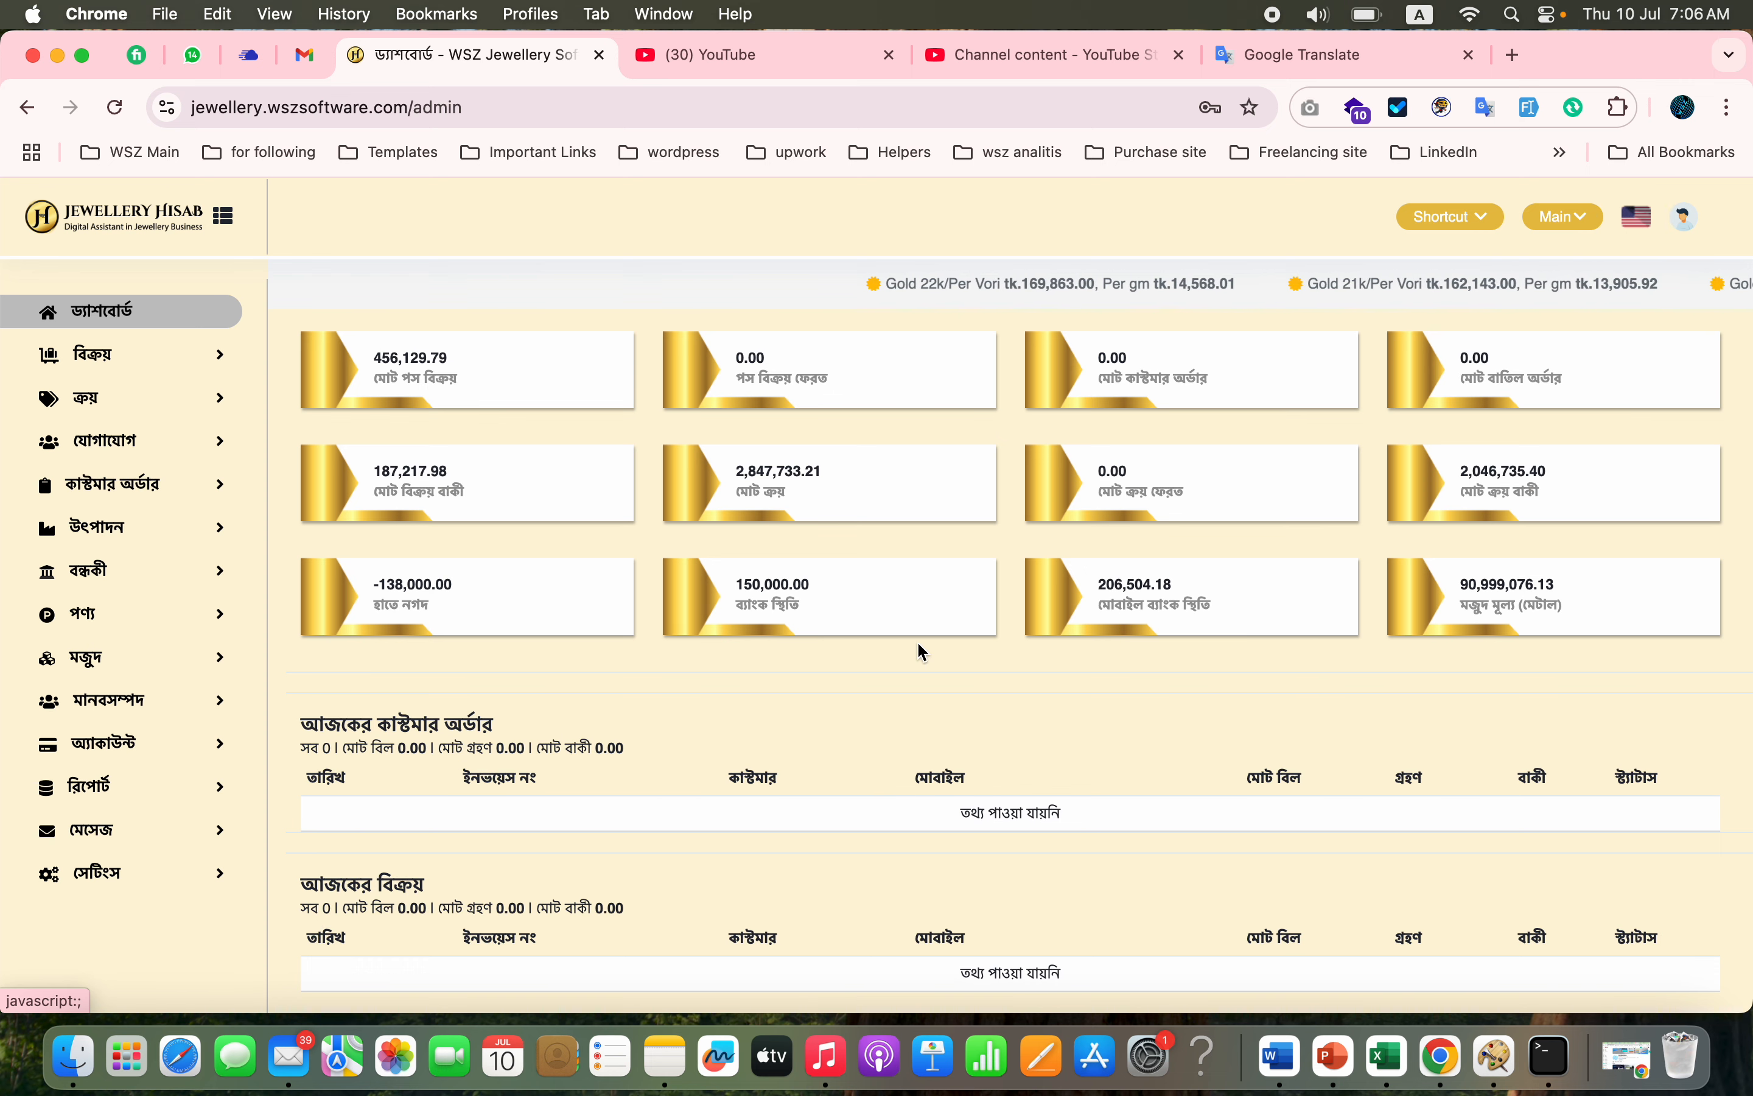
{"action": "left_click", "coordinate": [1646, 225]}
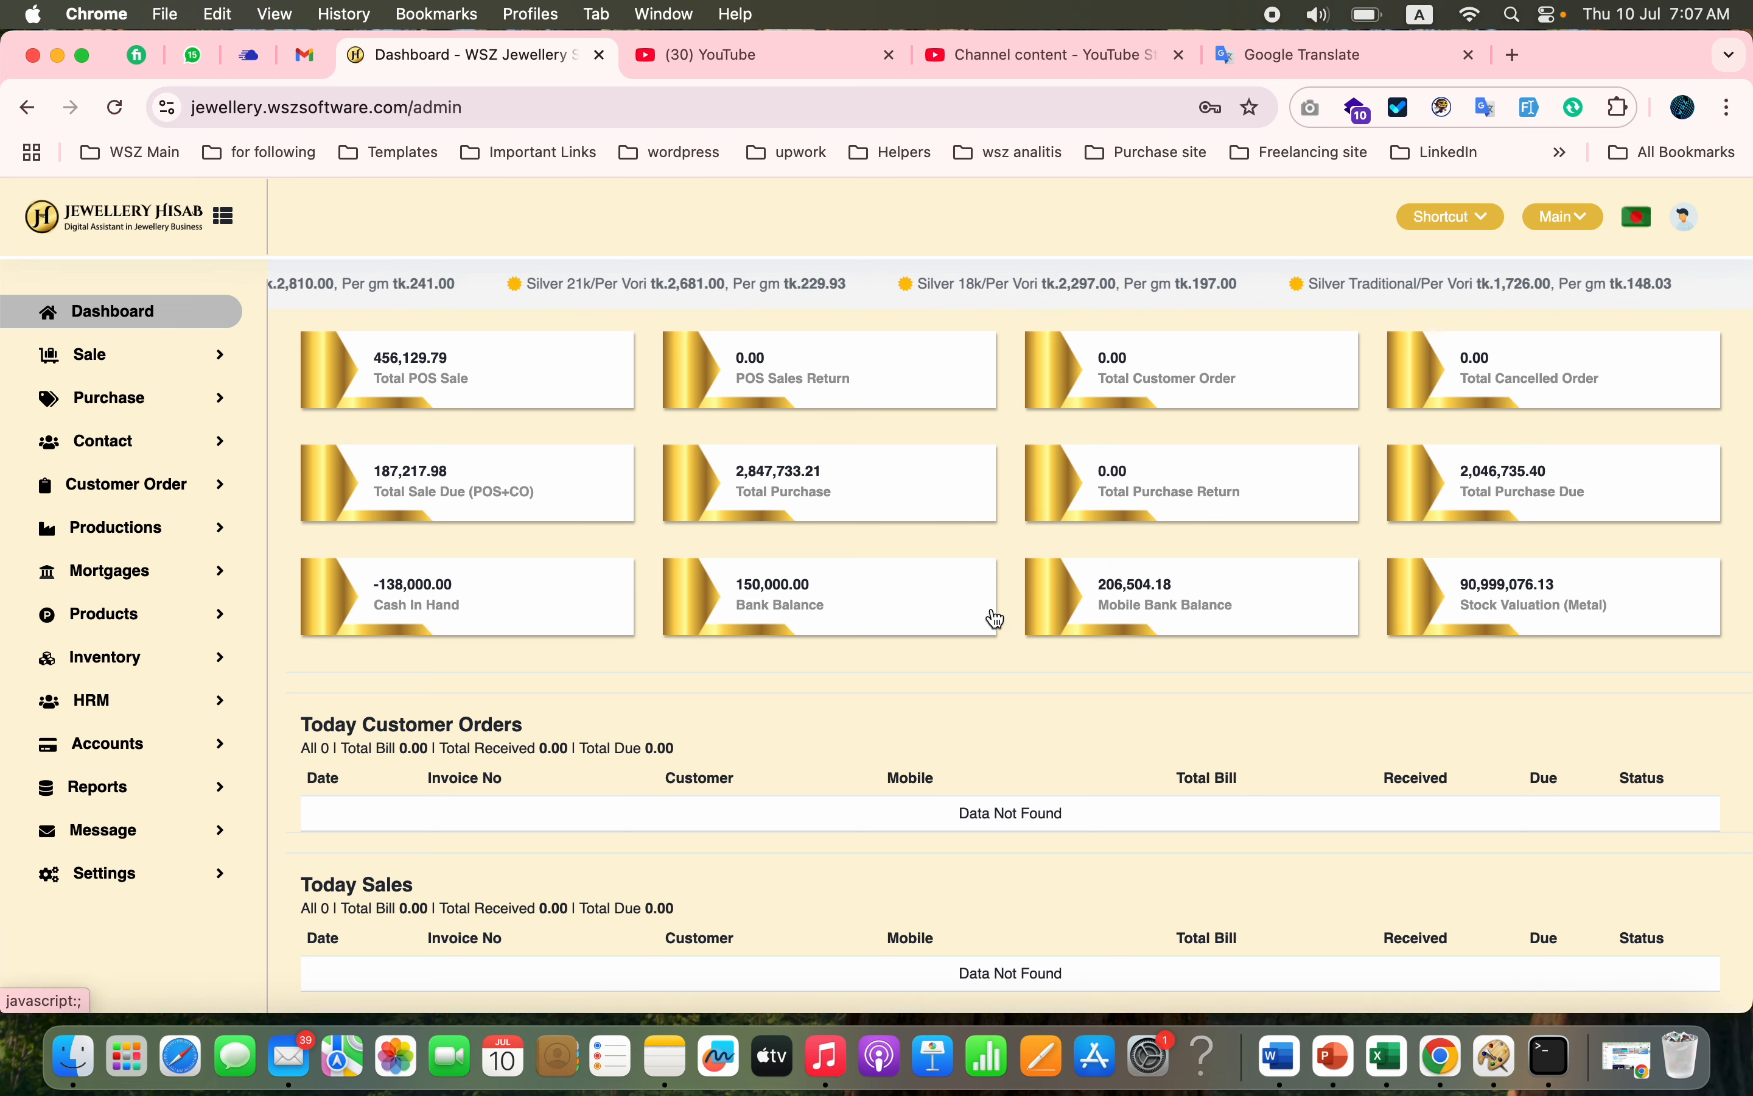
Step: Examine the Today Customer Orders and Today Sales sections of the dashboard
{"action": "scroll", "coordinate": [996, 617], "scroll_direction": "down", "scroll_amount": 1}
{"action": "scroll", "coordinate": [996, 617], "scroll_direction": "down", "scroll_amount": 1}
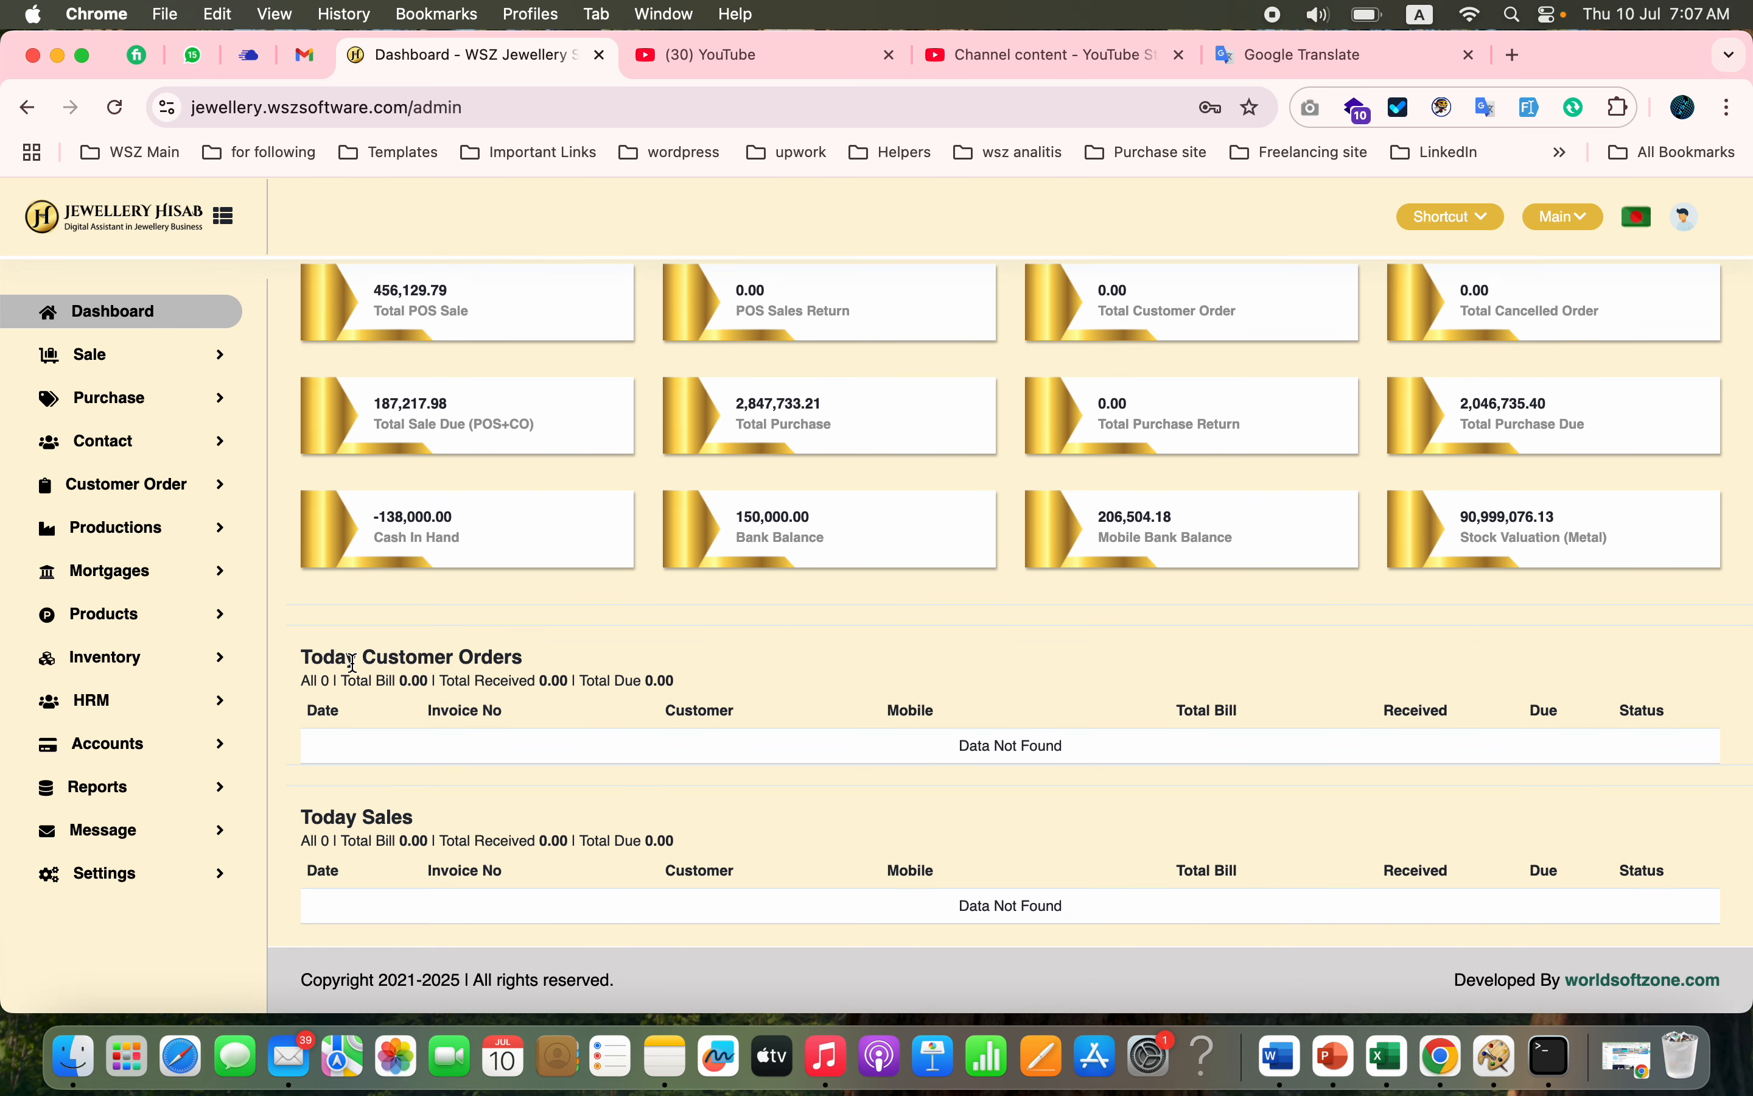
{"action": "triple_click", "coordinate": [466, 659]}
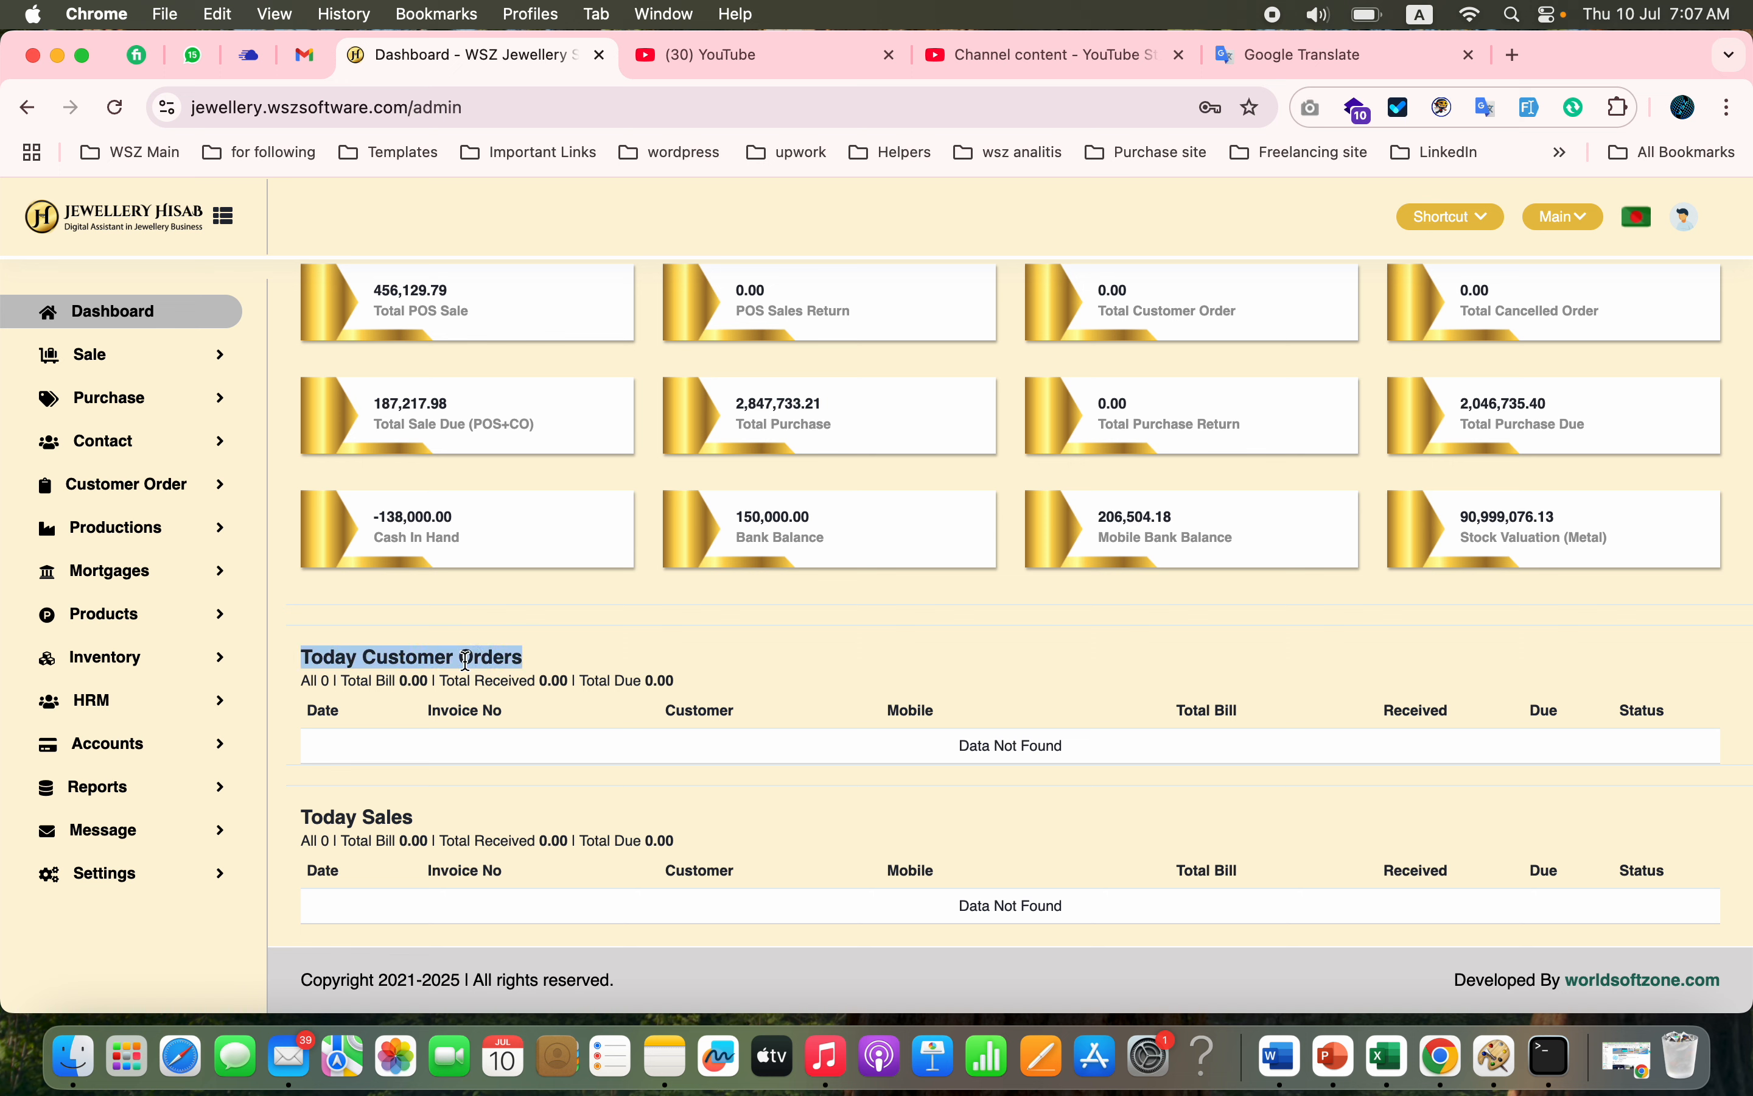
{"action": "triple_click", "coordinate": [377, 811]}
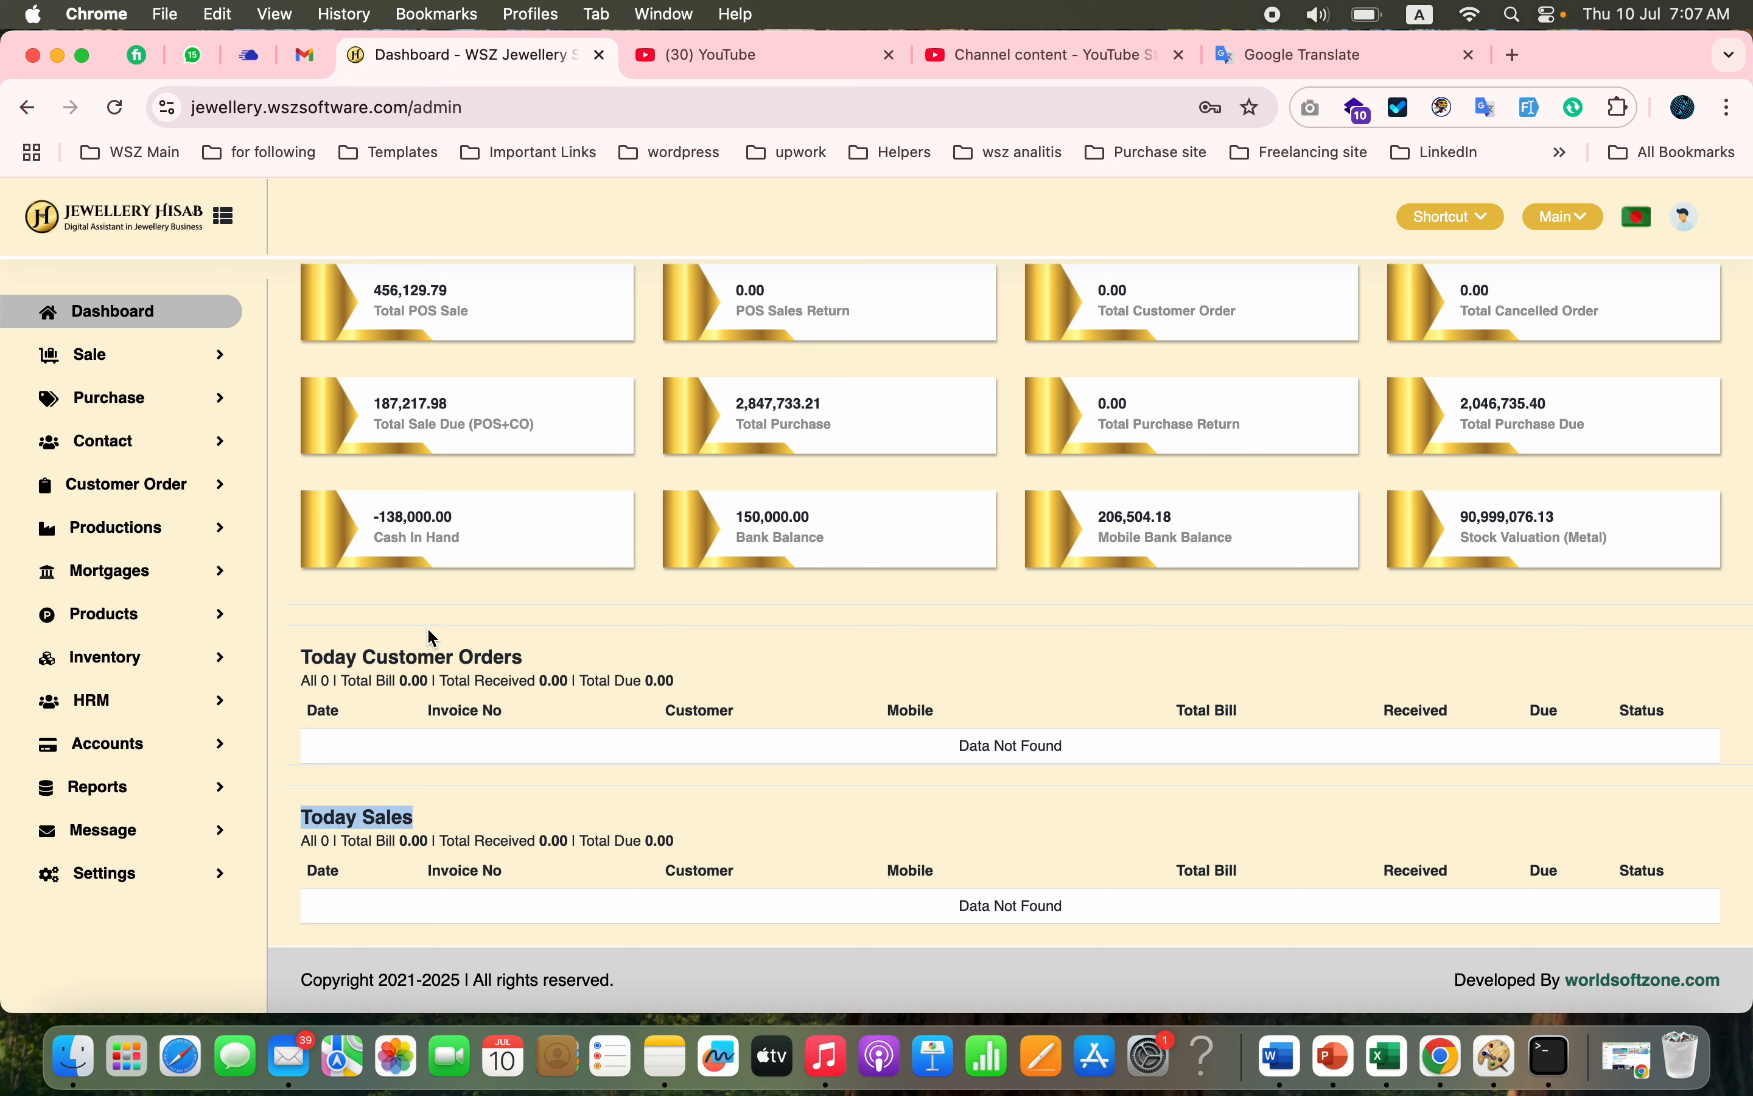
{"action": "double_click", "coordinate": [416, 660]}
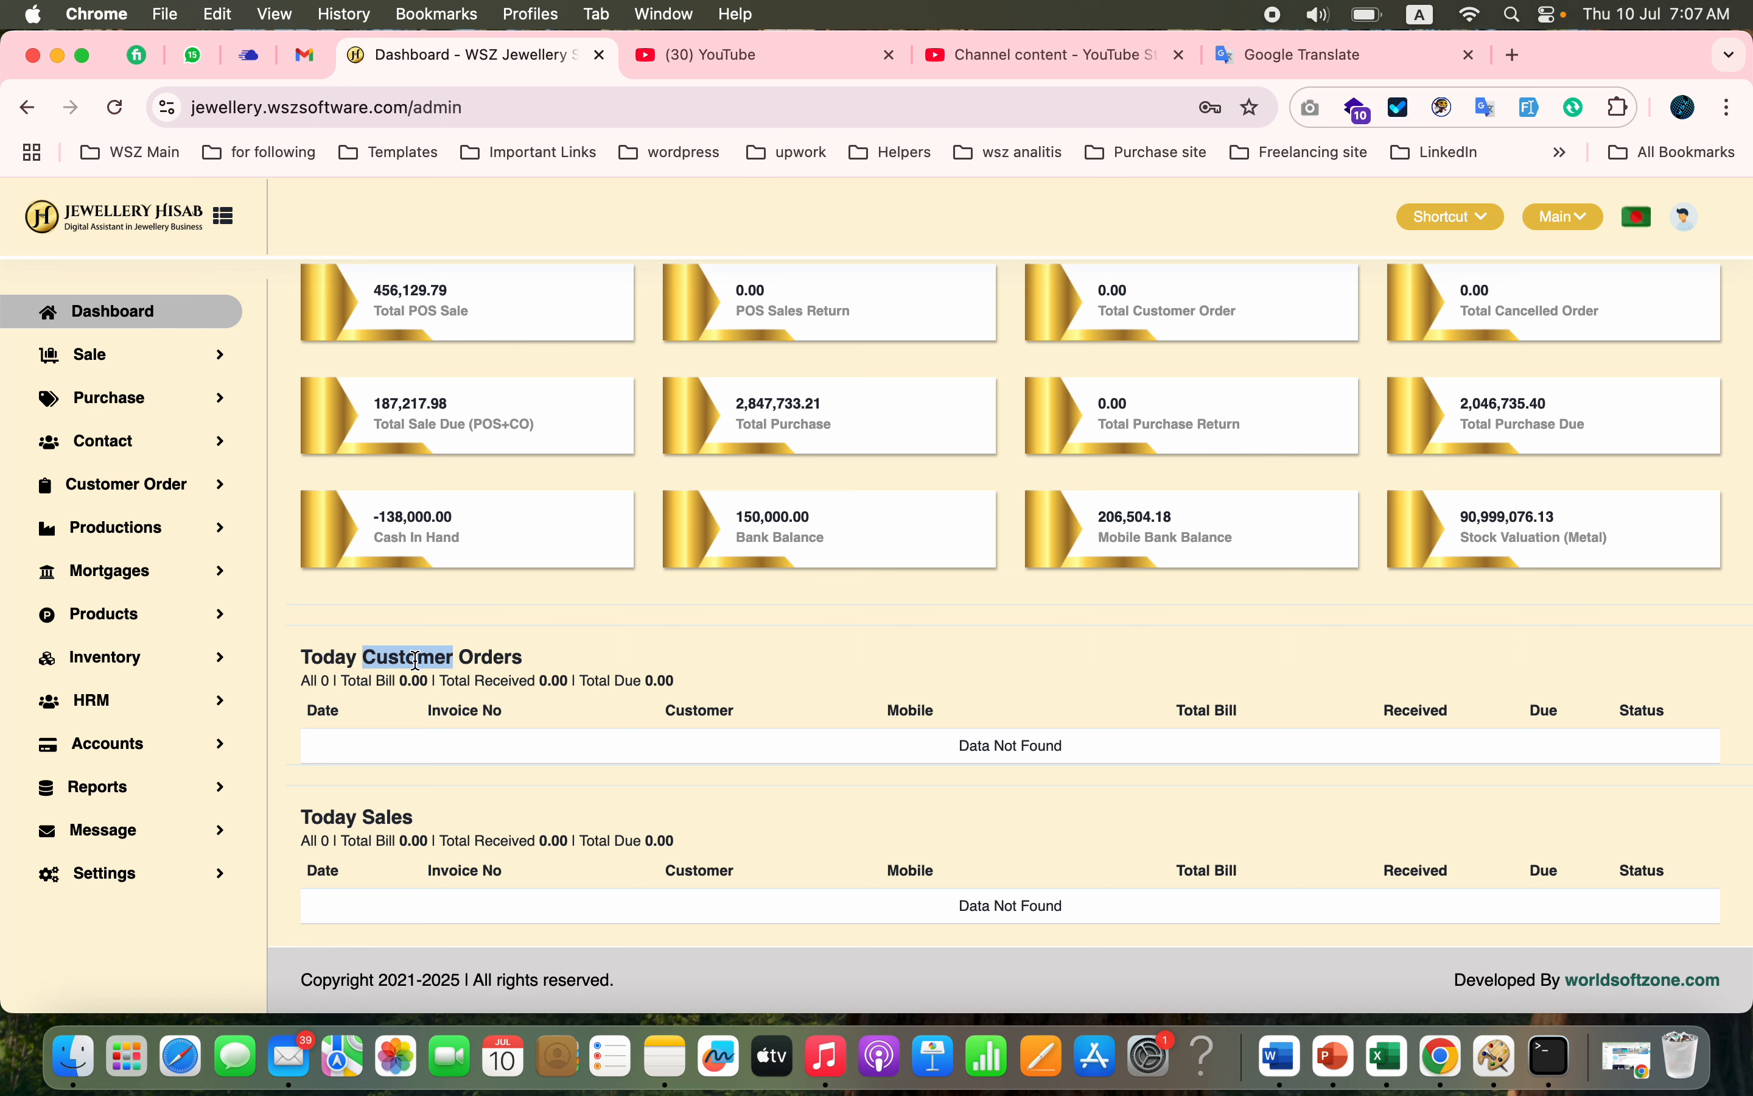
{"action": "double_click", "coordinate": [370, 817]}
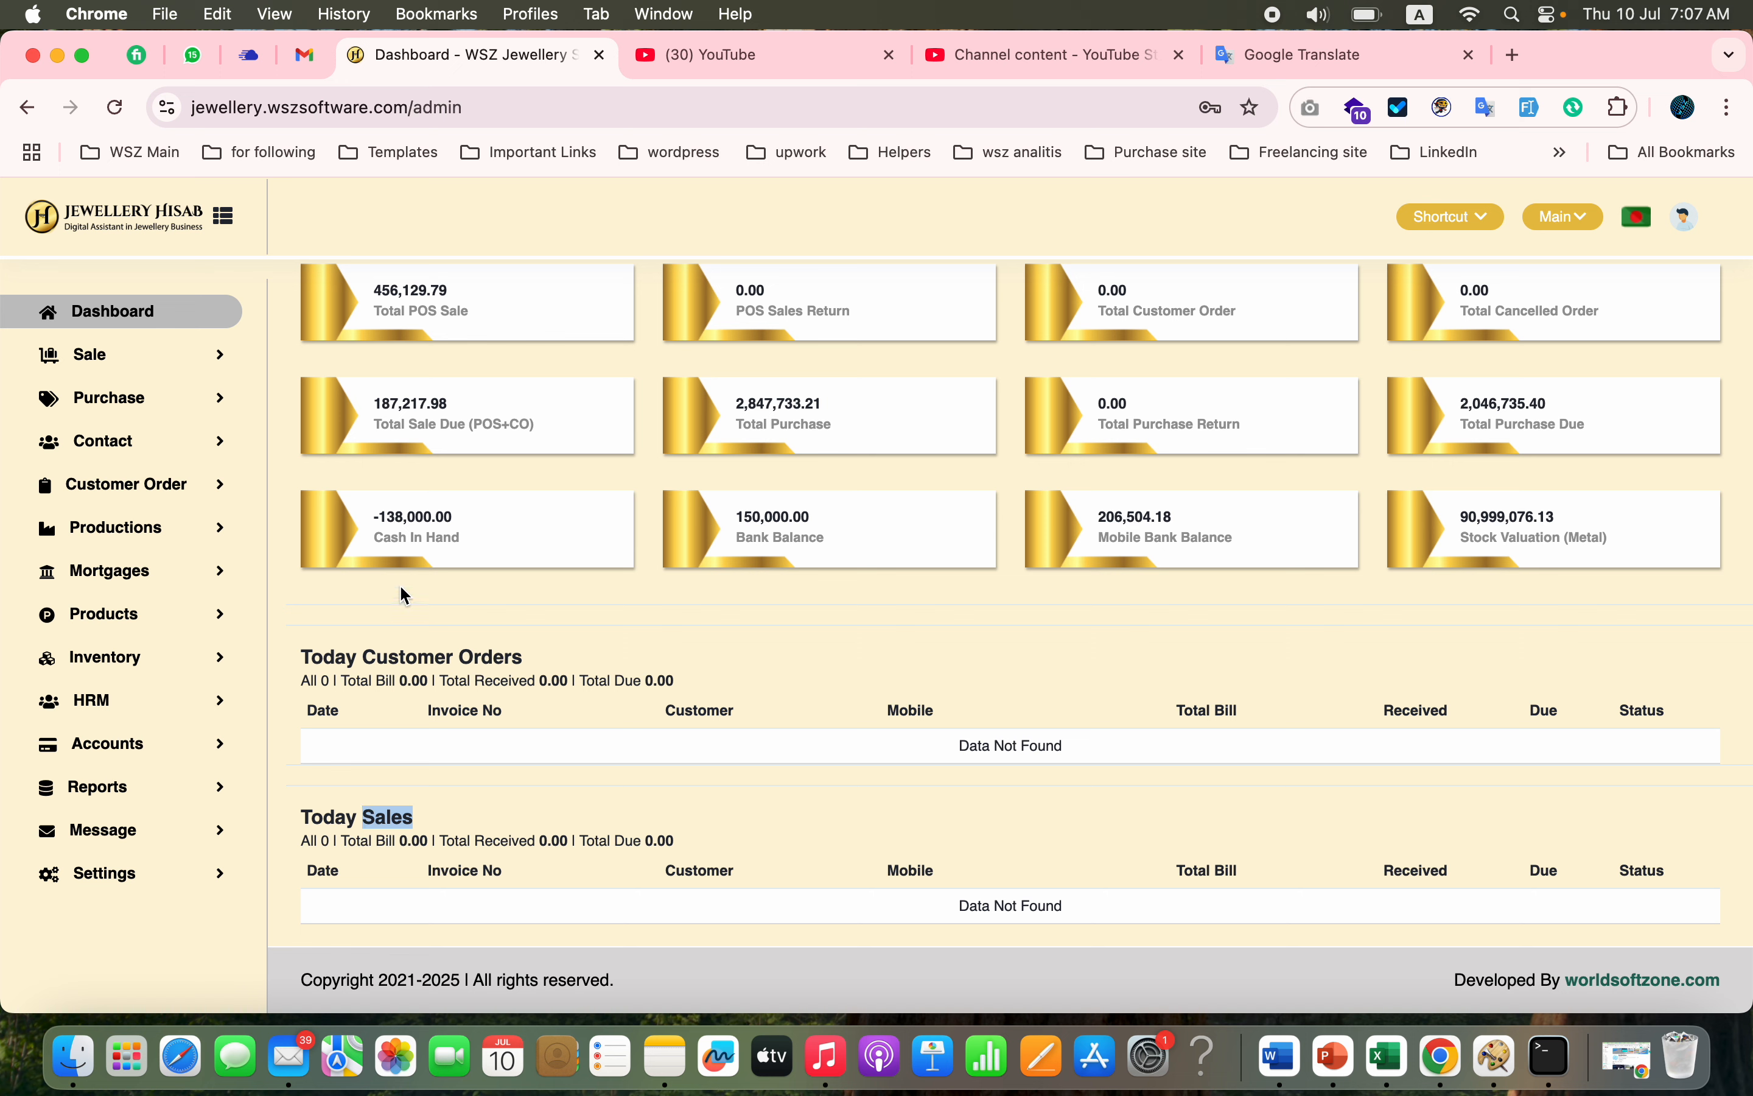
Step: Start a new POS sale and add the necklace with product code NEC14 to it
{"action": "left_click", "coordinate": [151, 364]}
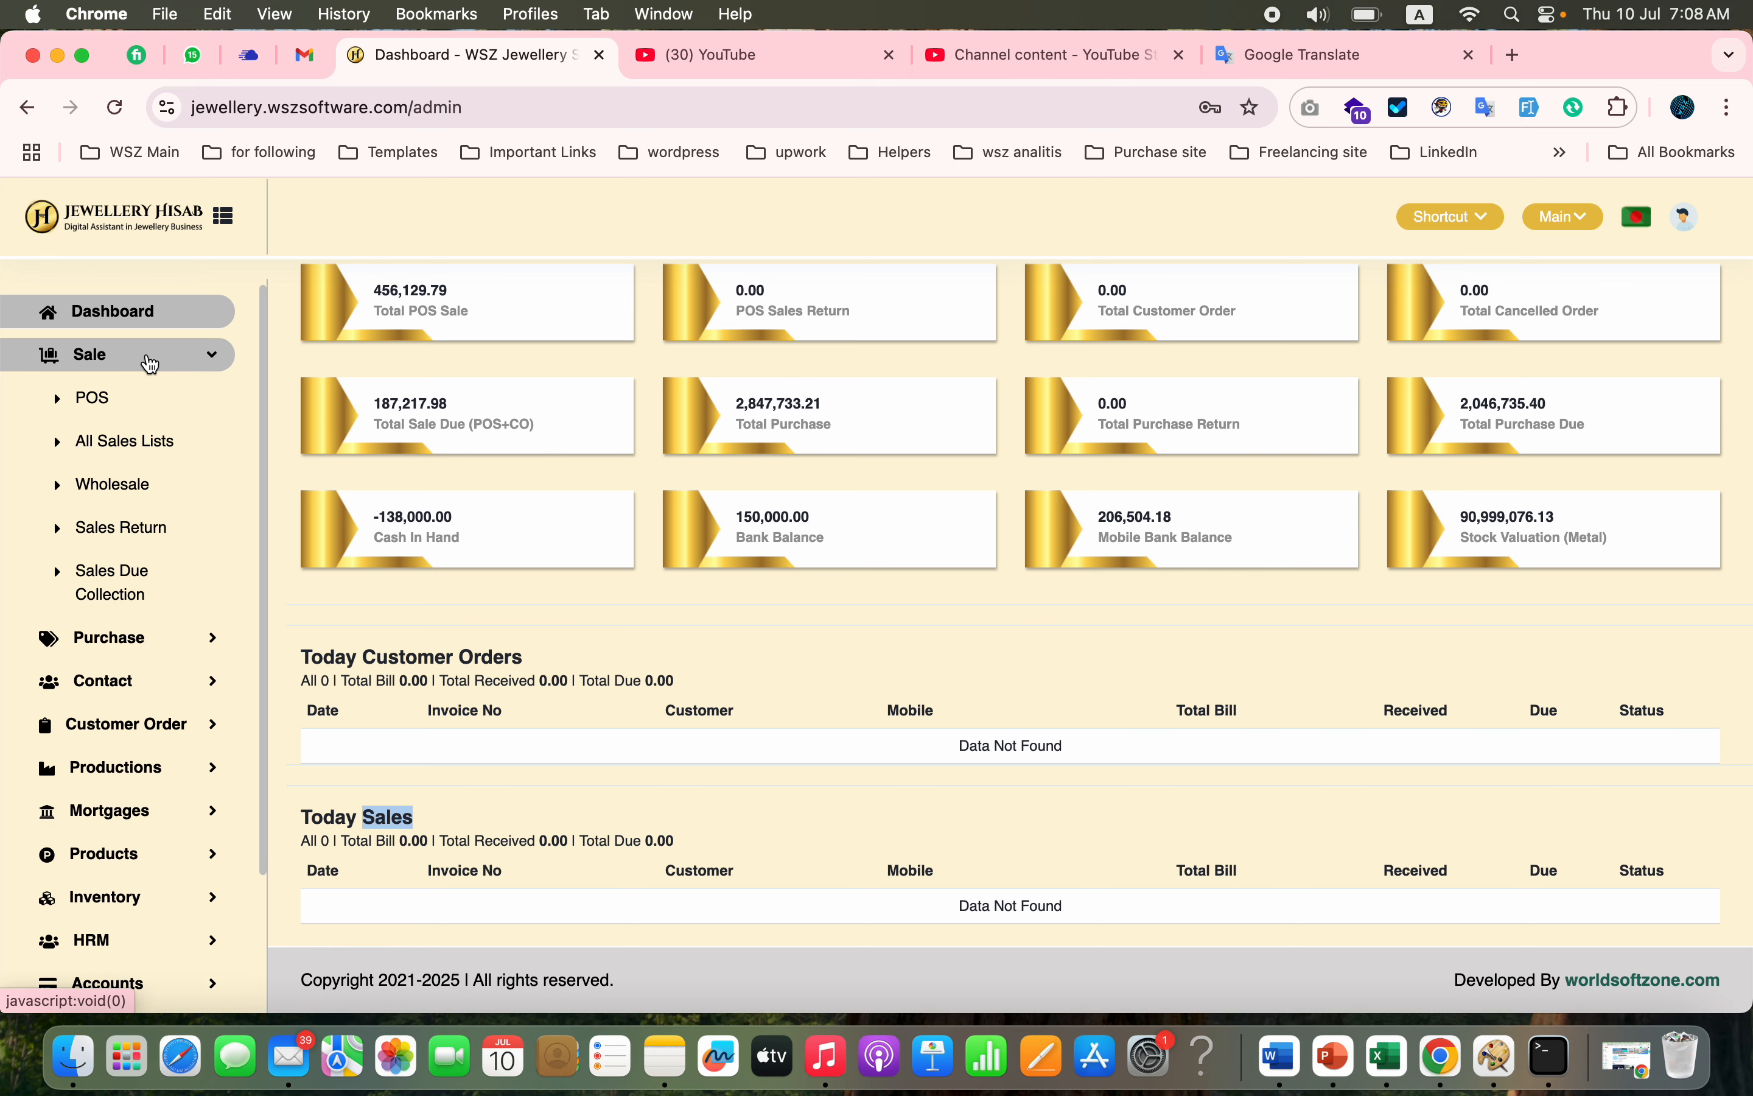
{"action": "left_click", "coordinate": [92, 397]}
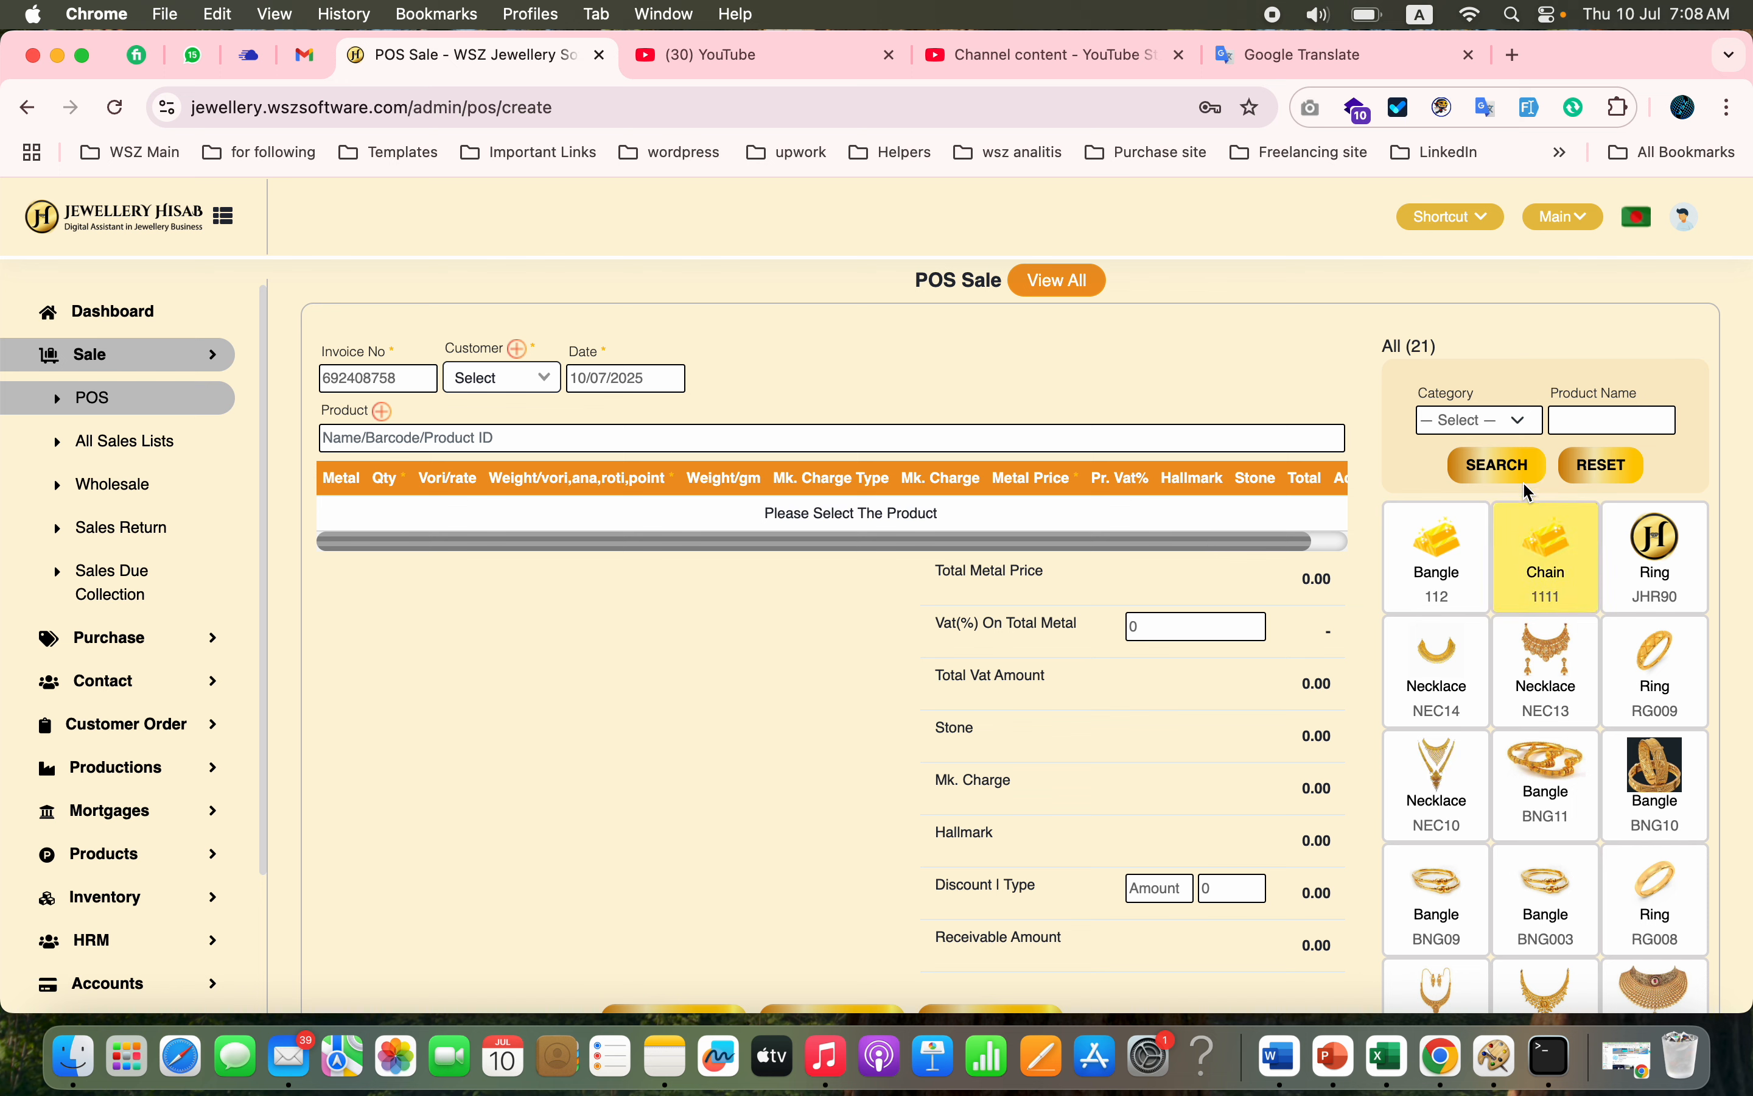
{"action": "left_click", "coordinate": [1518, 417]}
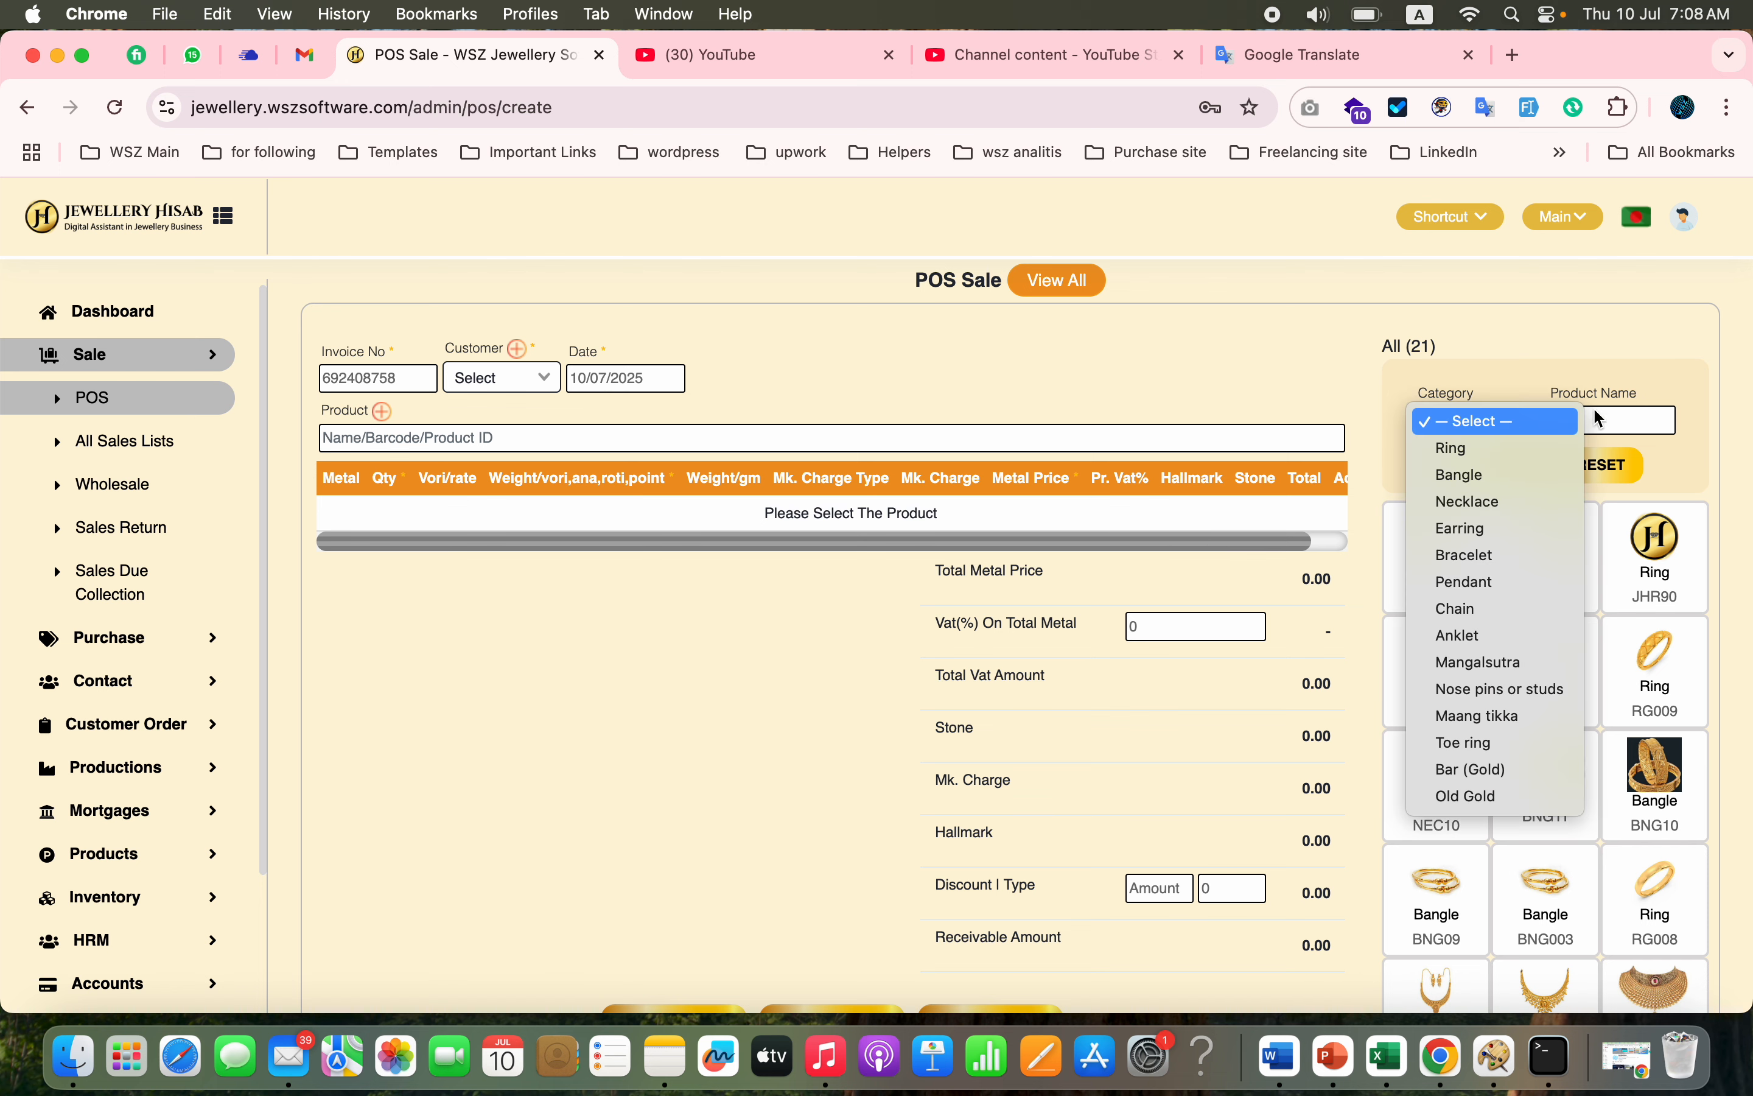
{"action": "left_click", "coordinate": [1630, 422]}
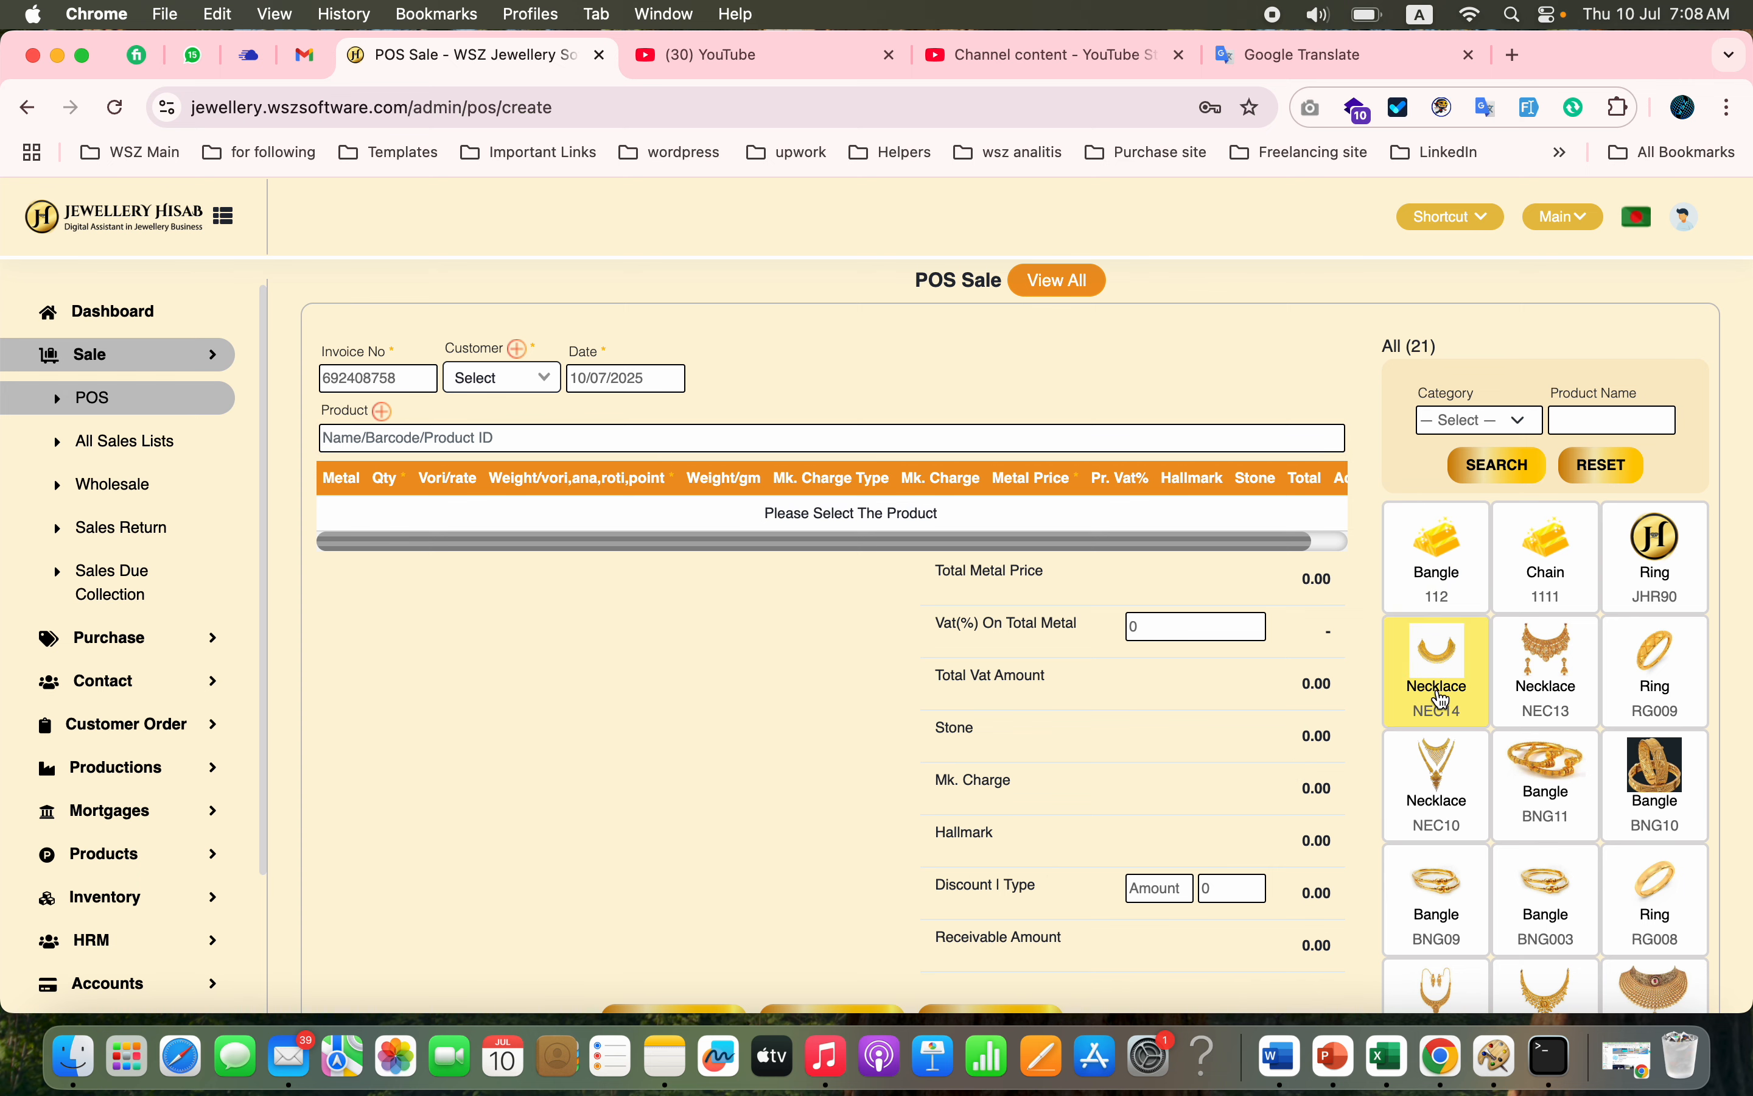
{"action": "left_click", "coordinate": [1441, 700]}
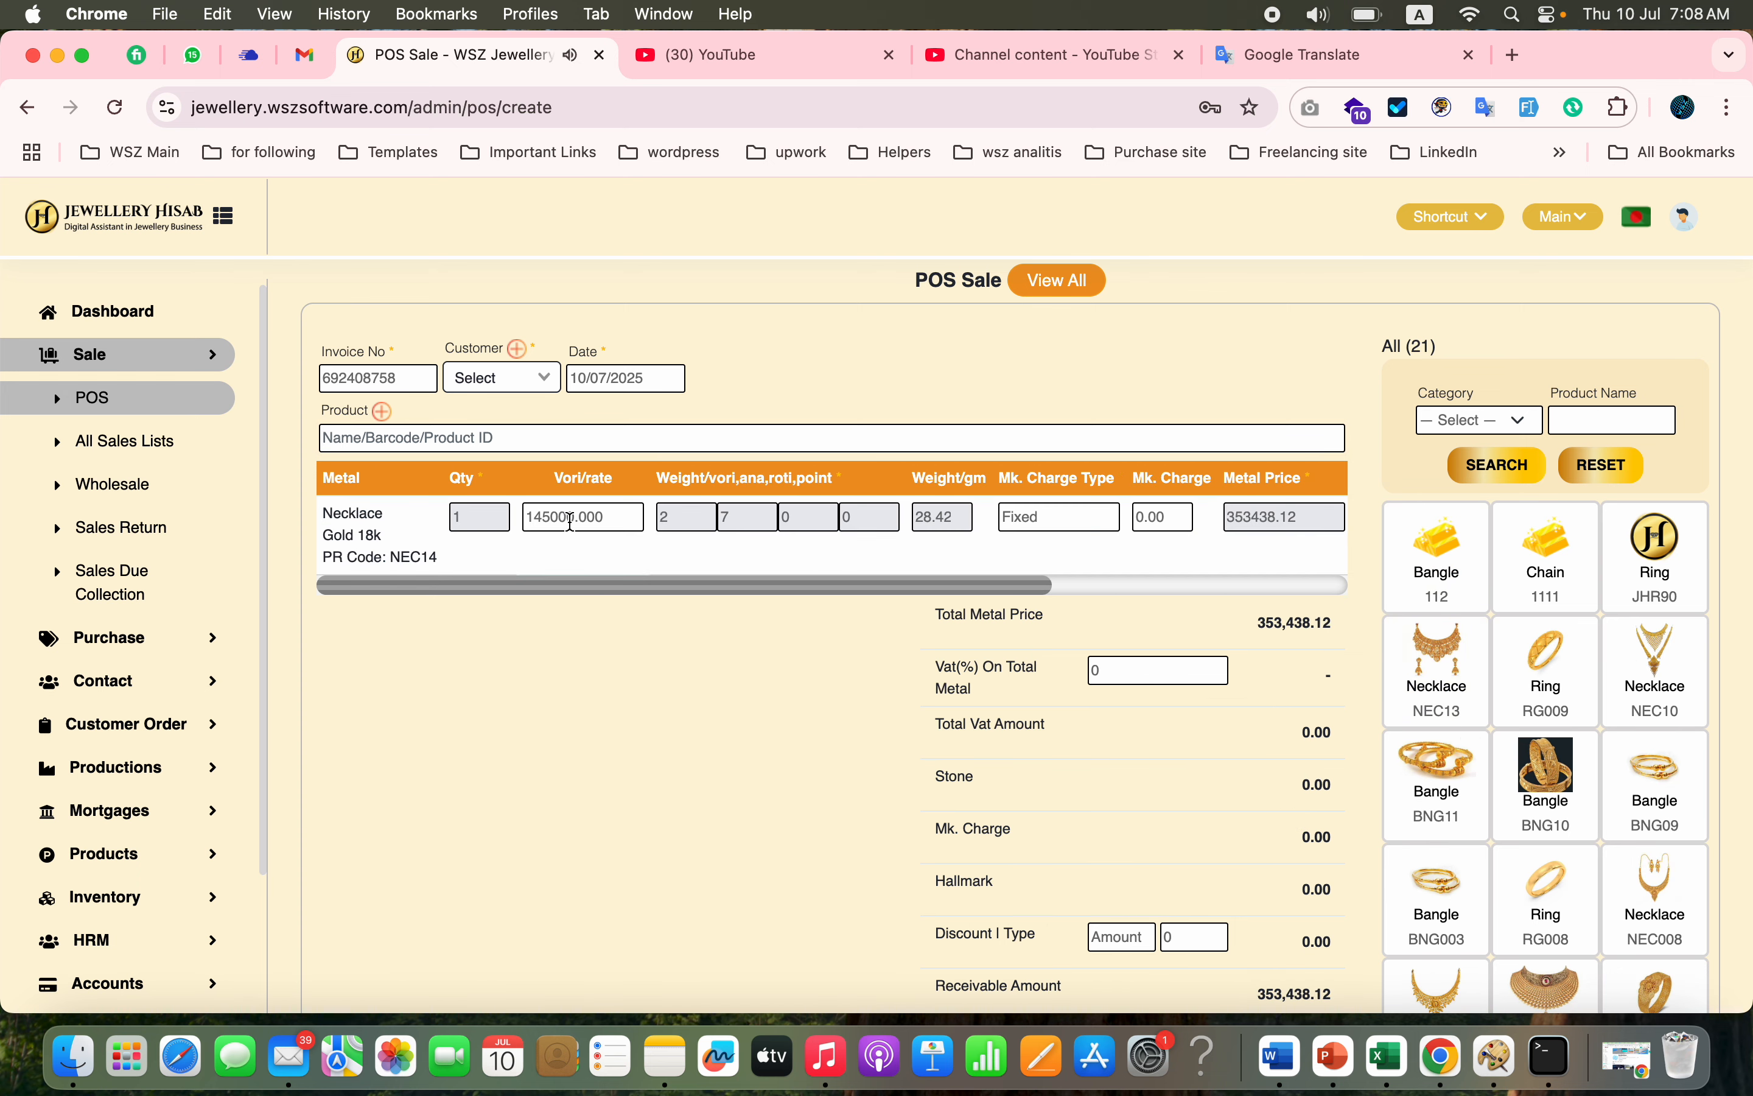
{"action": "double_click", "coordinate": [570, 520]}
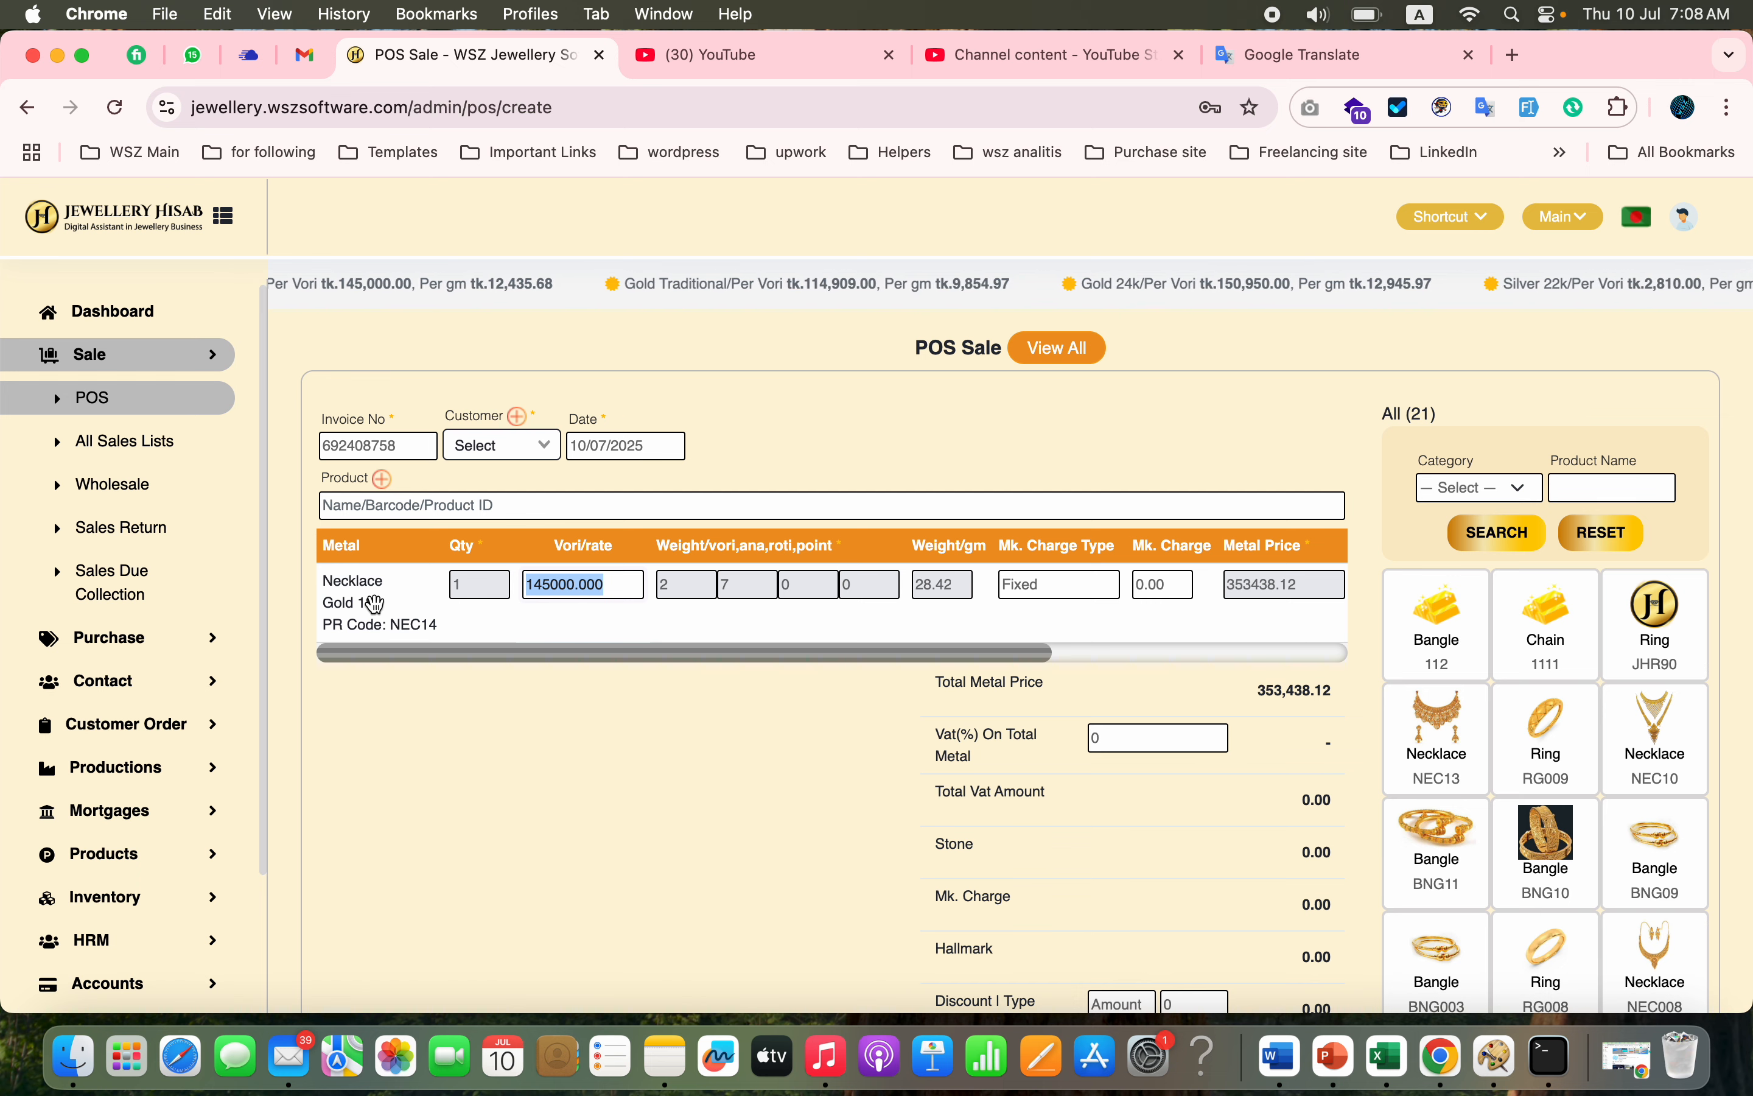
{"action": "left_click", "coordinate": [375, 602]}
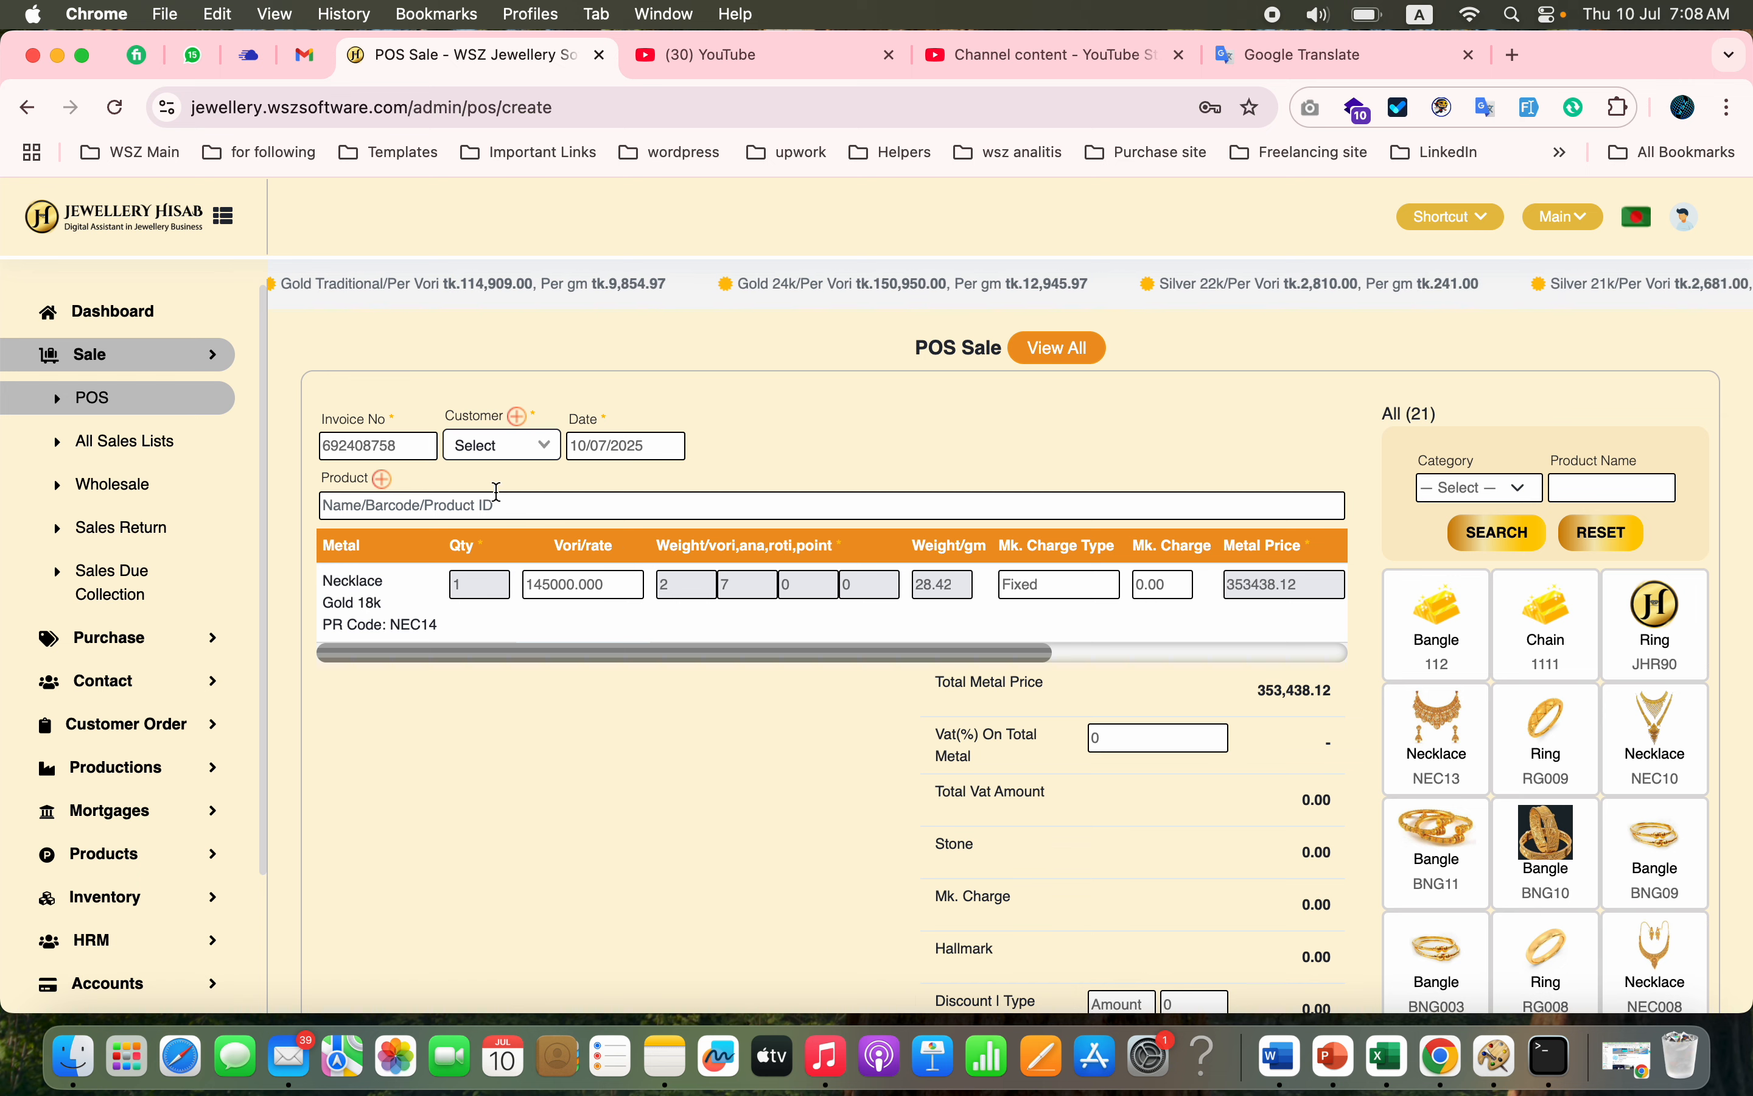
Step: Create a new customer for the sale with the contact name, saved contact number and address, and an opening balance of 10000
{"action": "left_click", "coordinate": [526, 449]}
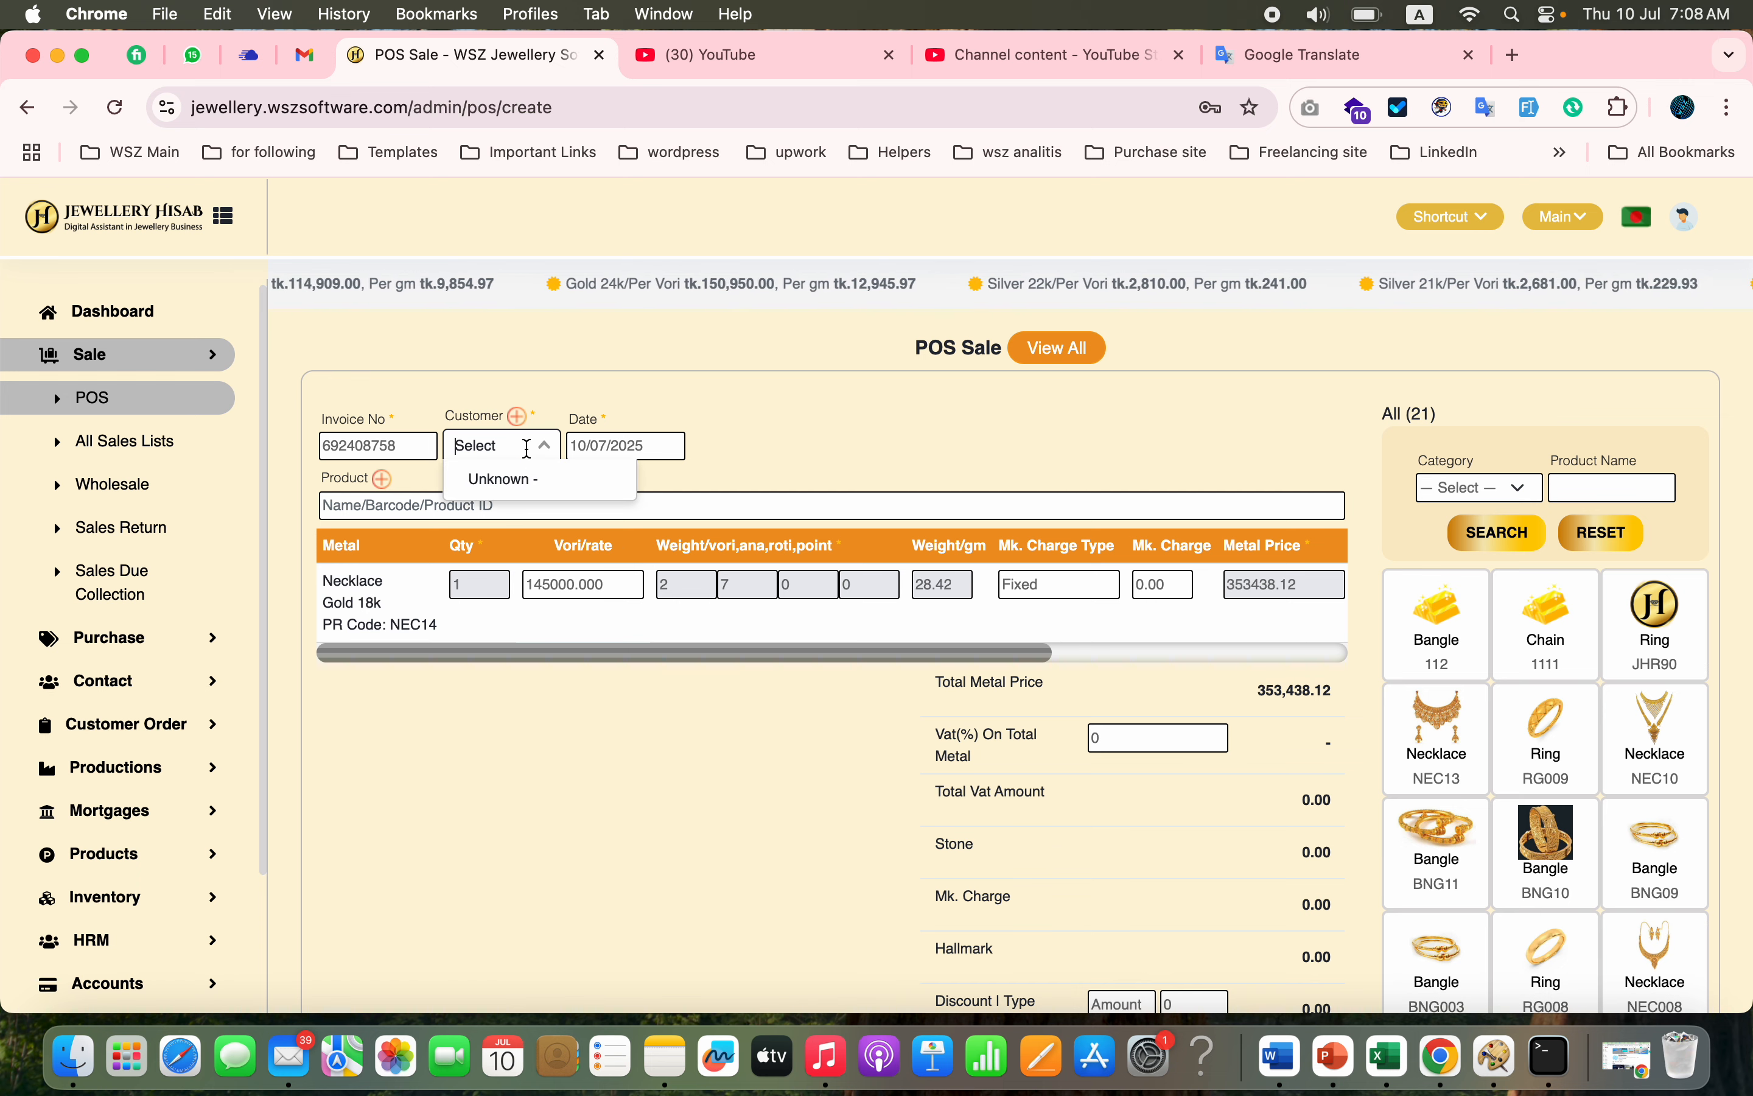
{"action": "type", "text": "s"}
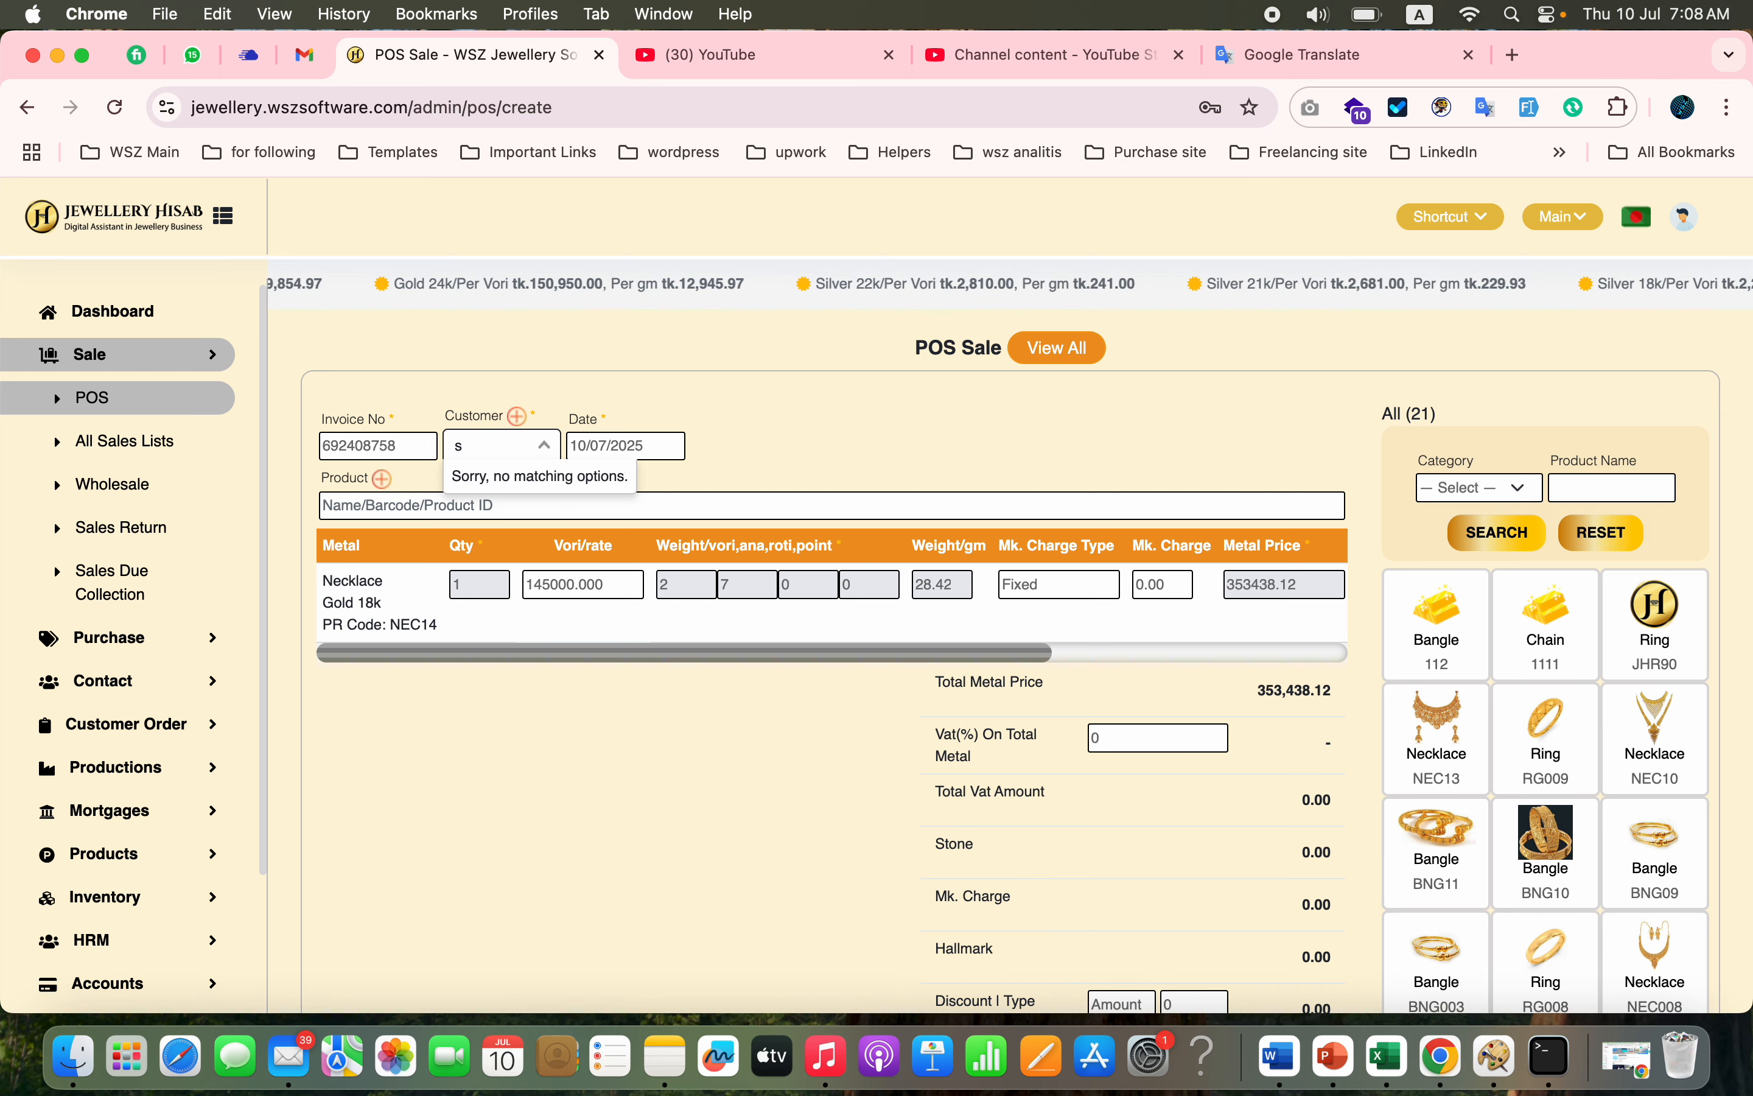
{"action": "key", "text": "BackSpace"}
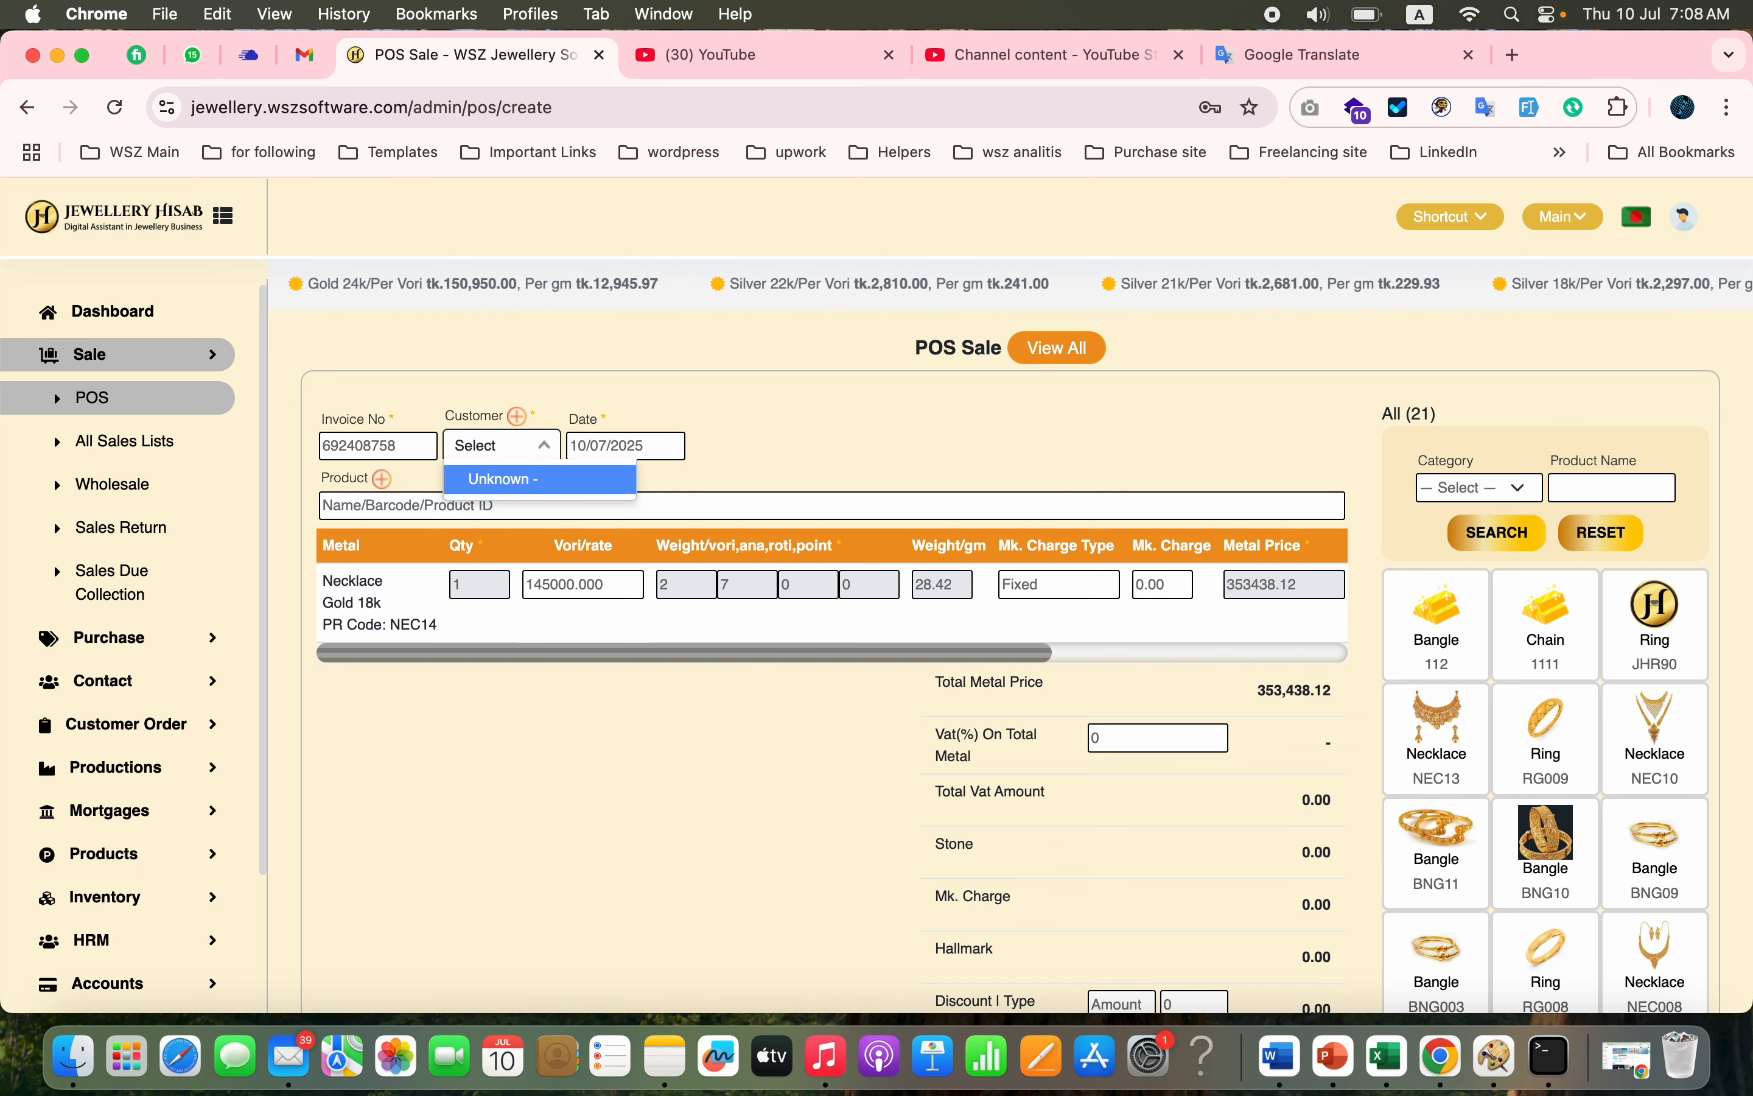
{"action": "left_click", "coordinate": [518, 417]}
{"action": "left_click", "coordinate": [659, 386]}
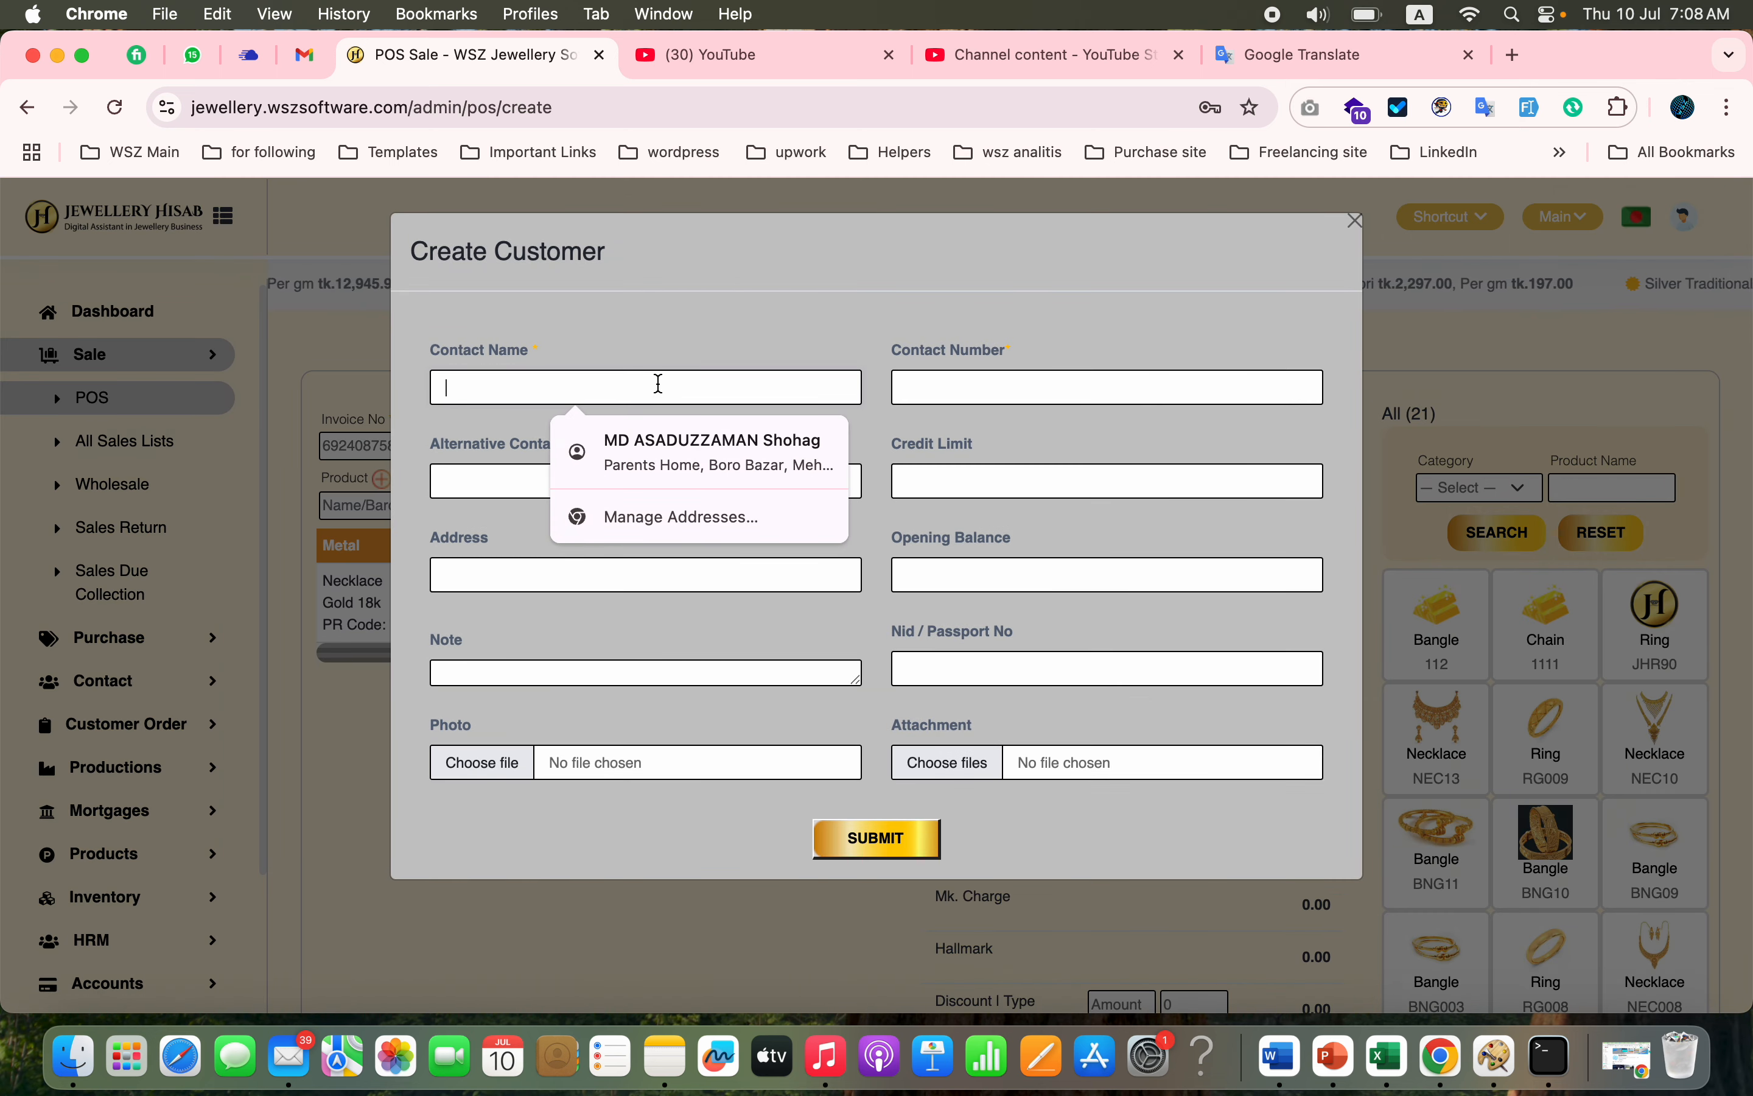
{"action": "type", "text": "Sazzad"}
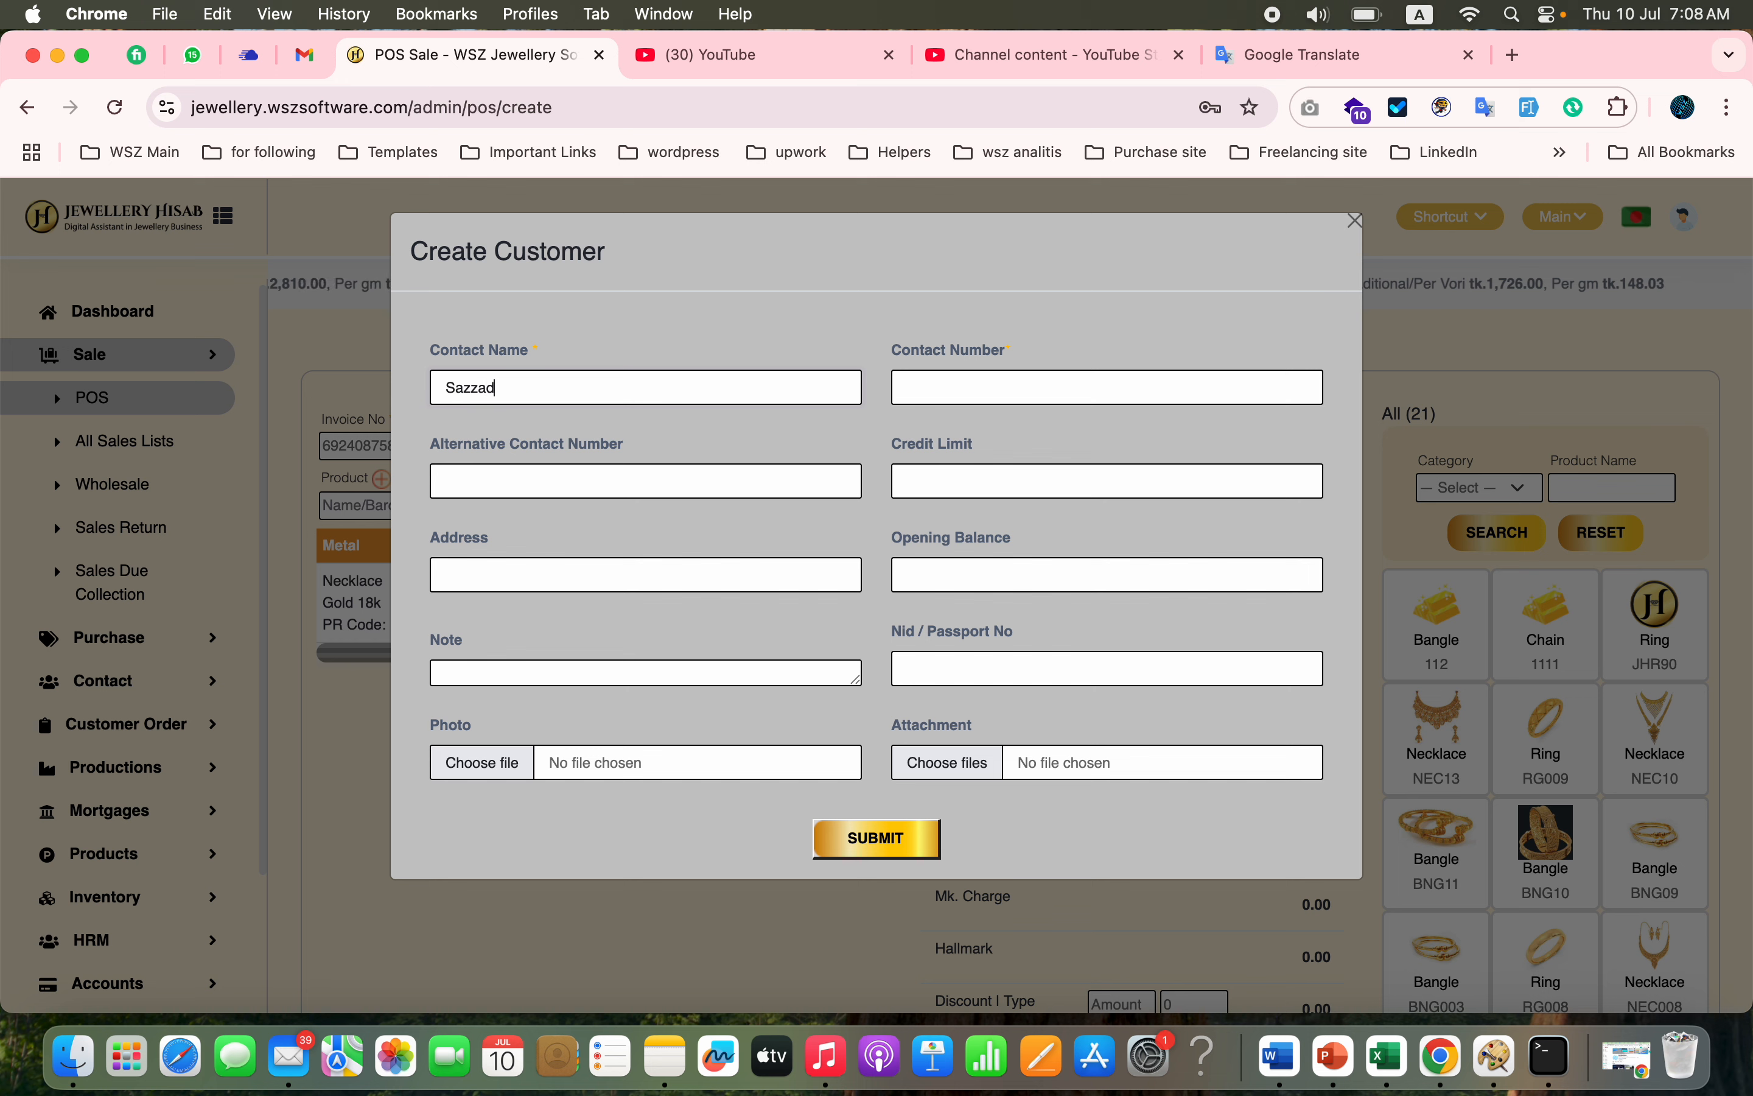
{"action": "left_click", "coordinate": [1013, 389]}
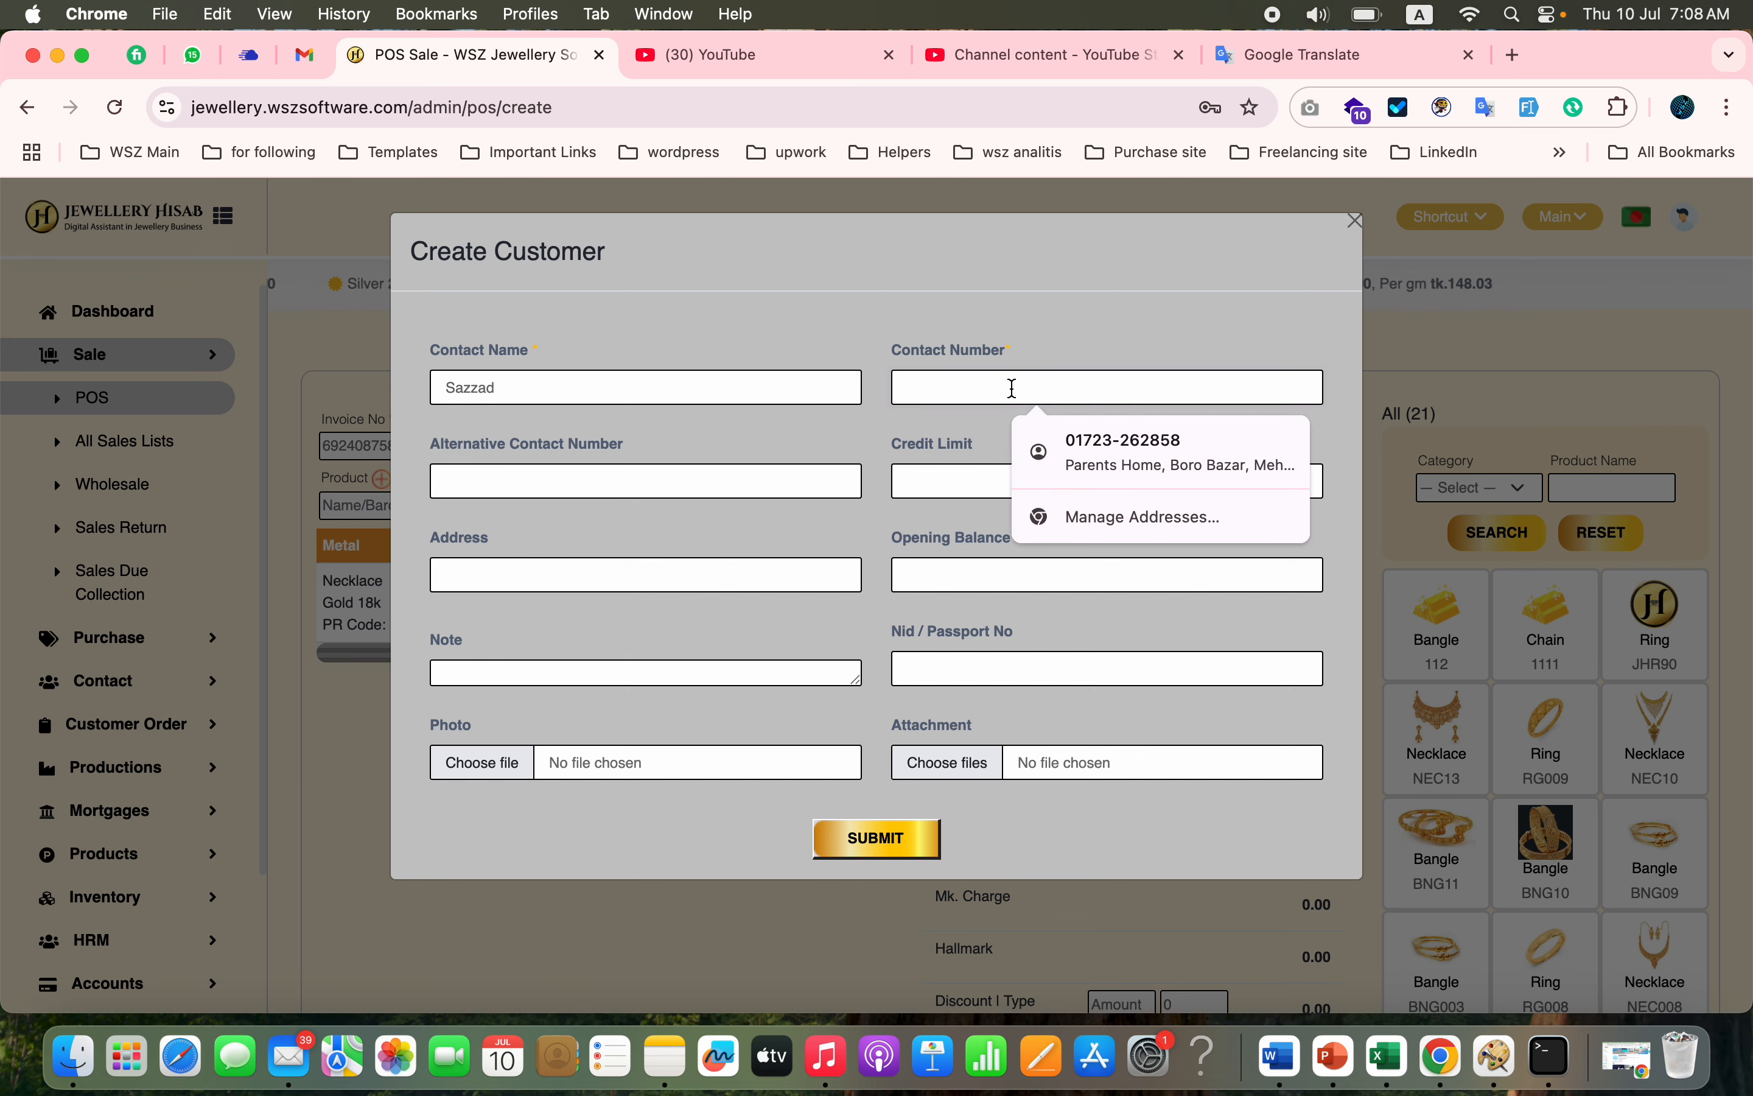
{"action": "left_click", "coordinate": [1070, 453]}
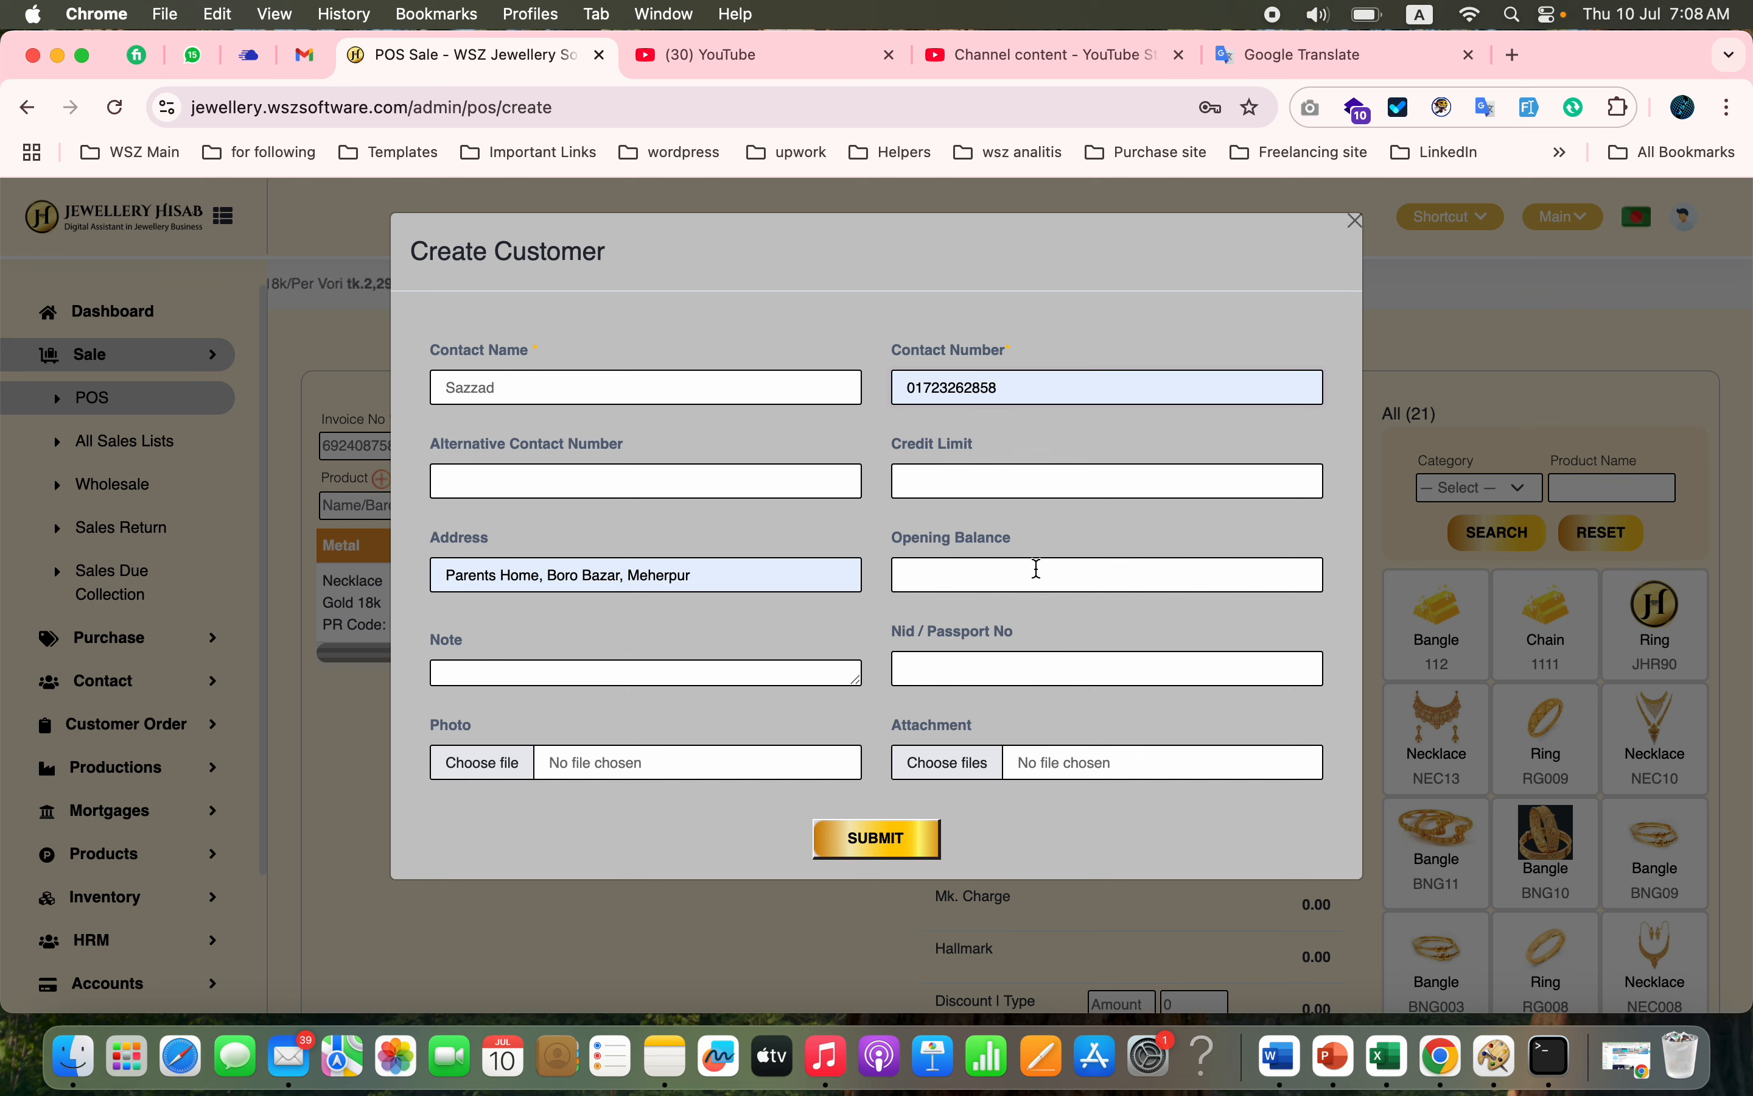
{"action": "left_click", "coordinate": [1038, 569]}
{"action": "type", "text": "10000"}
{"action": "left_click", "coordinate": [895, 859]}
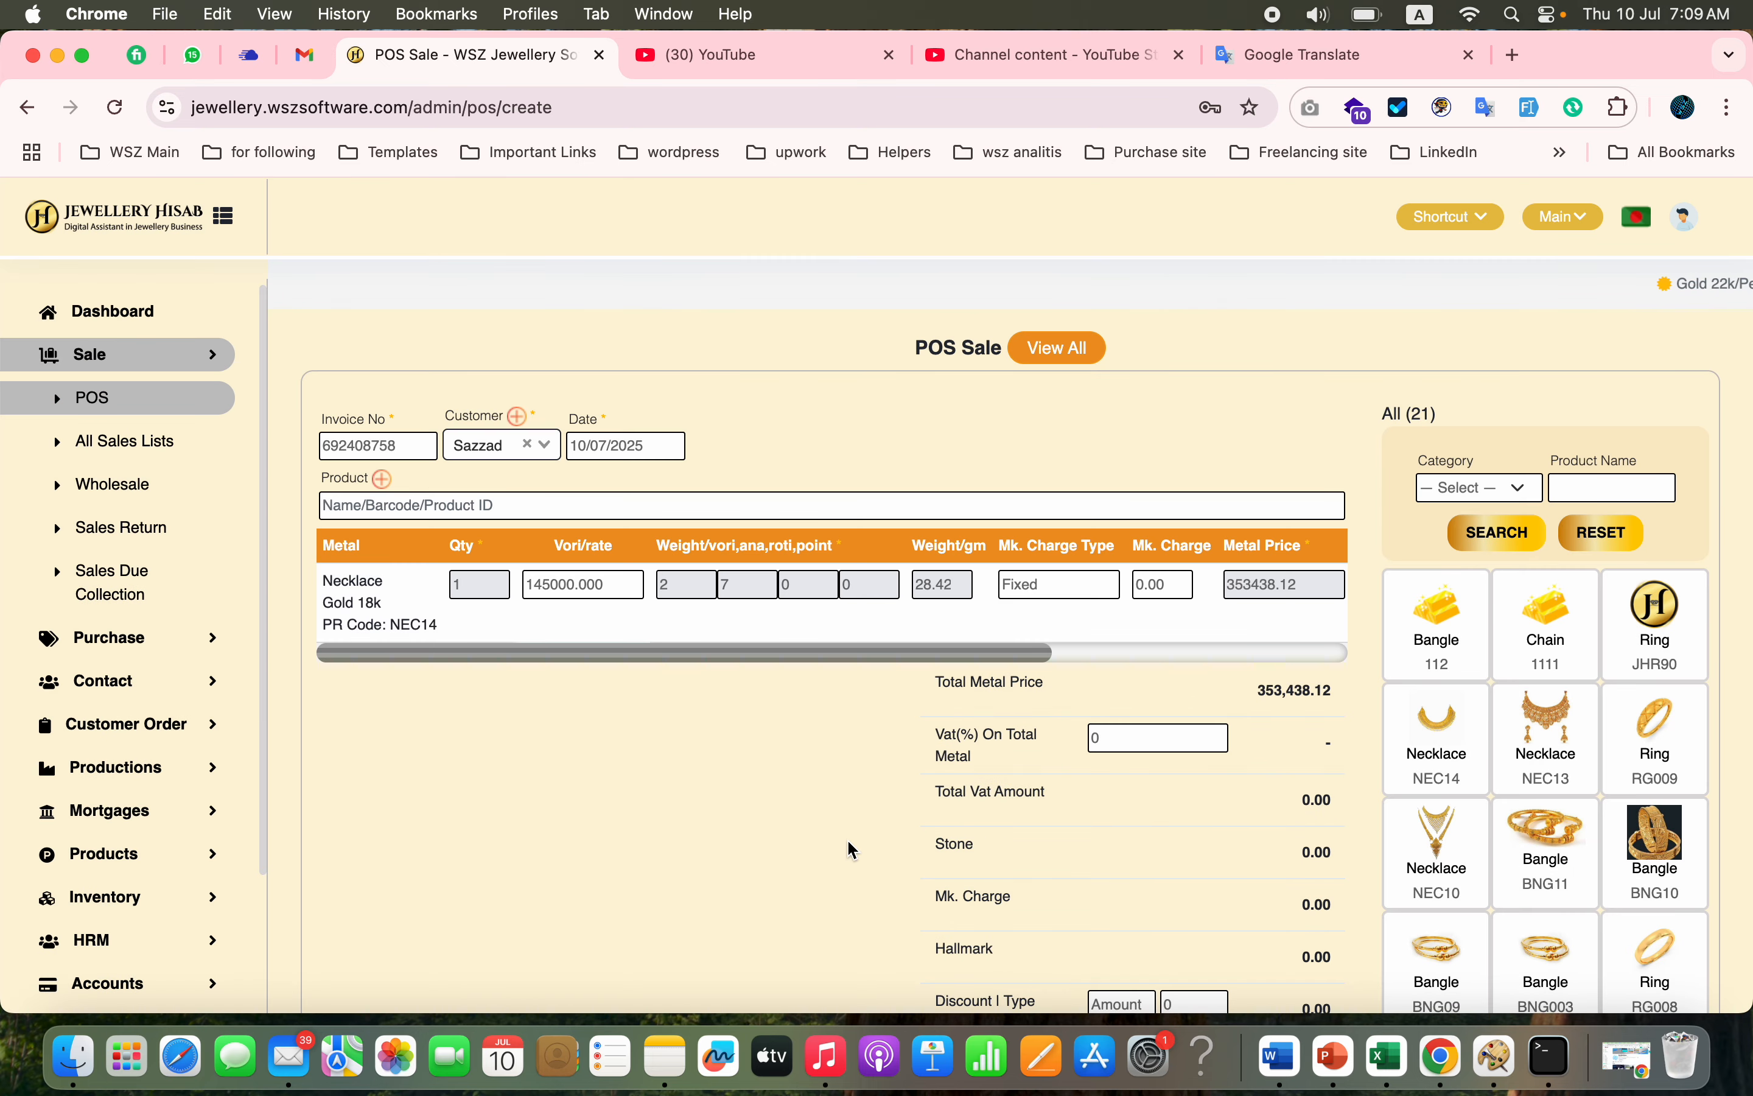
Step: Check the sale's receivable amount and submit the POS sale
{"action": "scroll", "coordinate": [883, 719], "scroll_direction": "down", "scroll_amount": 6}
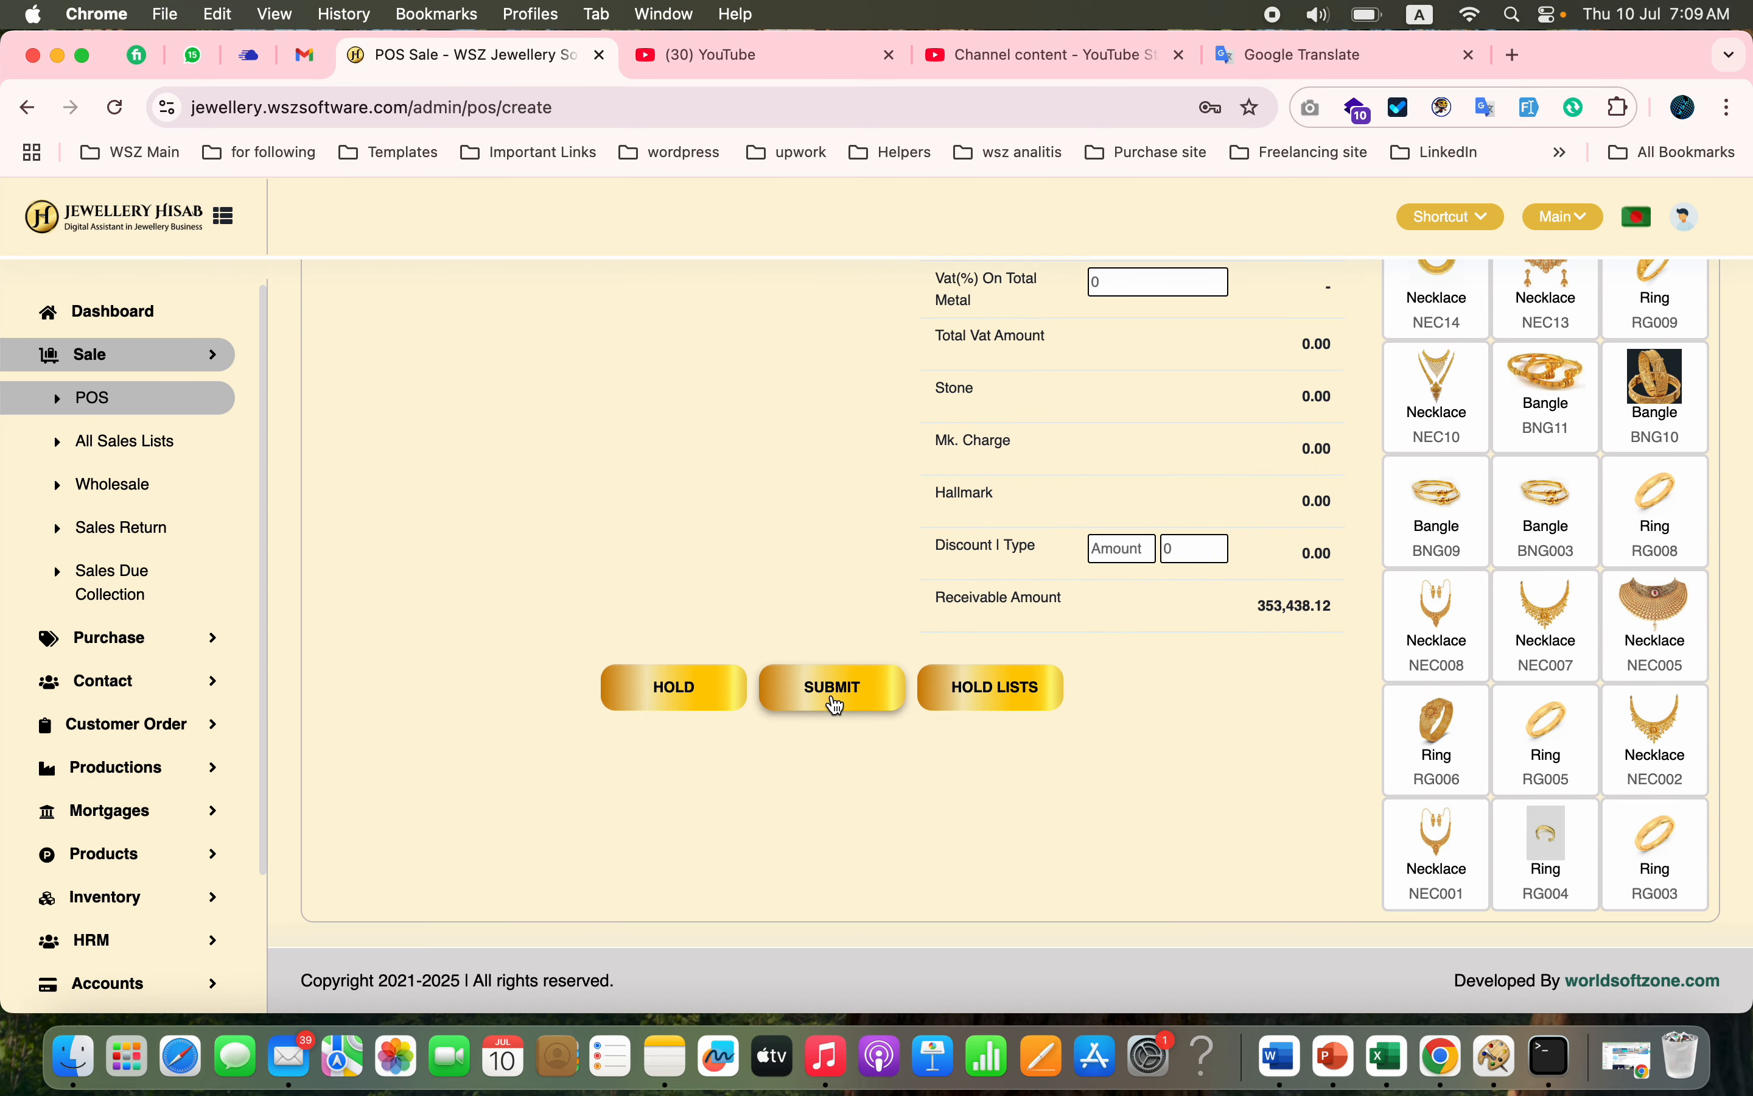
{"action": "scroll", "coordinate": [769, 839], "scroll_direction": "up", "scroll_amount": 5}
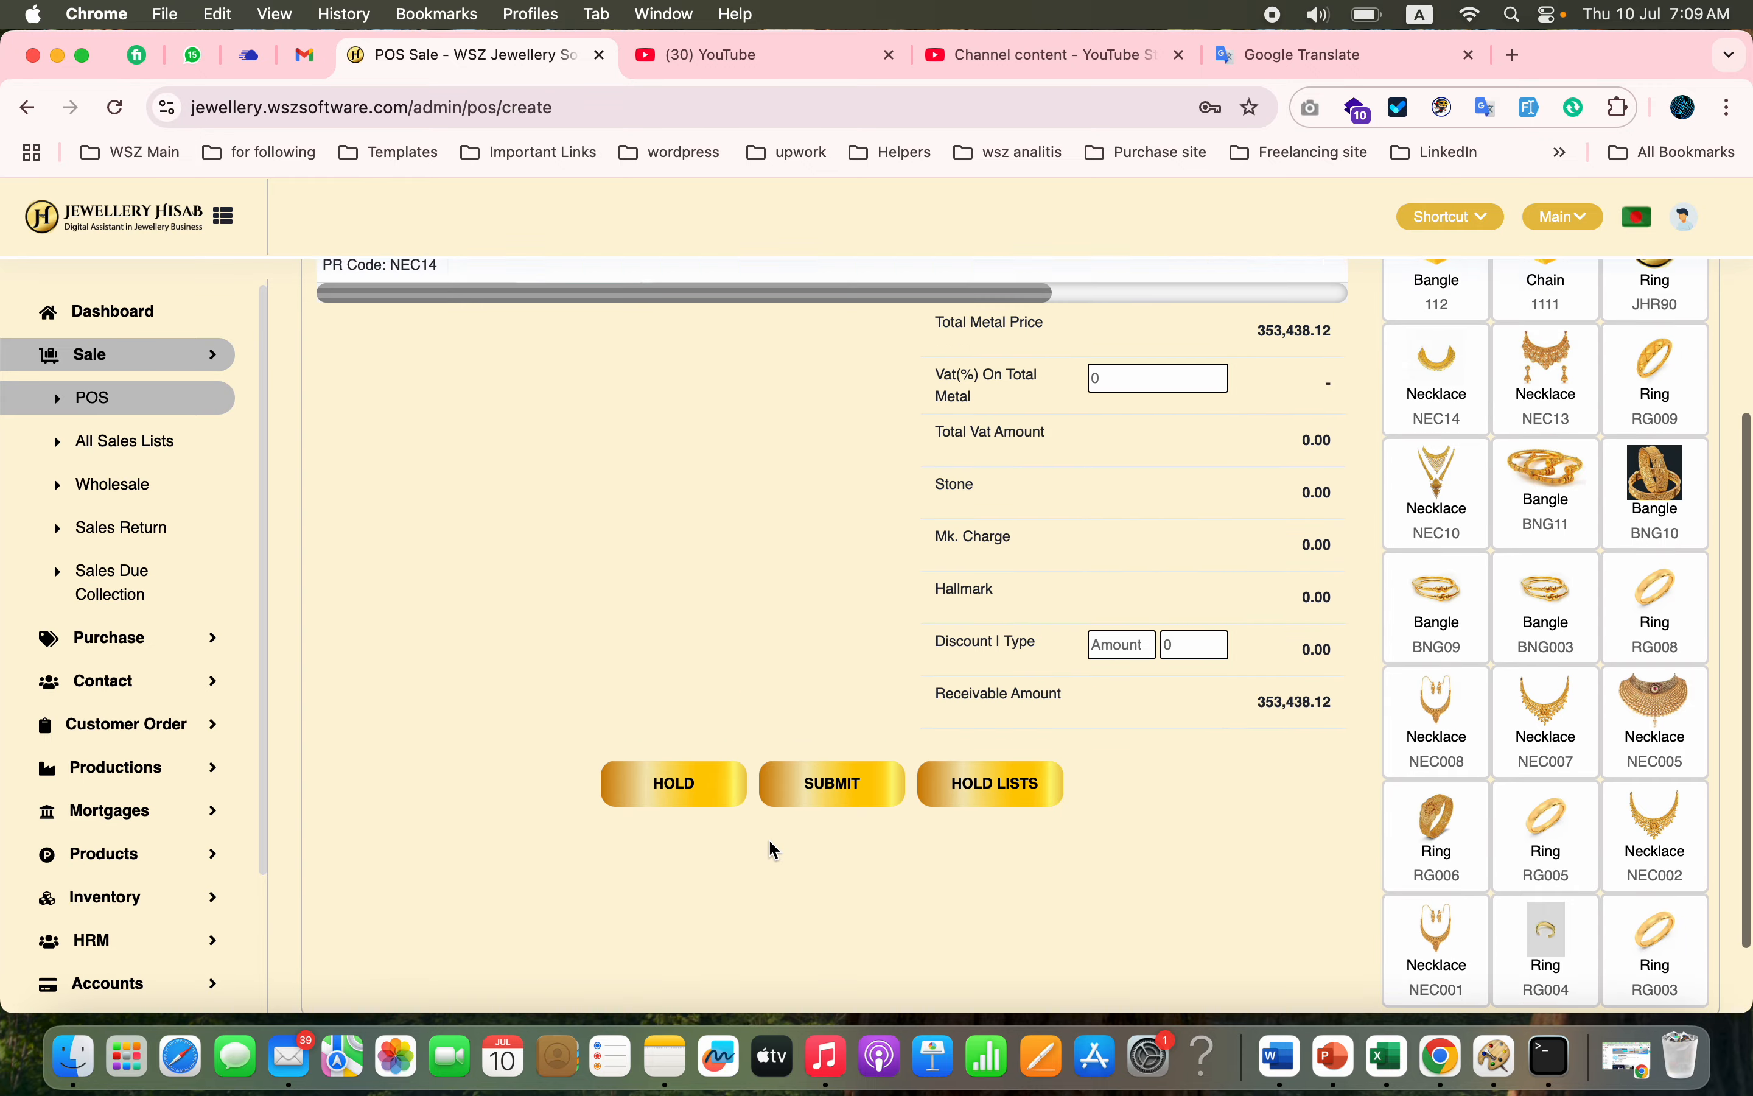
{"action": "scroll", "coordinate": [800, 818], "scroll_direction": "down", "scroll_amount": 4}
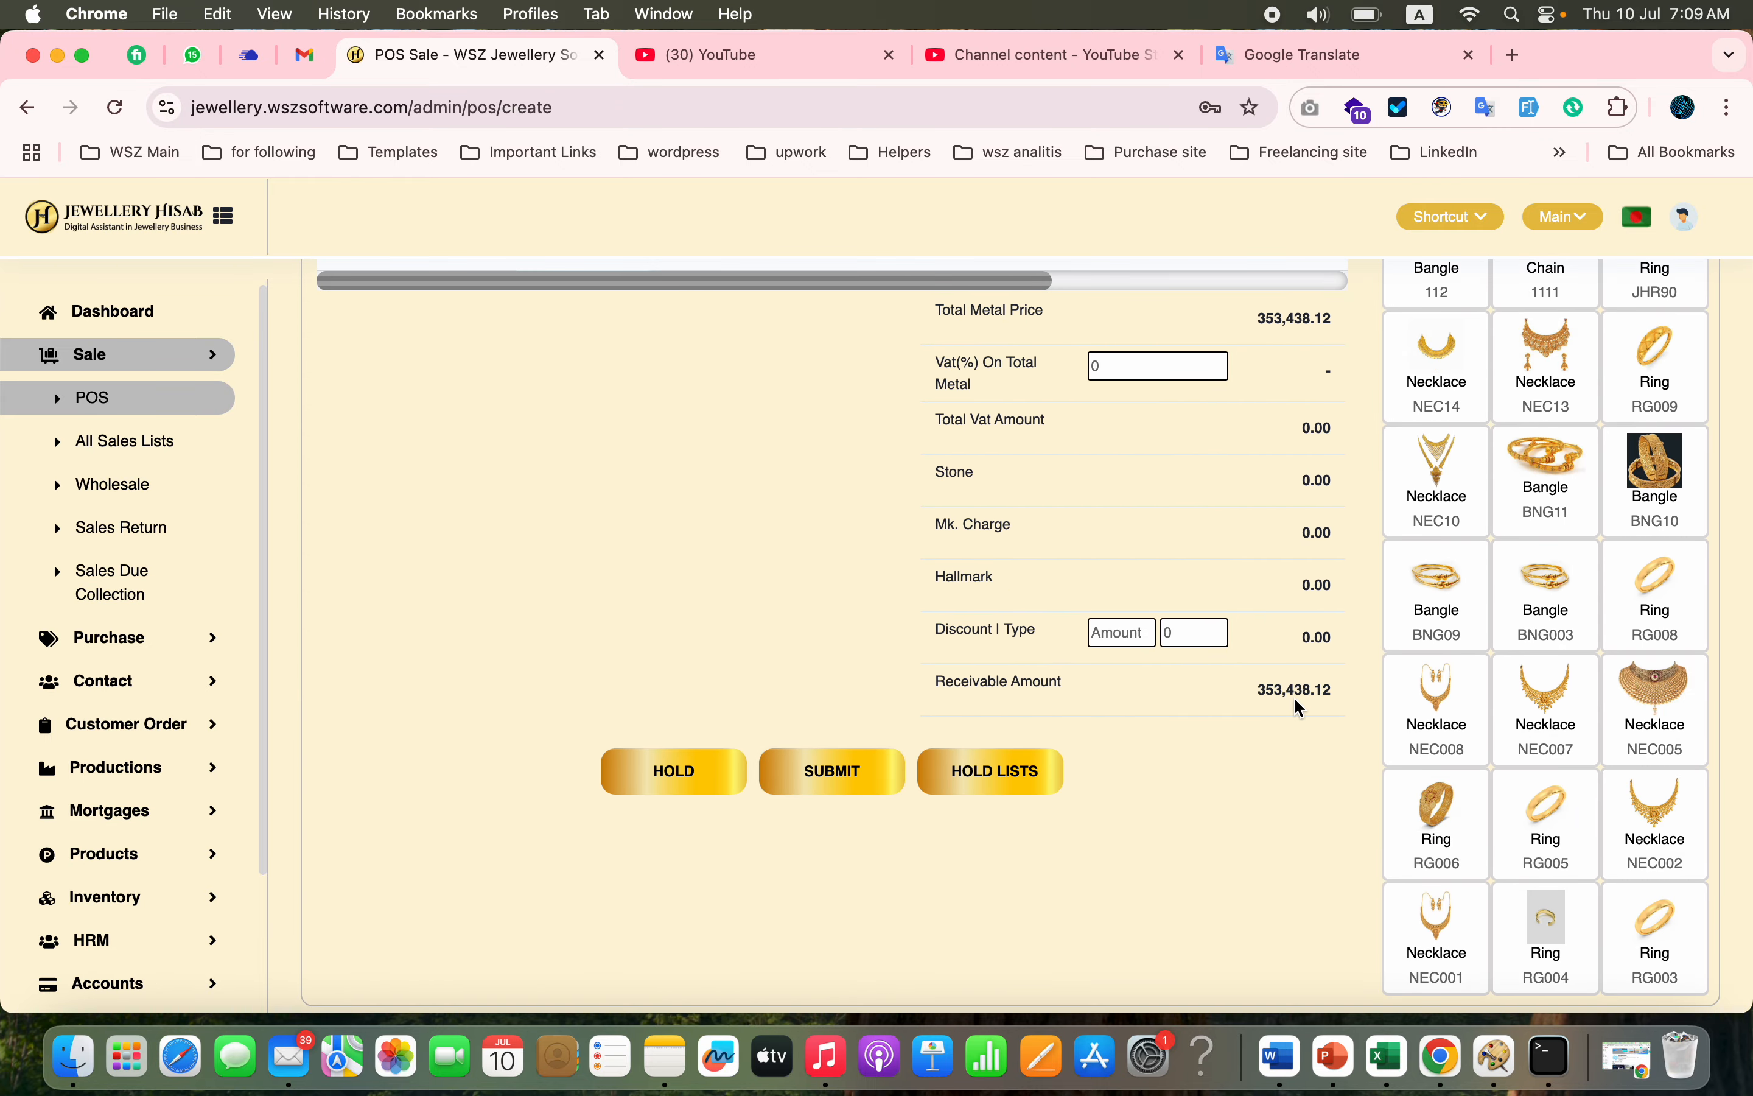
{"action": "left_click", "coordinate": [828, 787]}
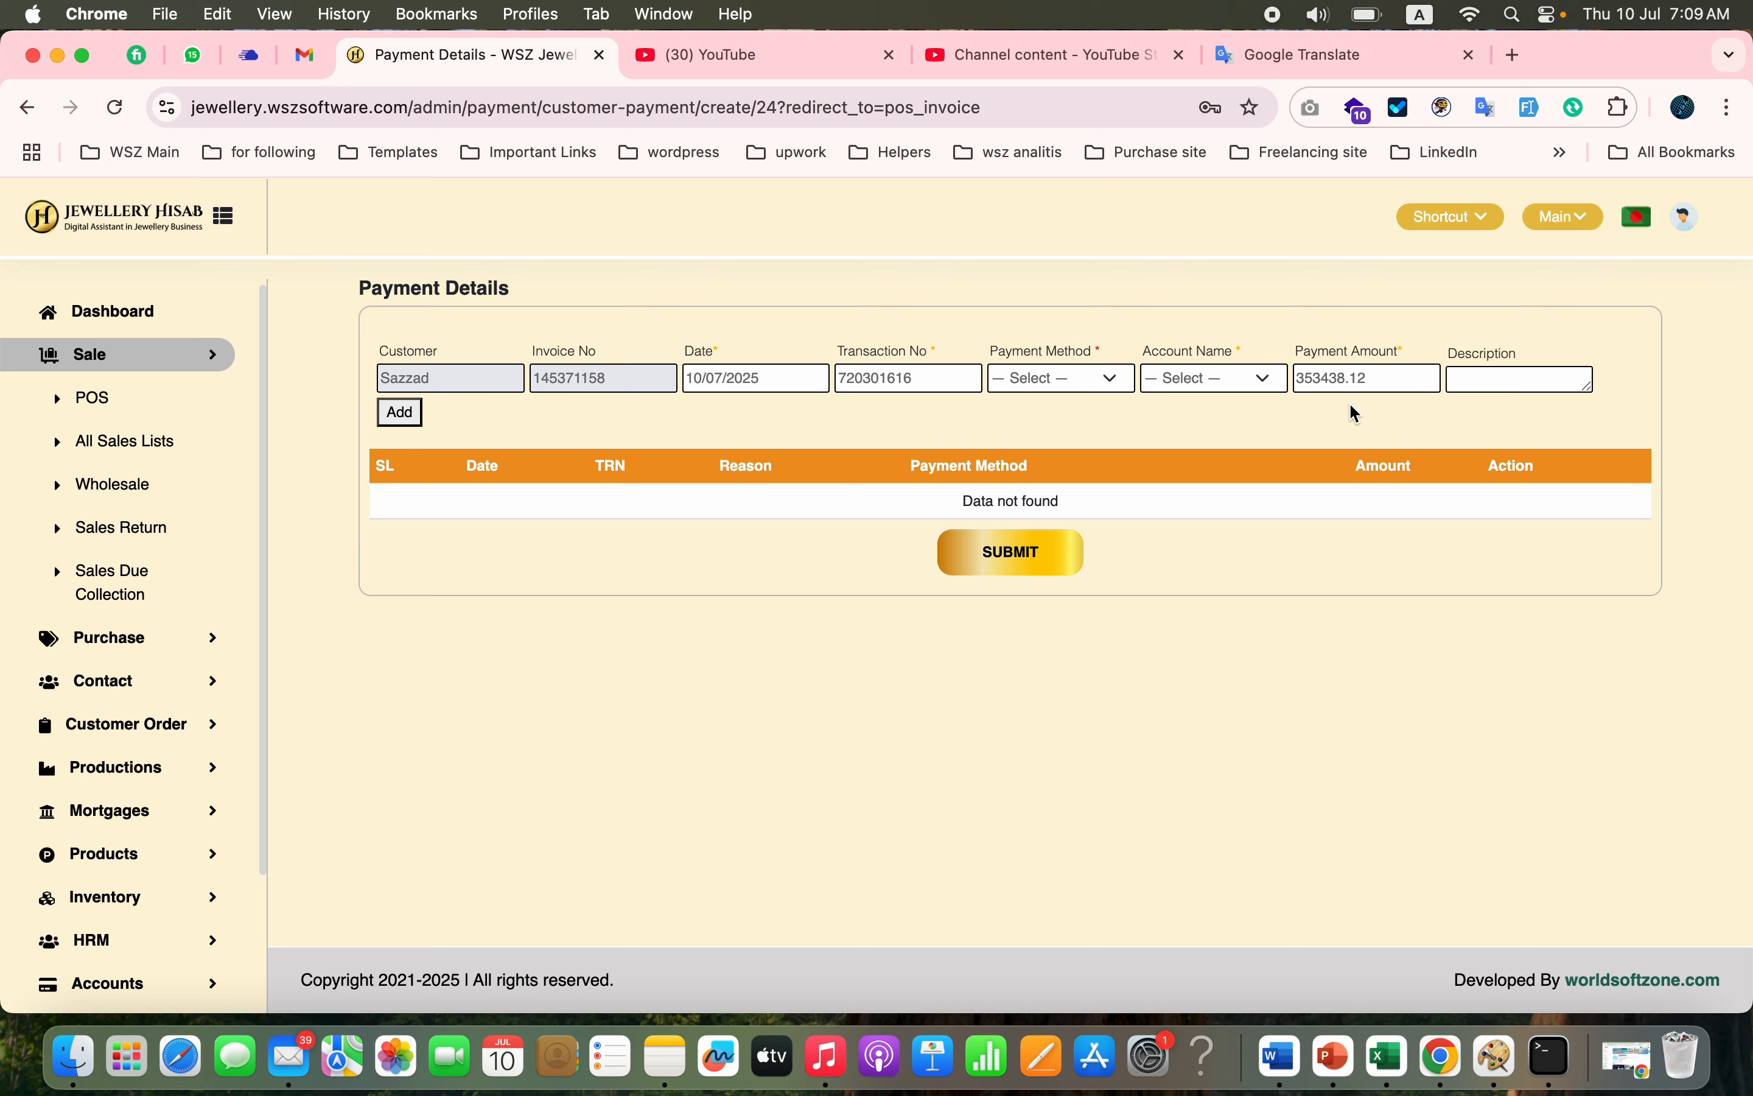
Step: Add a payment for the full amount with Cash as both payment method and account name, and submit the payment details
{"action": "left_click", "coordinate": [402, 412]}
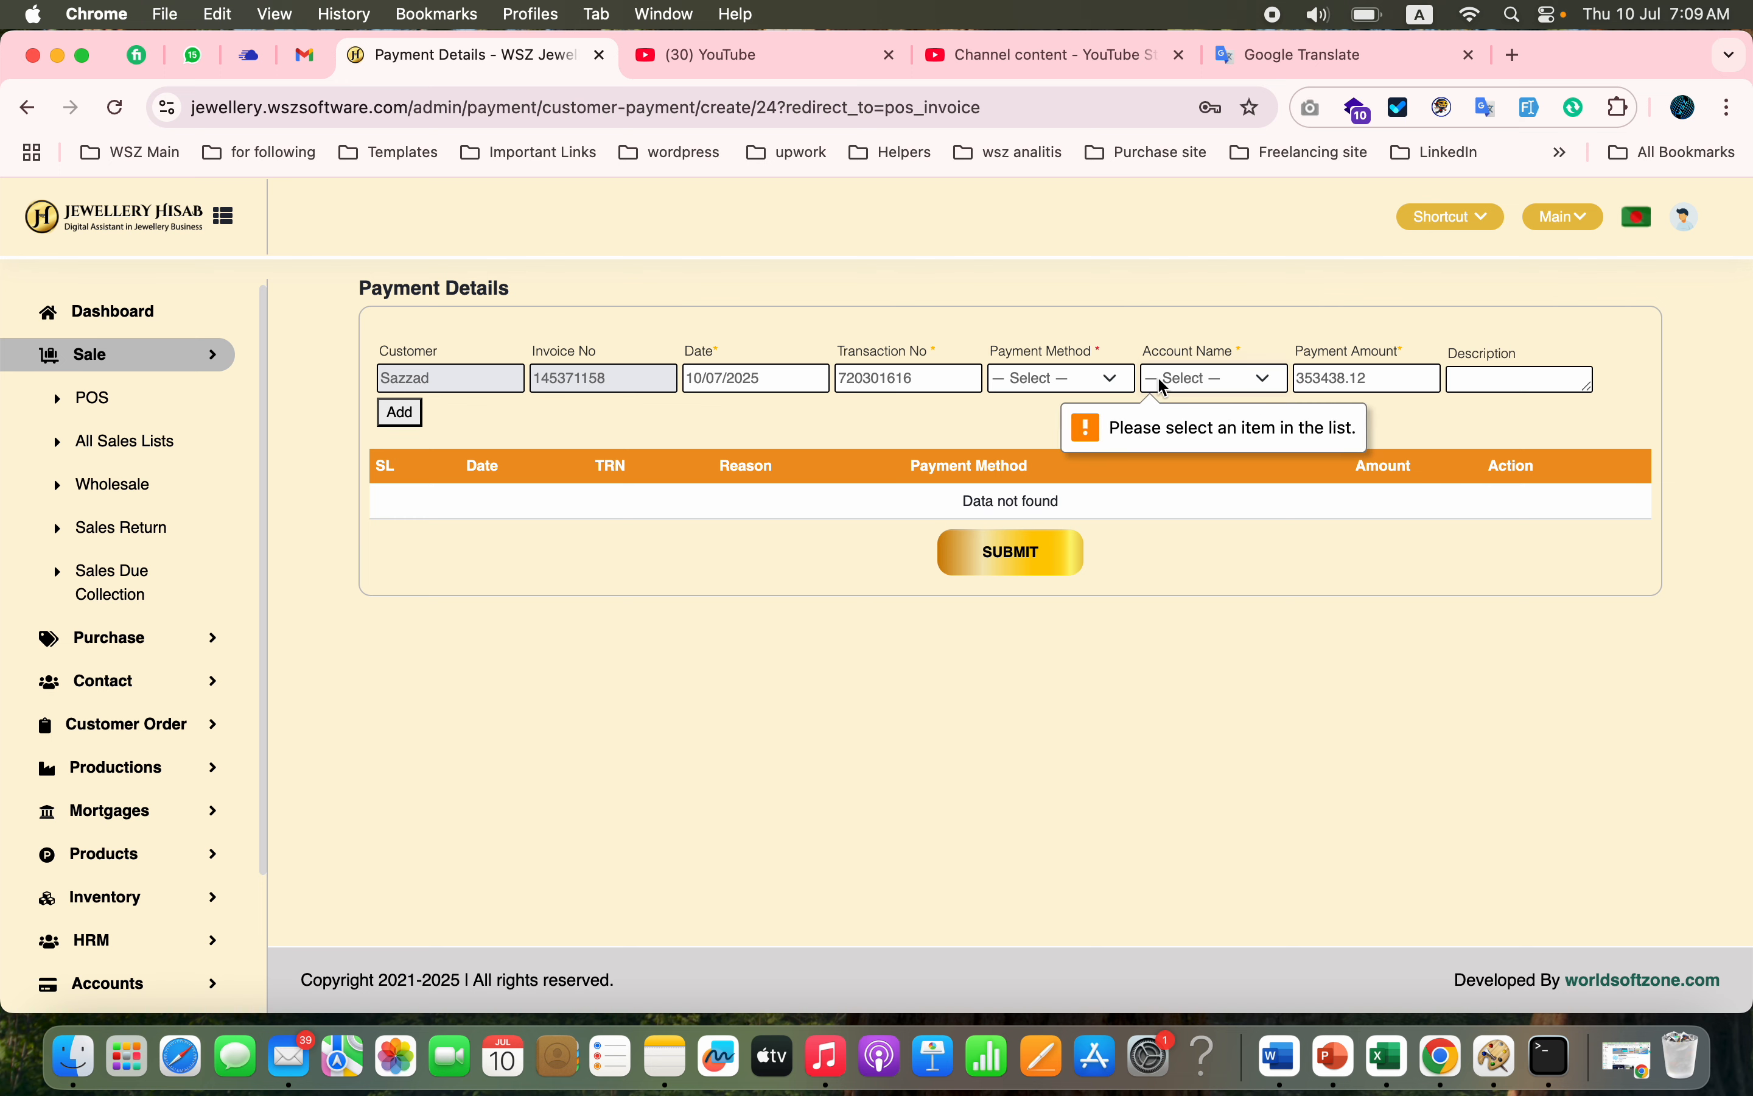
{"action": "left_click", "coordinate": [1128, 378]}
{"action": "left_click", "coordinate": [1099, 406]}
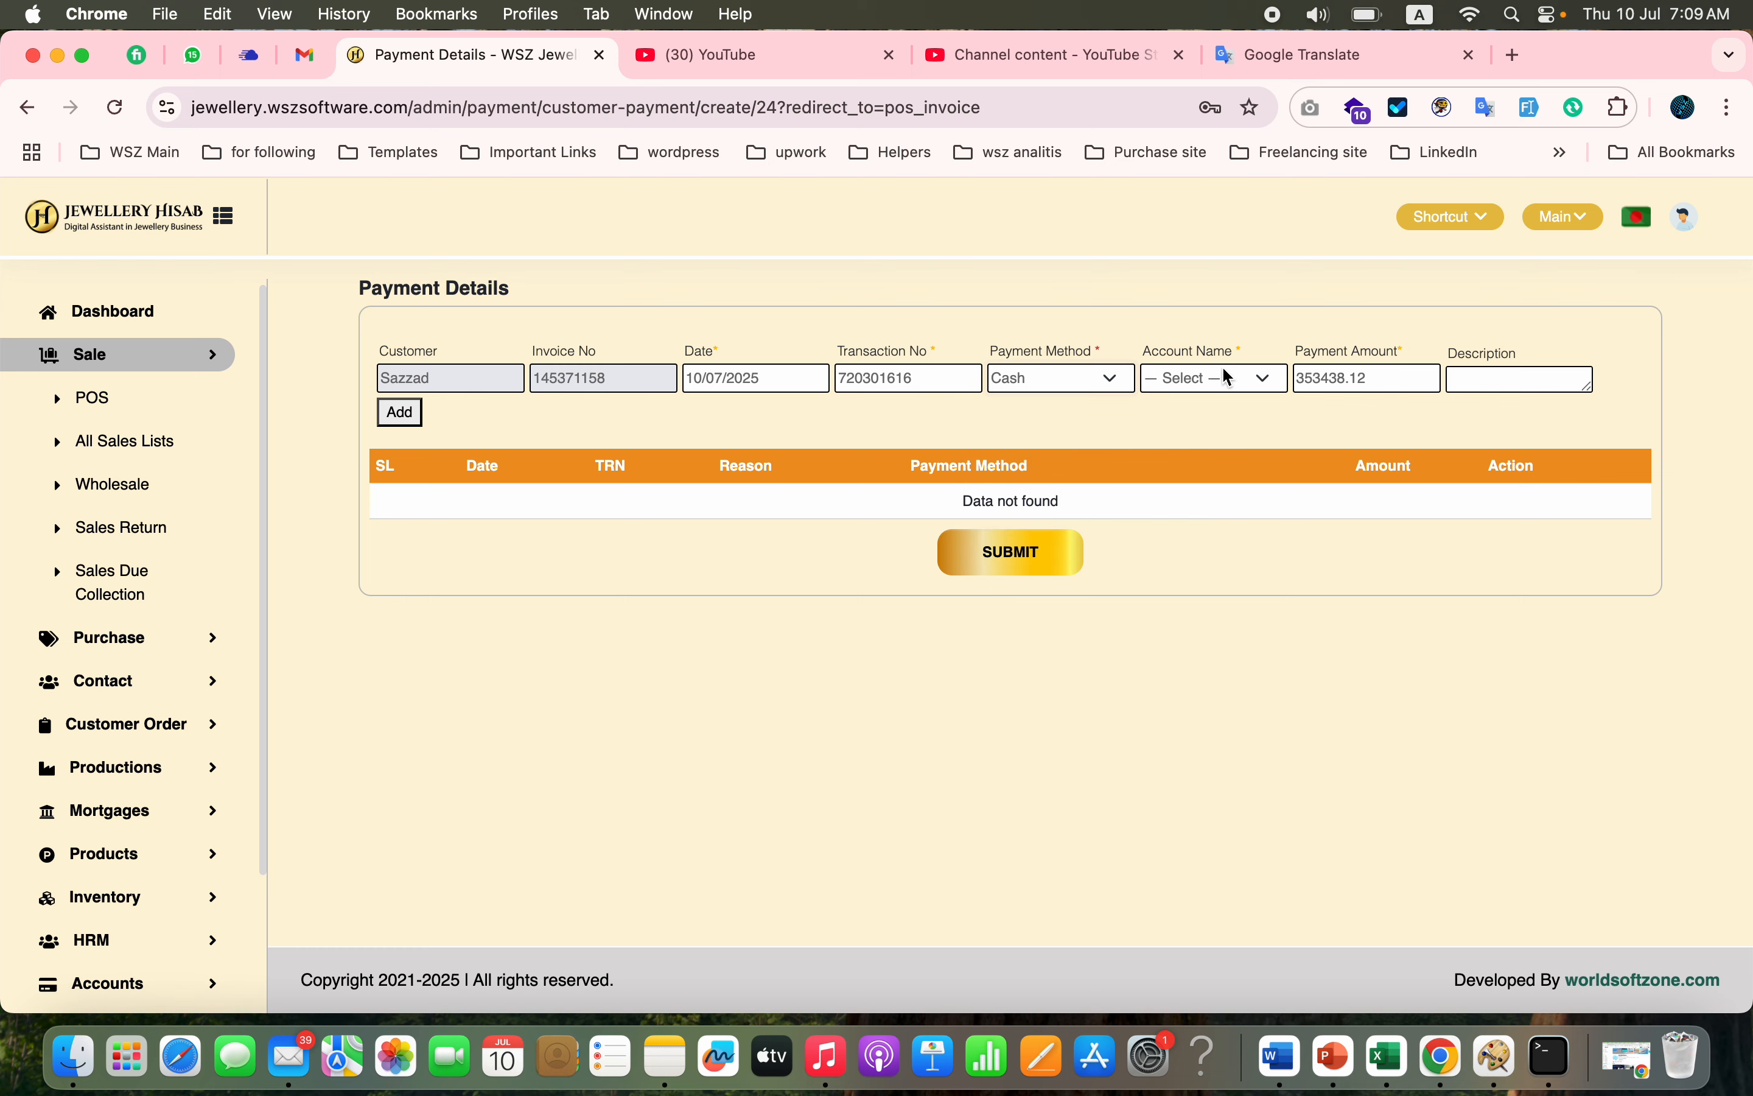
{"action": "left_click", "coordinate": [1232, 378]}
{"action": "left_click", "coordinate": [1232, 378]}
{"action": "left_click", "coordinate": [395, 416]}
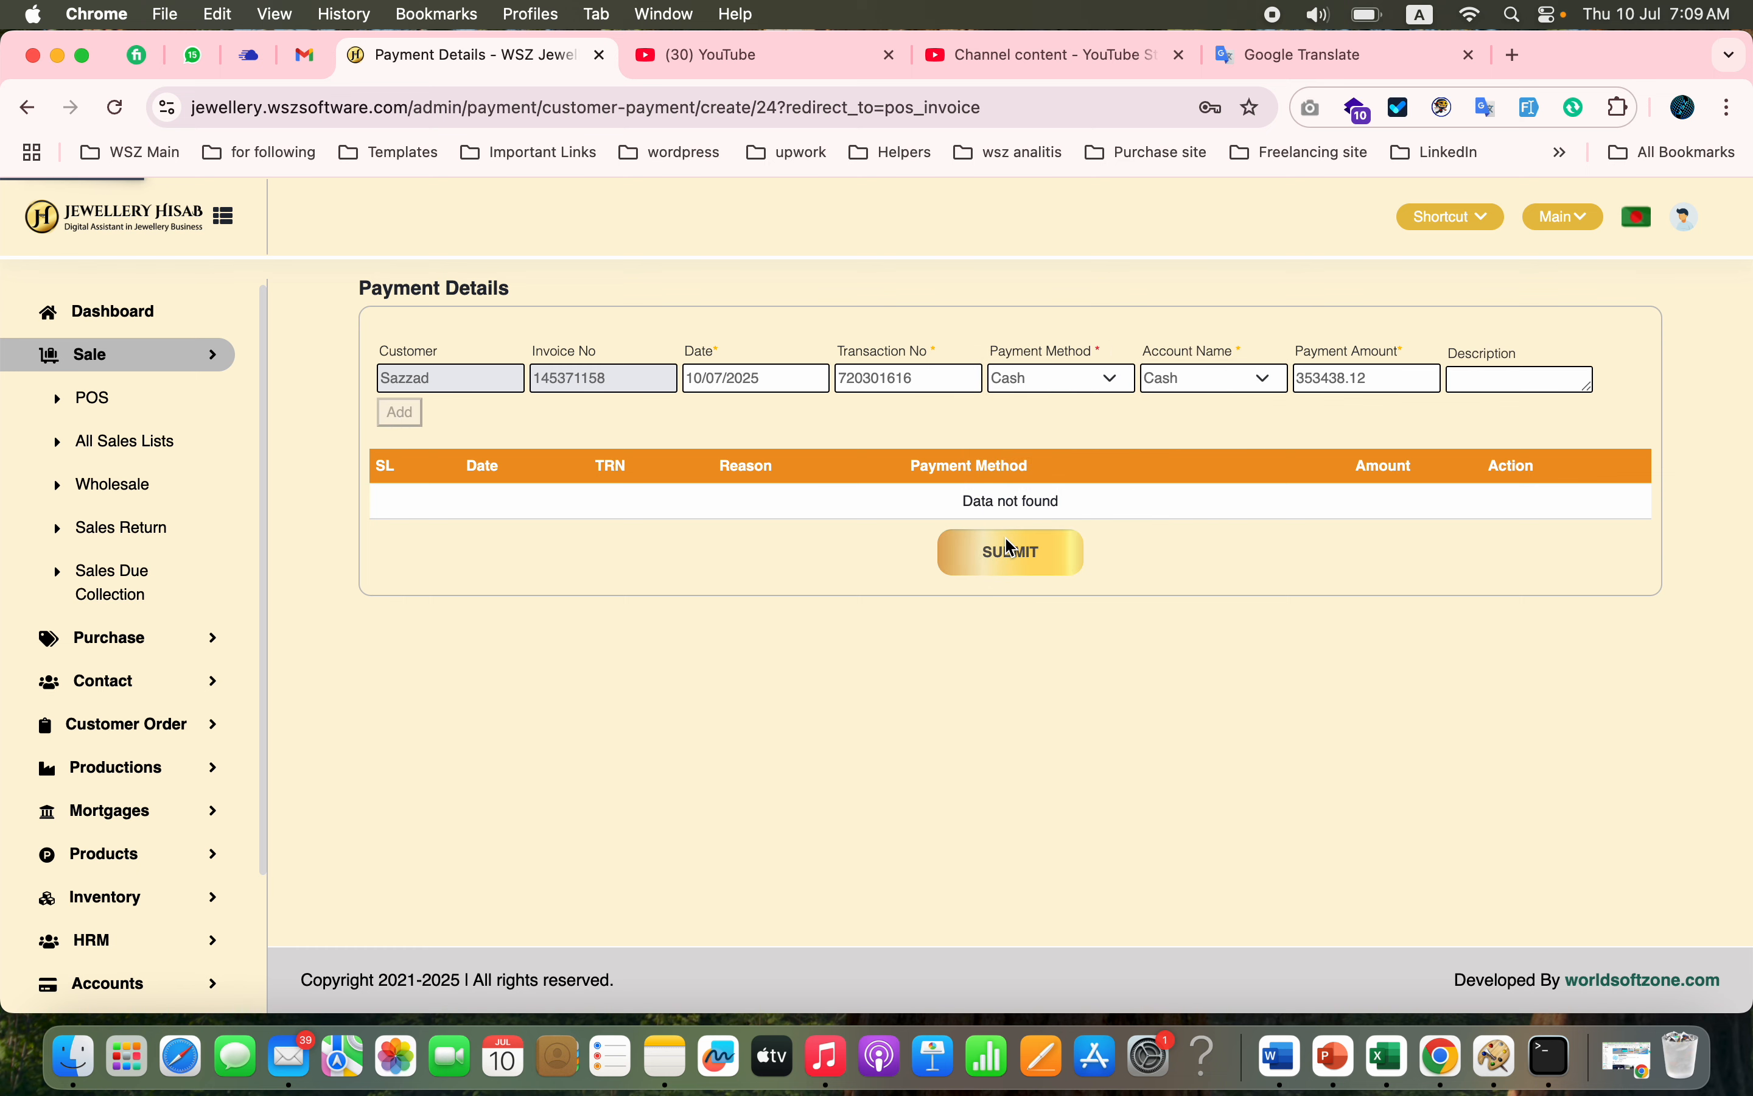
{"action": "left_click", "coordinate": [1032, 562]}
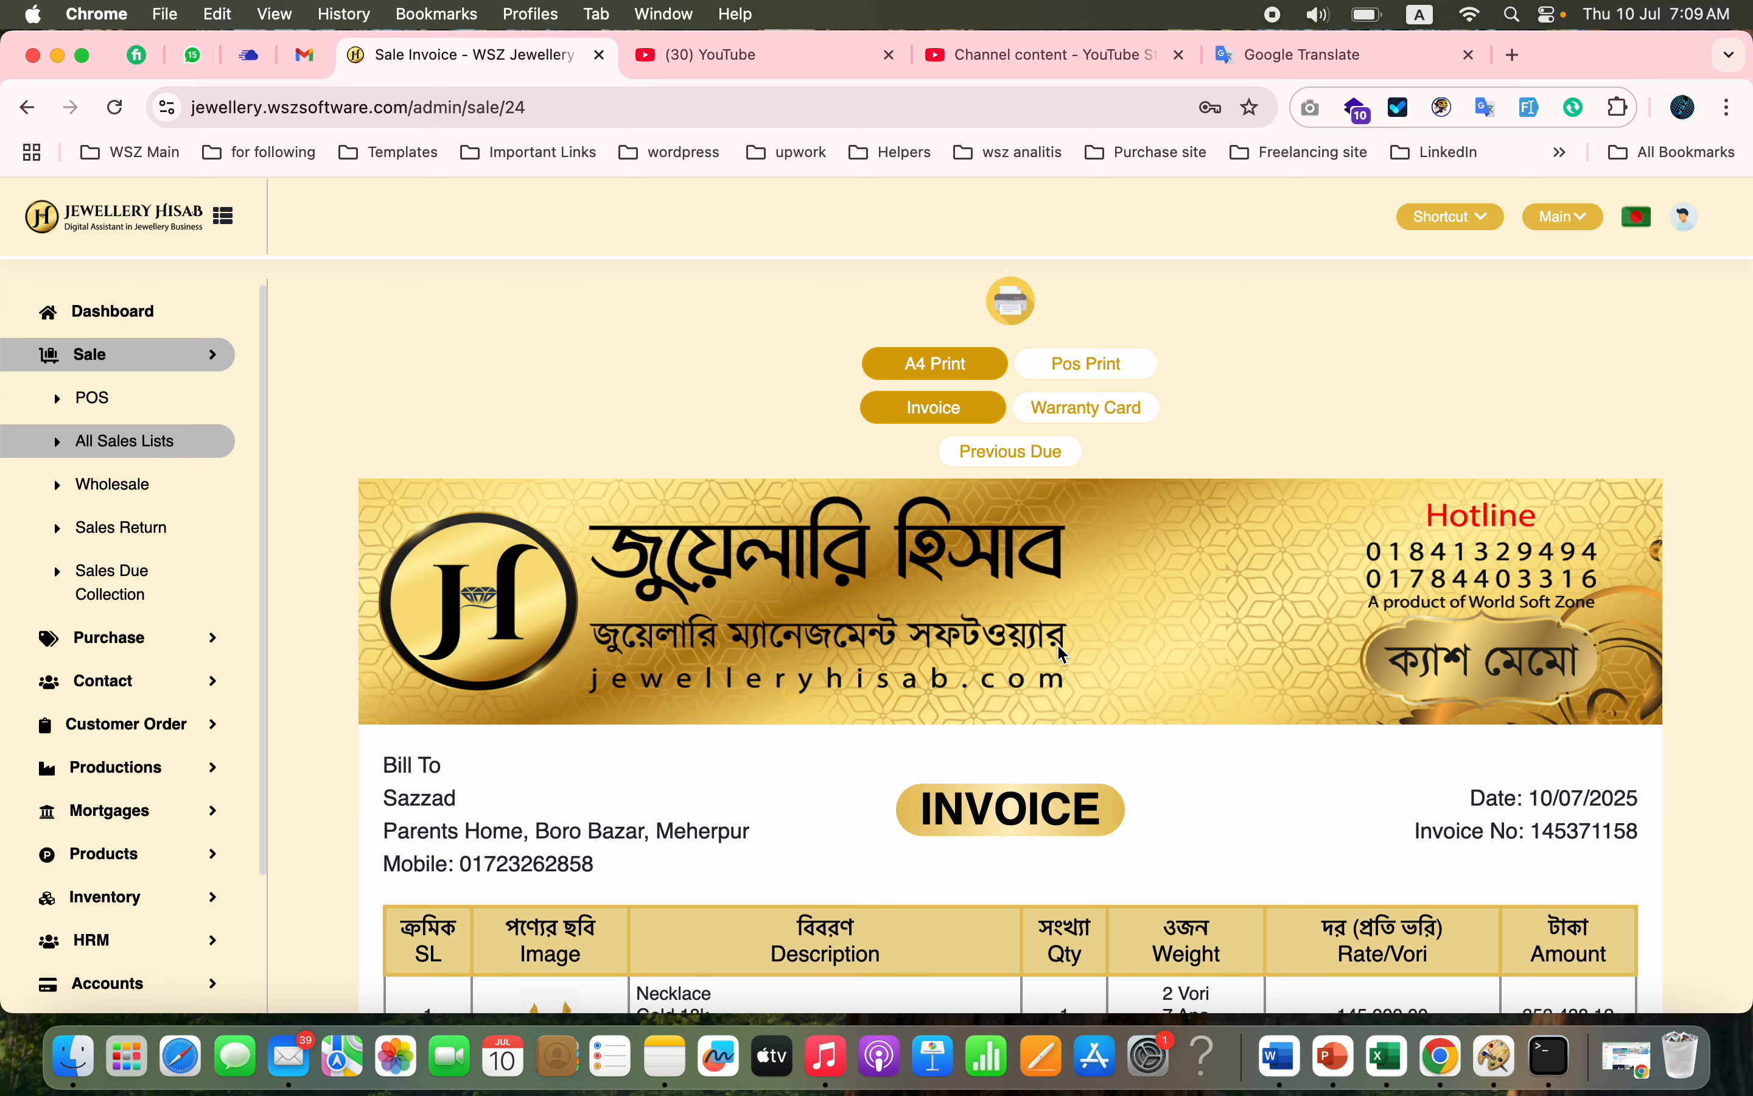
Step: Examine the generated A4 sale invoice, including its item line, totals, payment and terms
{"action": "scroll", "coordinate": [1058, 643], "scroll_direction": "down", "scroll_amount": 10}
{"action": "scroll", "coordinate": [1058, 646], "scroll_direction": "down", "scroll_amount": 2}
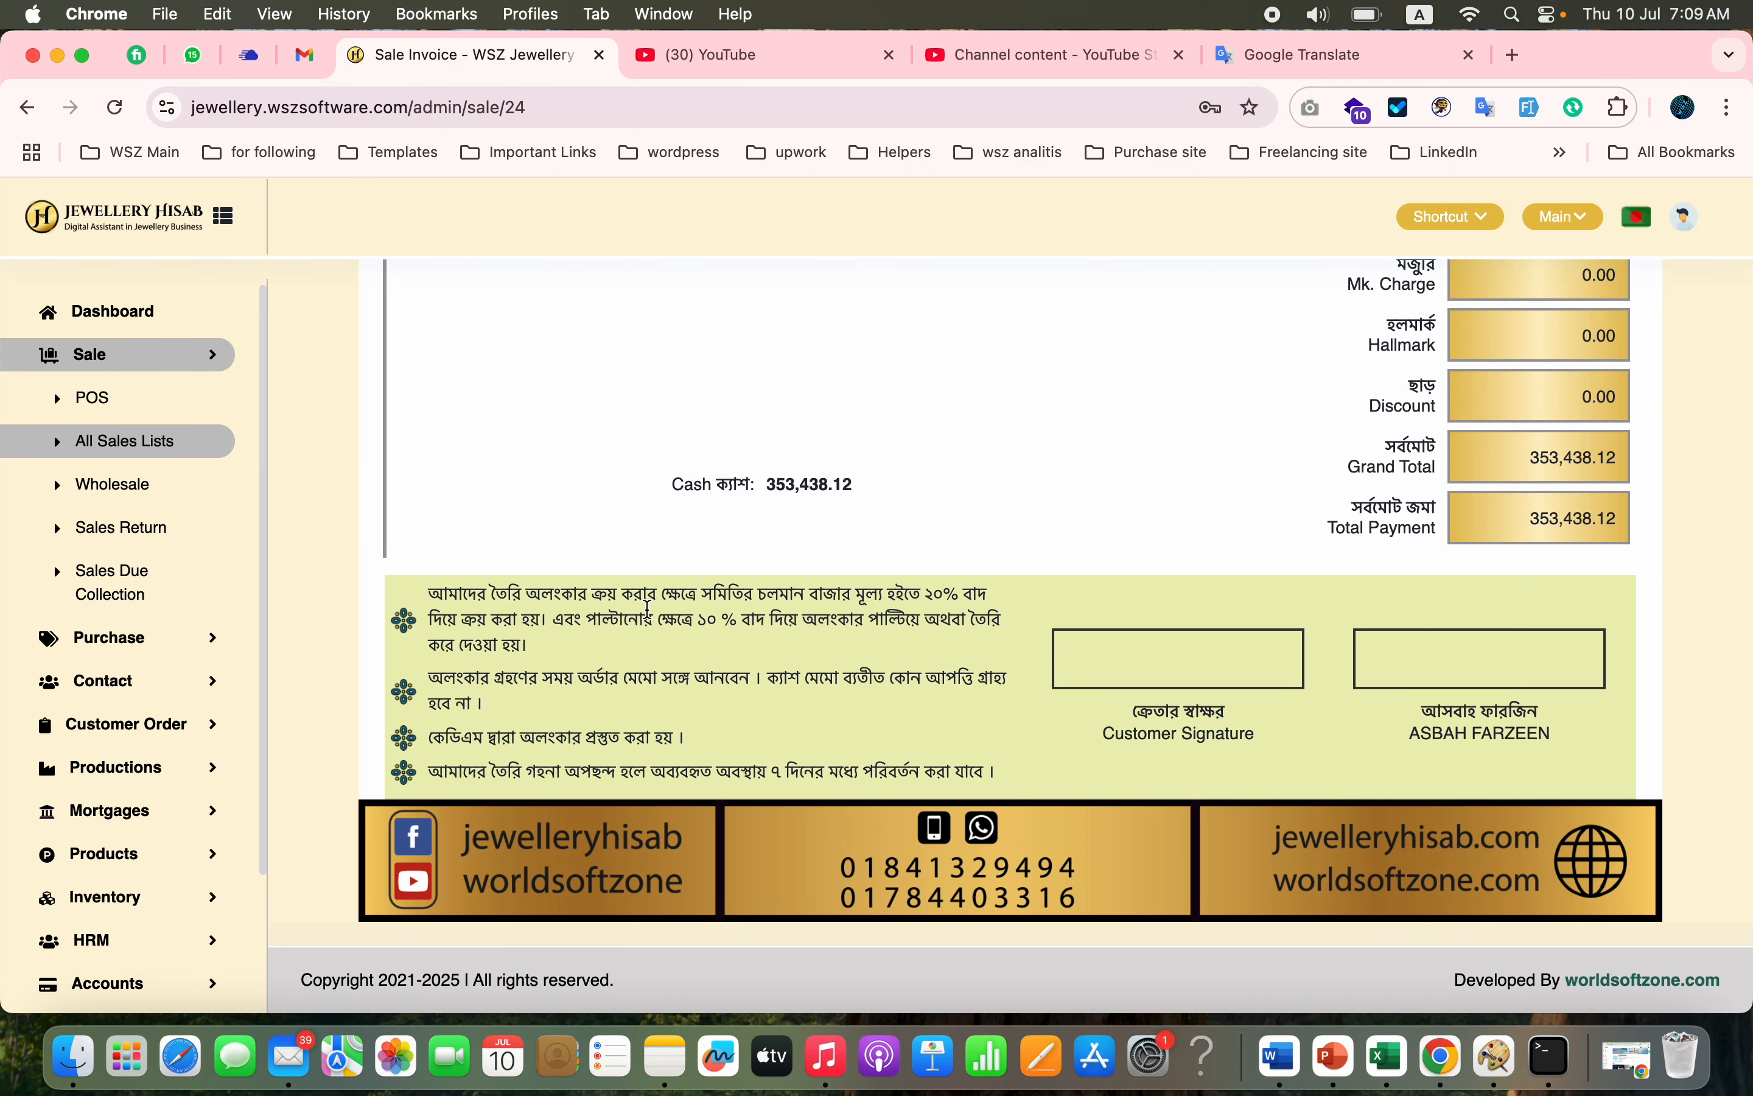
{"action": "triple_click", "coordinate": [644, 615]}
{"action": "triple_click", "coordinate": [682, 684]}
{"action": "left_click", "coordinate": [648, 734]}
{"action": "scroll", "coordinate": [957, 877], "scroll_direction": "up", "scroll_amount": 15}
{"action": "scroll", "coordinate": [1219, 694], "scroll_direction": "down", "scroll_amount": 4}
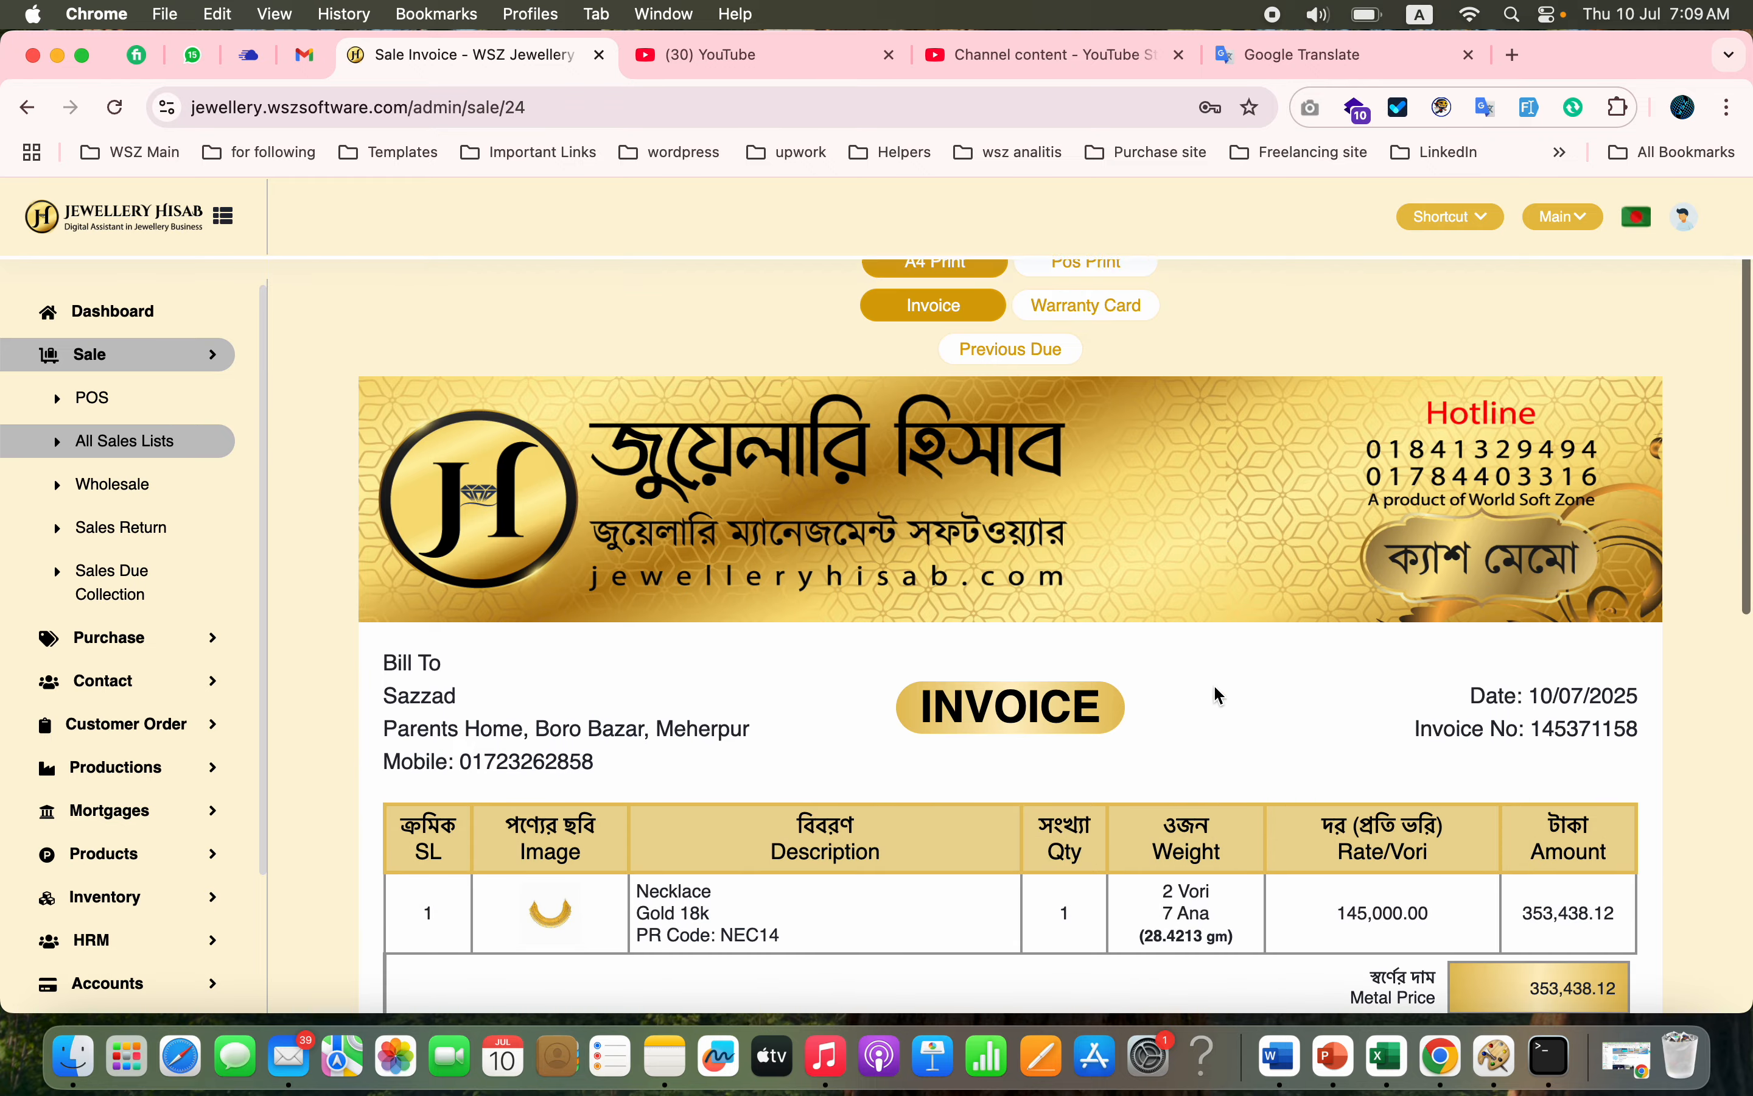
{"action": "scroll", "coordinate": [1220, 694], "scroll_direction": "up", "scroll_amount": 4}
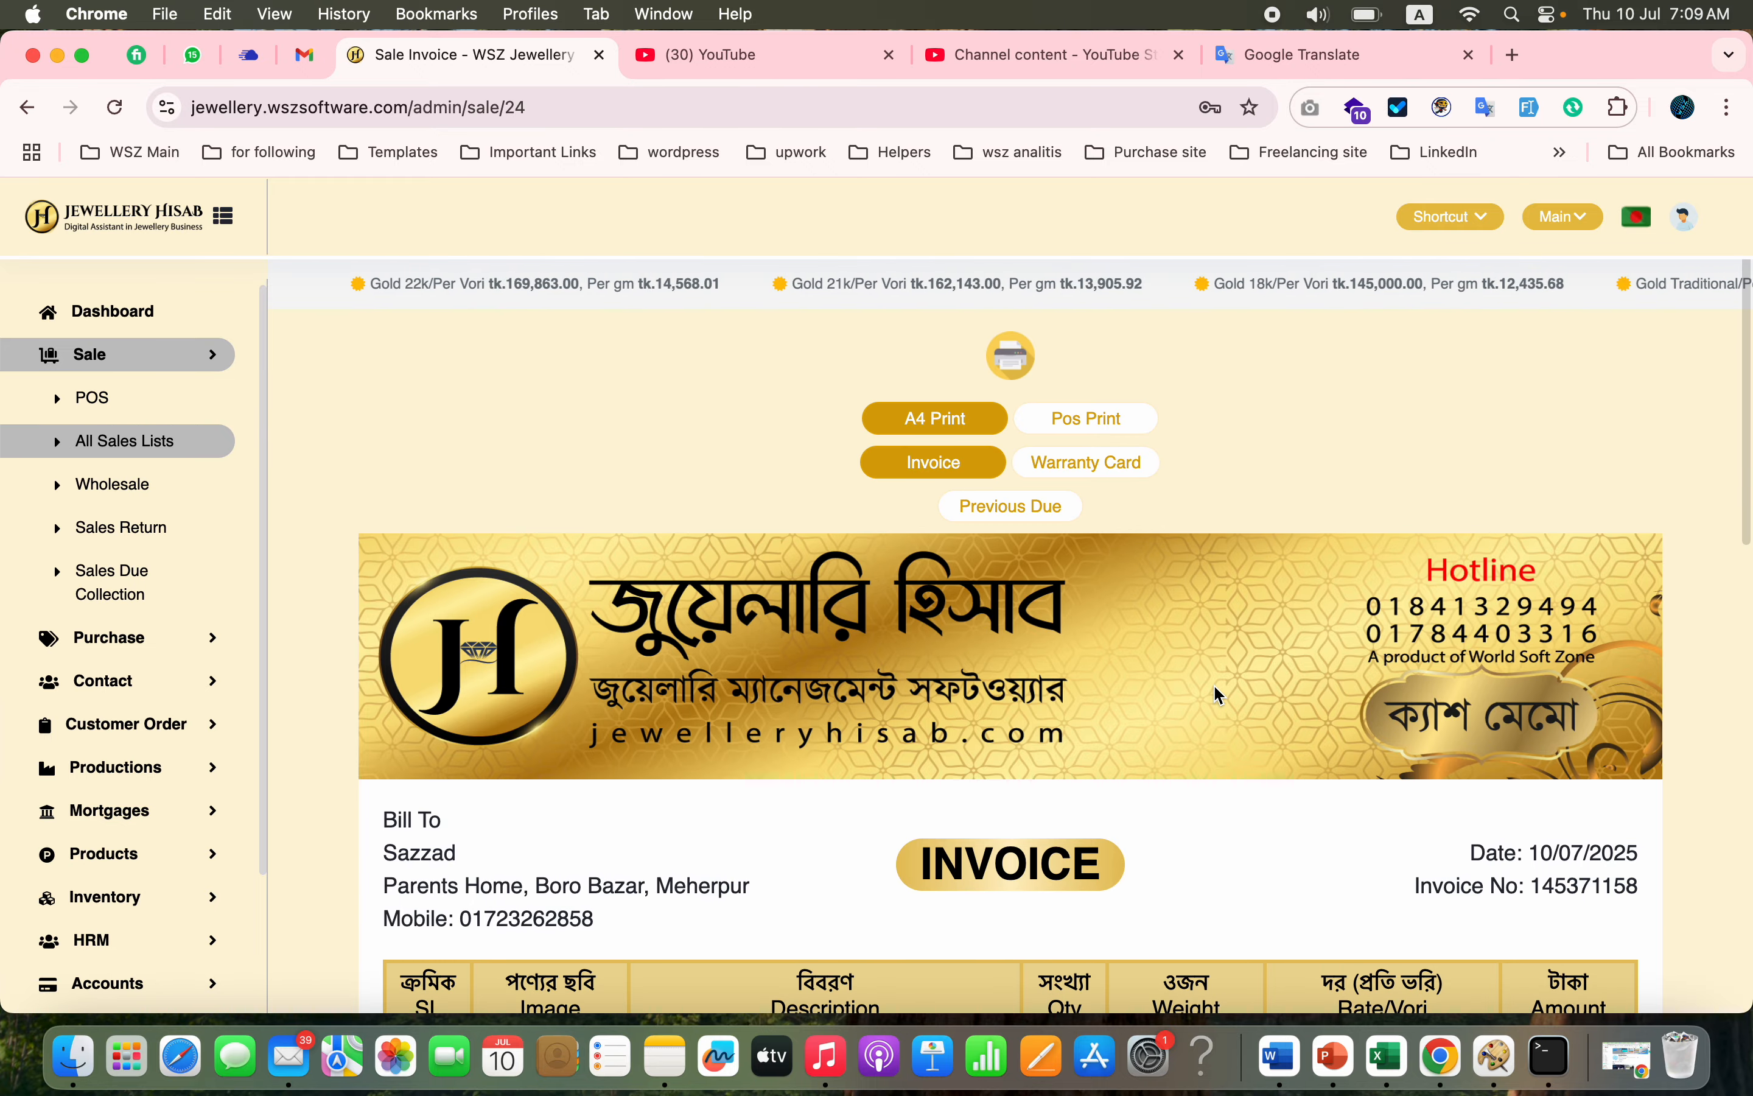
Step: View the invoice in its POS print layout and display the front of the sale's warranty card
{"action": "left_click", "coordinate": [1097, 420]}
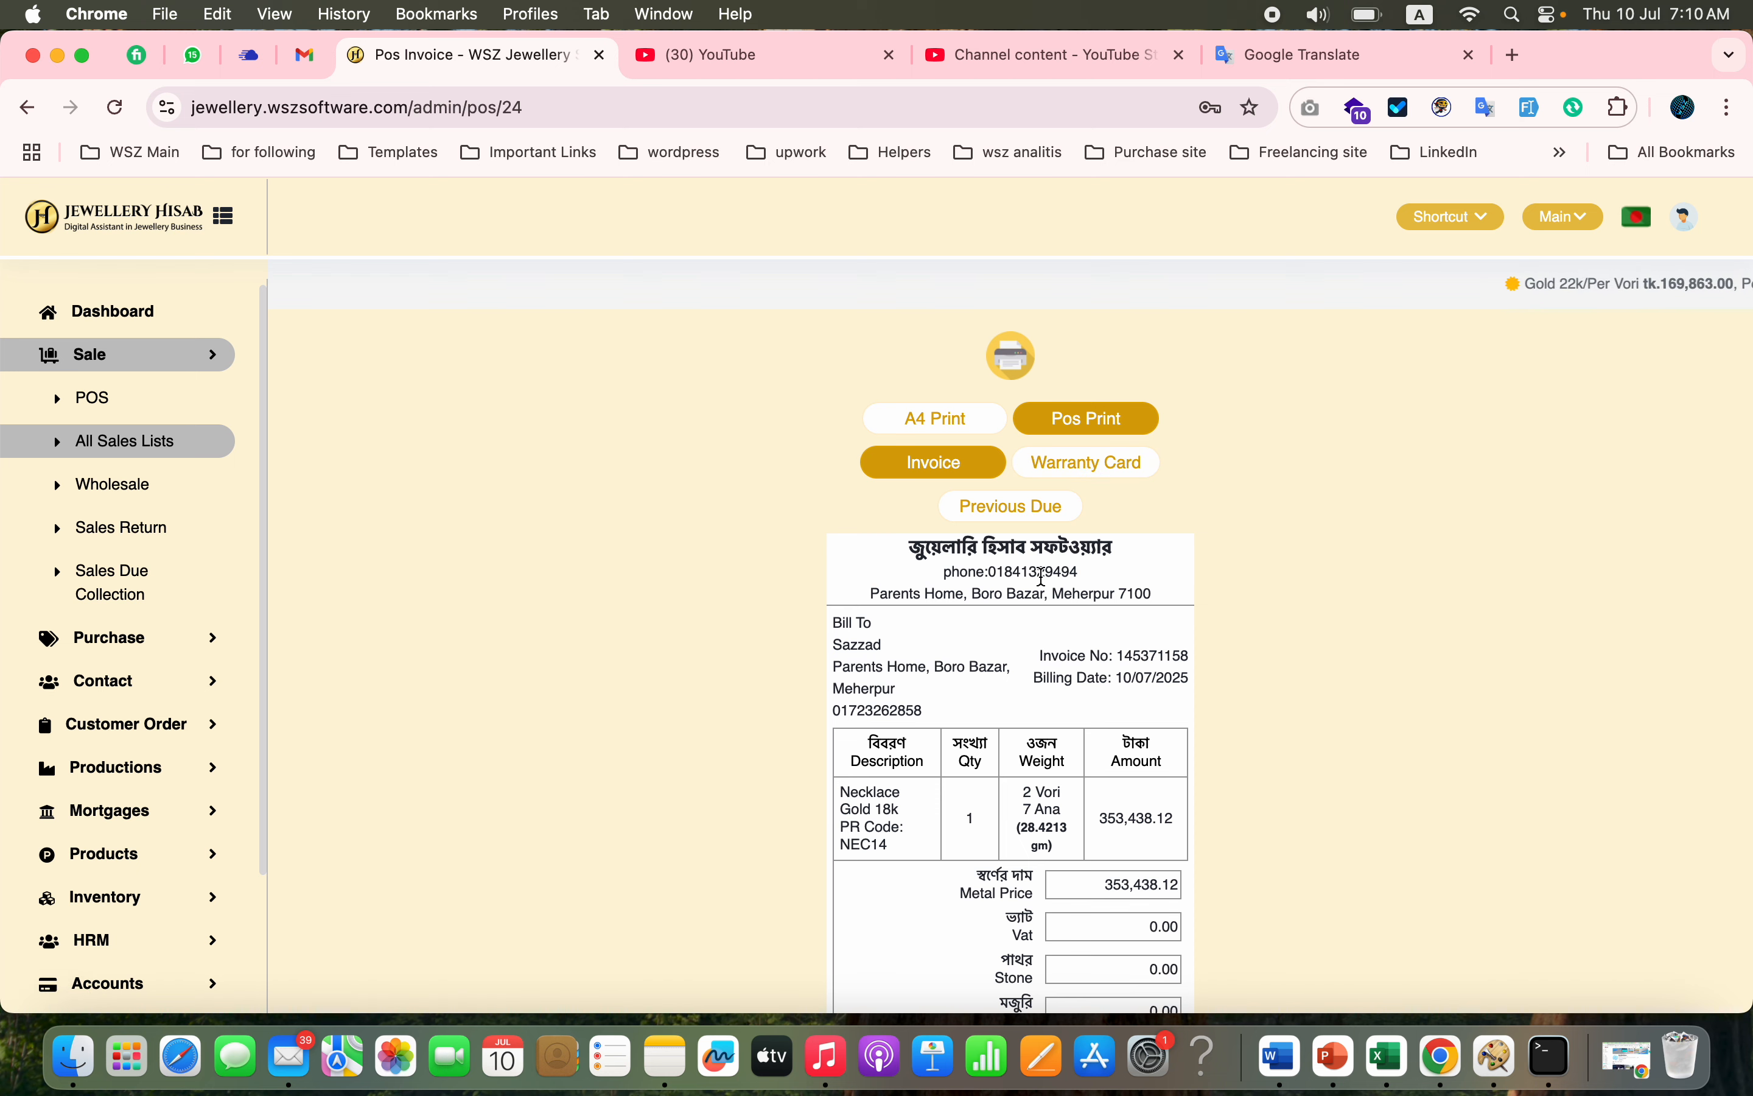
{"action": "left_click", "coordinate": [1094, 463]}
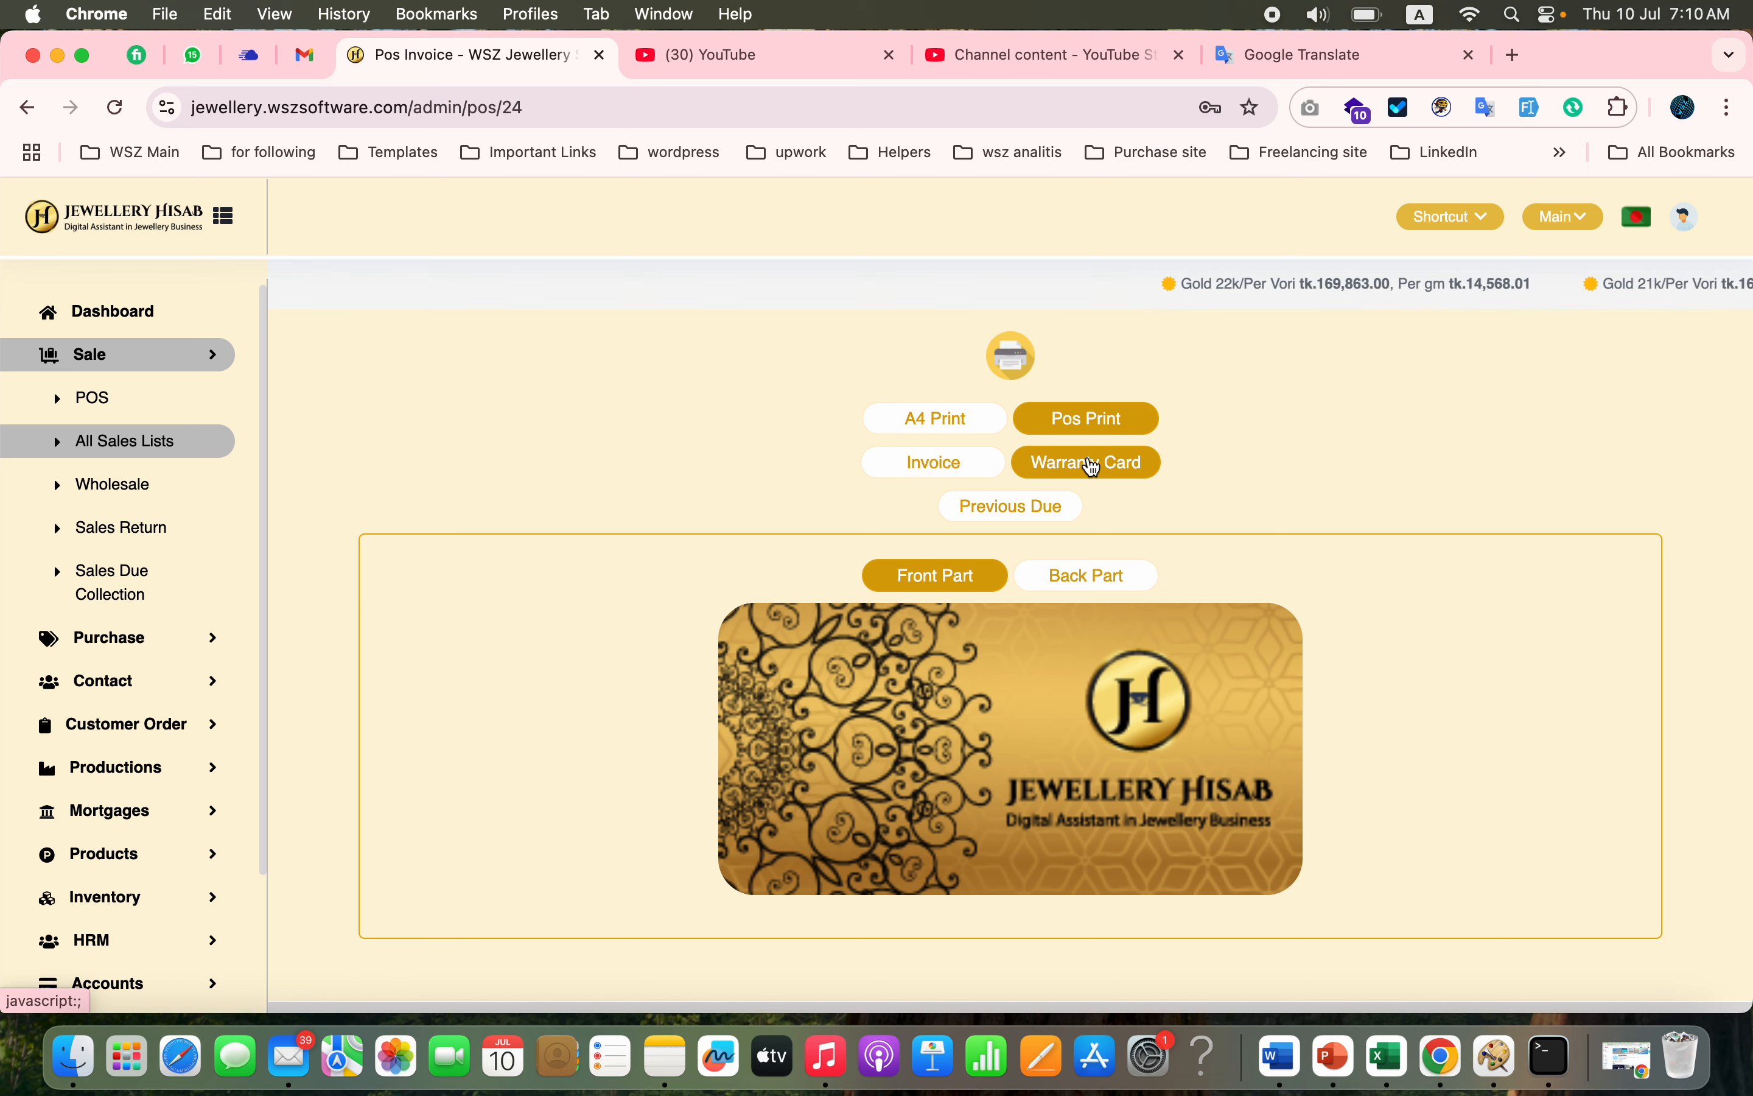
Step: View the back part of the warranty card and return to its front part
{"action": "left_click", "coordinate": [1087, 578]}
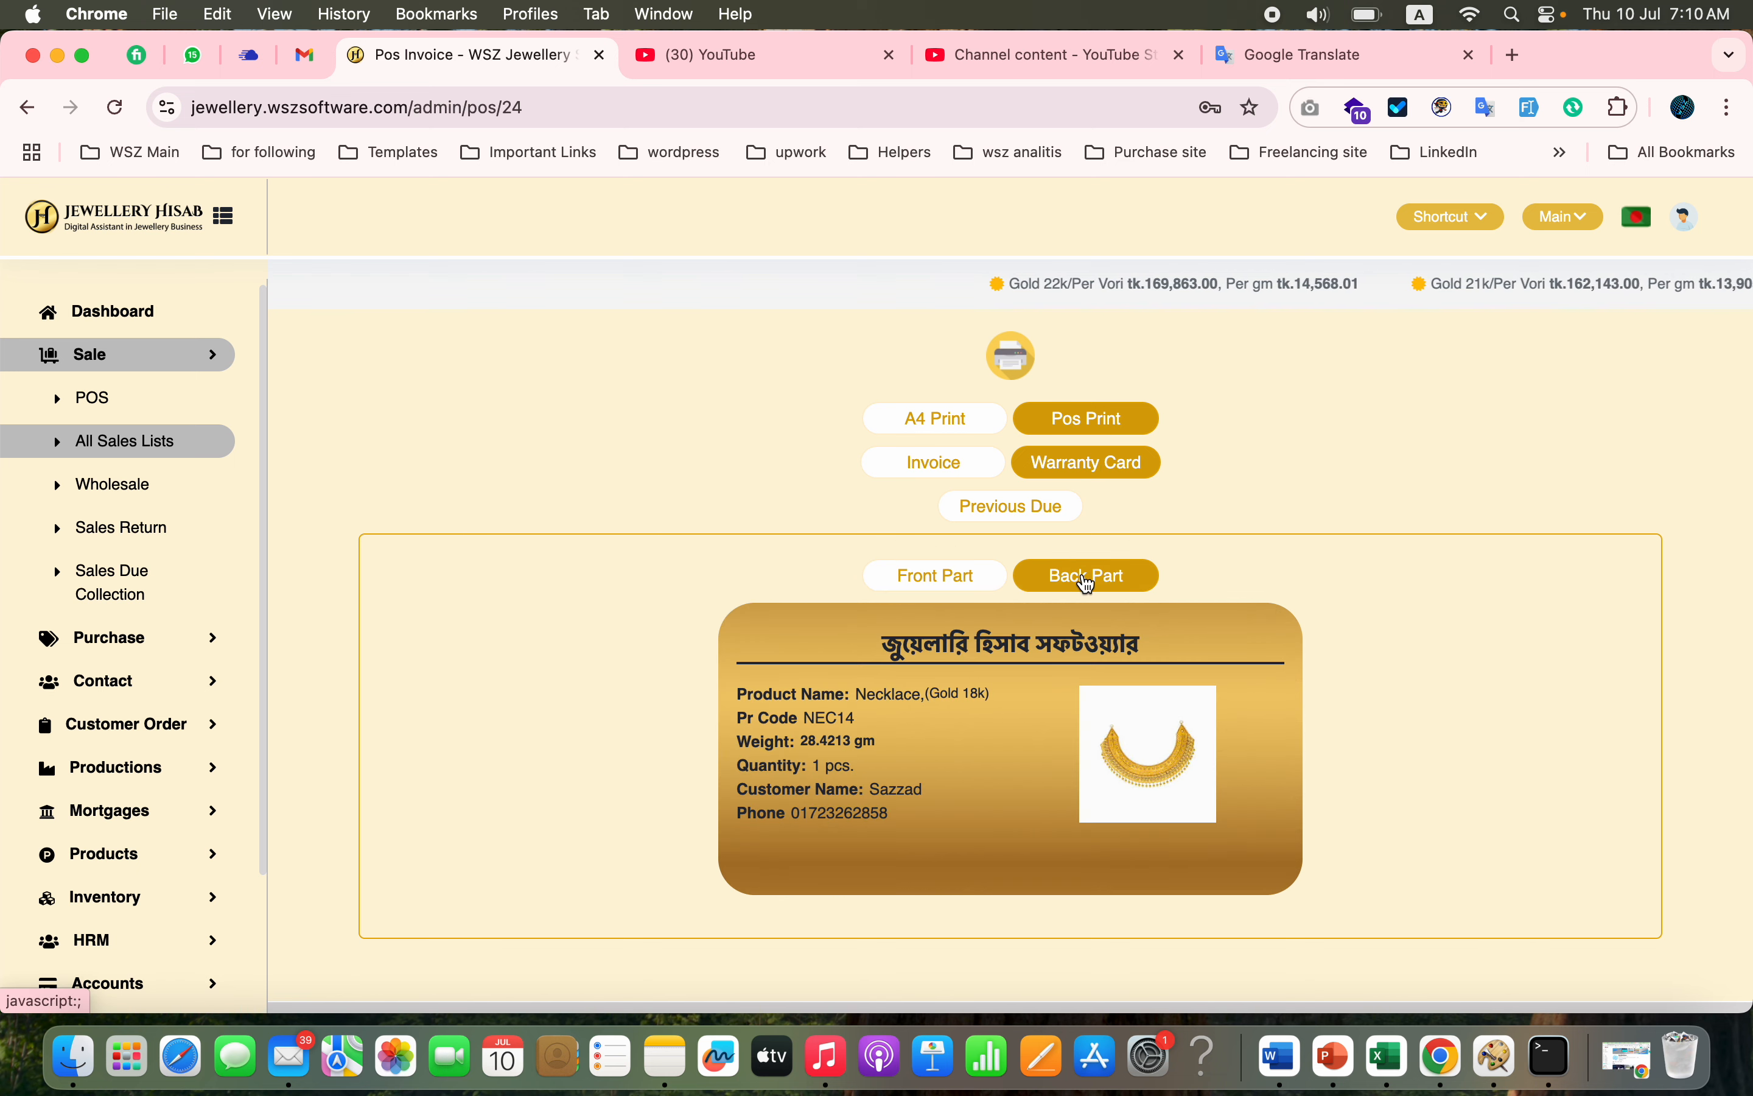
{"action": "left_click", "coordinate": [982, 585]}
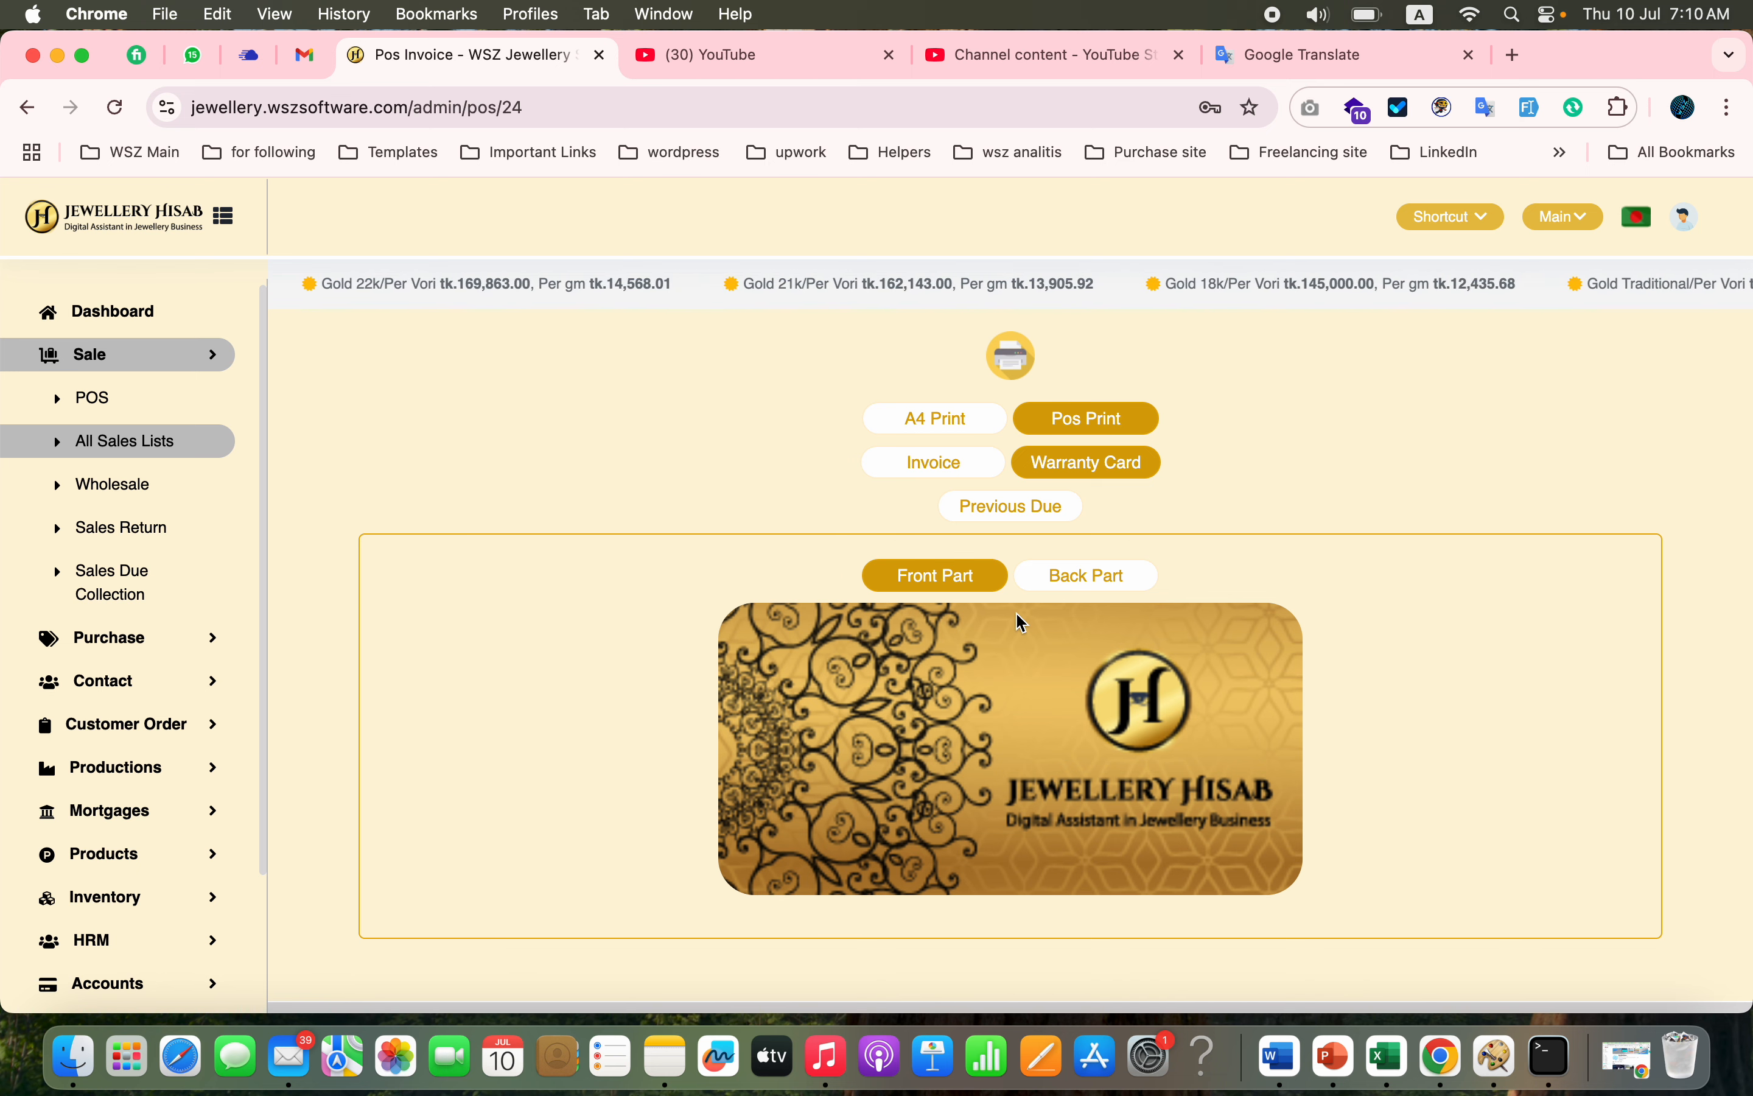
Step: View the list of all sales and the wholesale list, including the blank form for a new wholesale
{"action": "left_click", "coordinate": [156, 444]}
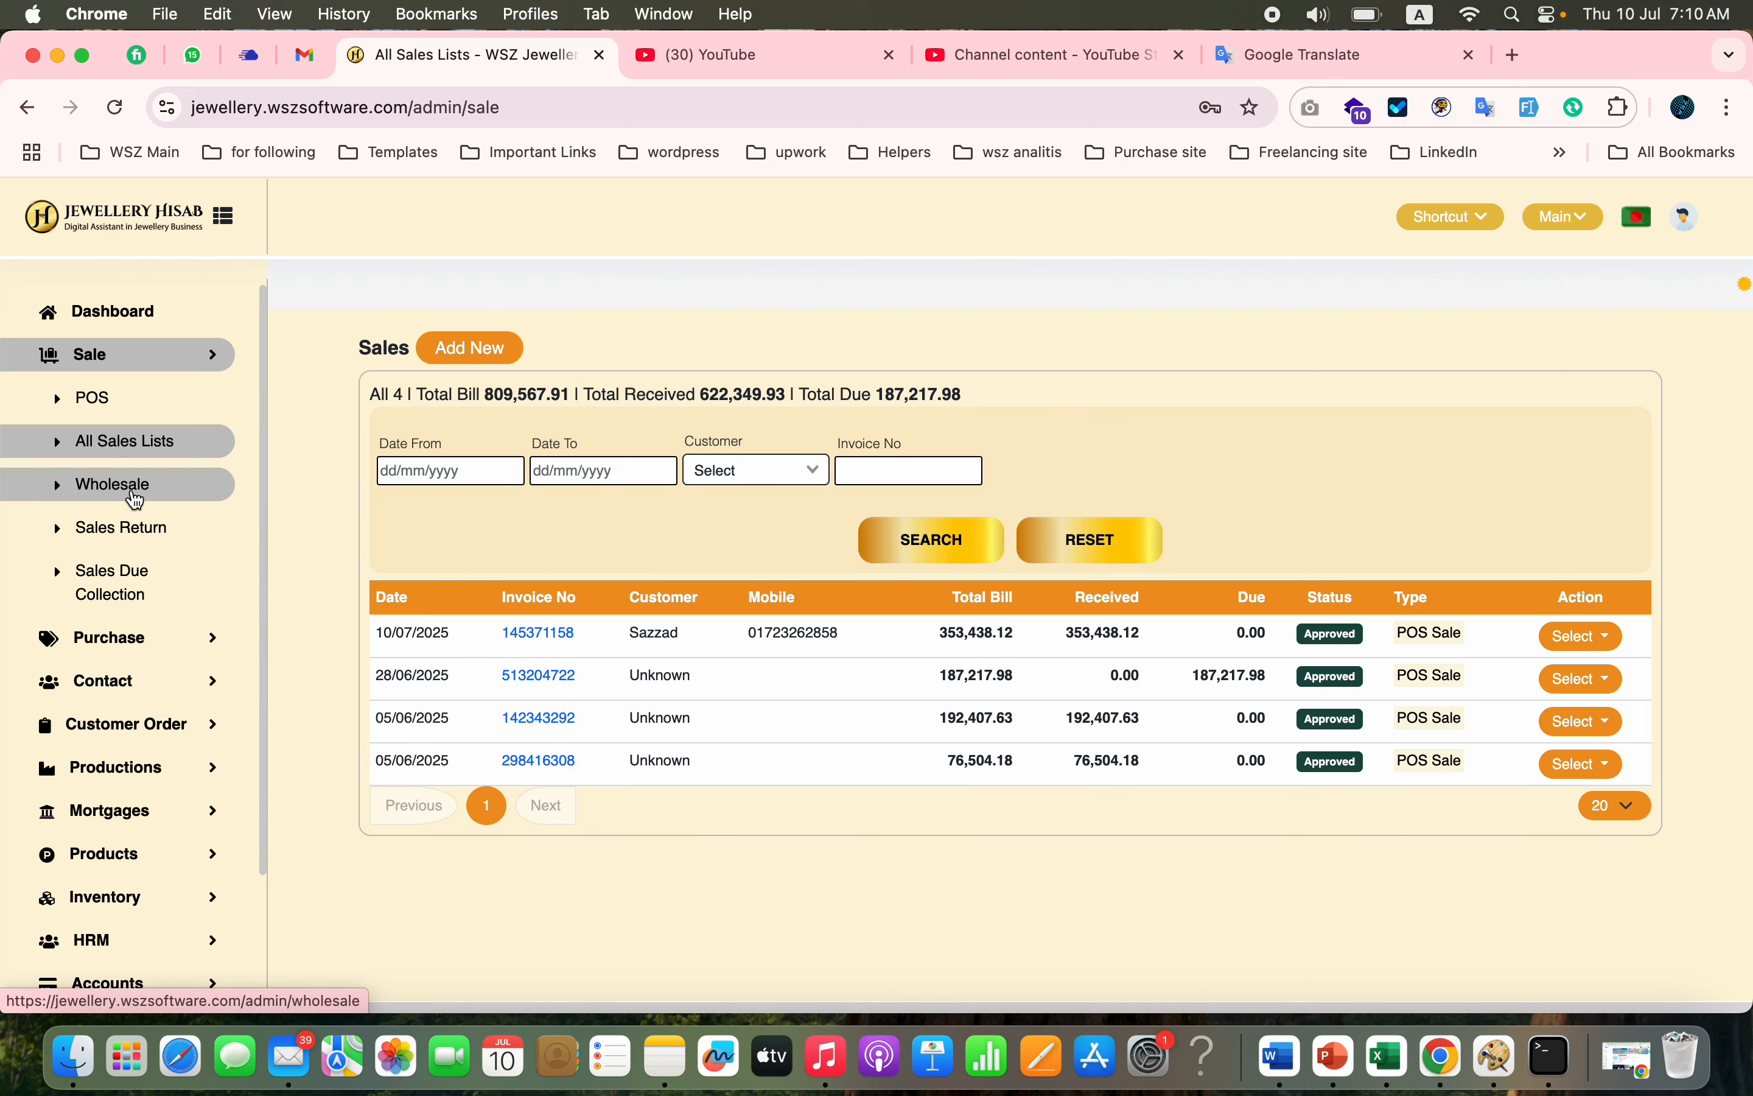
{"action": "left_click", "coordinate": [135, 498]}
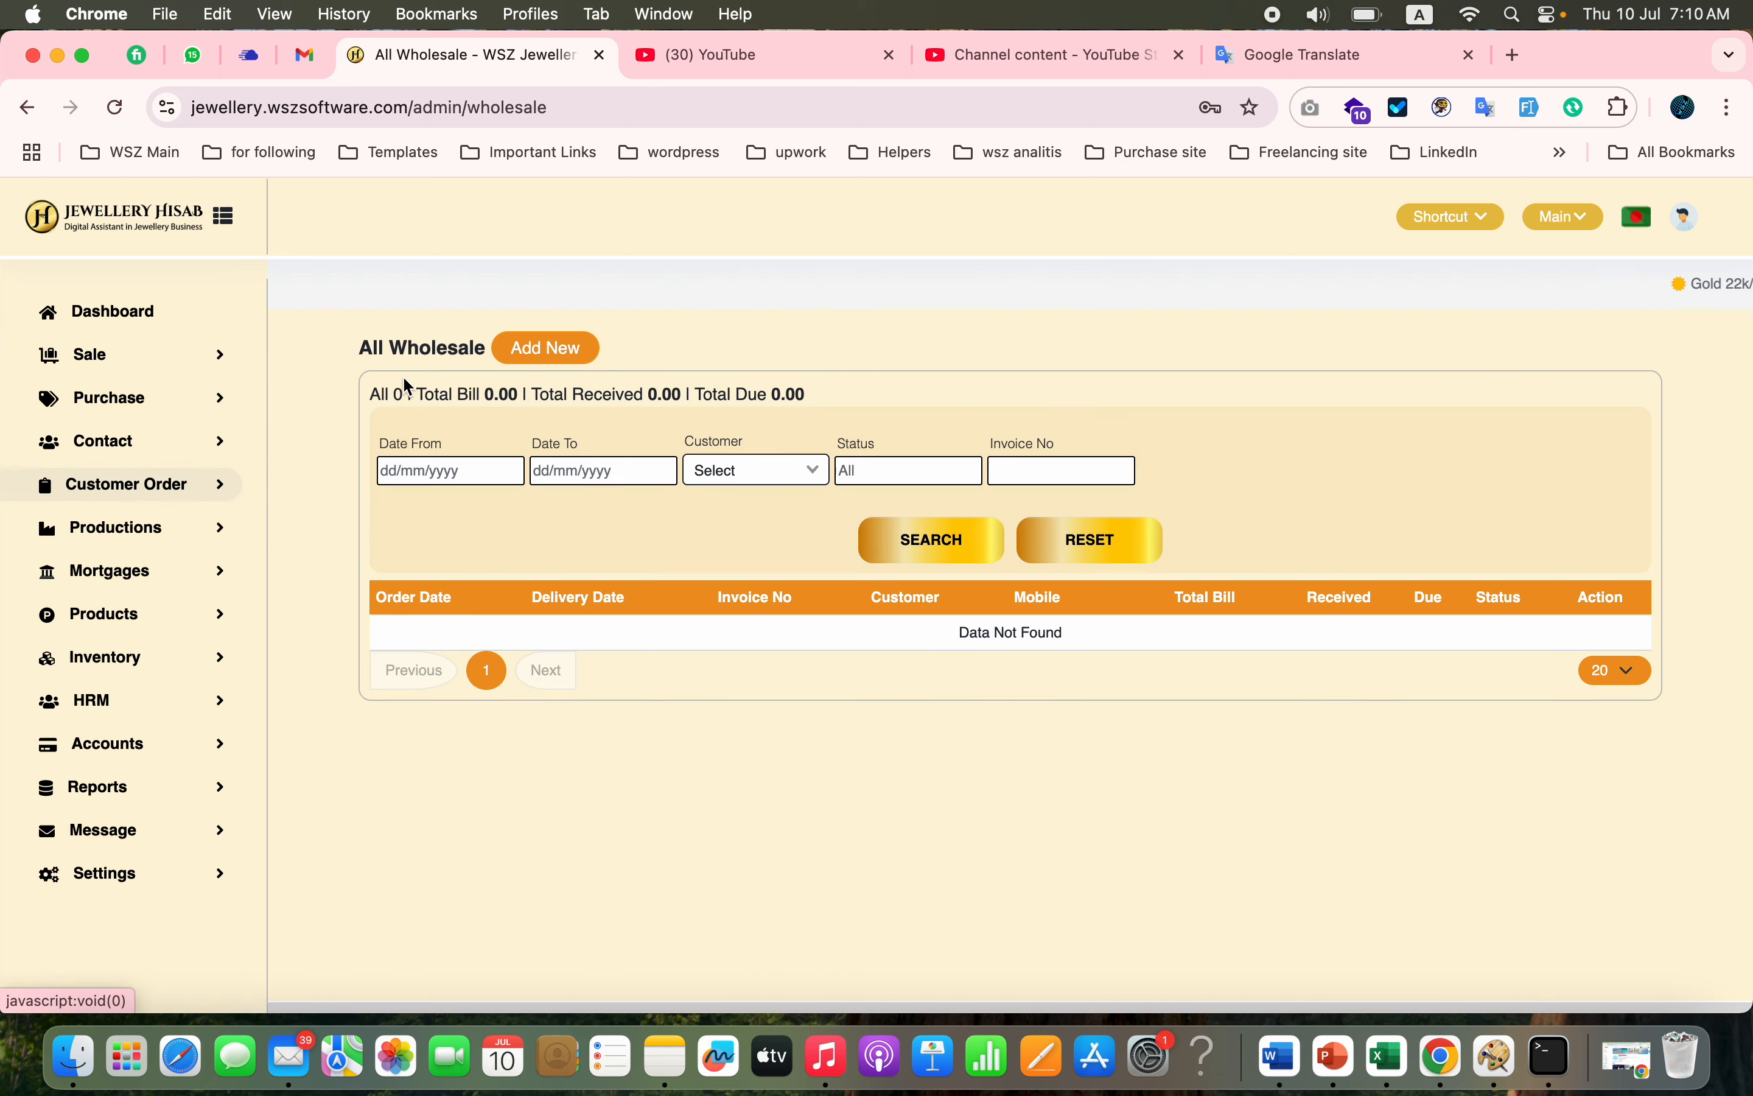
{"action": "left_click", "coordinate": [575, 357]}
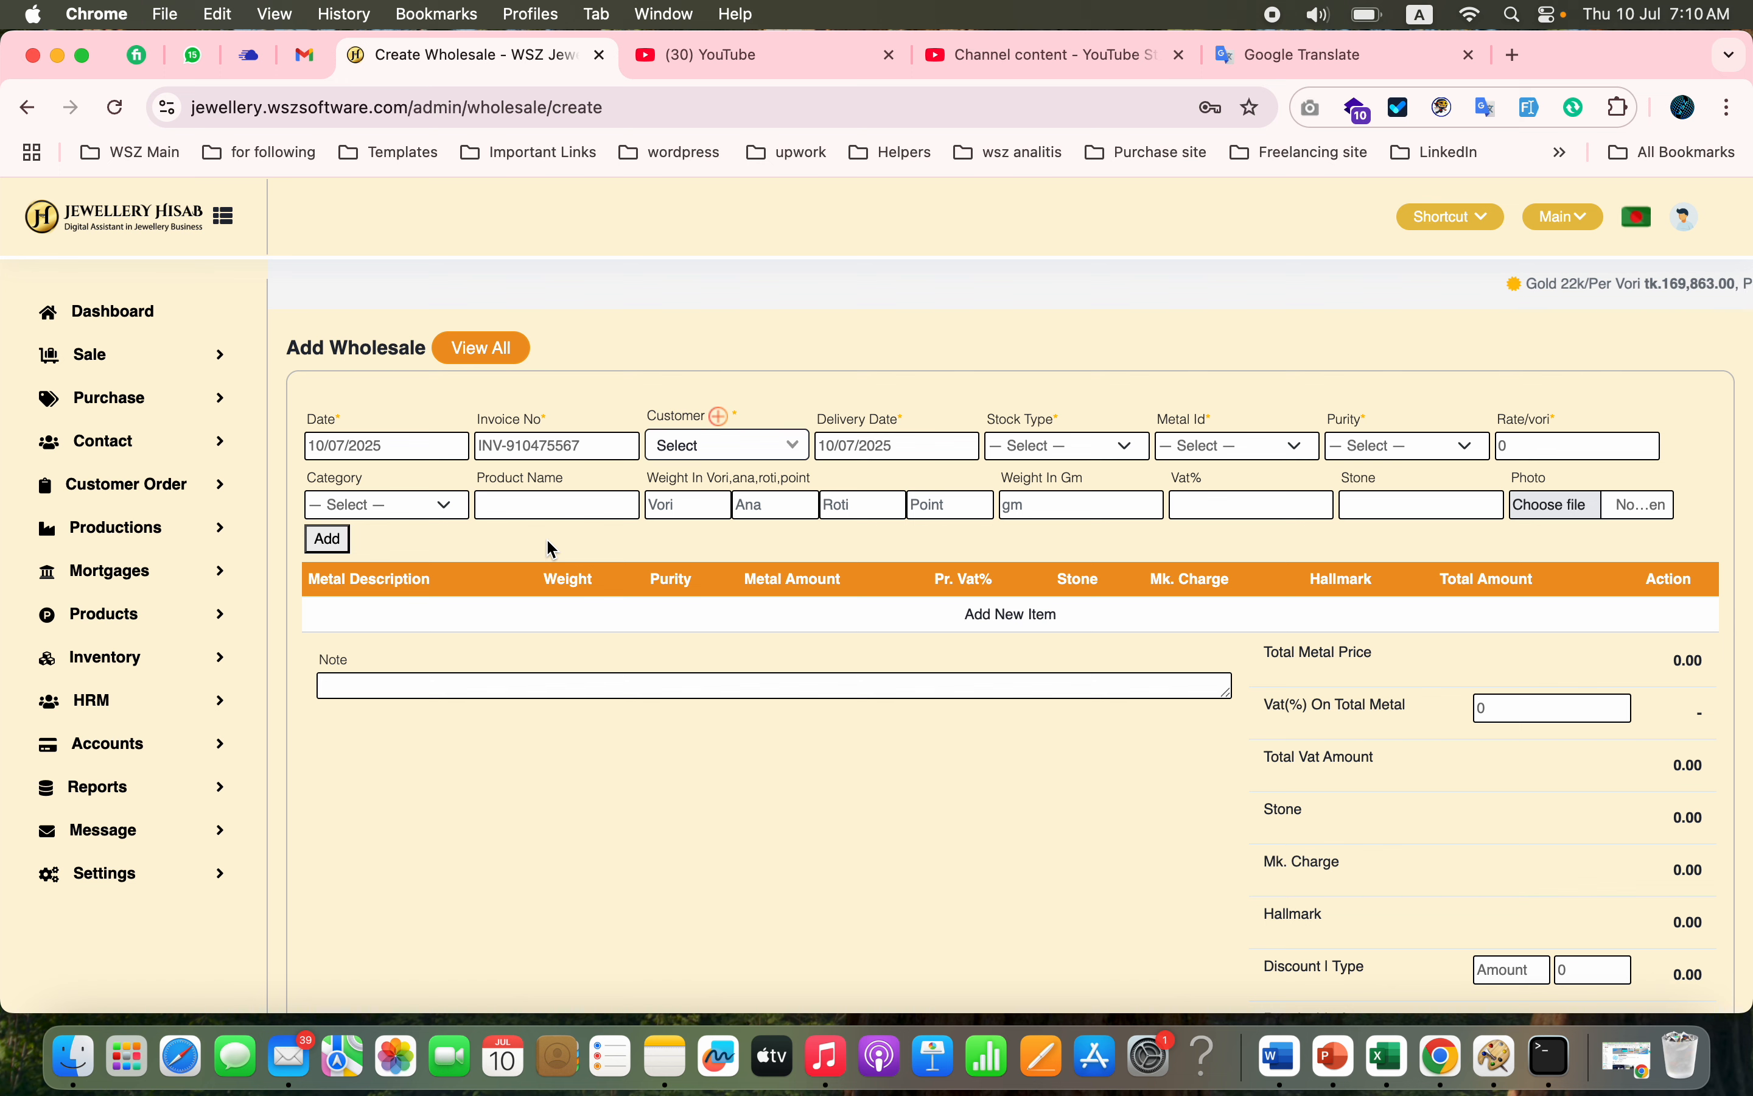
Step: View the blank Add Purchase form and the list of purchase due payments
{"action": "left_click", "coordinate": [168, 410]}
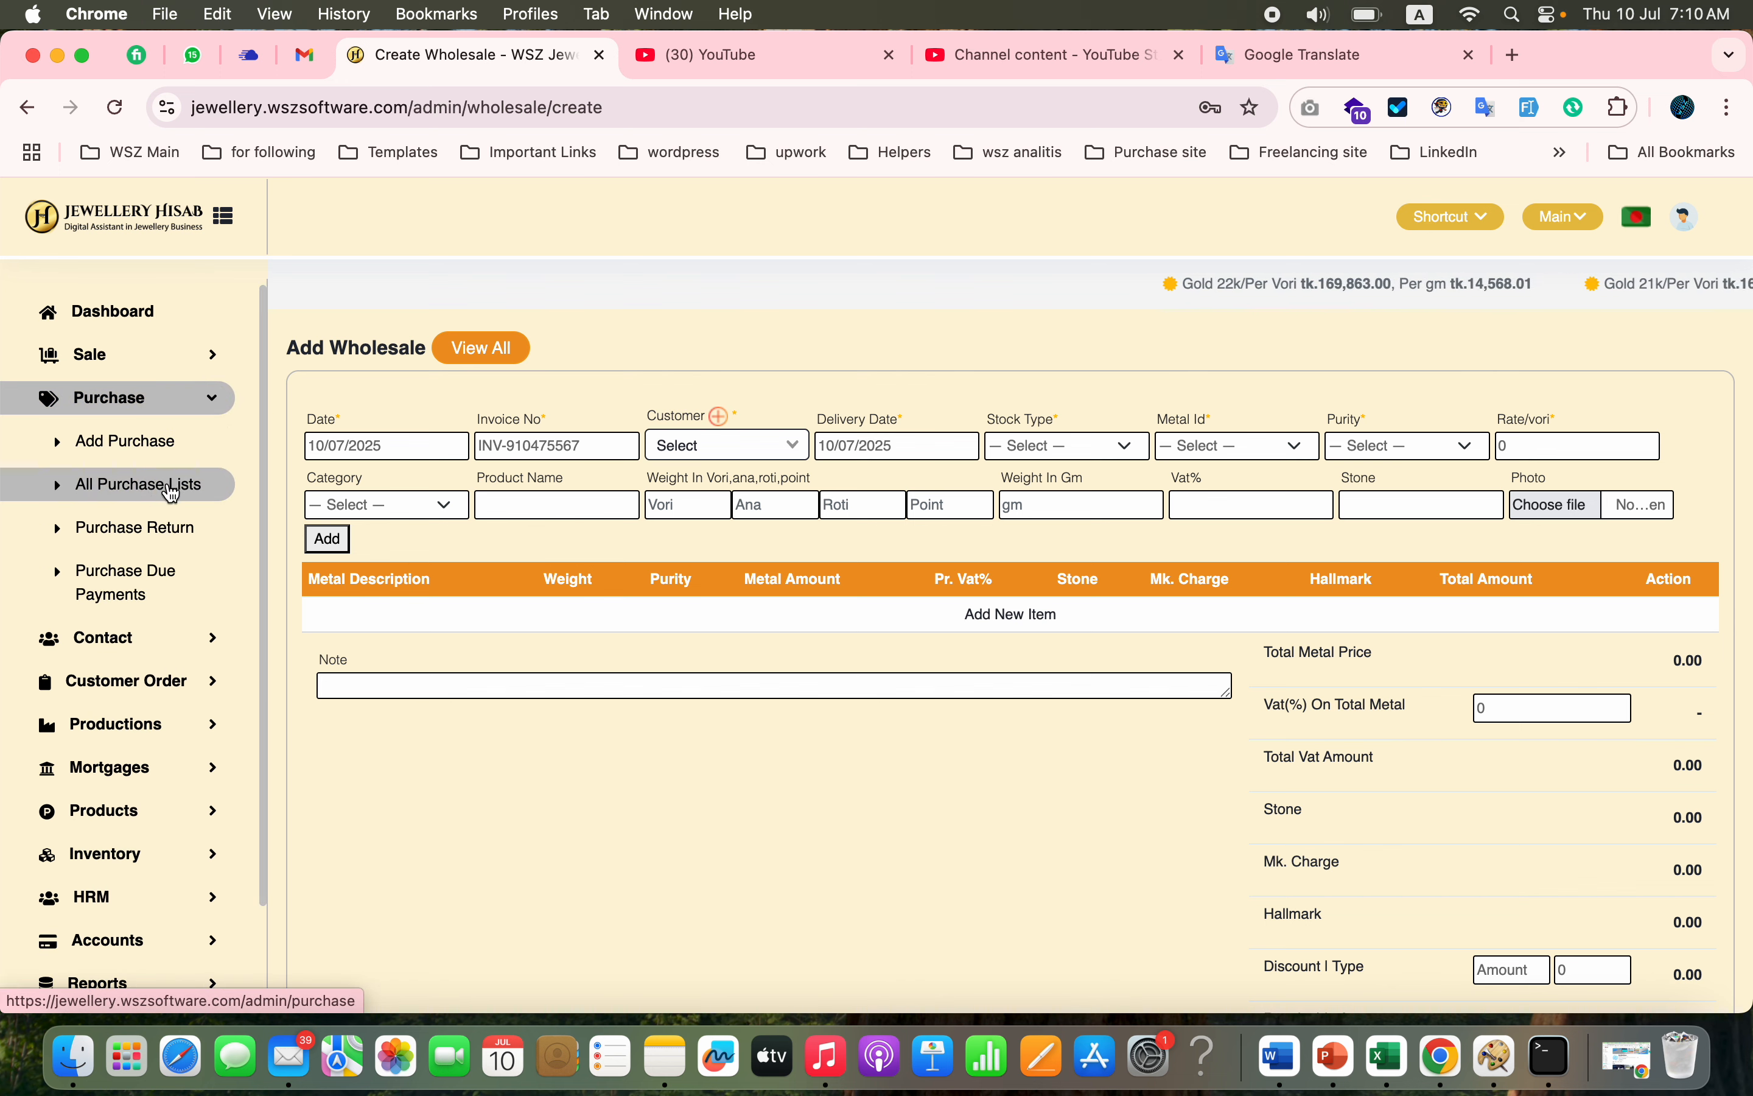
{"action": "left_click", "coordinate": [183, 450]}
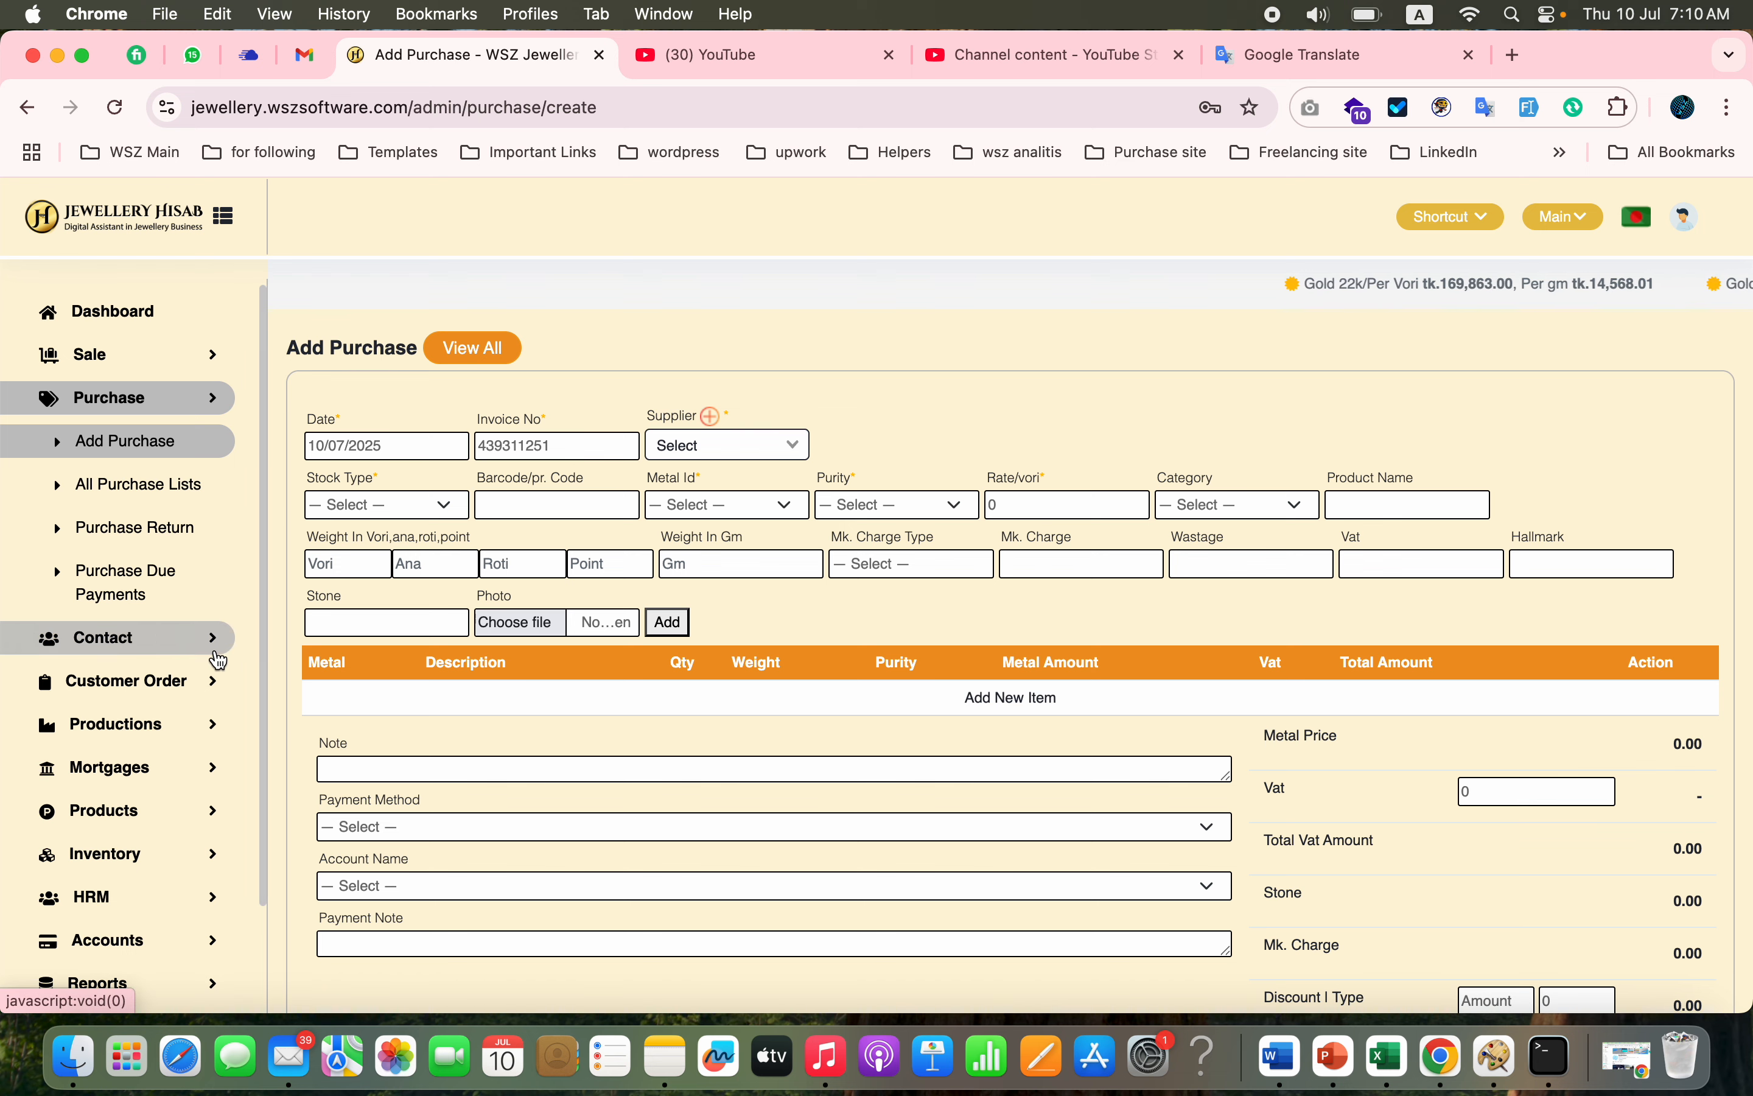
{"action": "left_click", "coordinate": [196, 599]}
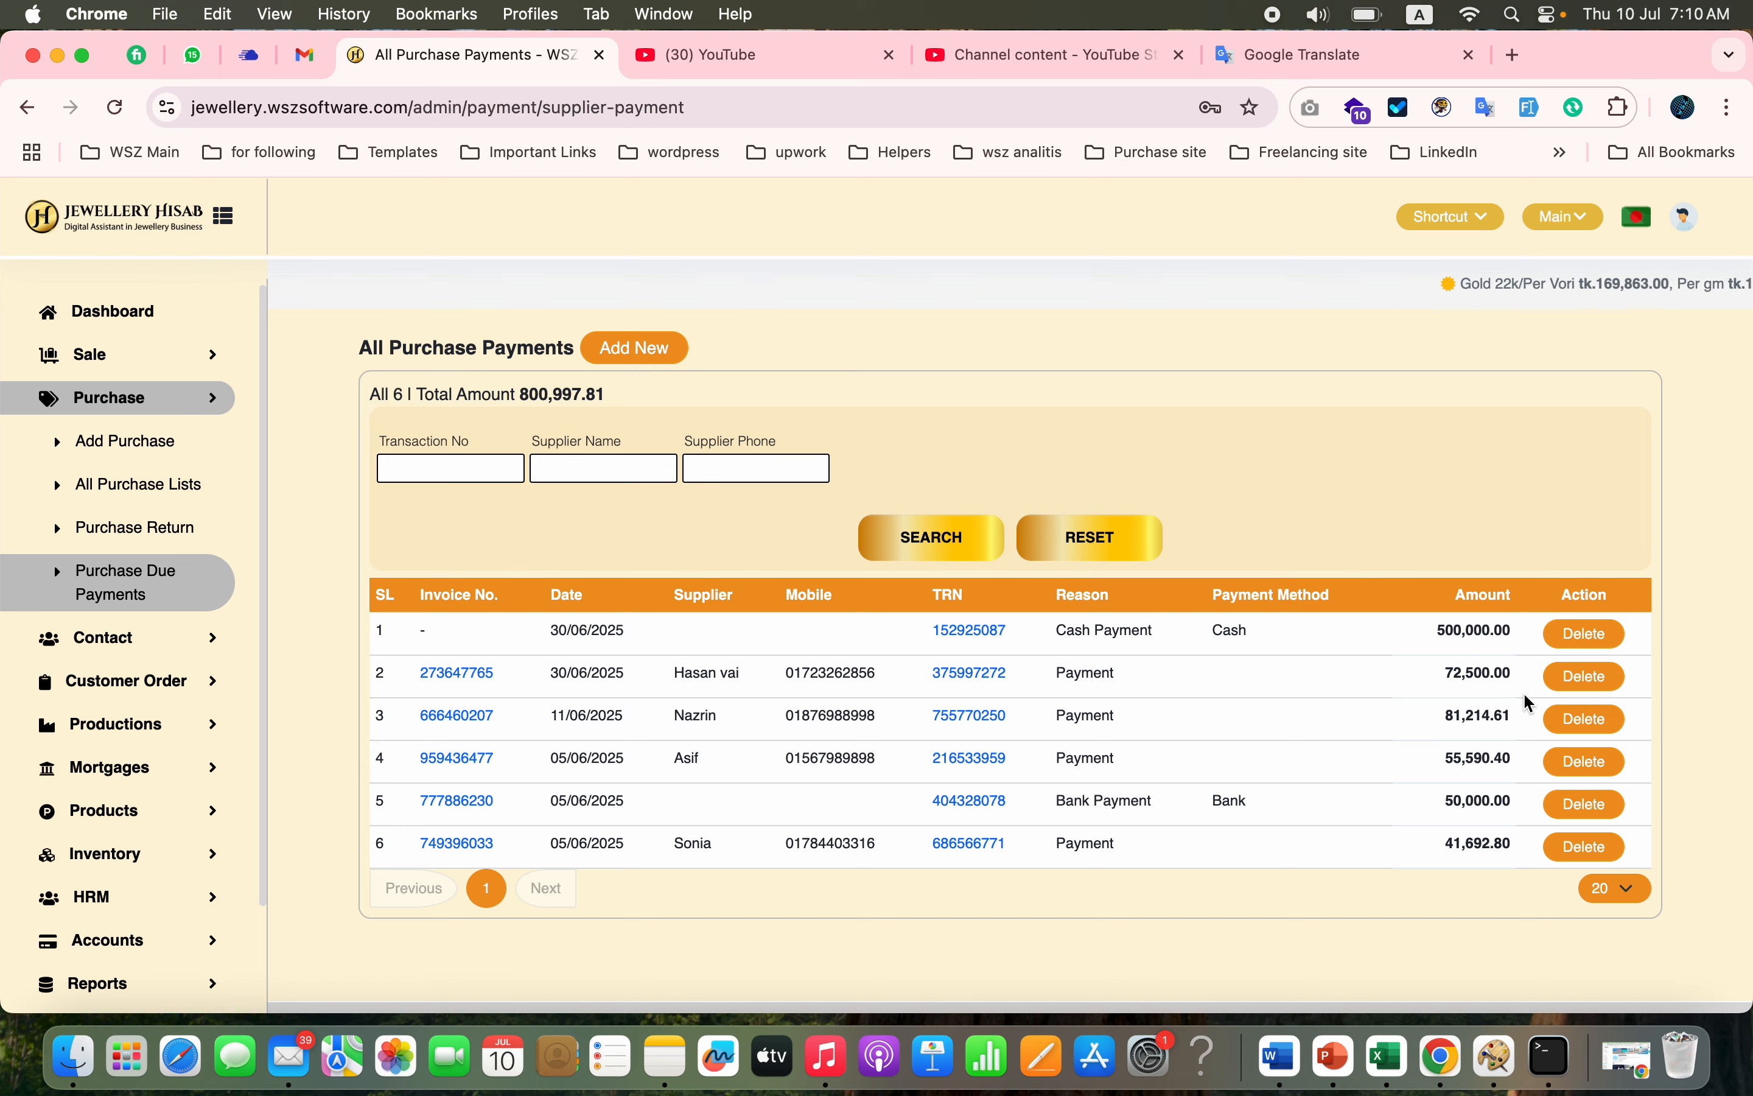
Step: Look at the customer contact list and open a new customer order form
{"action": "left_click", "coordinate": [181, 642]}
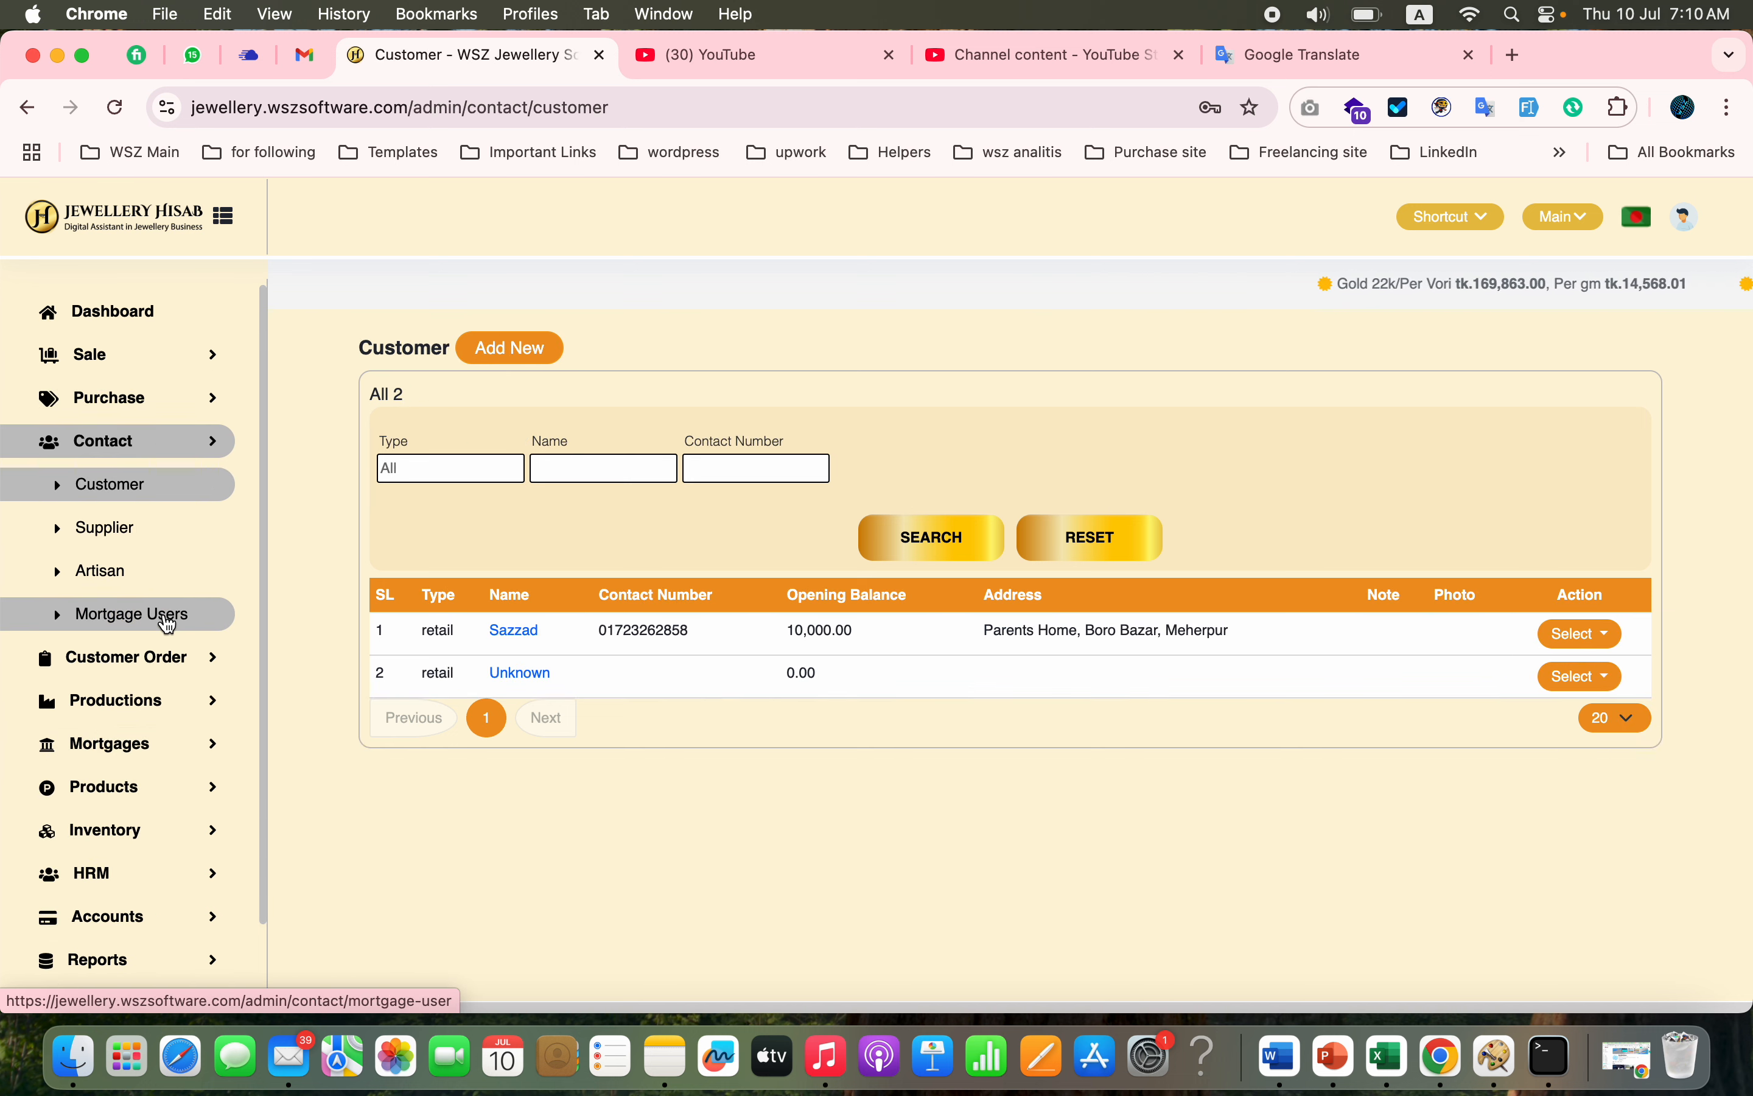
{"action": "left_click", "coordinate": [172, 671]}
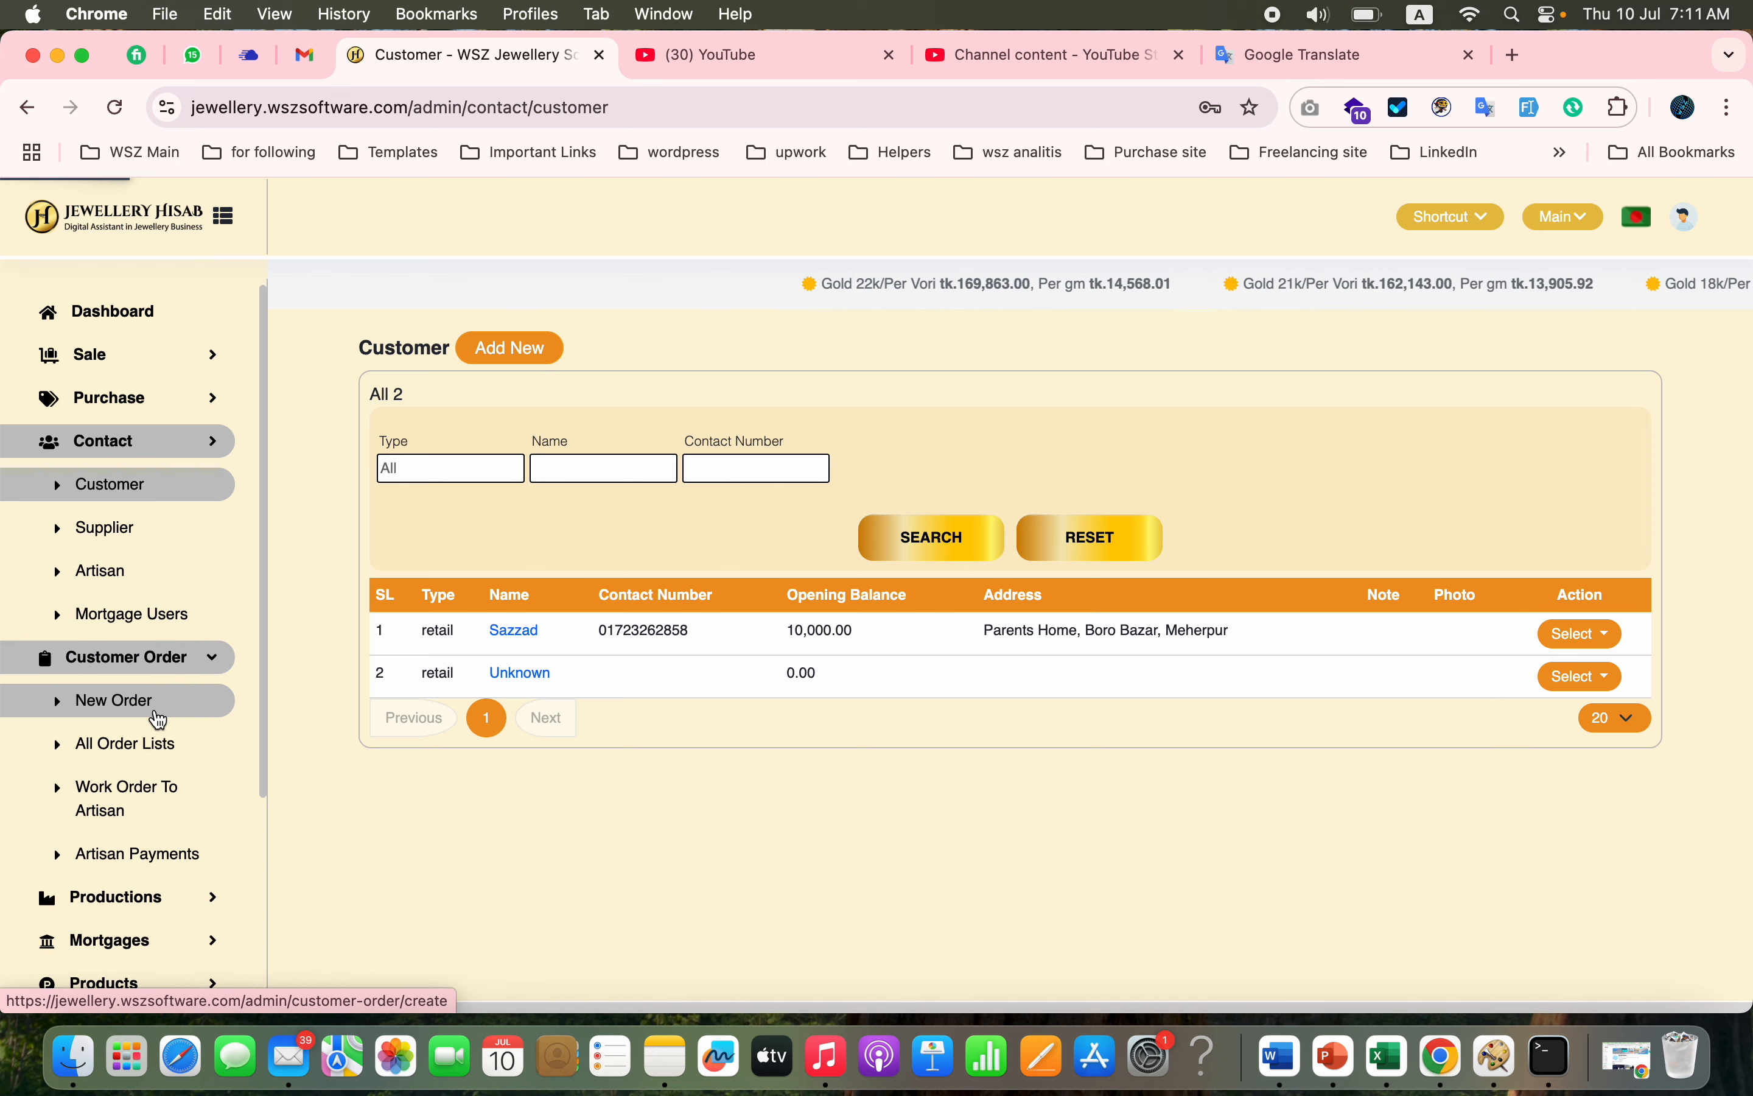
{"action": "left_click", "coordinate": [157, 701]}
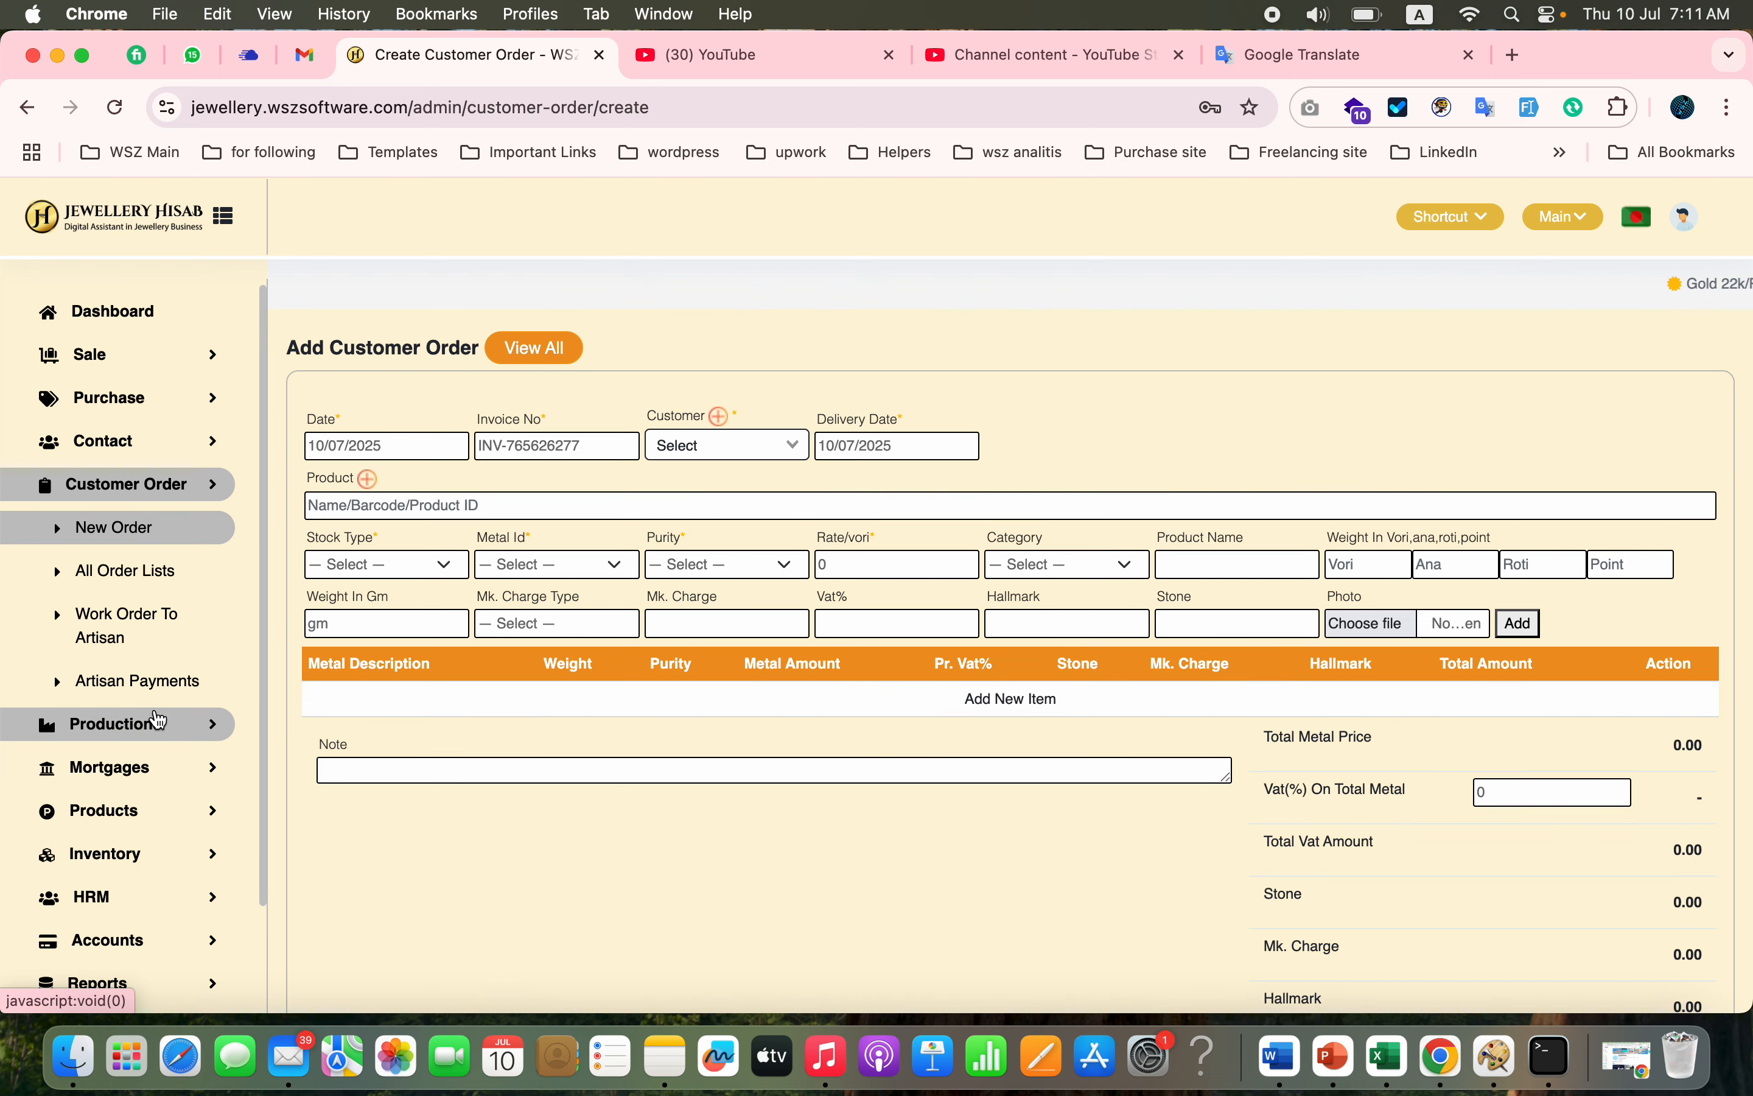
Step: Create a new customer for the order with the contact's name, contact number and address, and submit the details
{"action": "left_click", "coordinate": [723, 438]}
{"action": "left_click", "coordinate": [721, 418]}
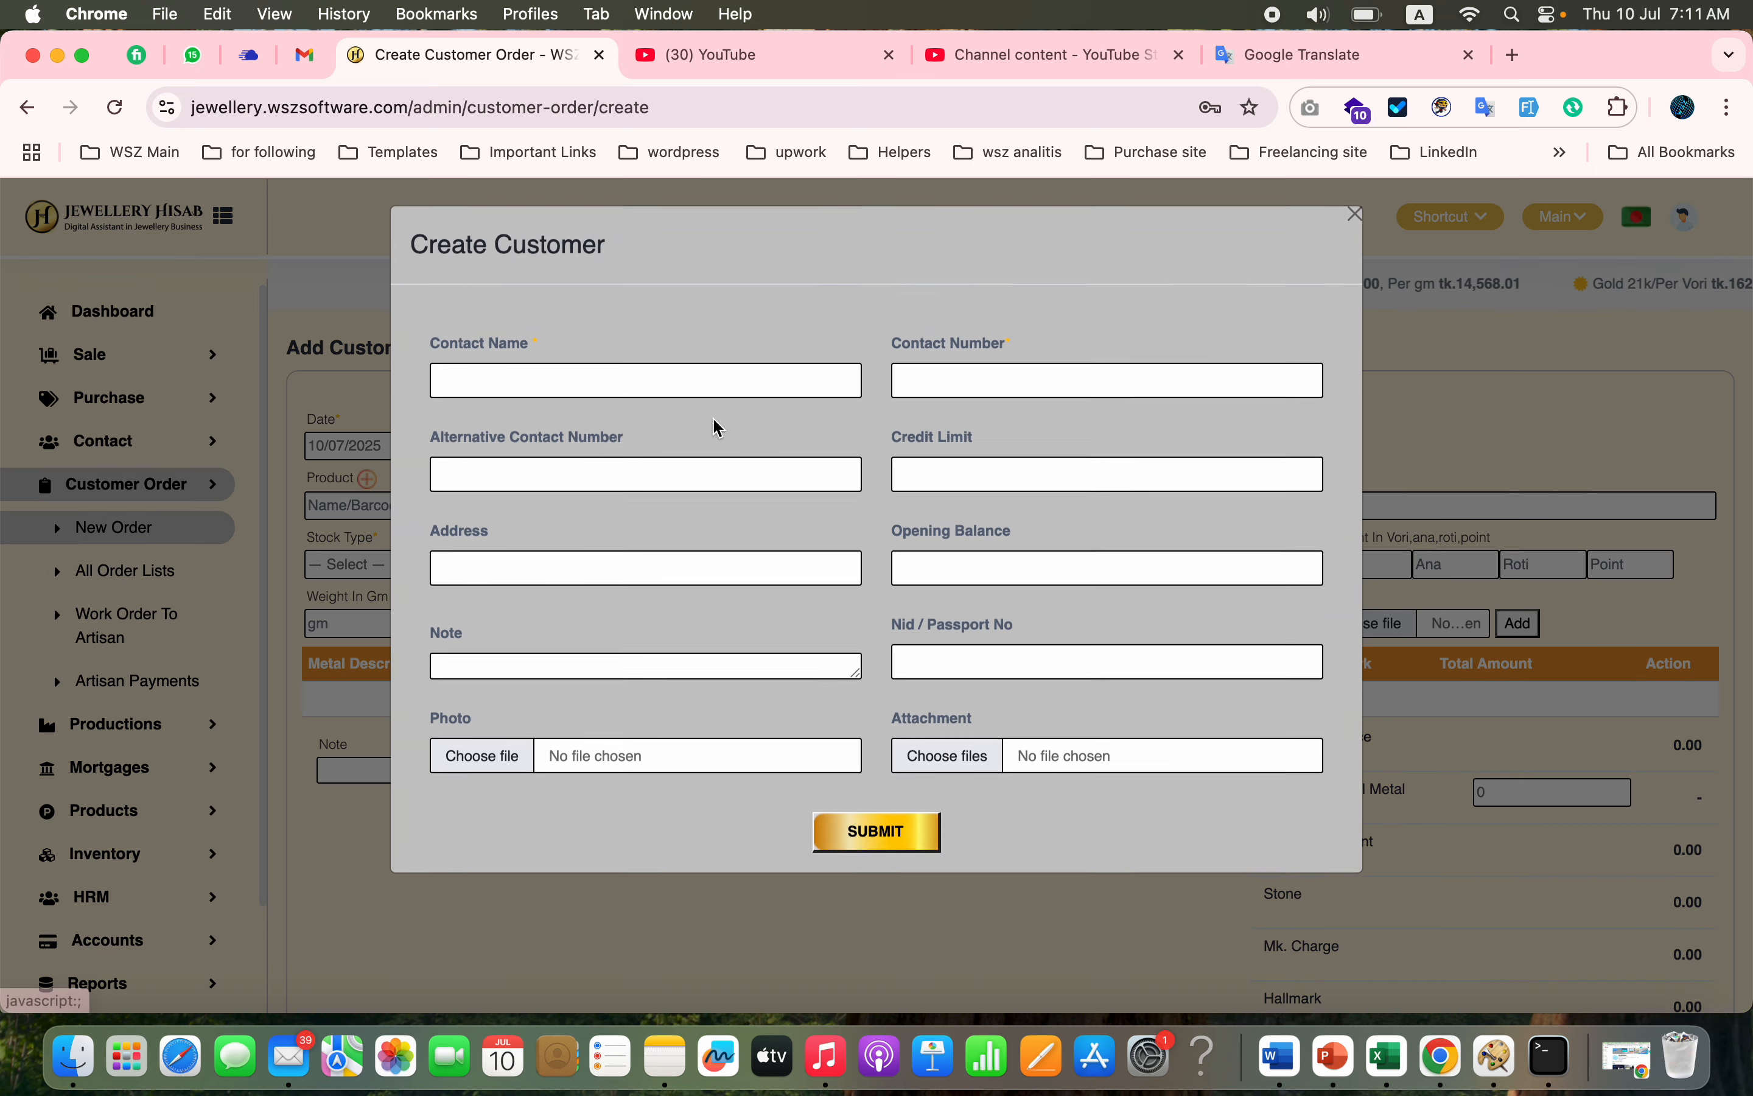
{"action": "left_click", "coordinate": [689, 389]}
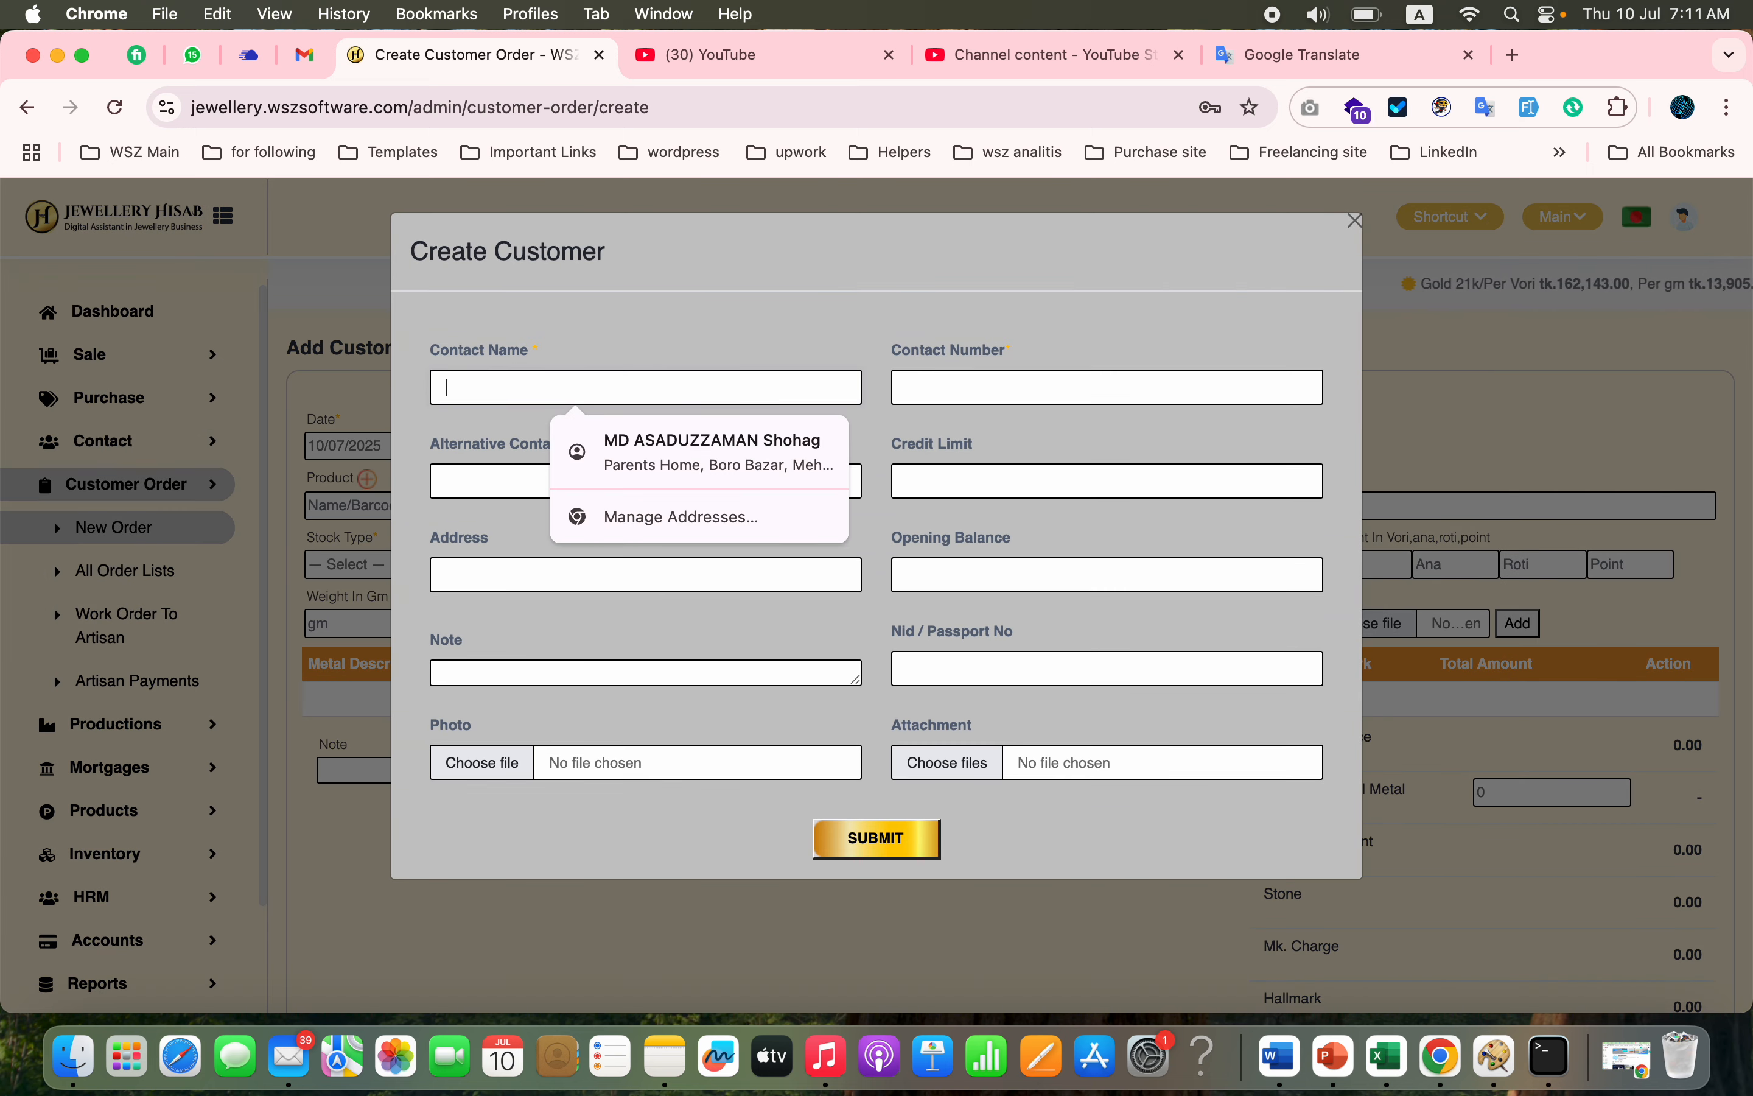
{"action": "type", "text": "Sonia"}
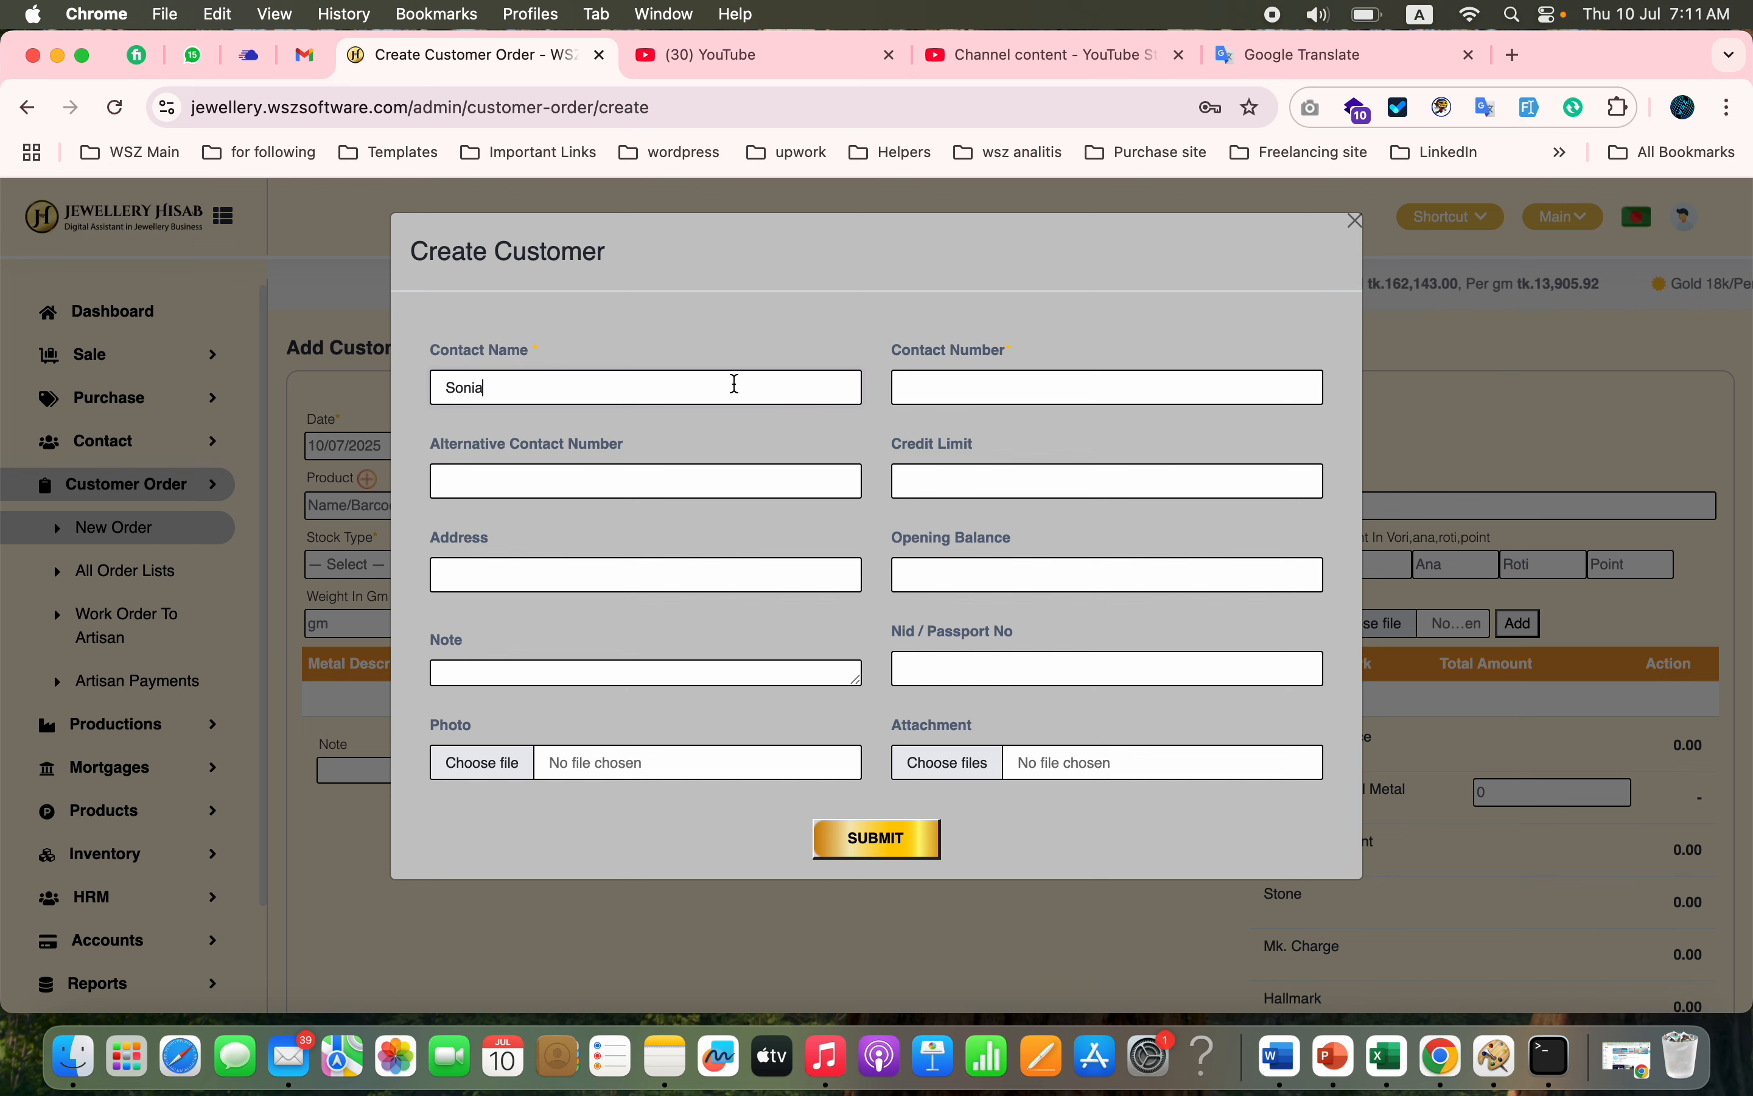
{"action": "left_click", "coordinate": [981, 385]}
{"action": "left_click", "coordinate": [1084, 463]}
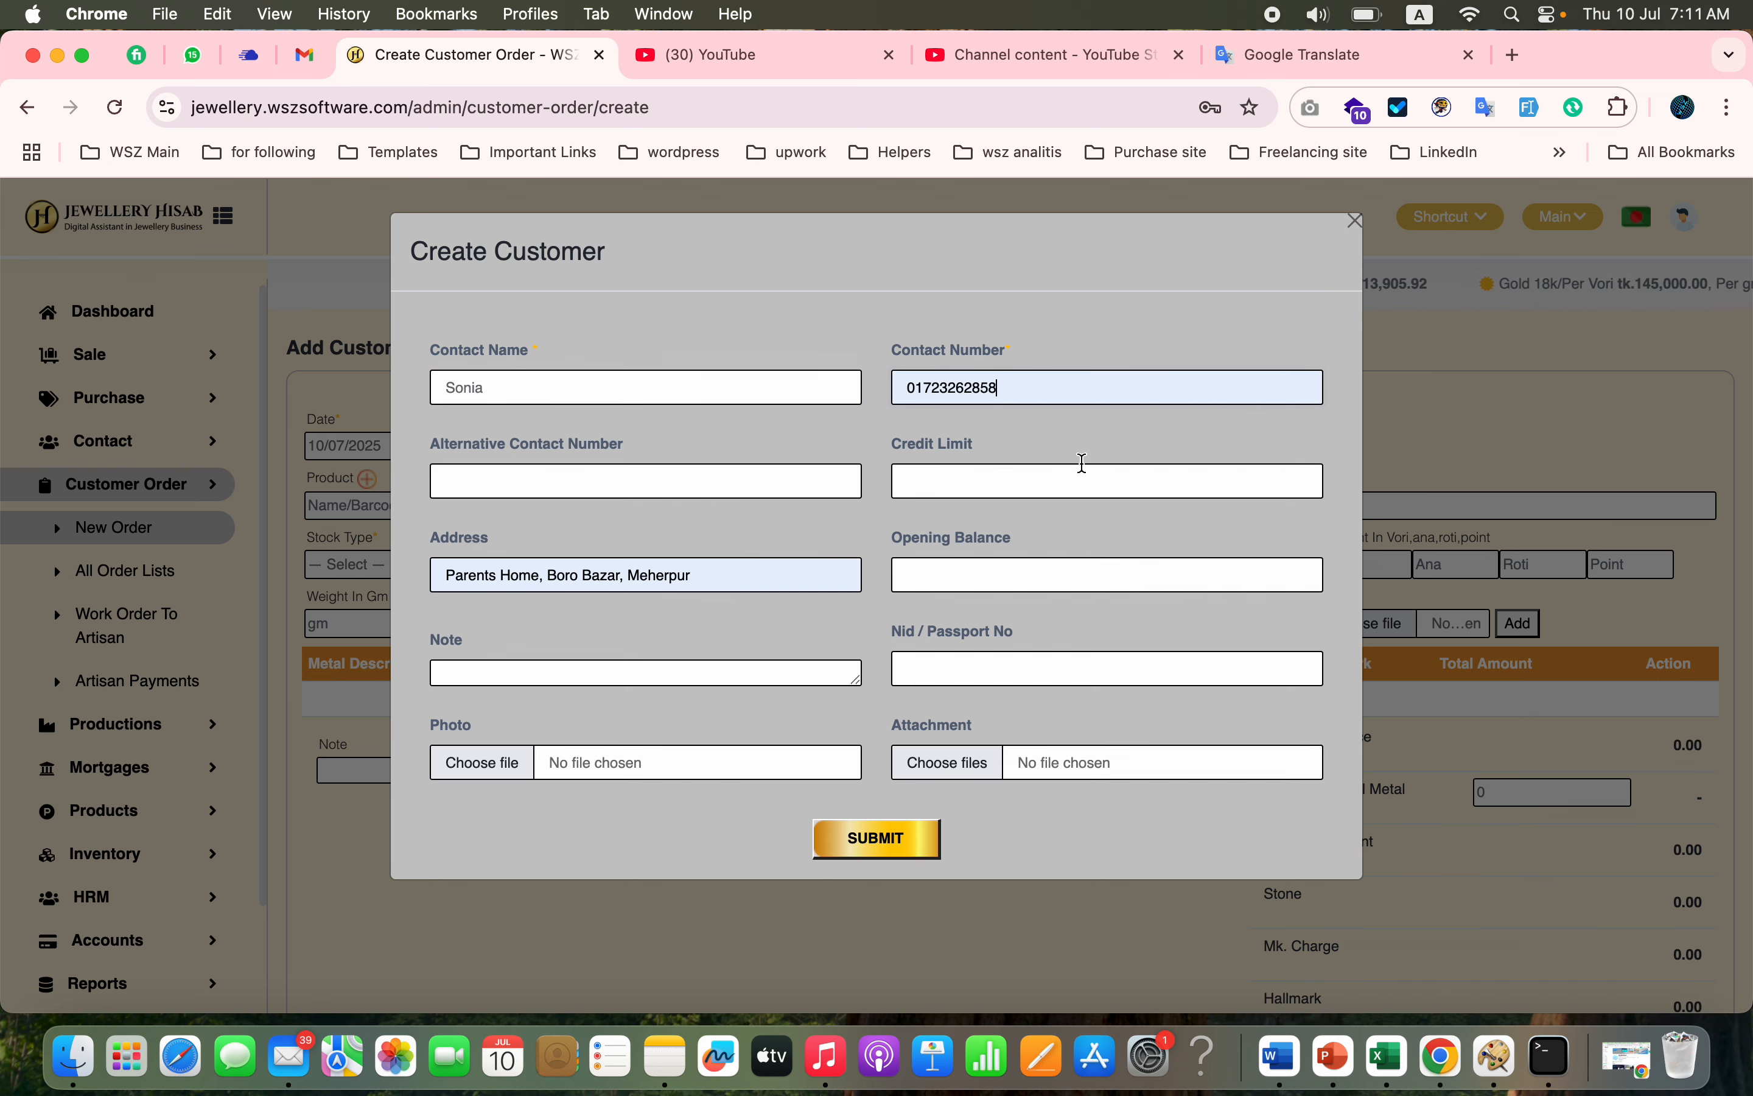
{"action": "key", "text": "BackSpace"}
{"action": "type", "text": "9"}
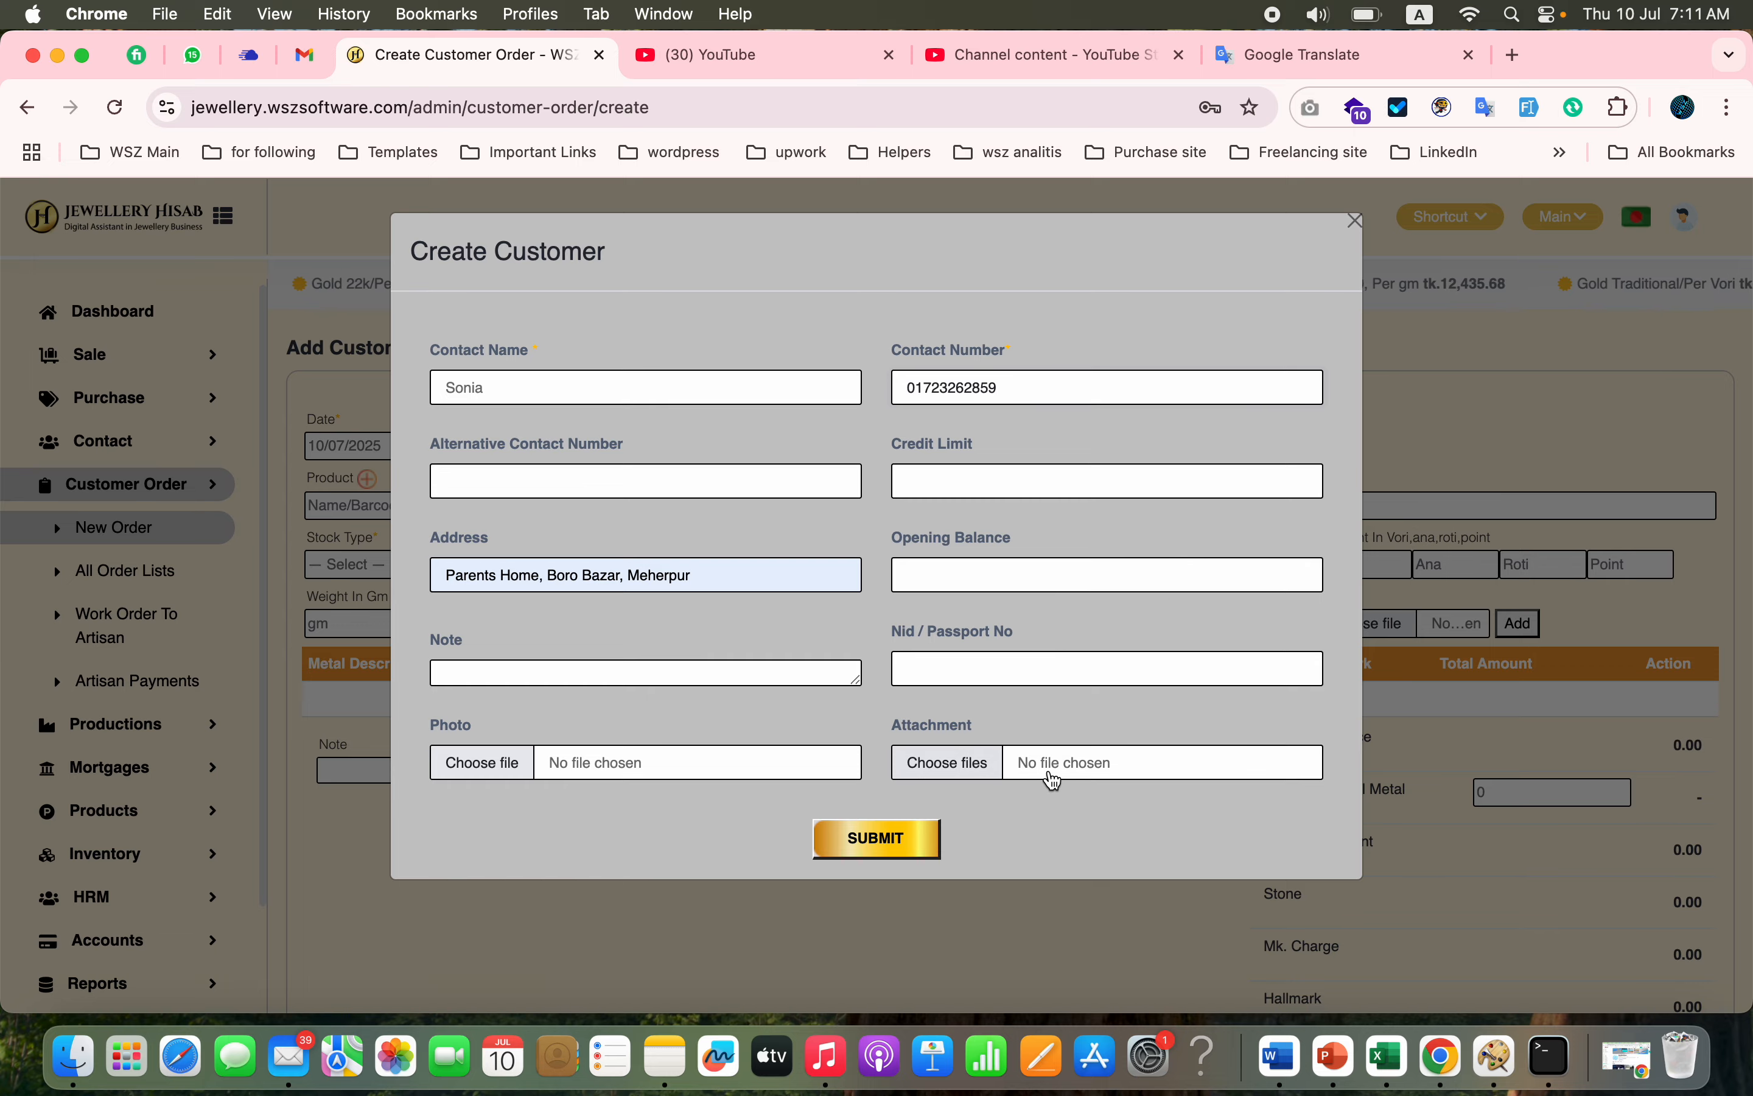
{"action": "left_click", "coordinate": [903, 848]}
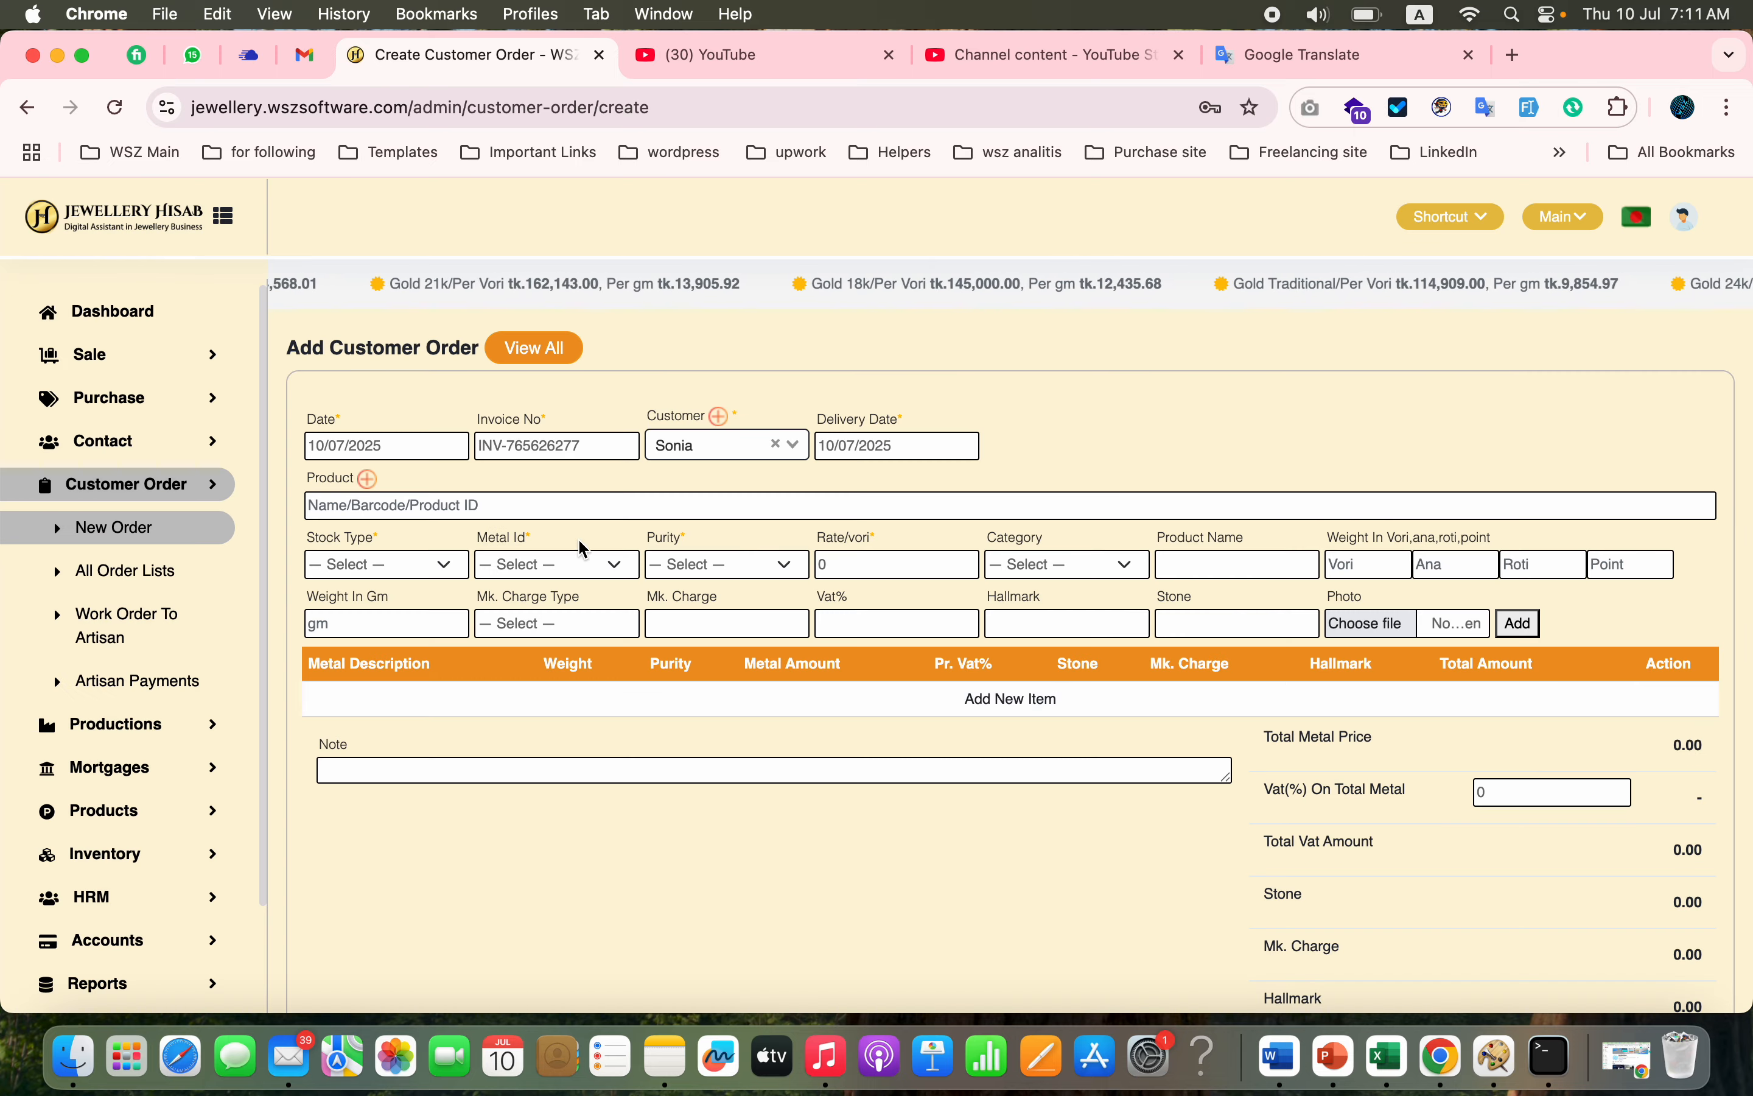
Step: Set the order item's stock type to Customized Order Stock, metal to Gold and purity to 22k, and check its rate per vori
{"action": "left_click", "coordinate": [453, 572]}
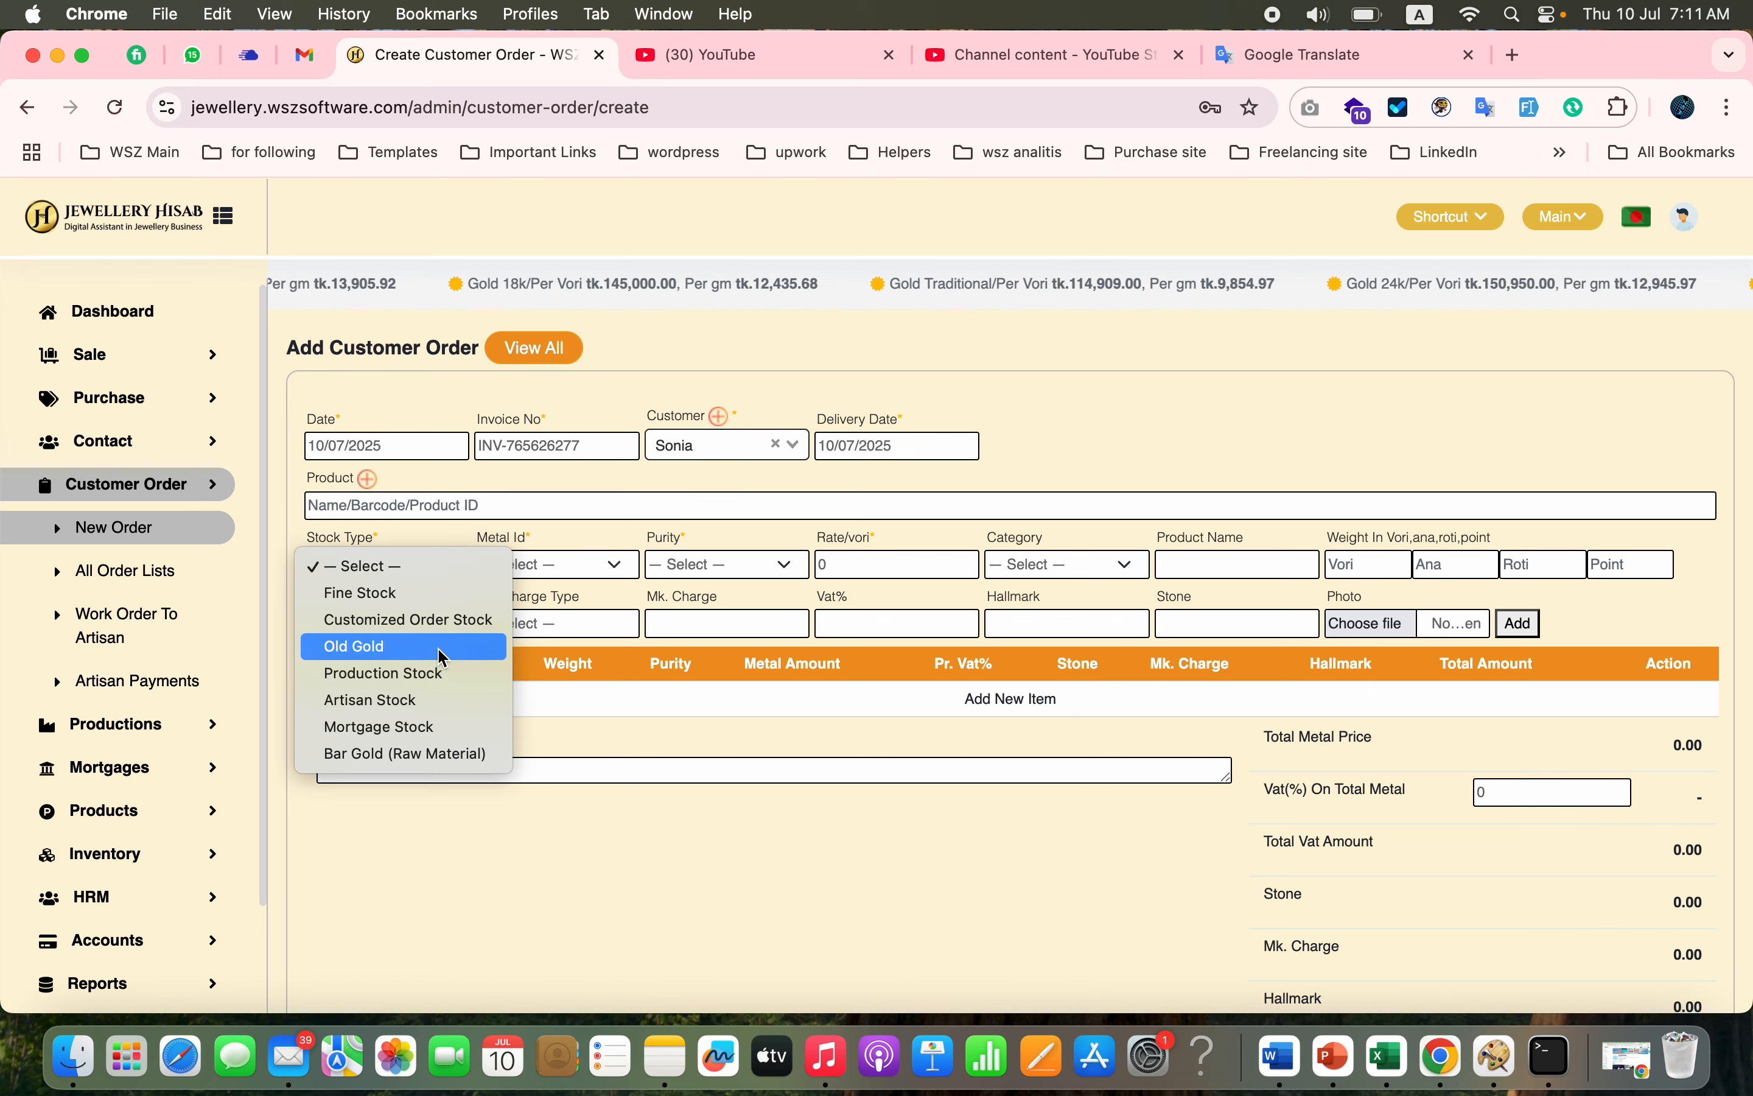
{"action": "left_click", "coordinate": [445, 621]}
{"action": "left_click", "coordinate": [579, 567]}
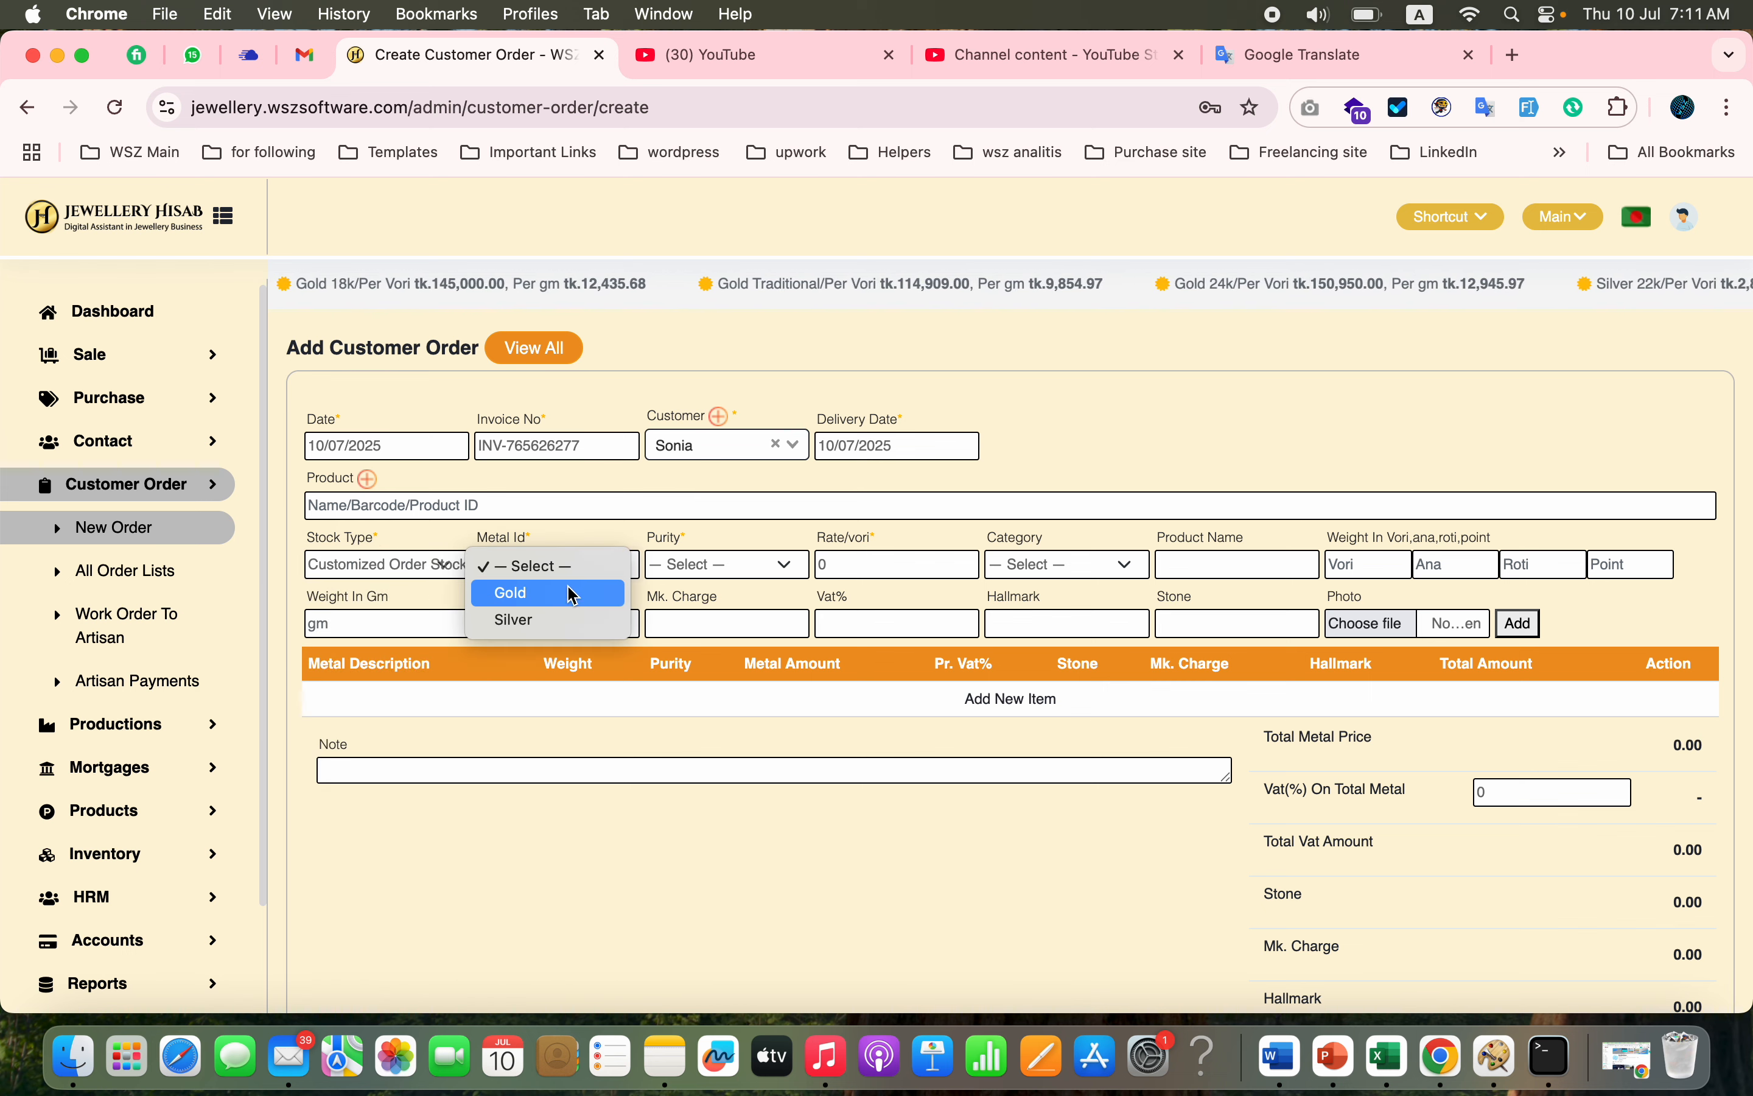
{"action": "left_click", "coordinate": [568, 593]}
{"action": "left_click", "coordinate": [781, 563]}
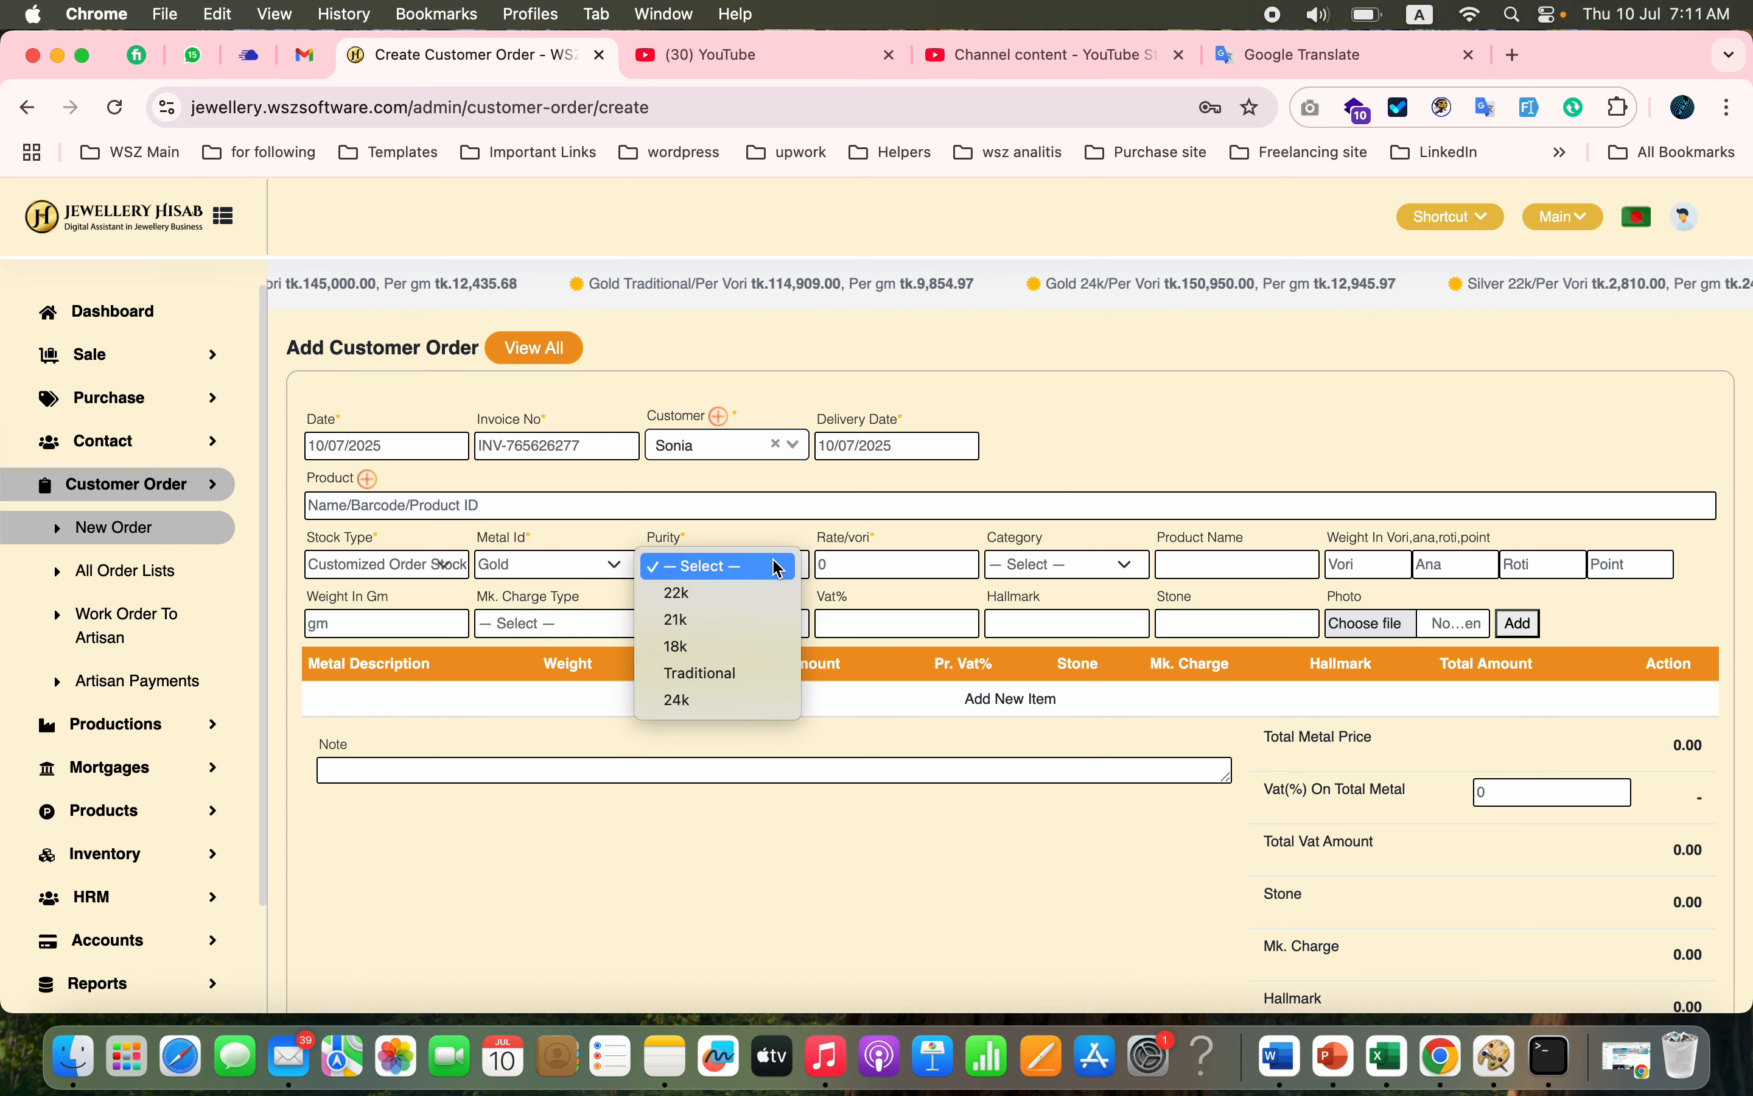
{"action": "left_click", "coordinate": [738, 602]}
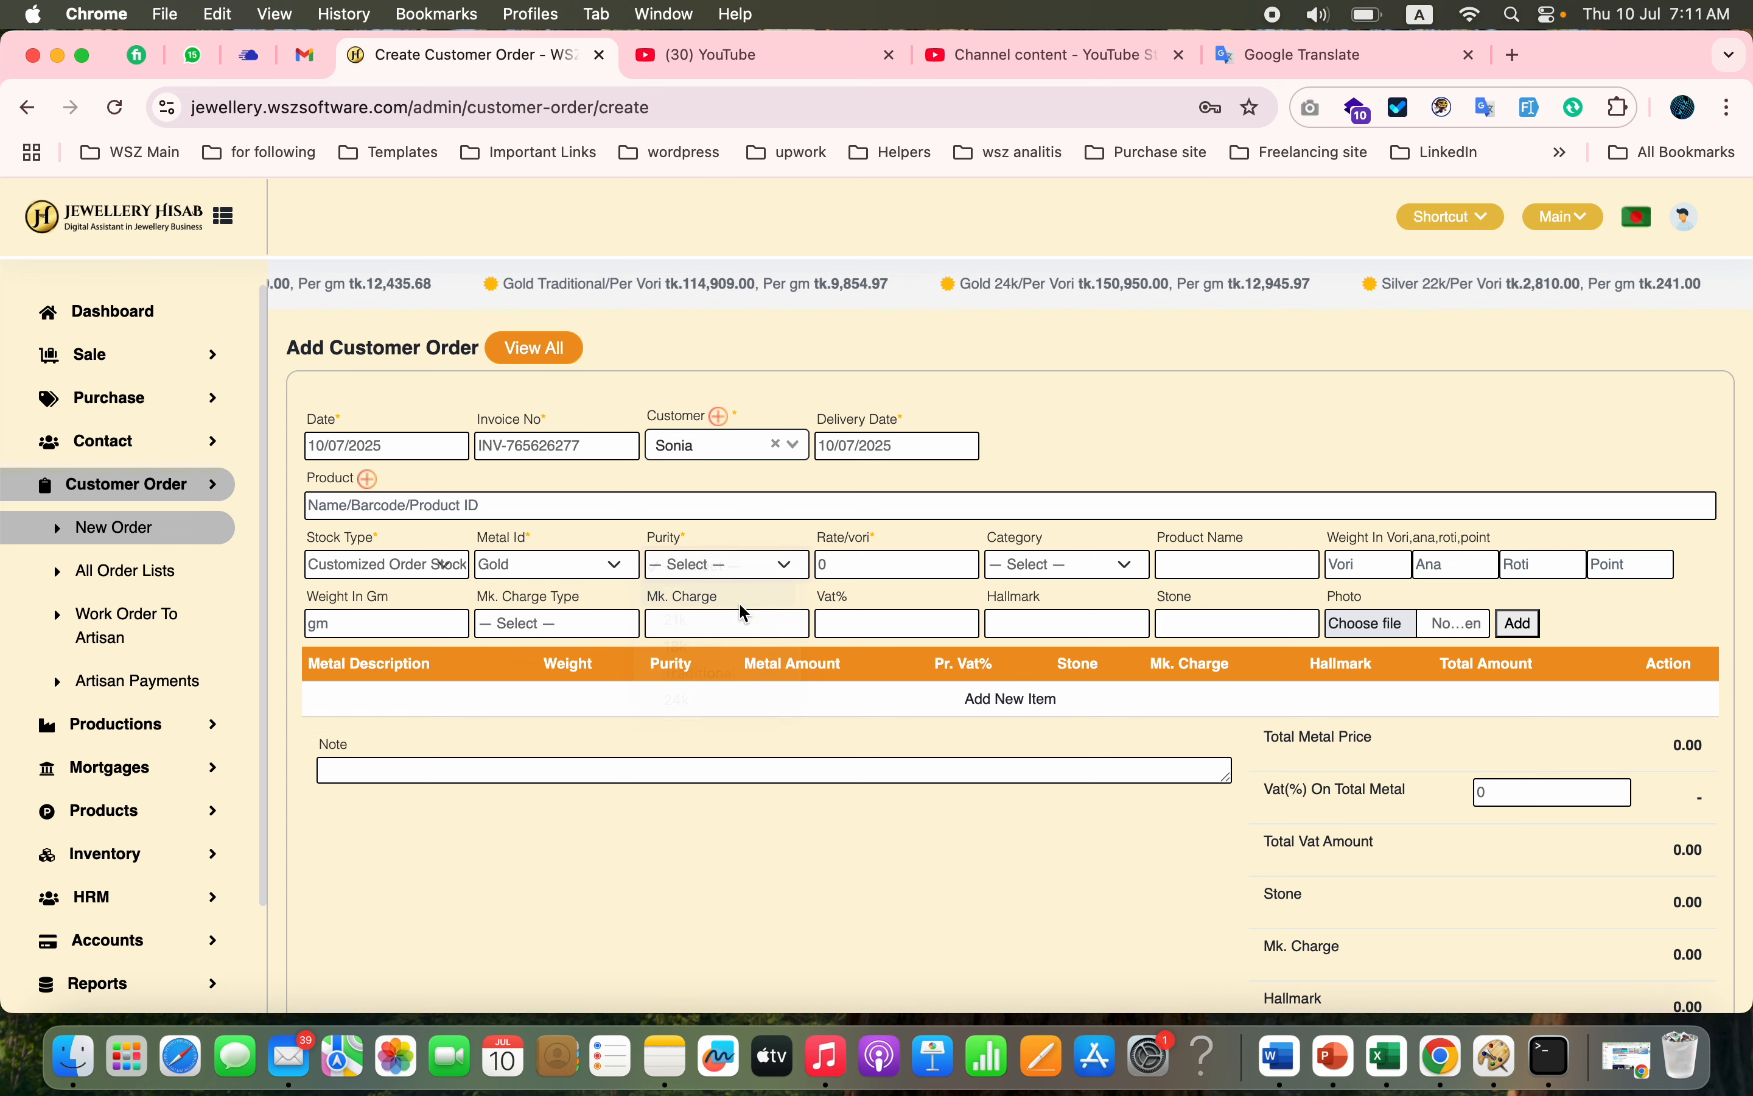
{"action": "double_click", "coordinate": [881, 569]}
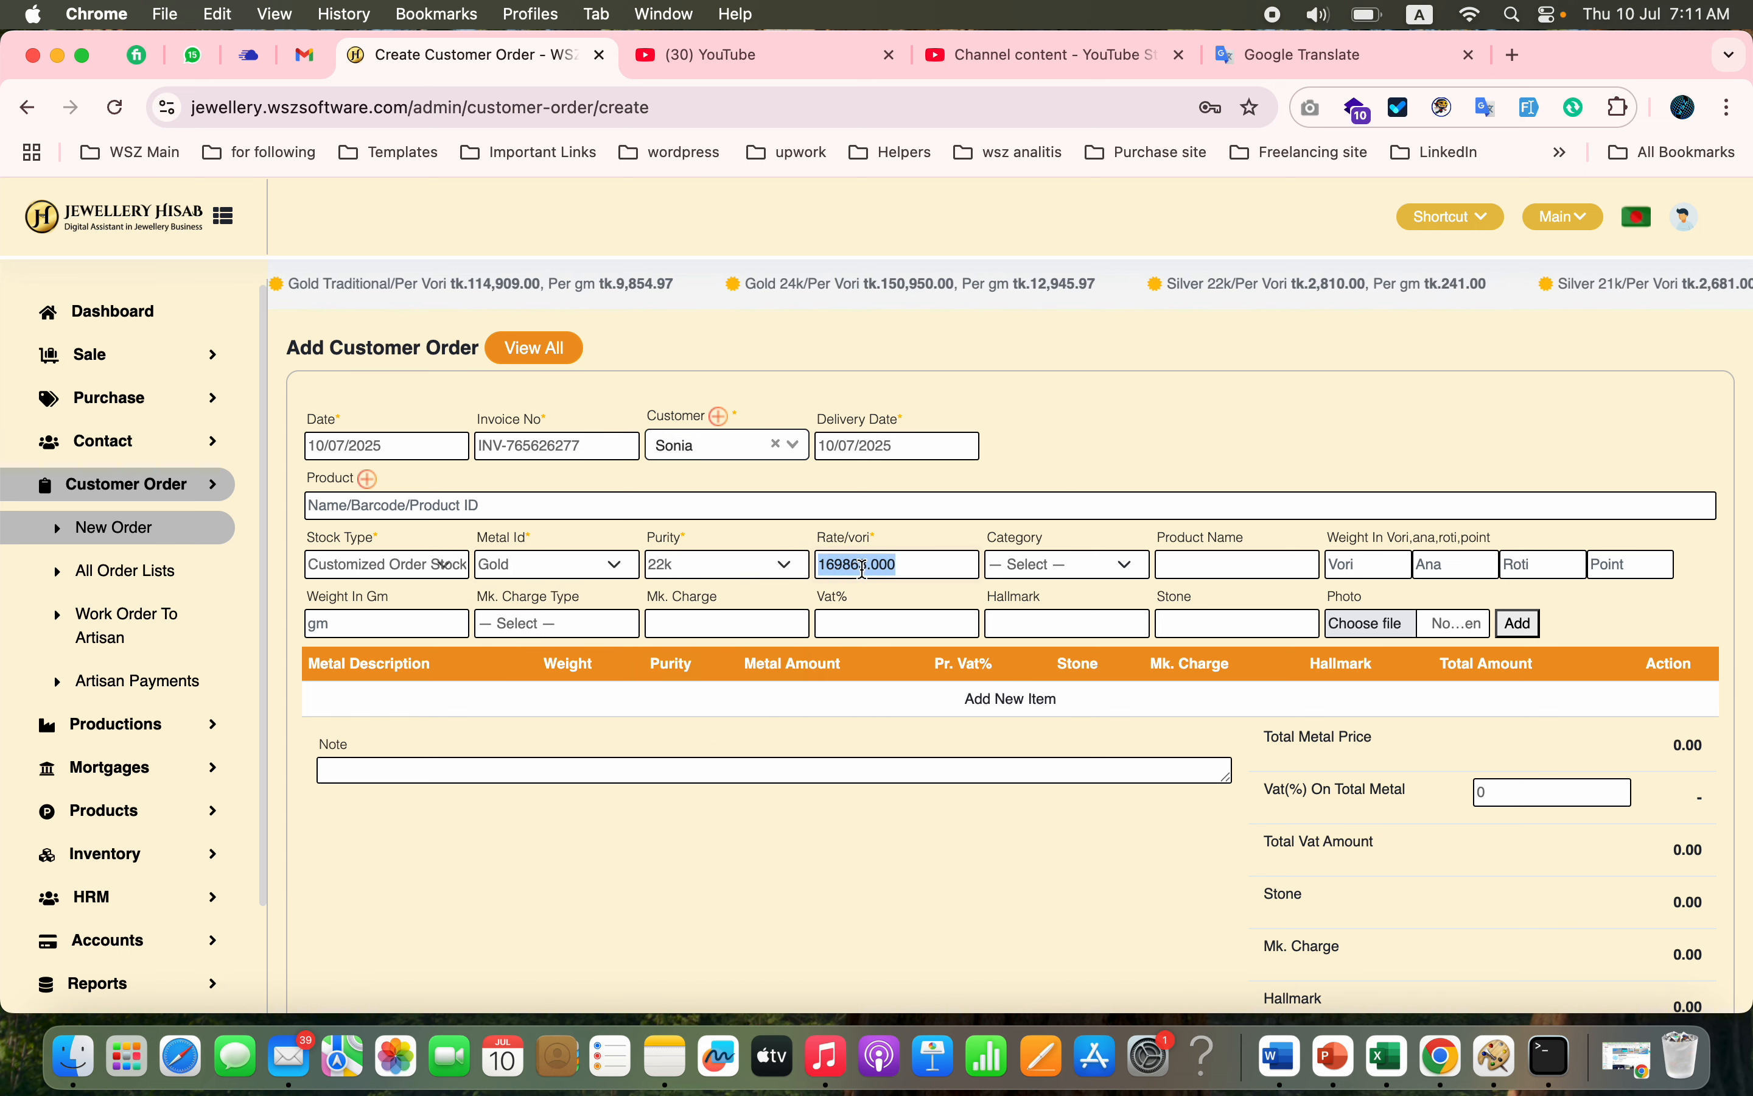
Step: Set the order item's category and product name to Ring and its weight to 1 Vori 5 Ana
{"action": "left_click", "coordinate": [1071, 569]}
{"action": "key", "text": "Escape"}
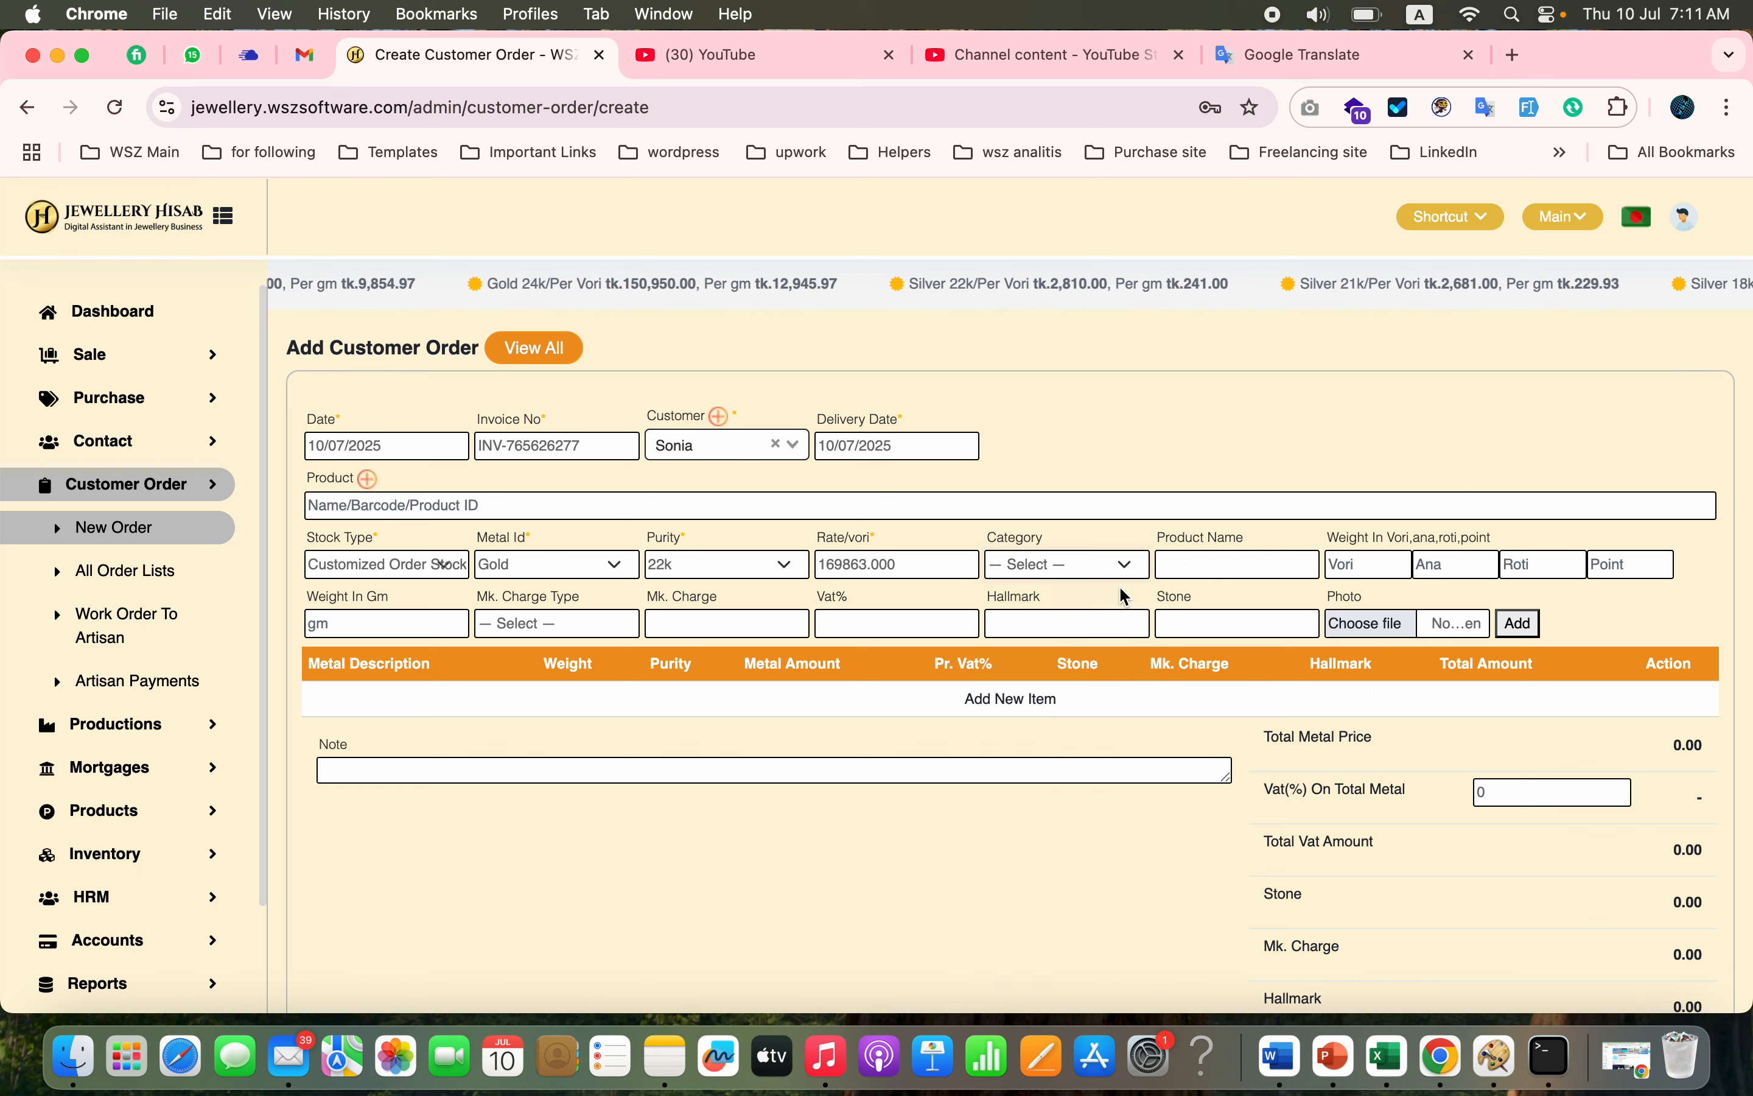
{"action": "left_click", "coordinate": [1364, 567]}
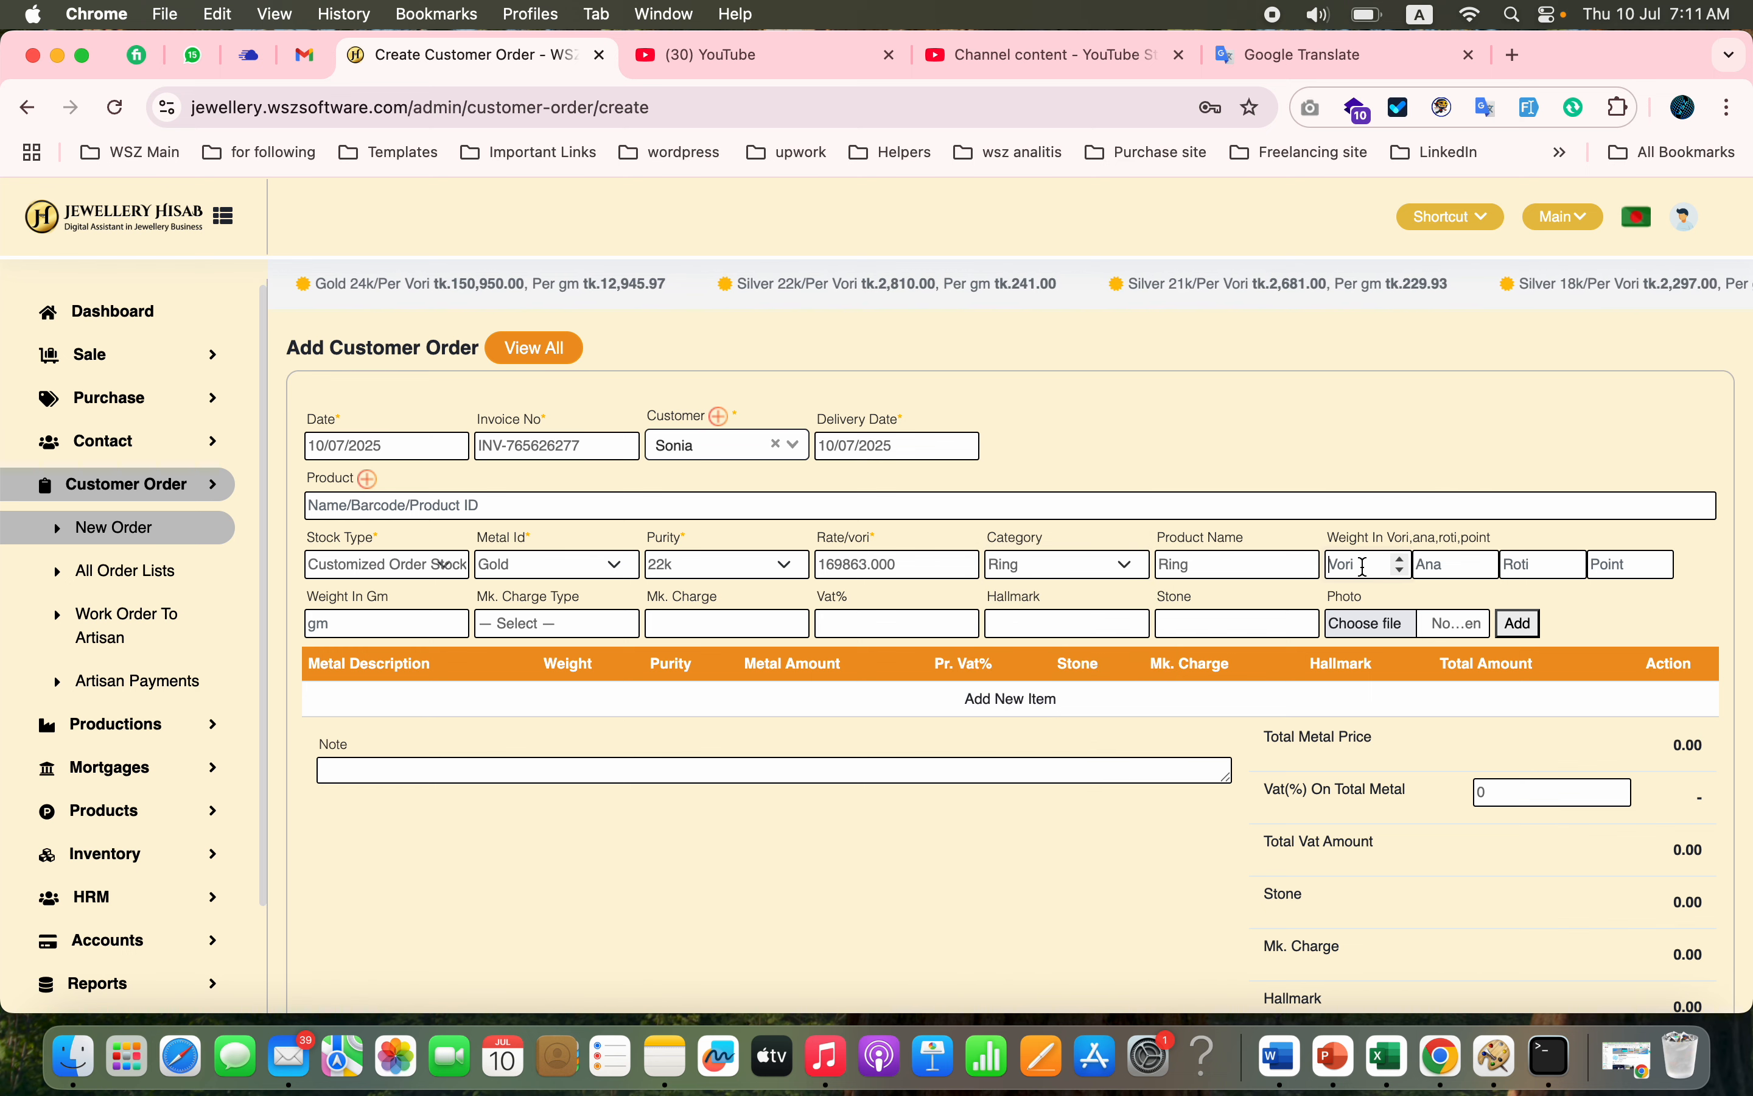
{"action": "type", "text": "1"}
{"action": "left_click", "coordinate": [1418, 565]}
{"action": "type", "text": "5"}
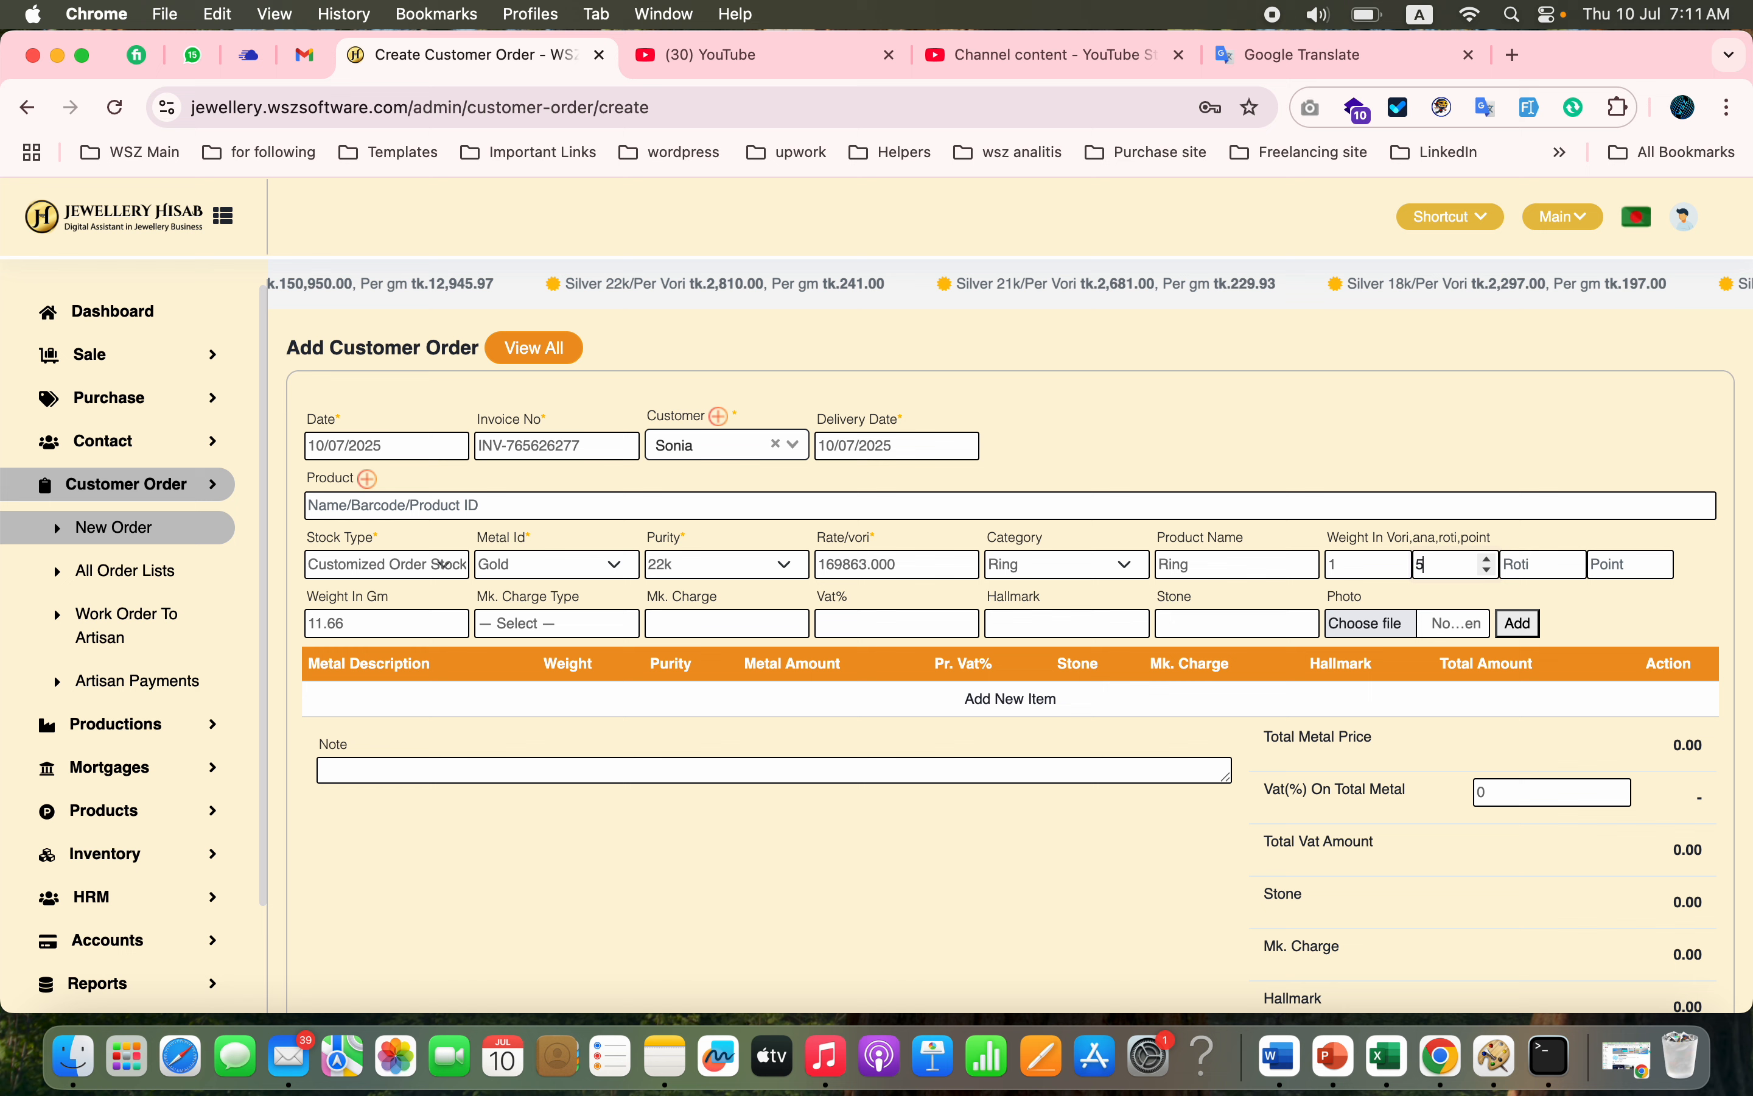
{"action": "left_click", "coordinate": [375, 624]}
Step: Set the ring's making charge type to Fixed and its making charge to 3000
{"action": "left_click", "coordinate": [607, 634]}
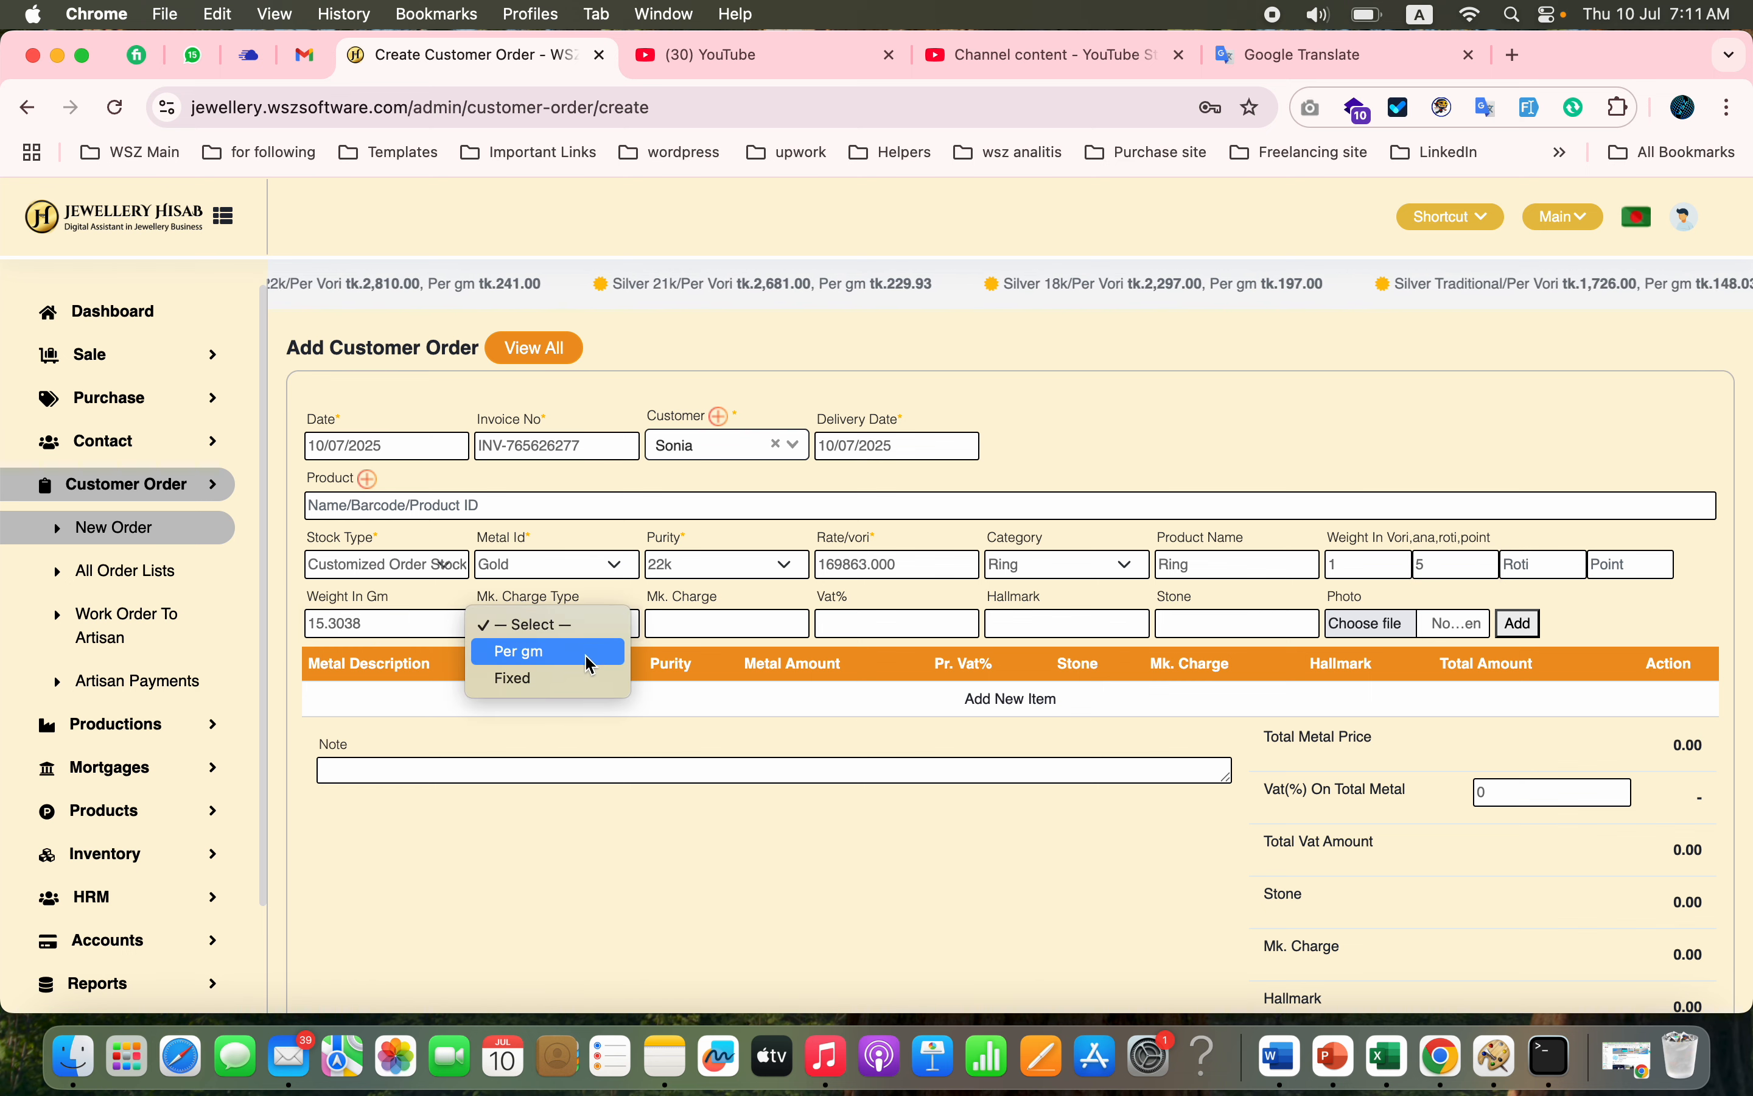
{"action": "left_click", "coordinate": [580, 681]}
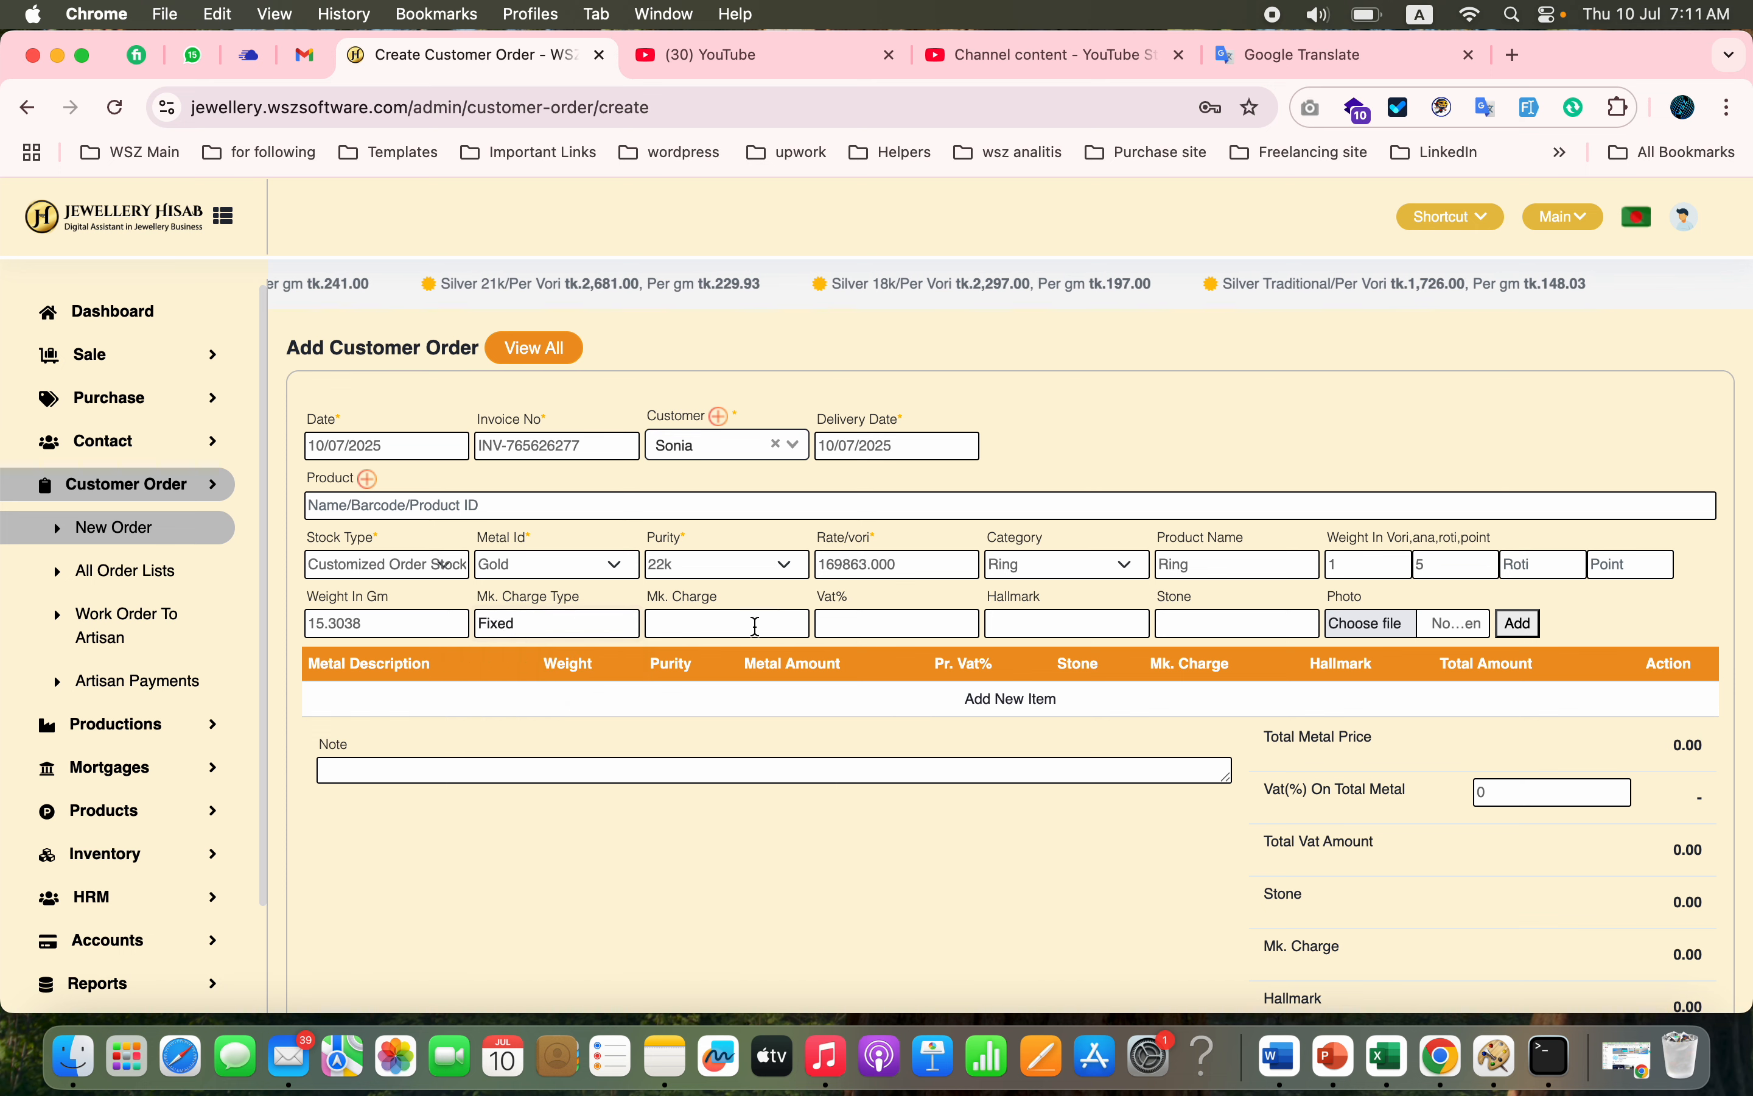
{"action": "left_click", "coordinate": [769, 621]}
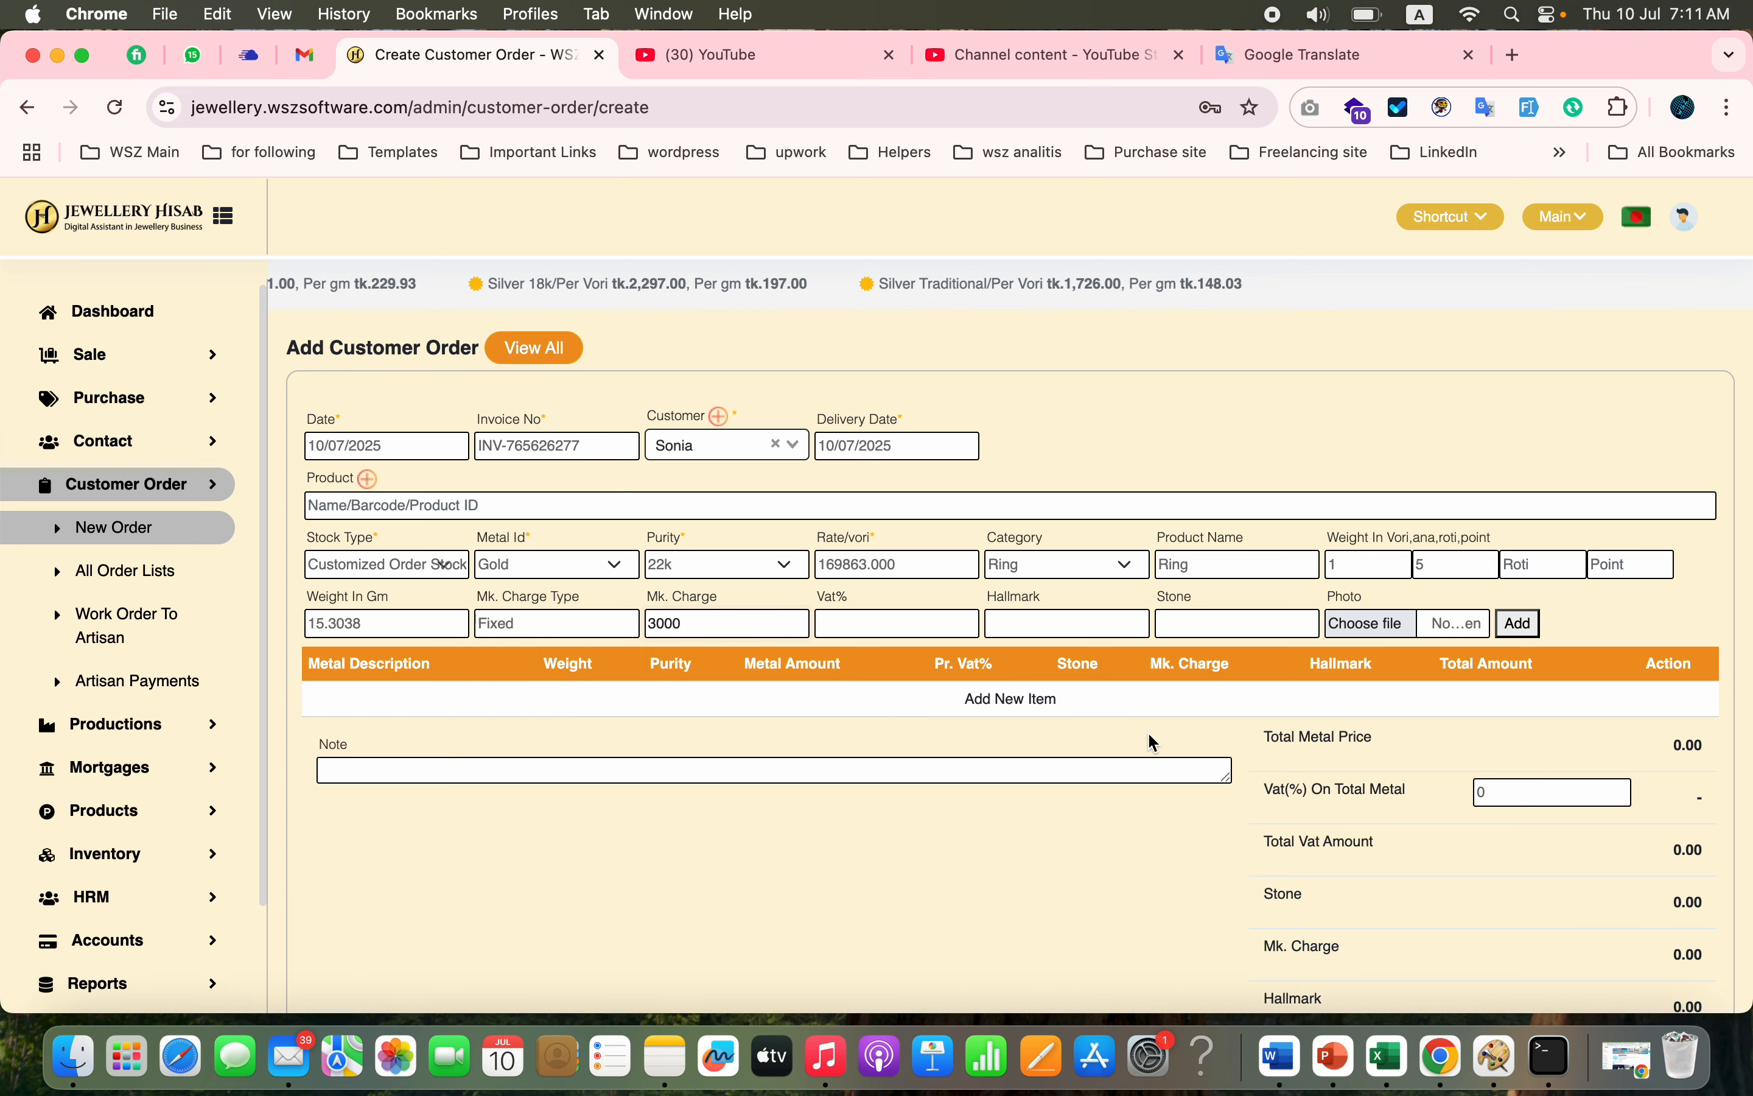
Step: Attach the photo AD-041_RING_1_2048x.webp from the Desktop to the ring and add the item to the customer order
{"action": "left_click", "coordinate": [1372, 628]}
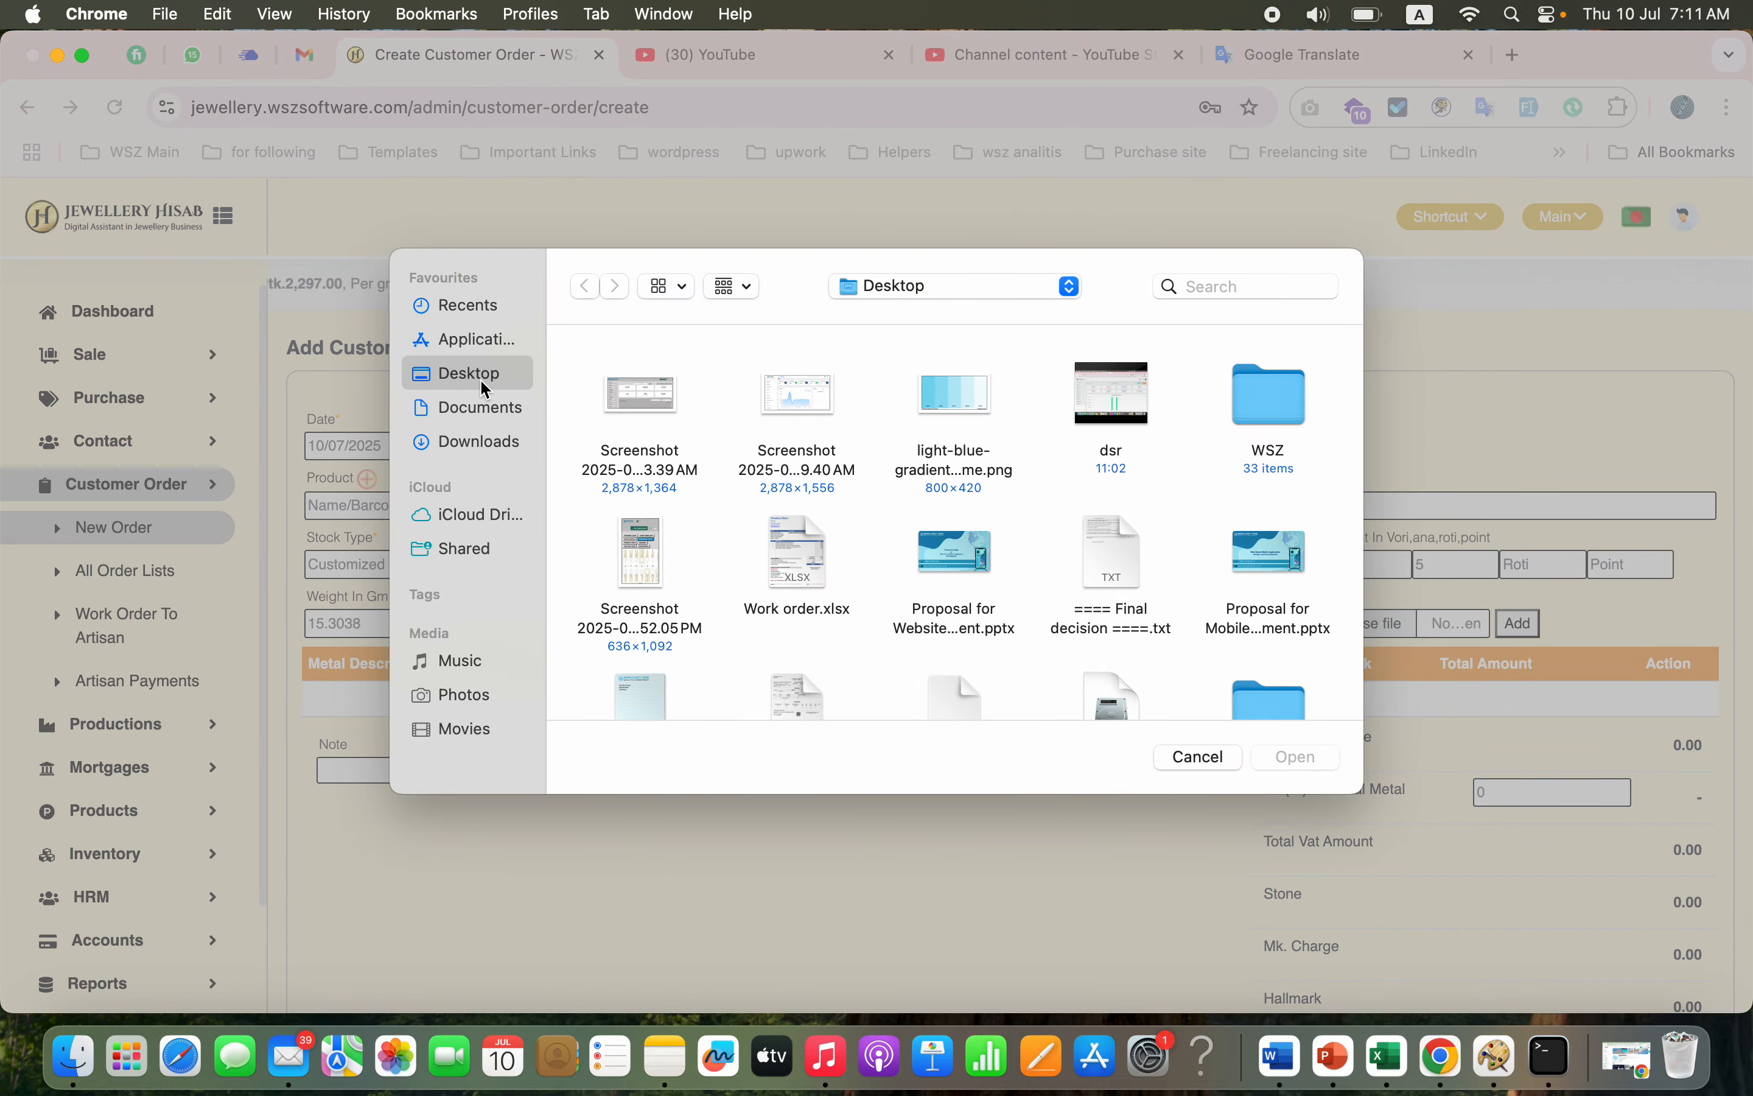
{"action": "scroll", "coordinate": [891, 579], "scroll_direction": "down", "scroll_amount": 5}
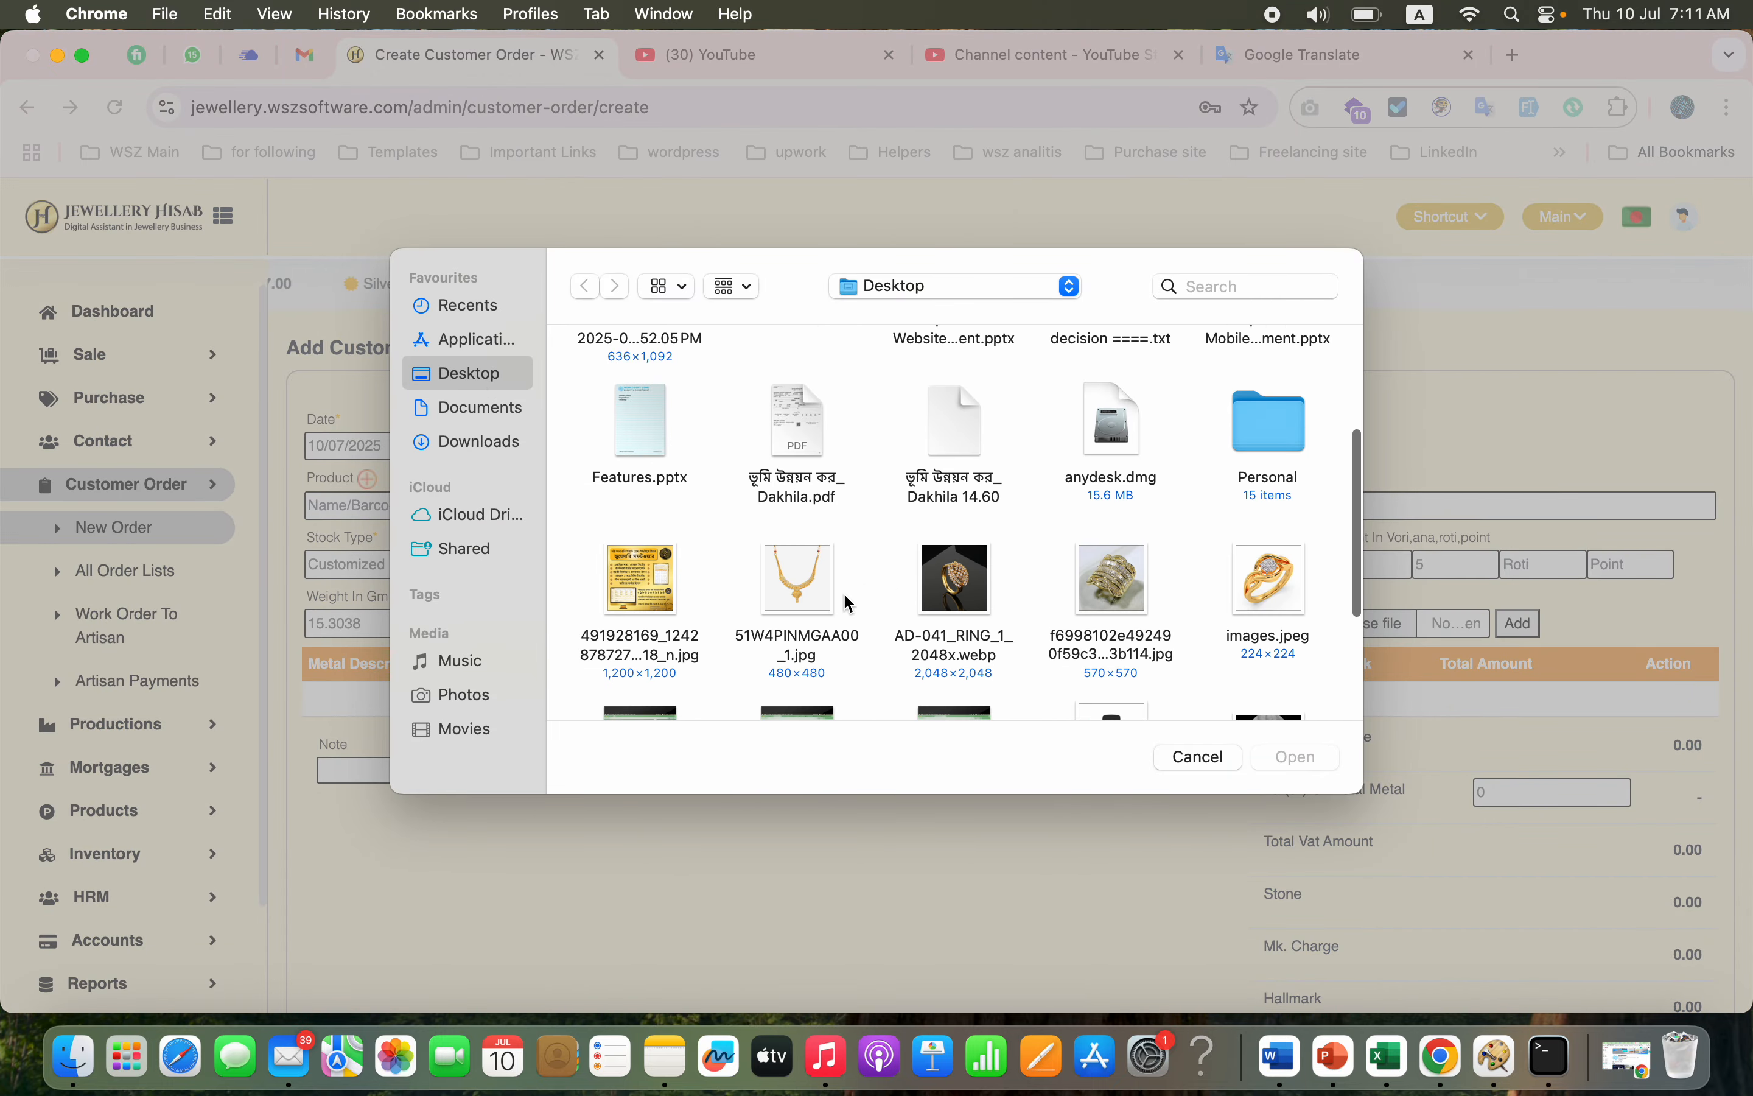
{"action": "left_click", "coordinate": [960, 594]}
{"action": "left_click", "coordinate": [1297, 757]}
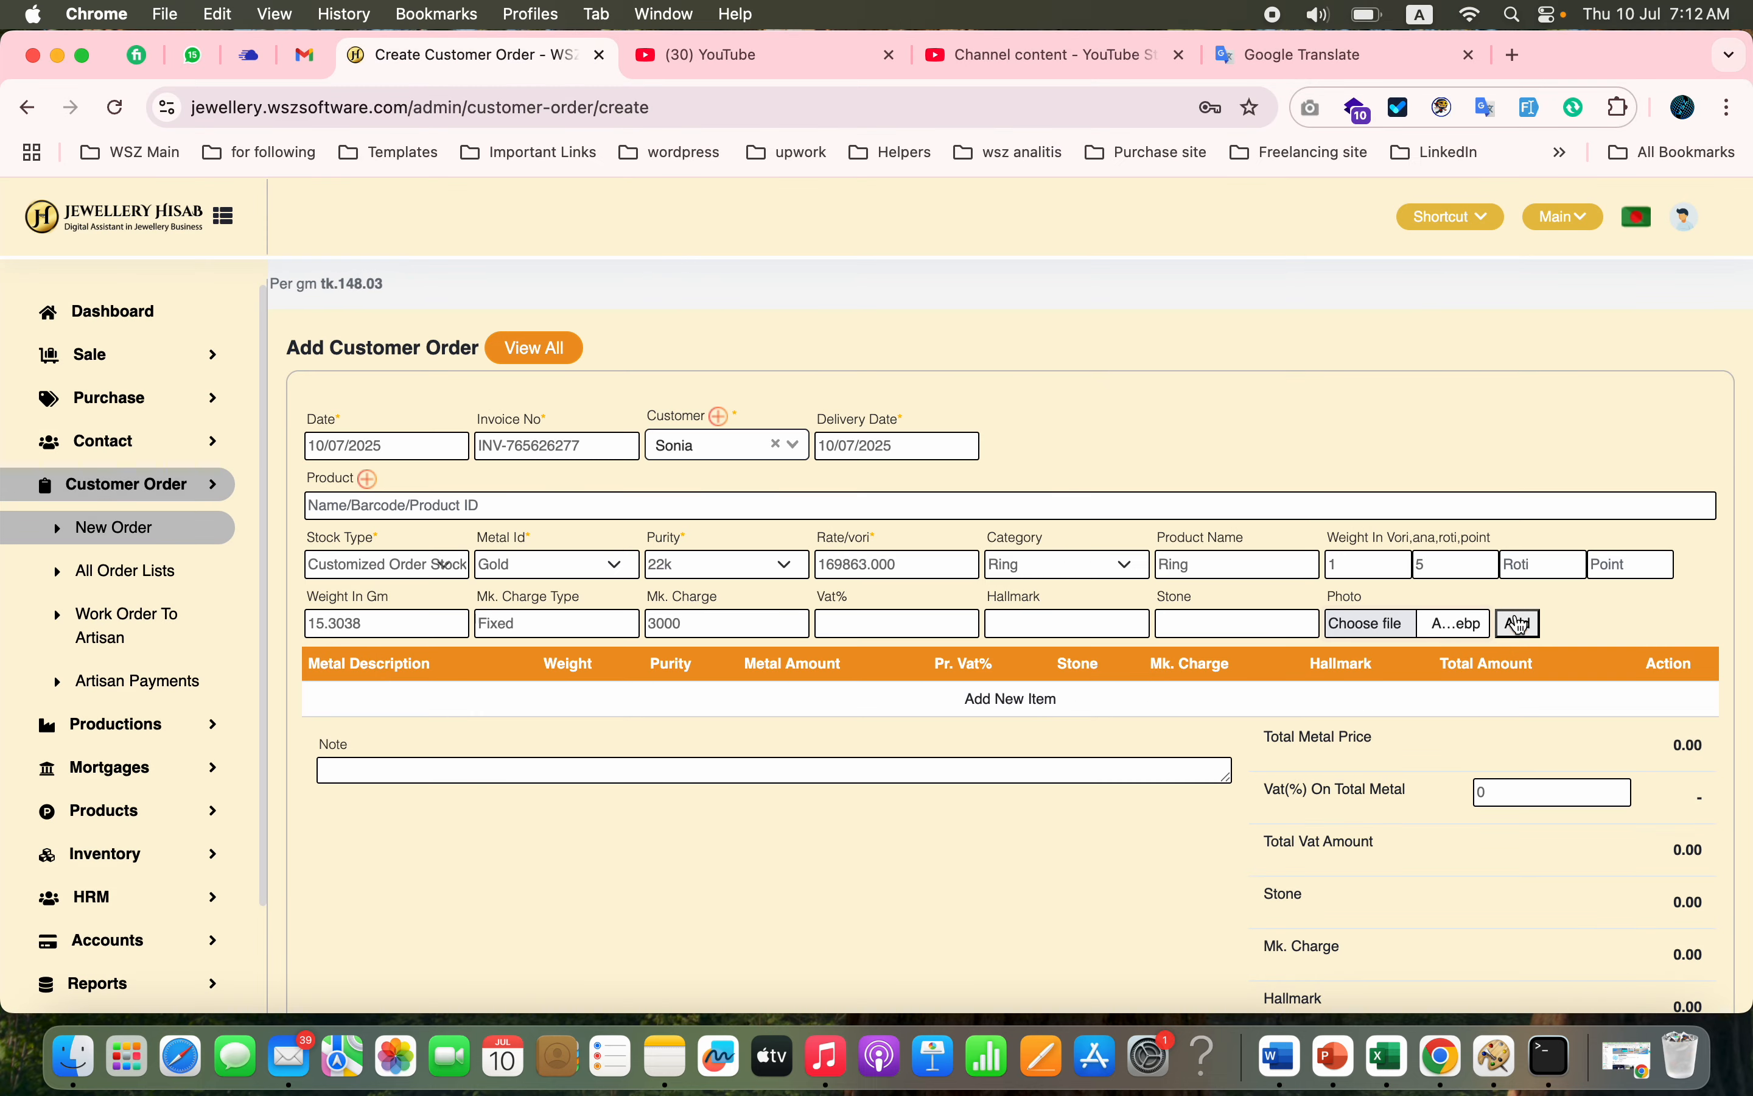
{"action": "left_click", "coordinate": [1520, 623]}
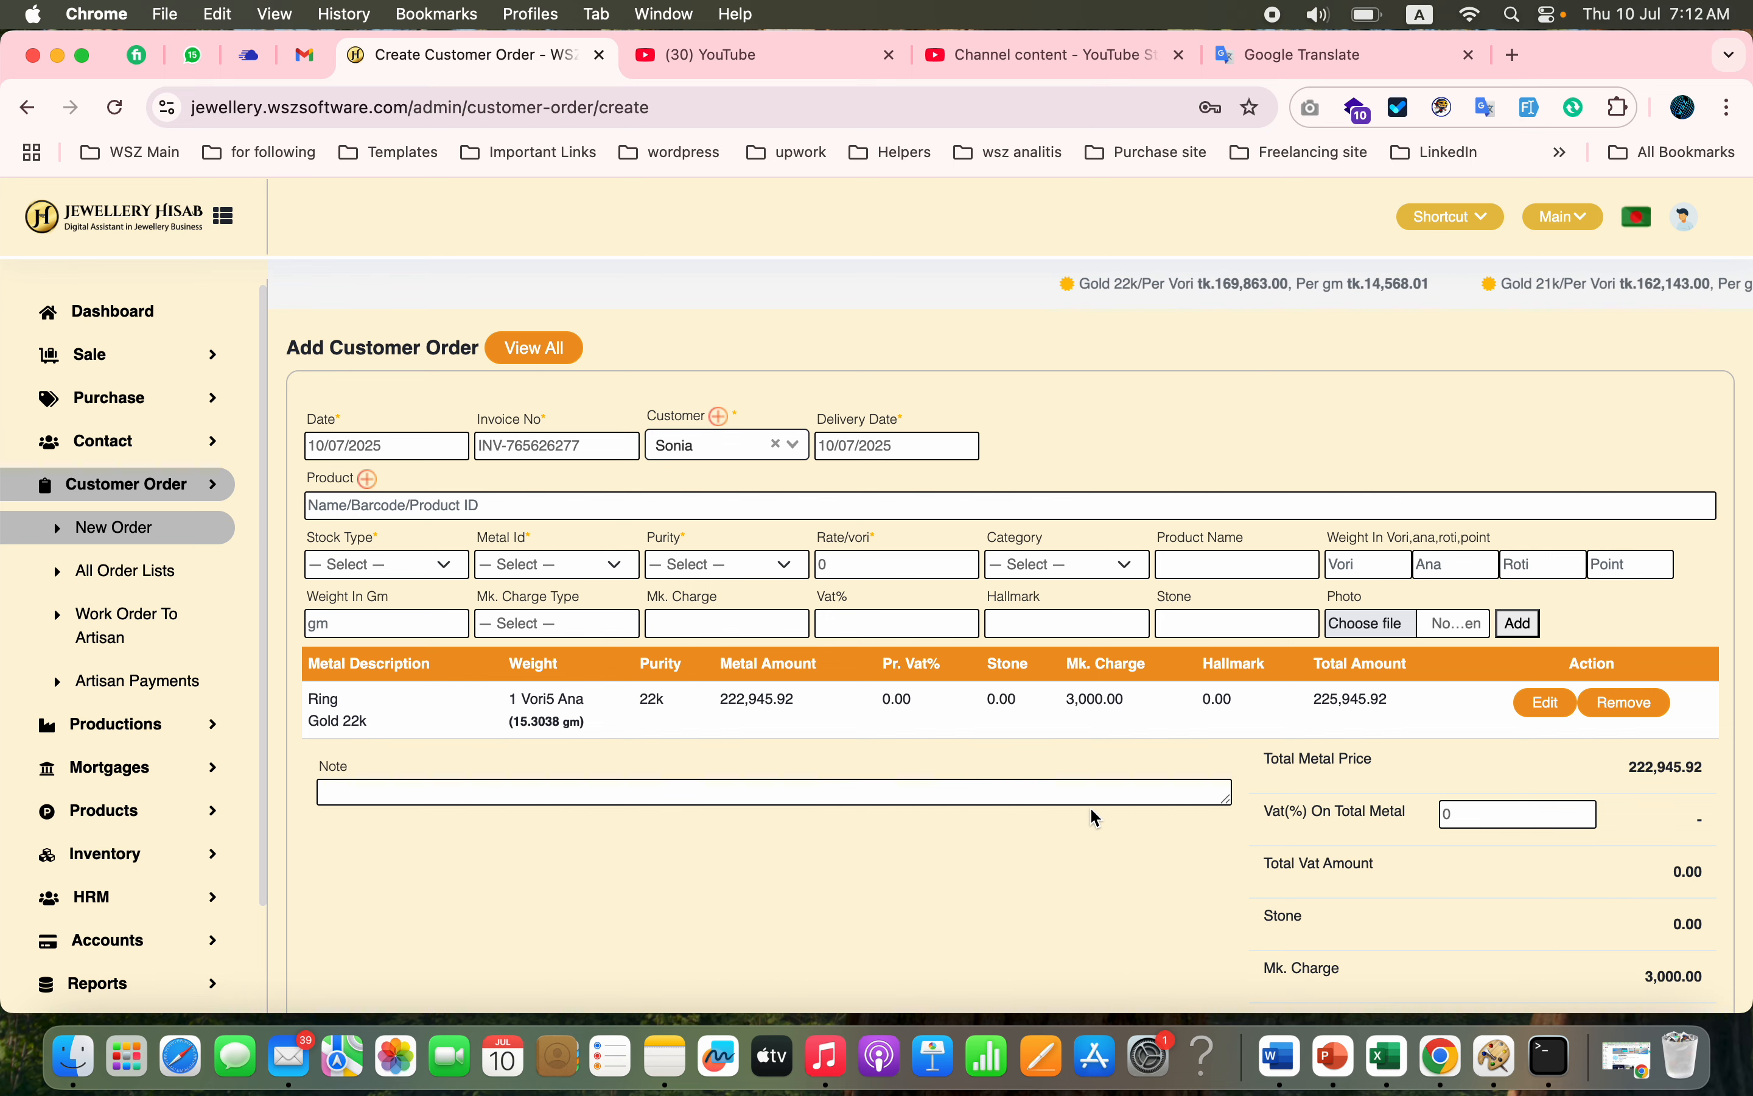
Step: Apply a fixed-amount discount of 945.92 to the customer order and submit the order
{"action": "scroll", "coordinate": [1233, 950], "scroll_direction": "down", "scroll_amount": 5}
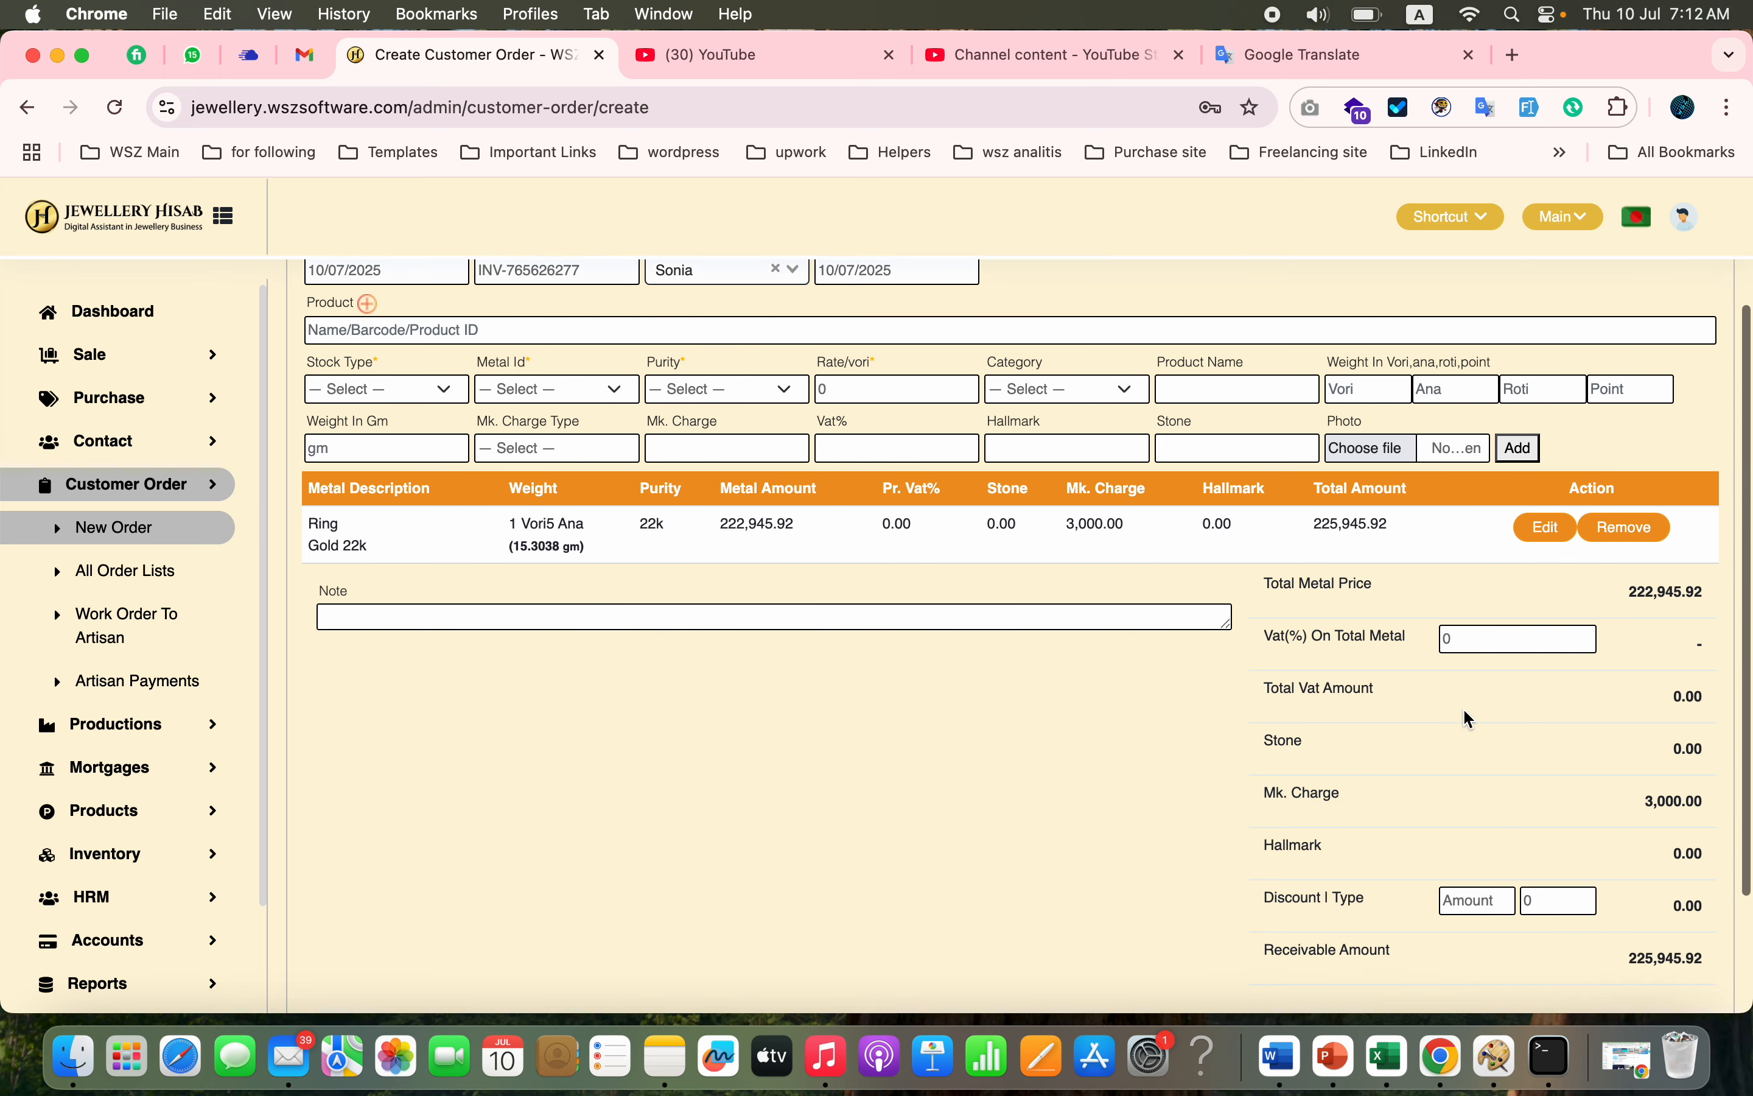
{"action": "double_click", "coordinate": [1655, 593]}
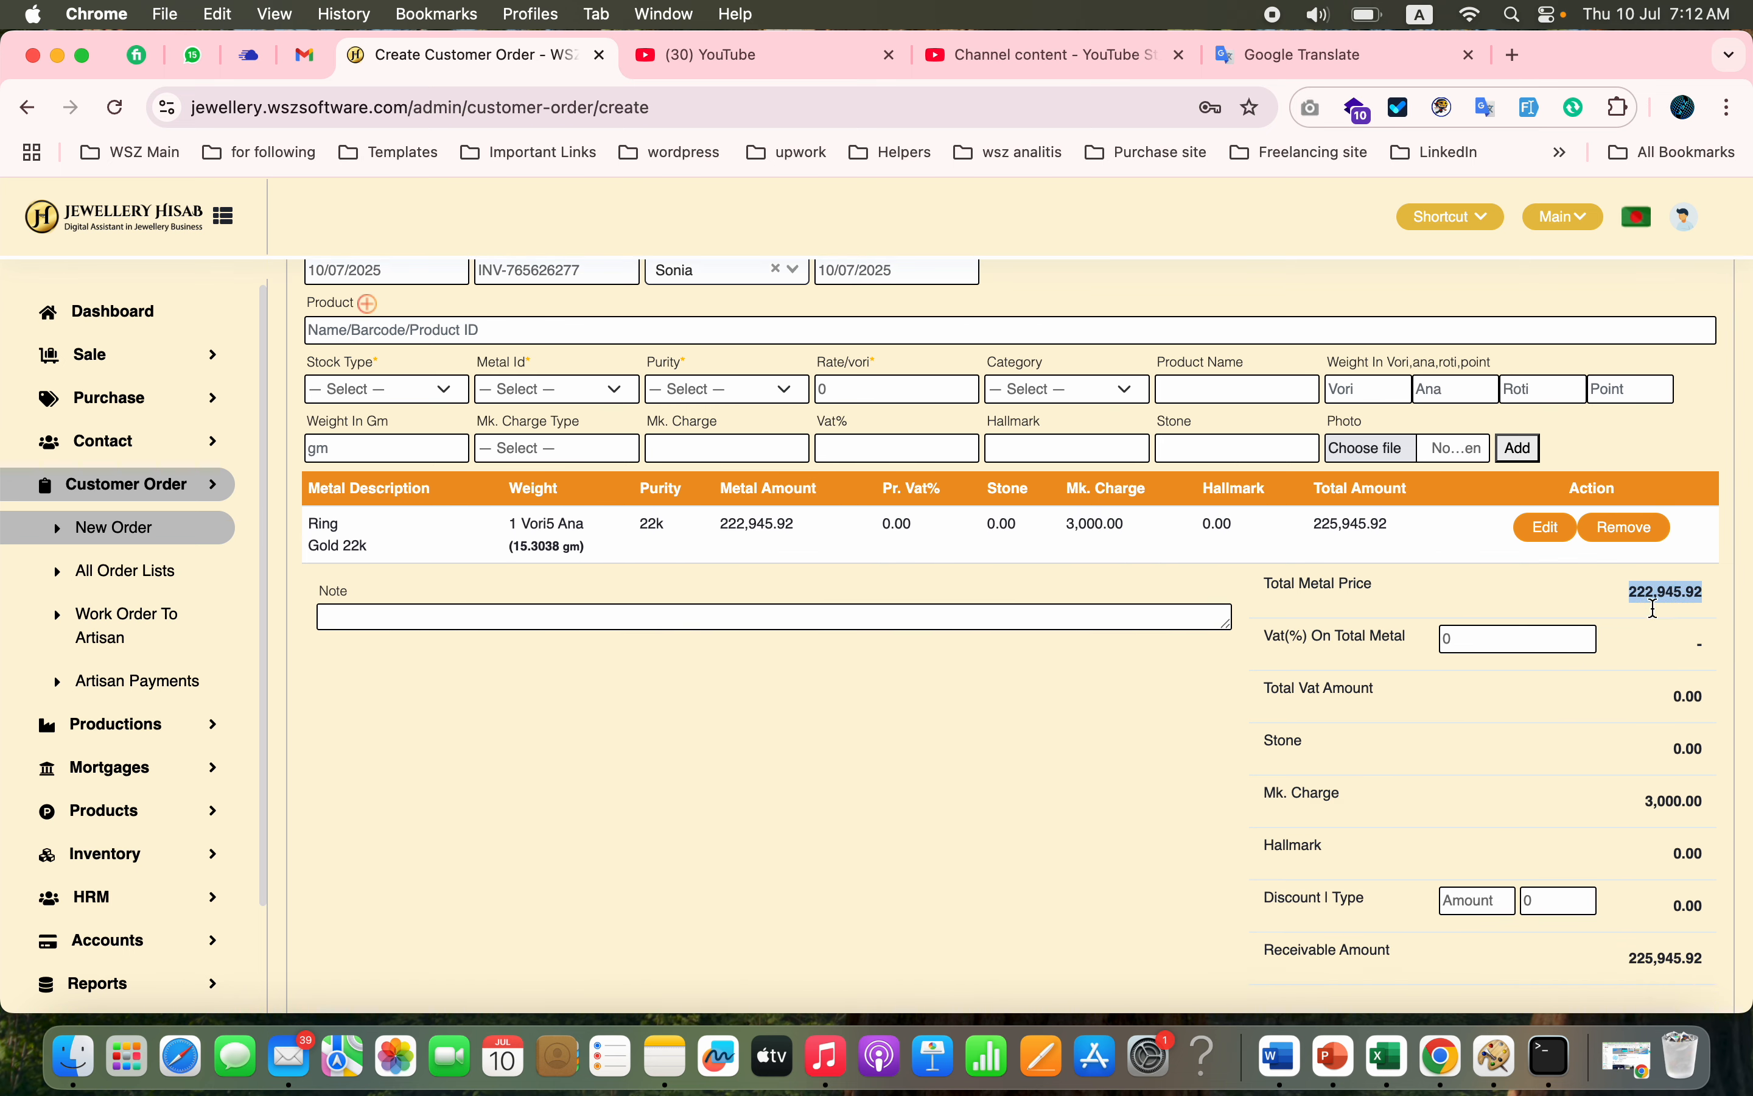
{"action": "left_click", "coordinate": [1665, 797]}
{"action": "left_click", "coordinate": [1494, 902]}
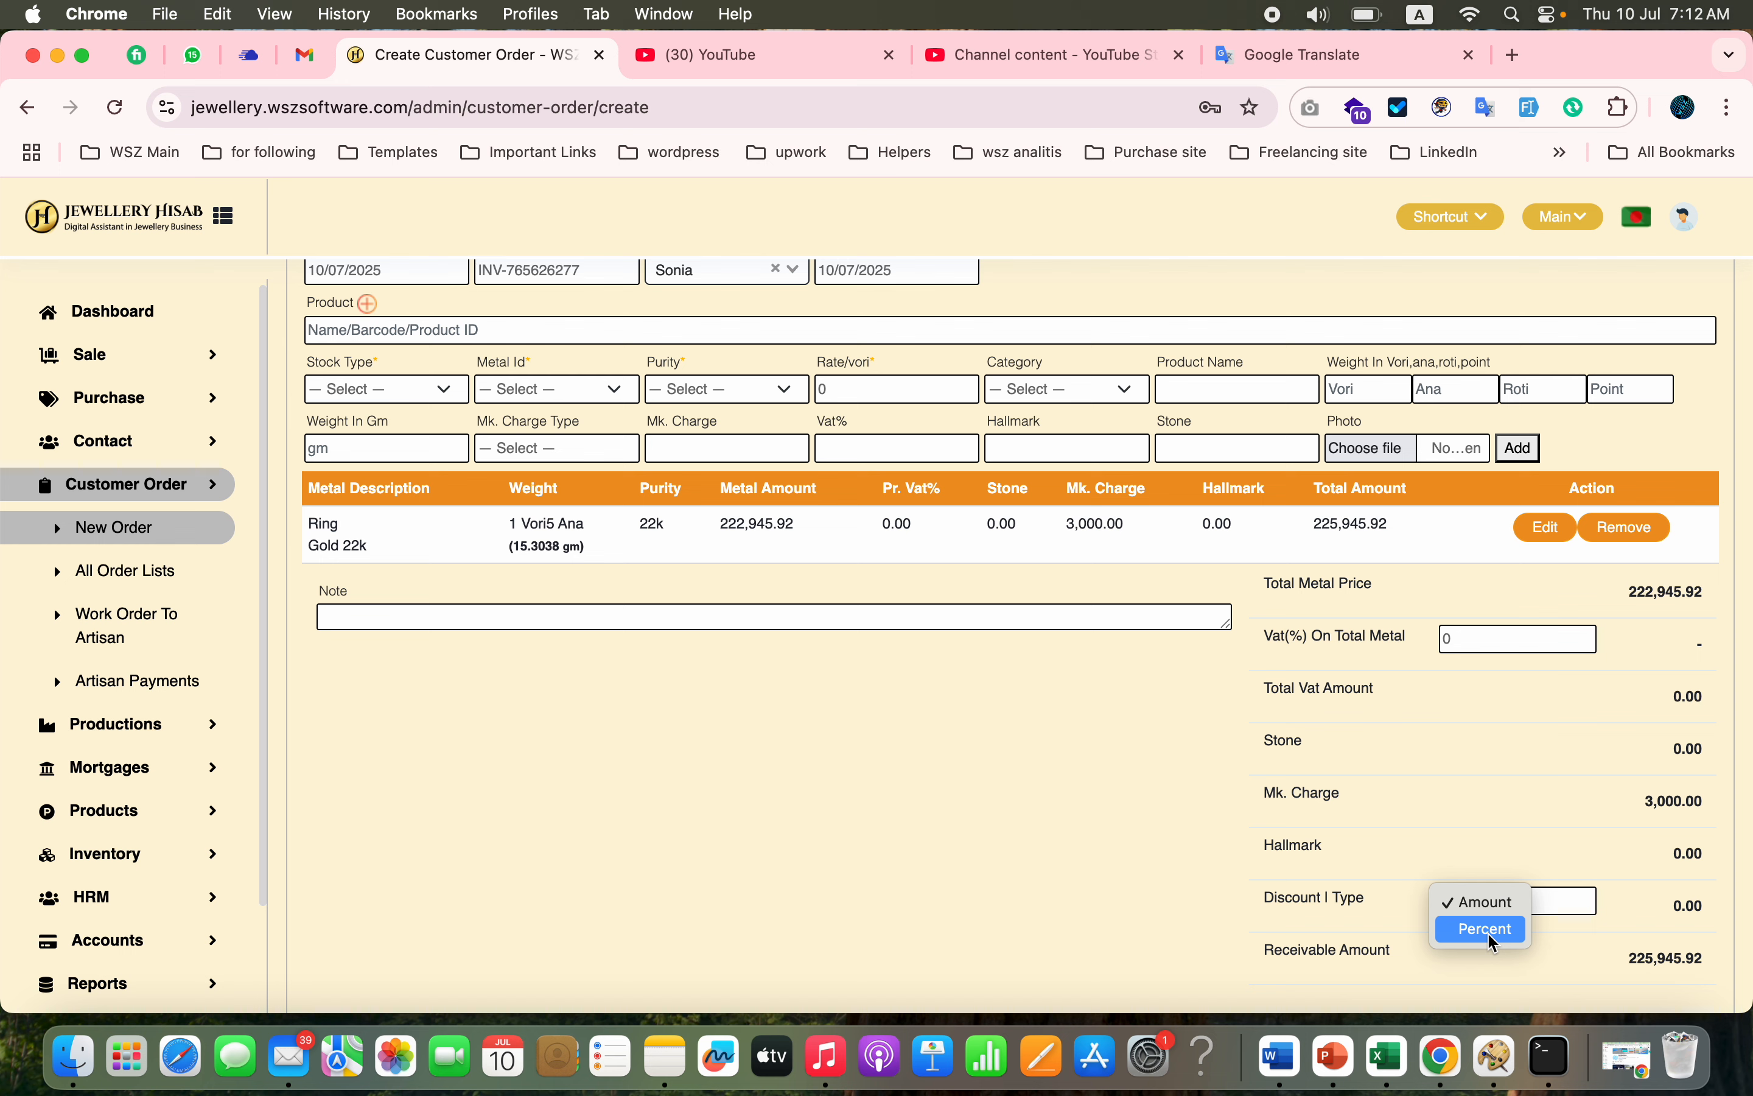
{"action": "left_click", "coordinate": [1549, 905]}
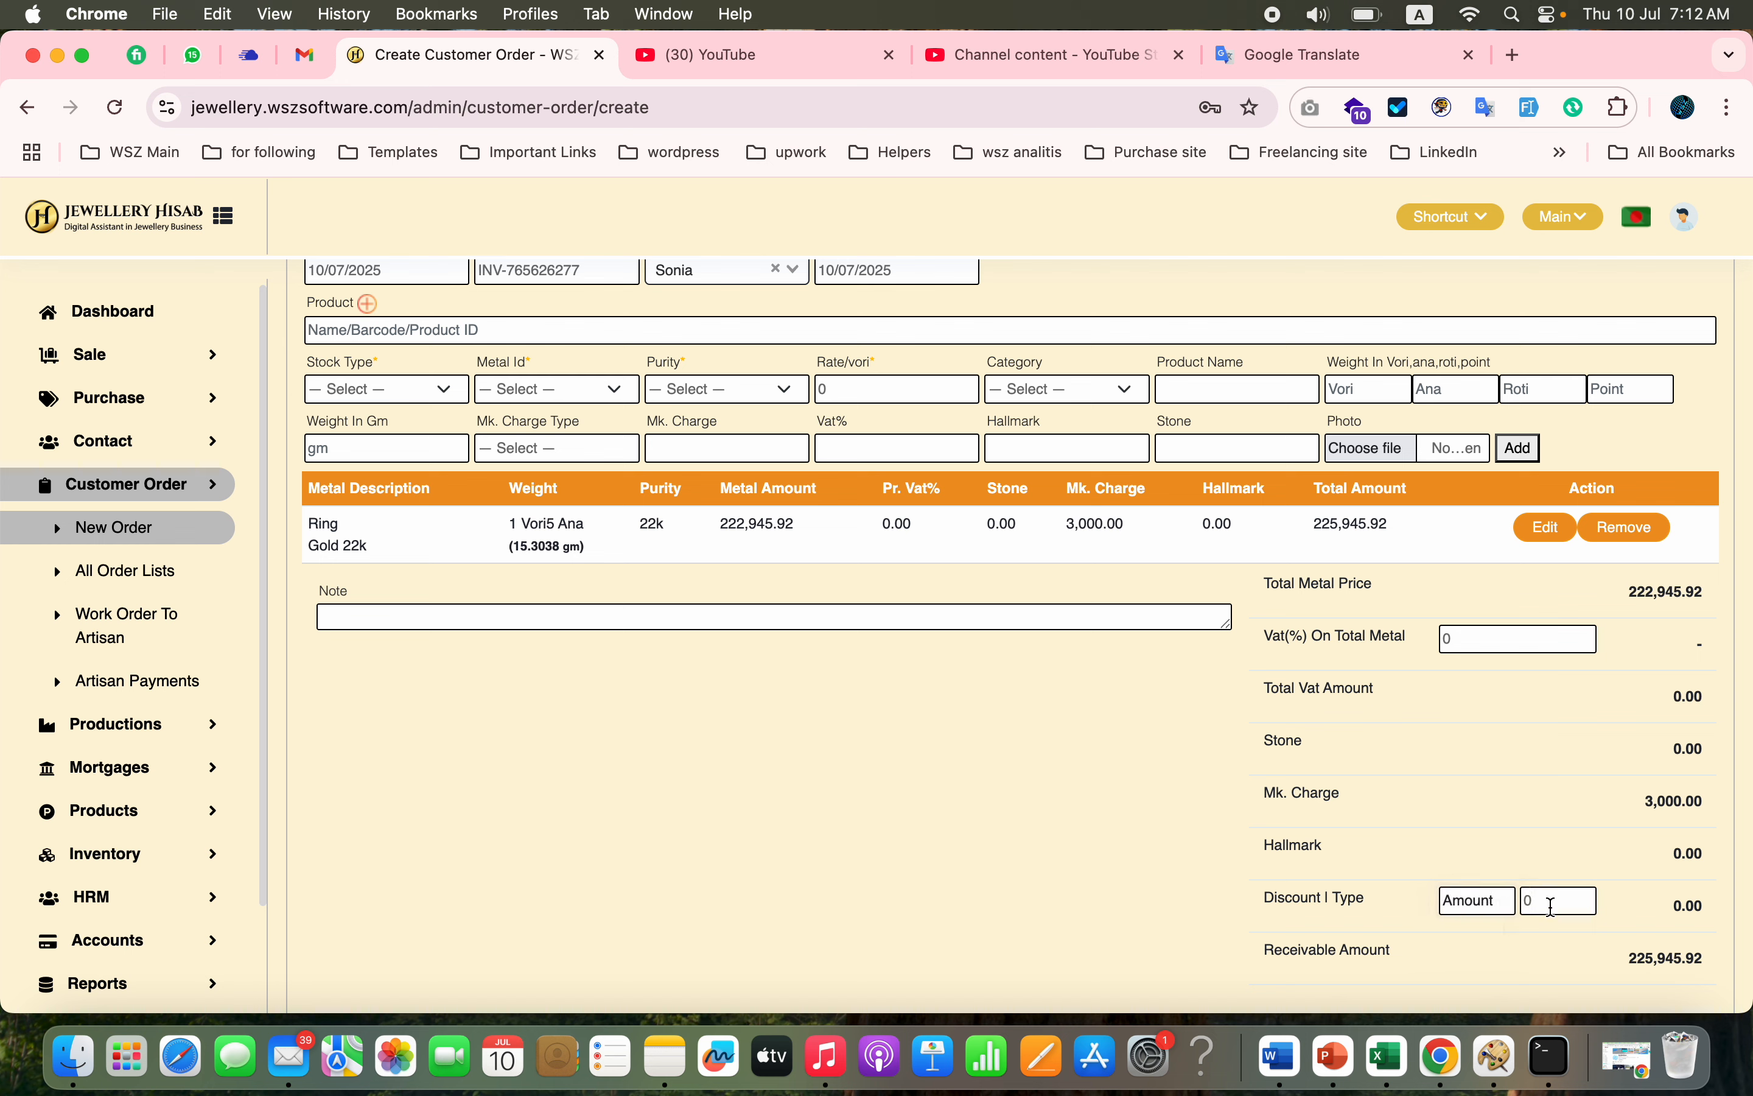
{"action": "double_click", "coordinate": [1551, 905]}
{"action": "type", "text": "945.92"}
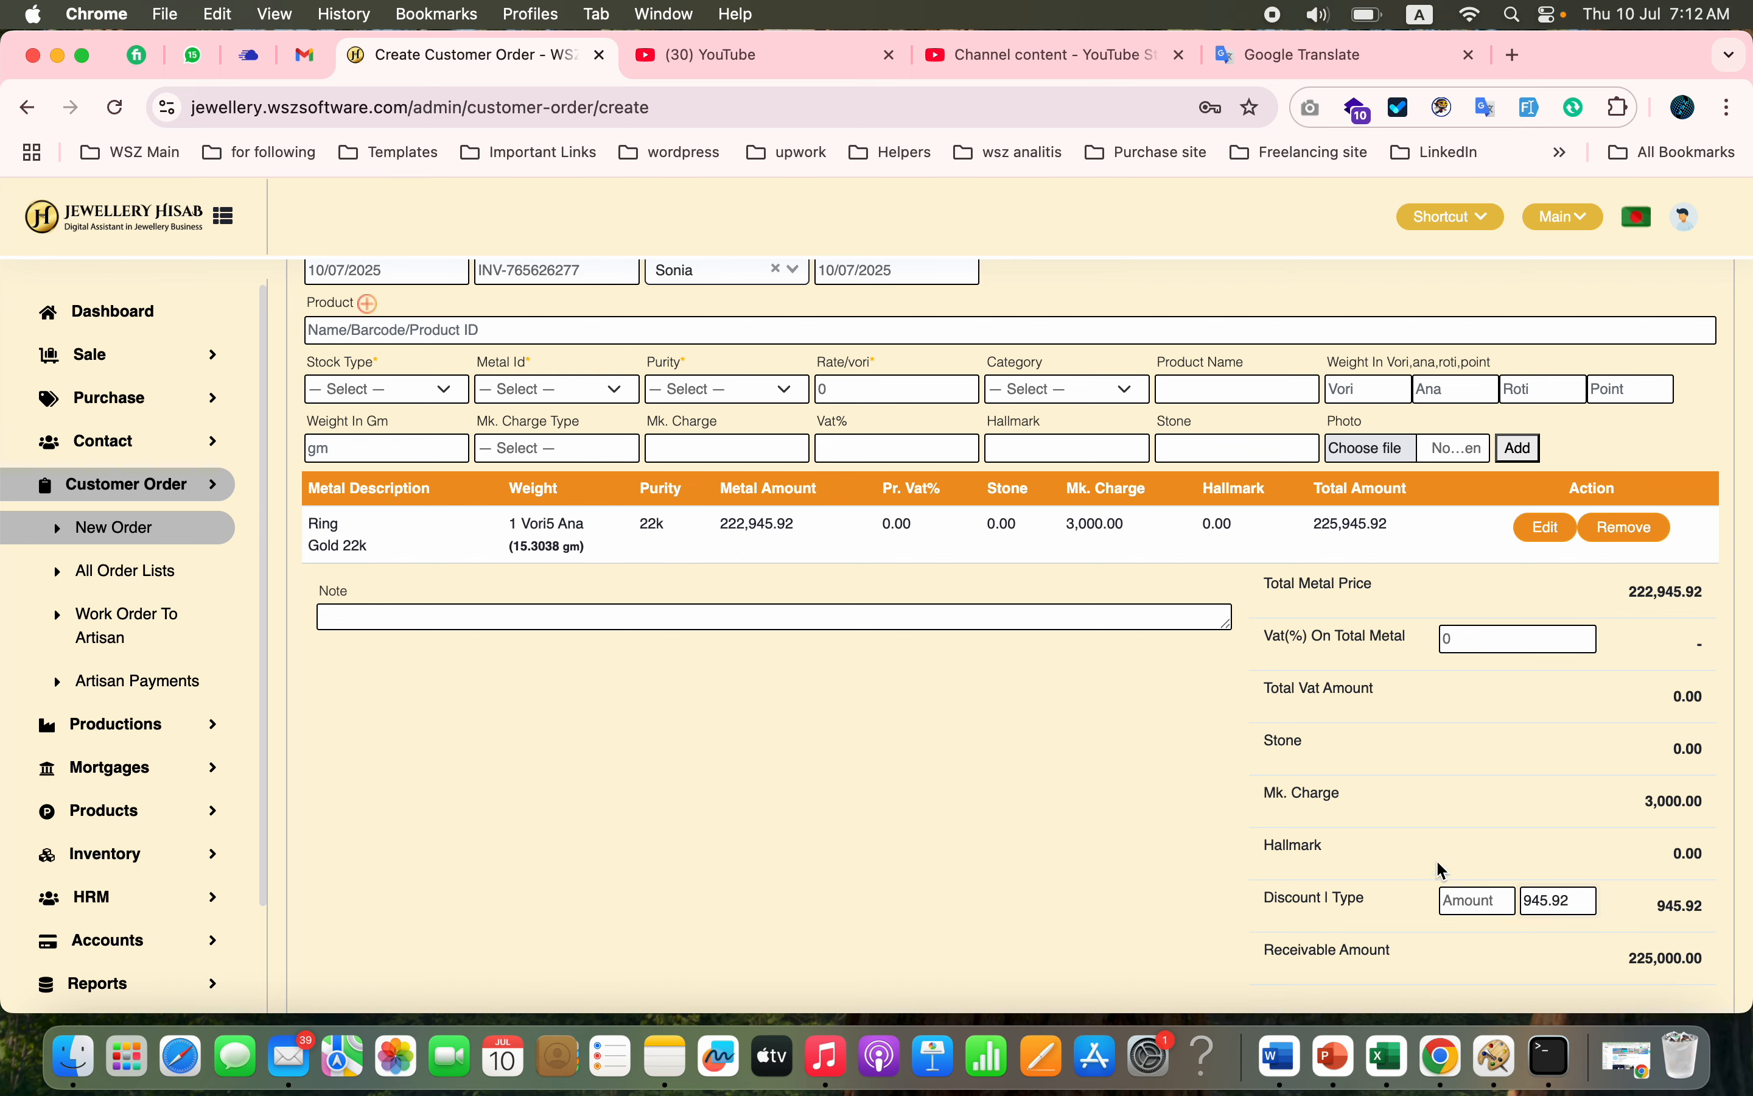
{"action": "scroll", "coordinate": [1565, 928], "scroll_direction": "down", "scroll_amount": 5}
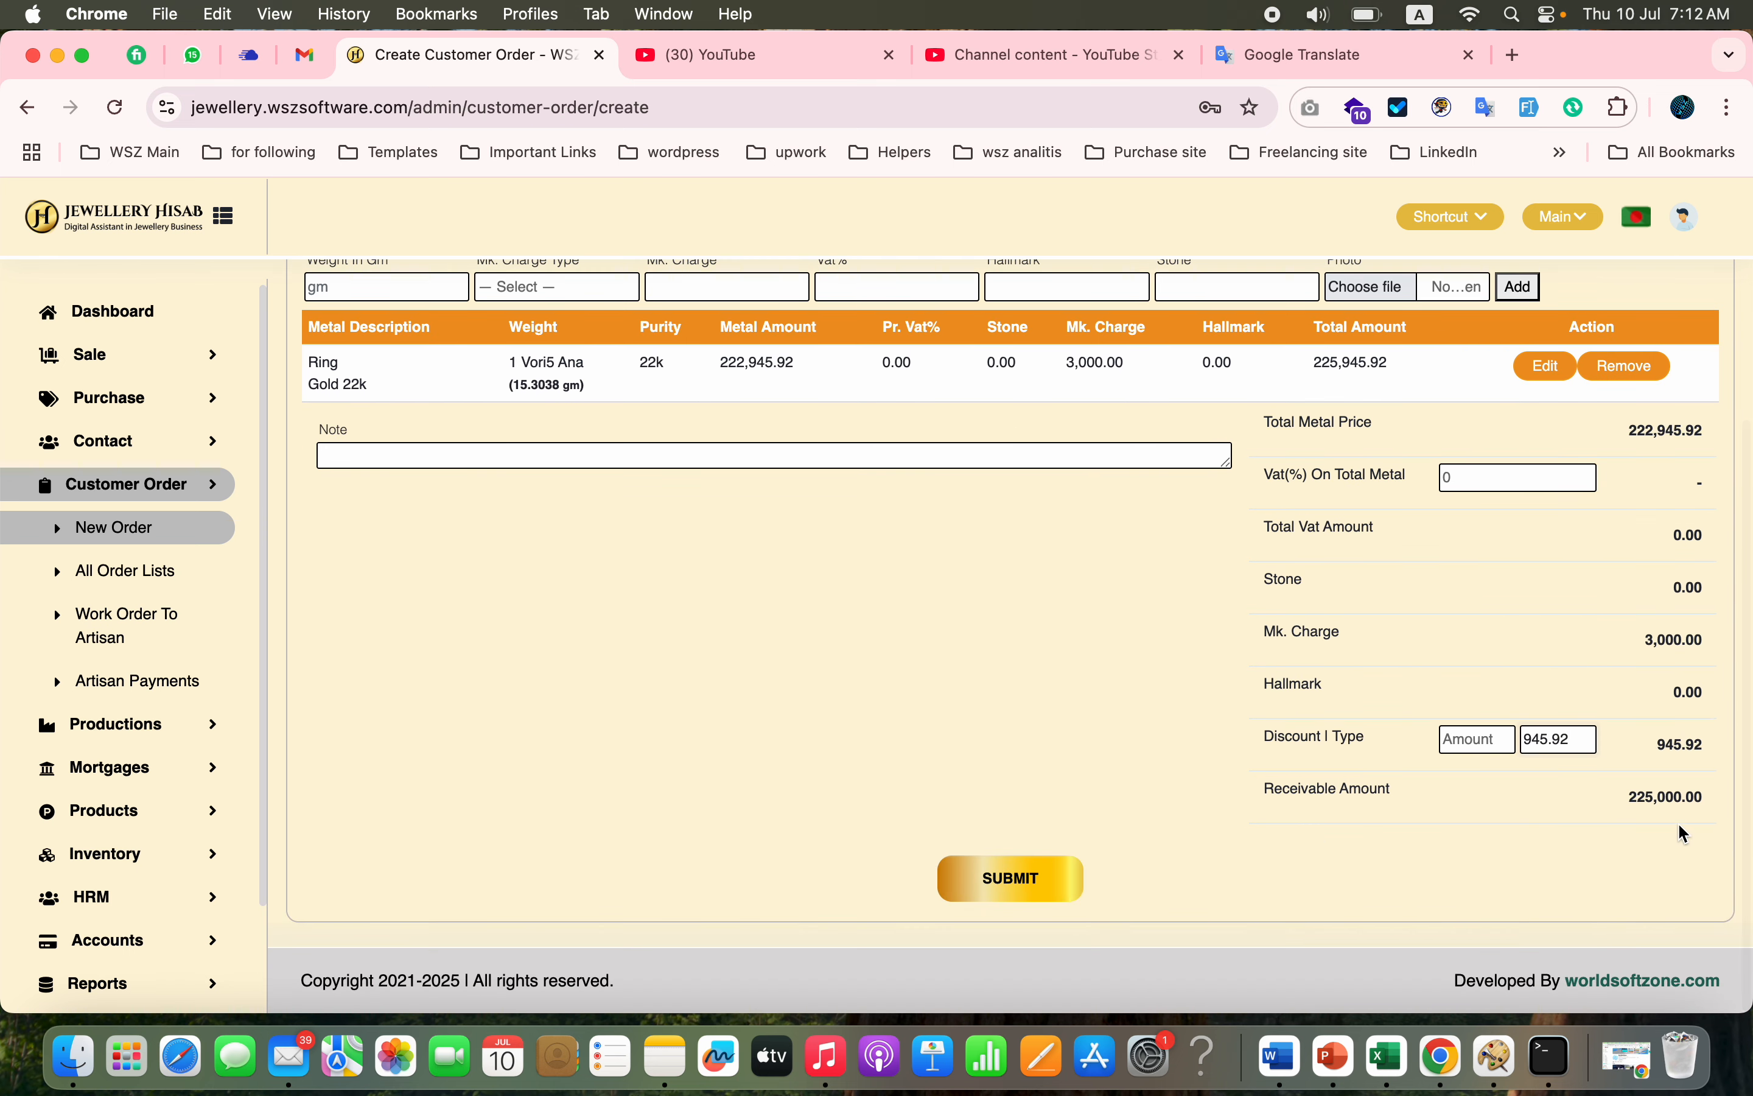
{"action": "left_click", "coordinate": [1028, 871]}
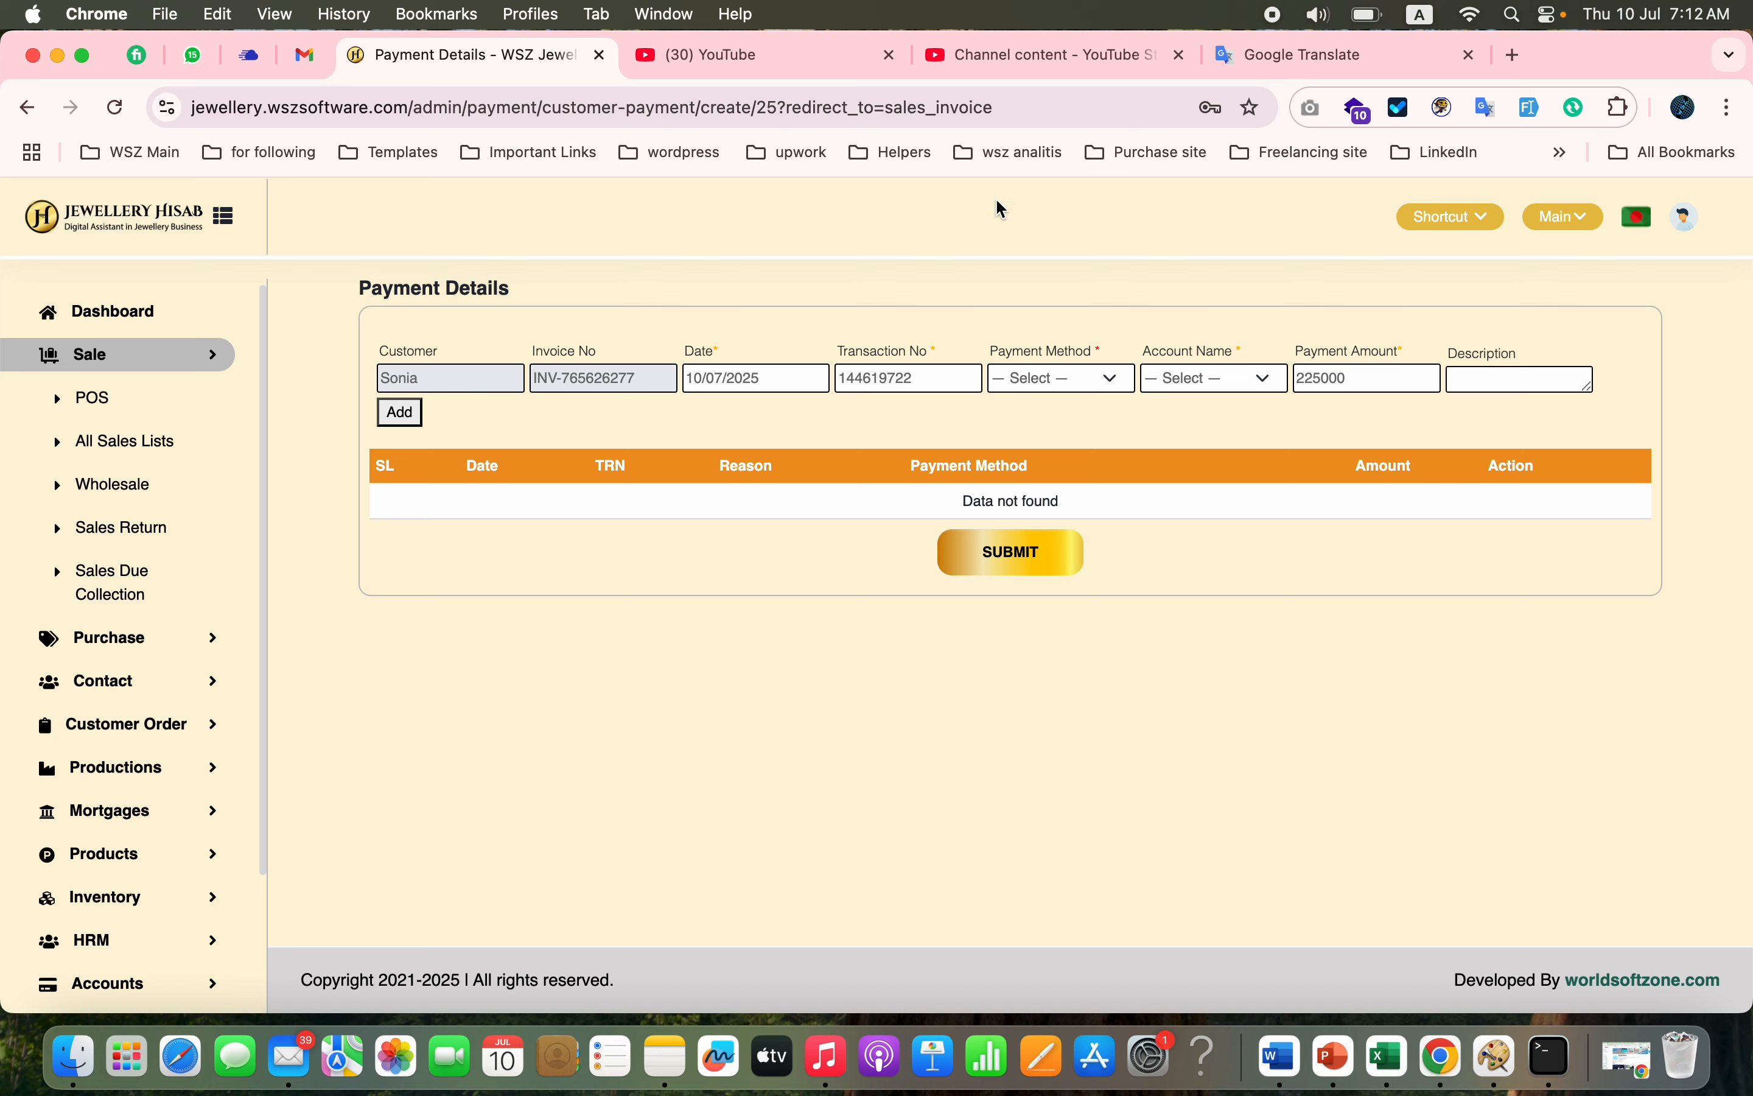
Step: Choose Metal as the order's payment method and set the purchase item's stock type to Old Gold, metal to Gold and purity to 18k
{"action": "left_click", "coordinate": [1078, 388]}
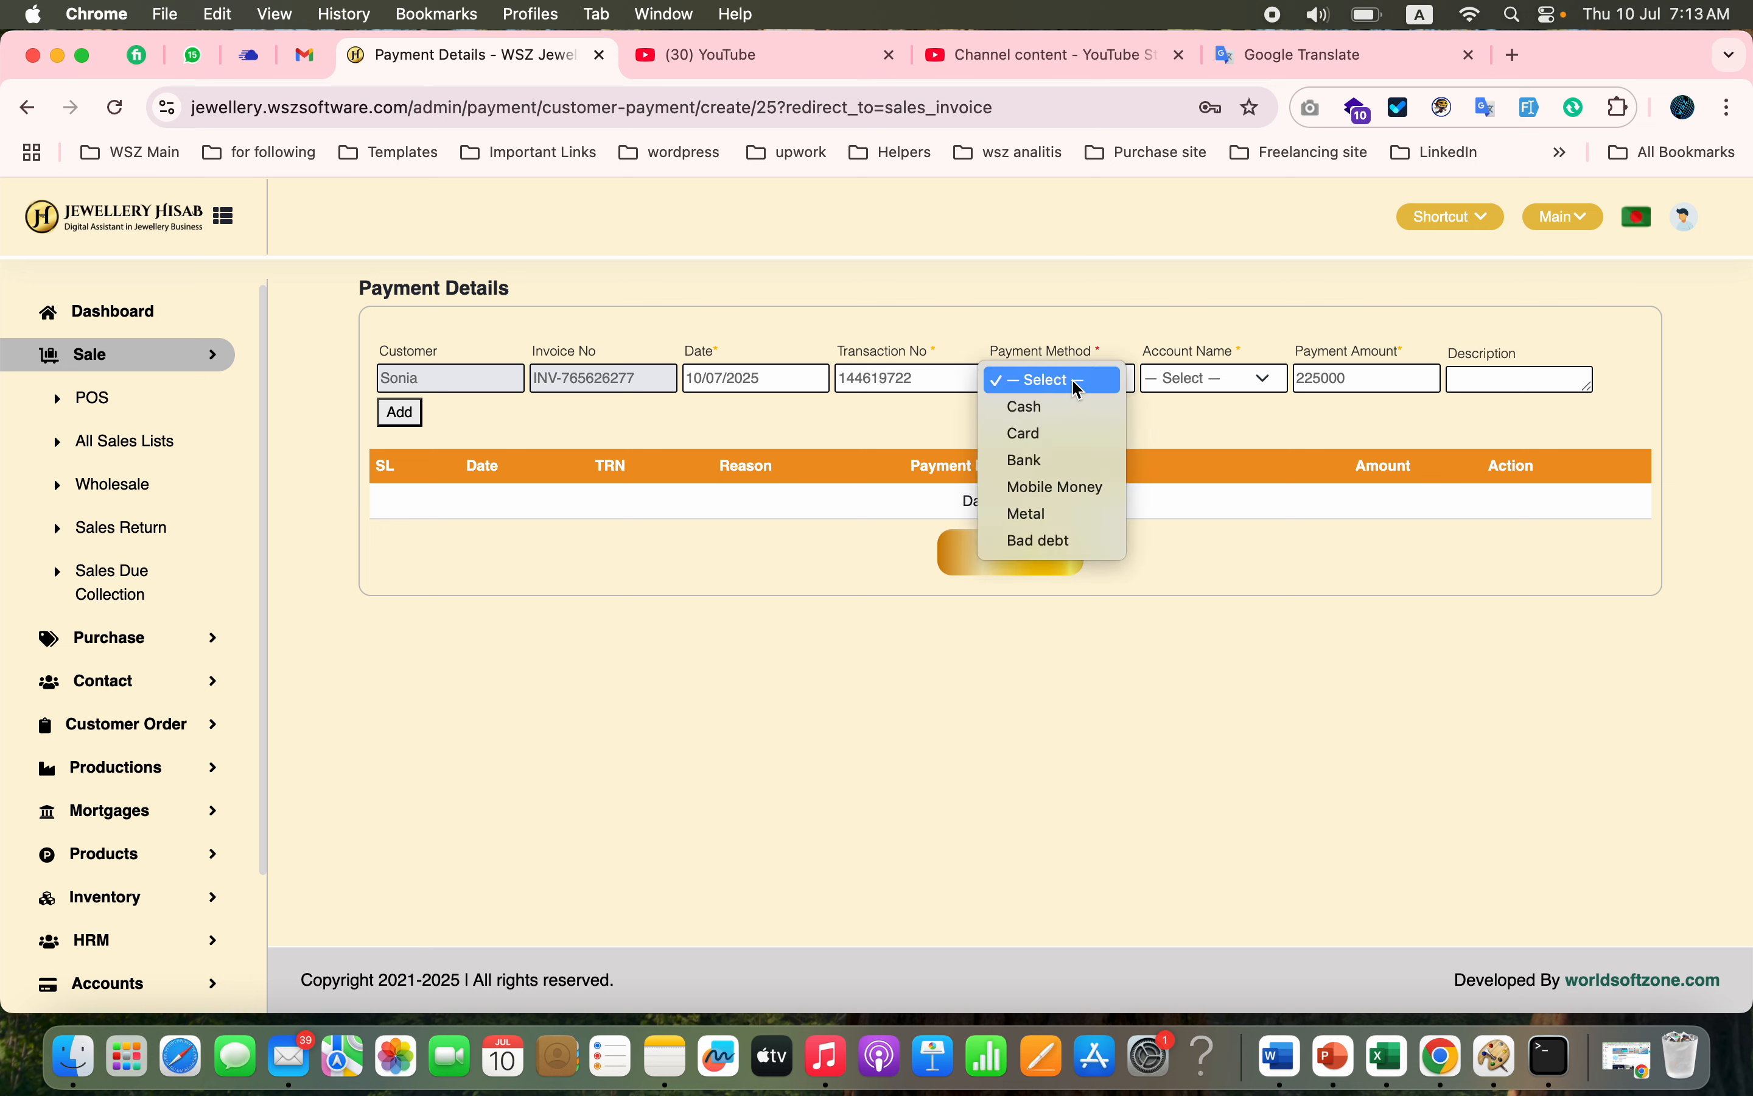
{"action": "left_click", "coordinate": [1075, 524]}
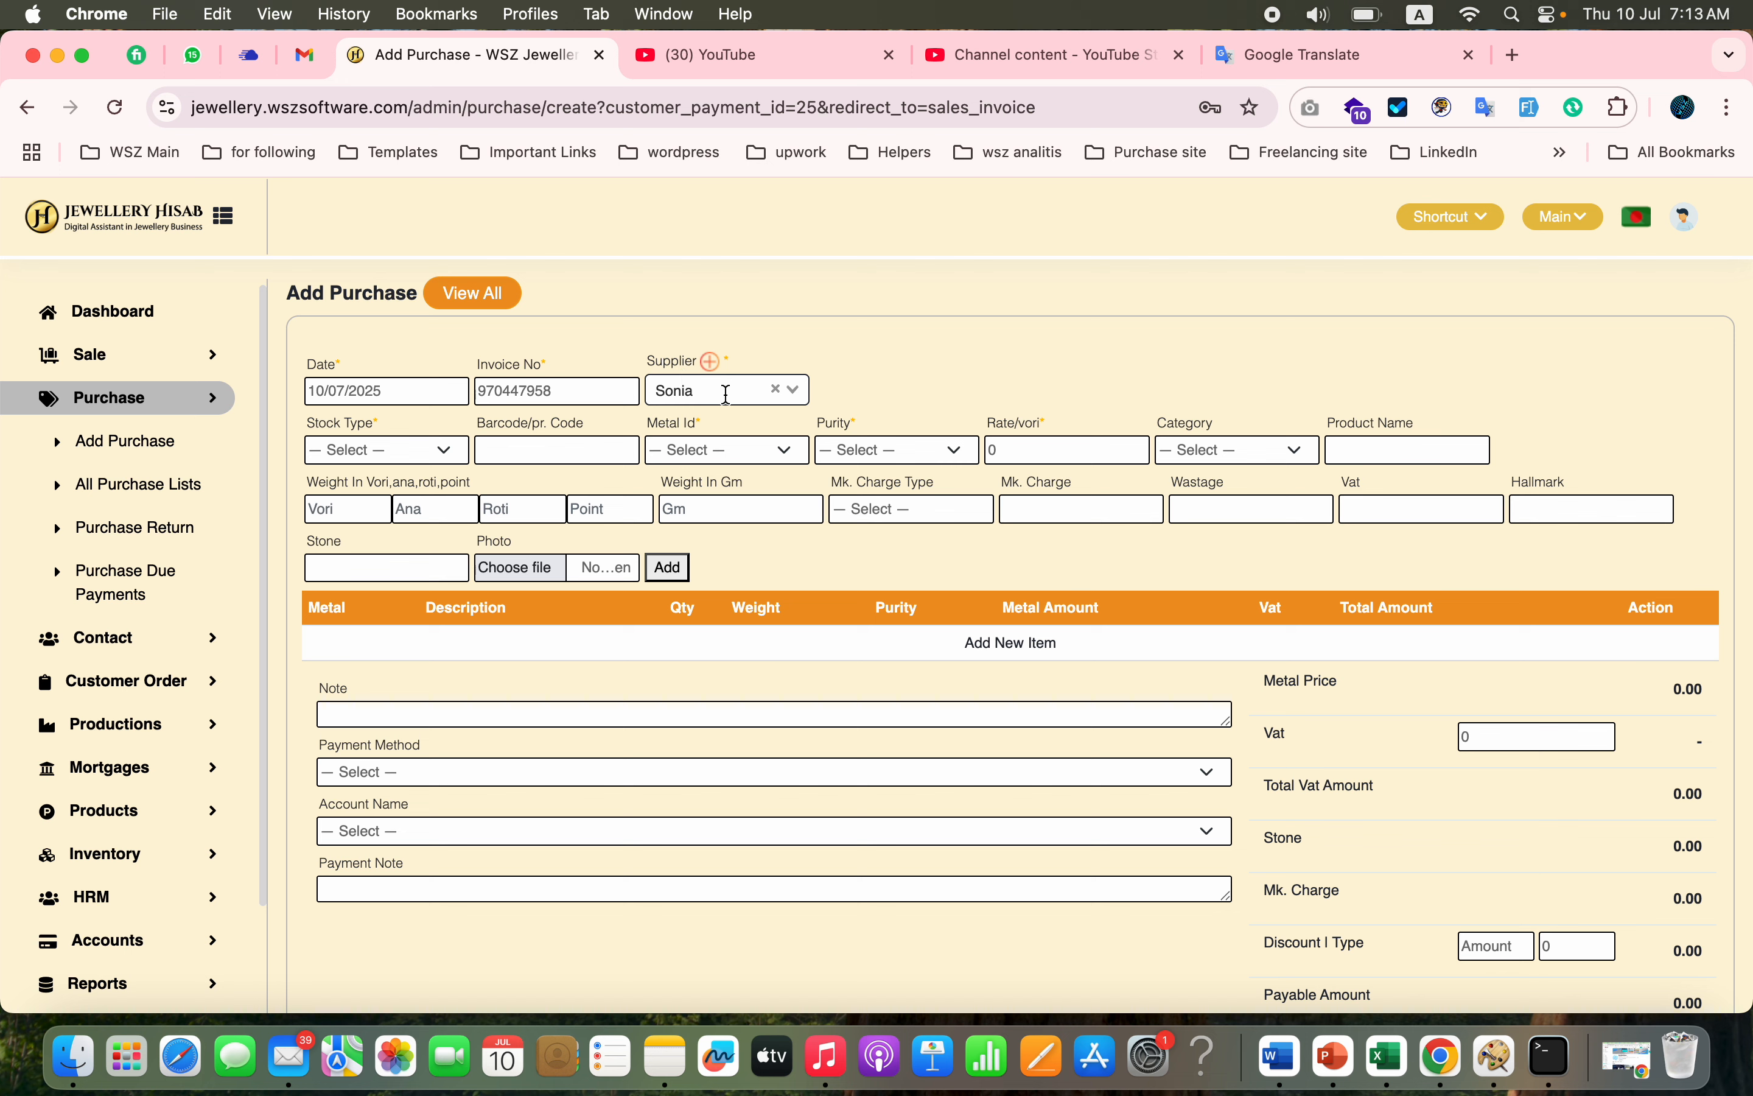
{"action": "left_click", "coordinate": [431, 453]}
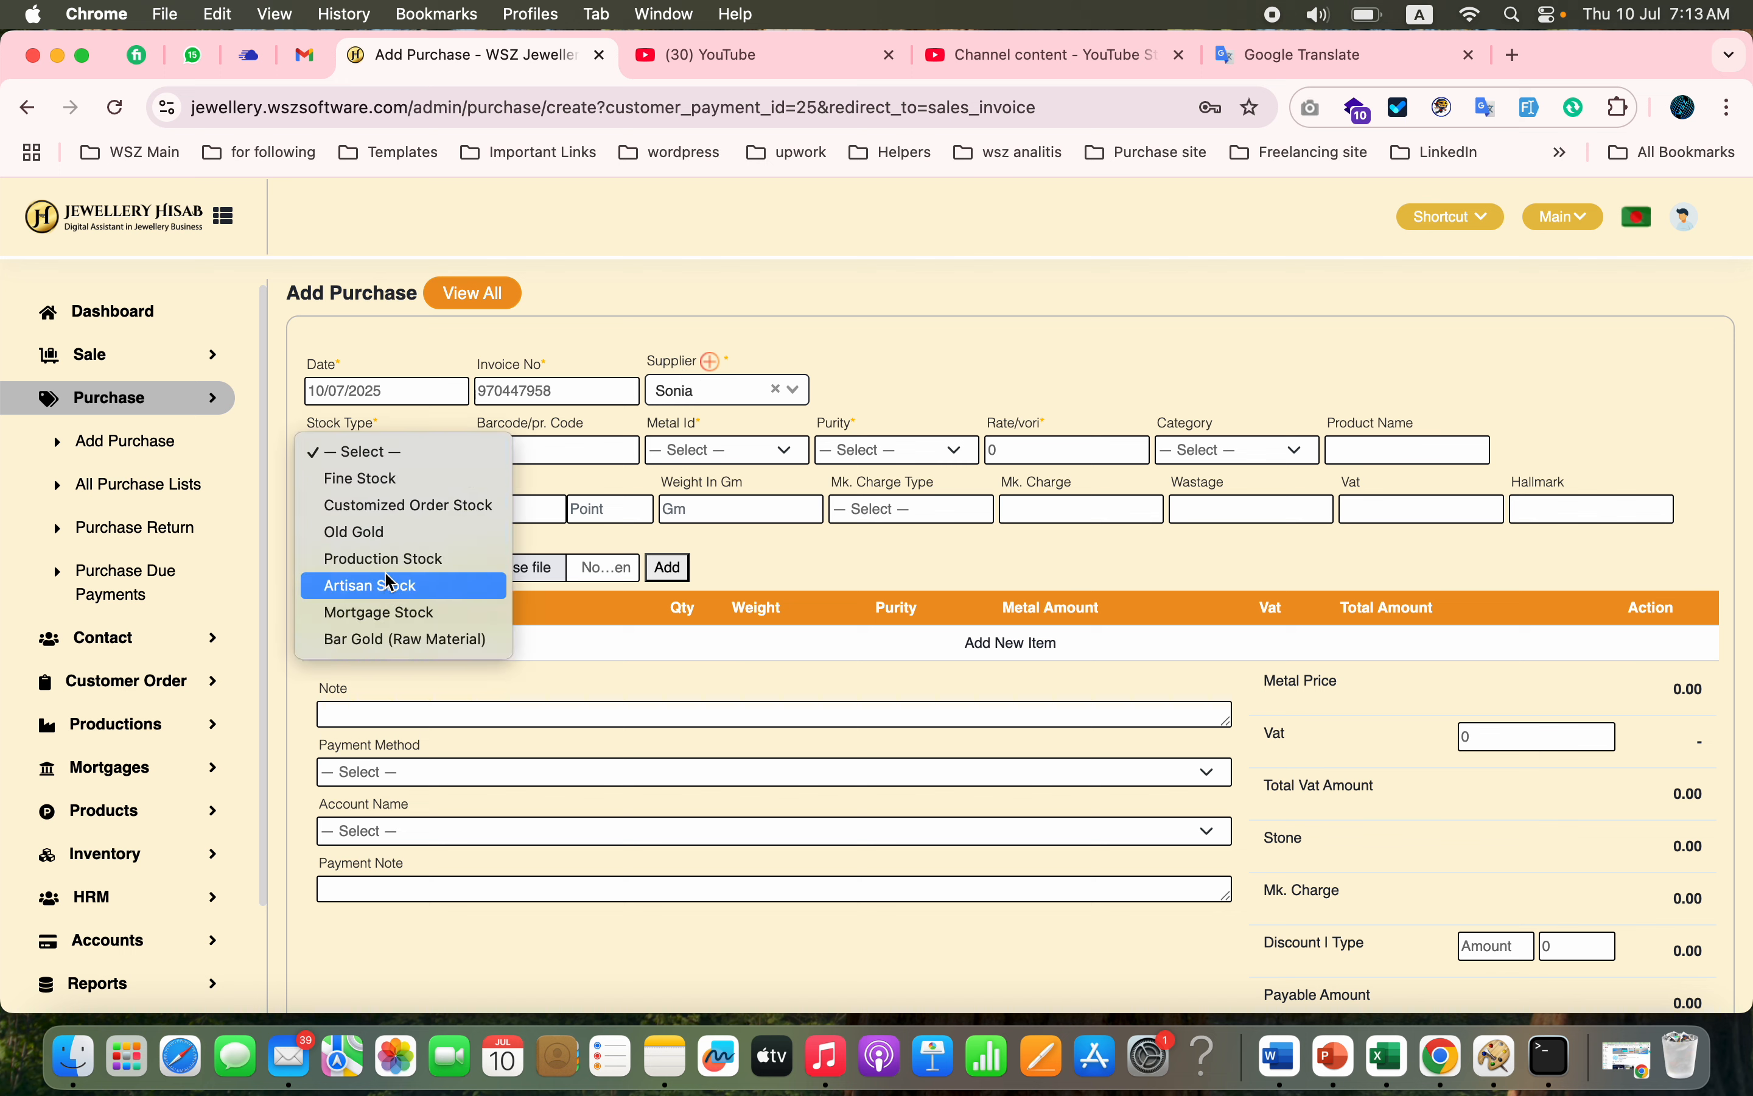
{"action": "left_click", "coordinate": [411, 533]}
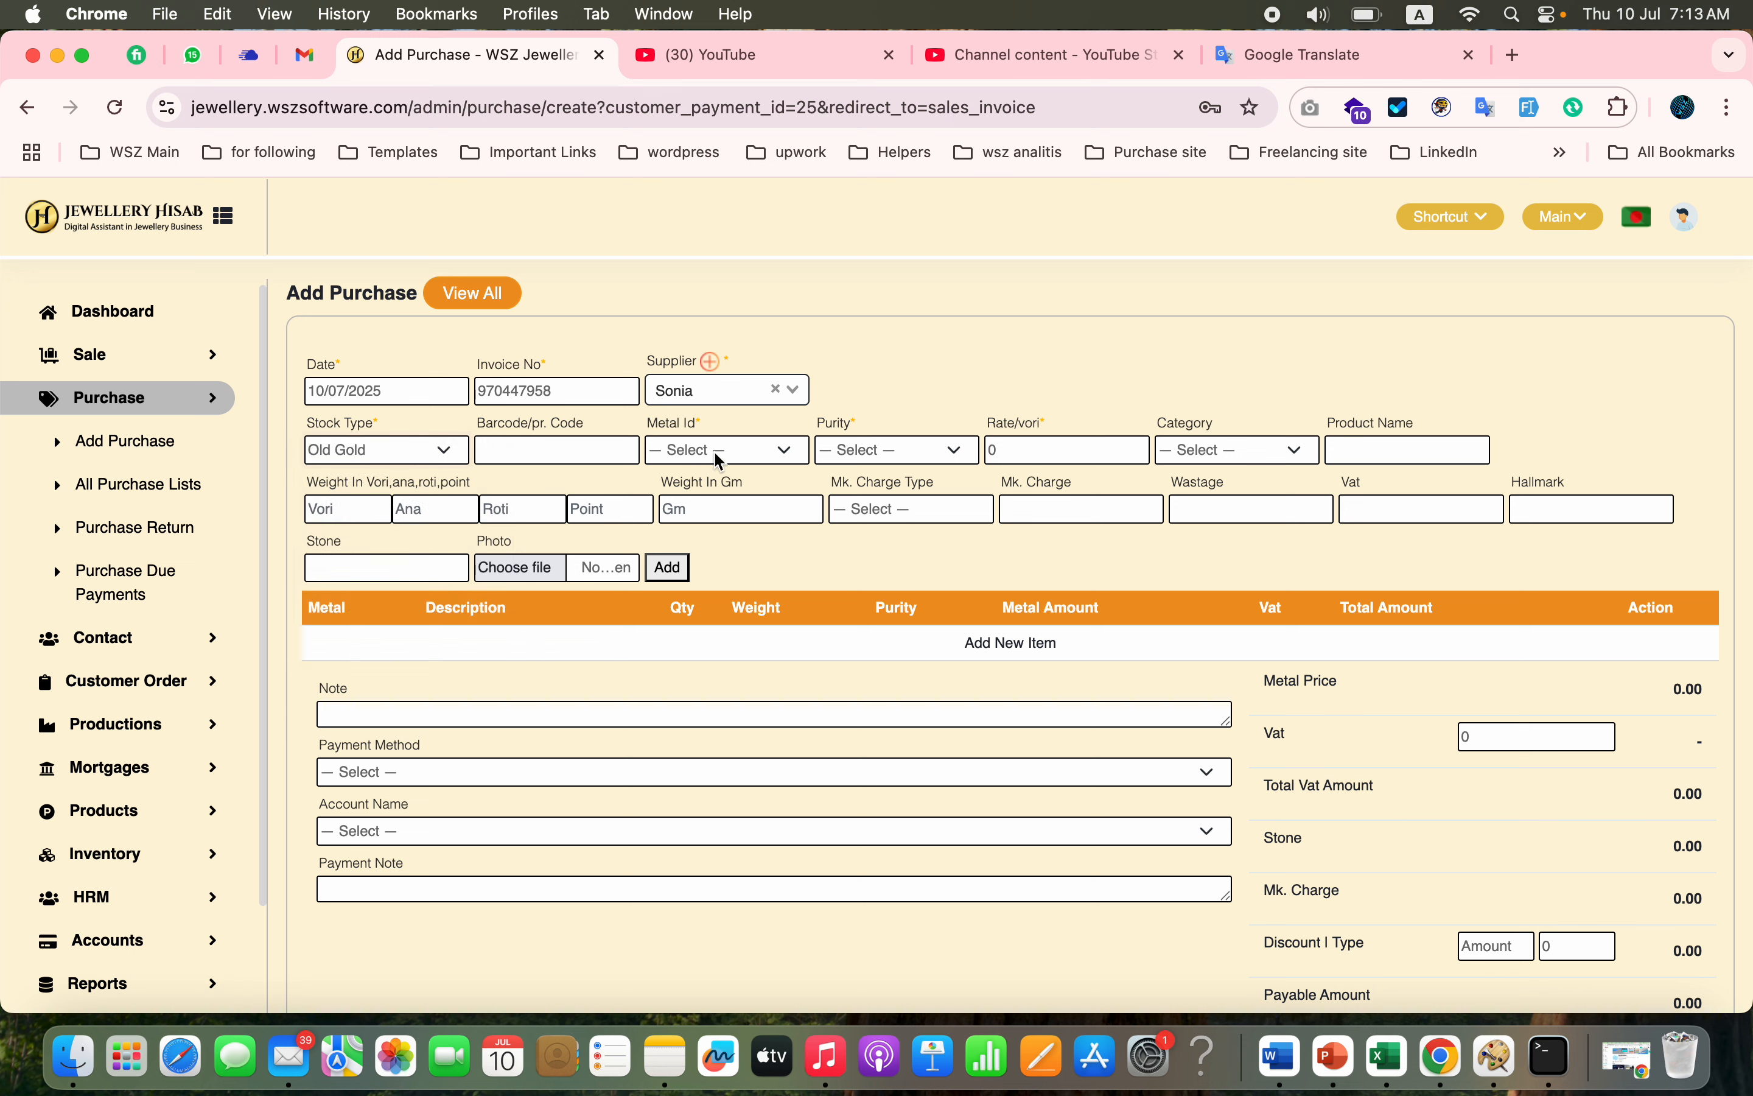
{"action": "left_click", "coordinate": [755, 457]}
{"action": "left_click", "coordinate": [739, 487]}
{"action": "left_click", "coordinate": [929, 450]}
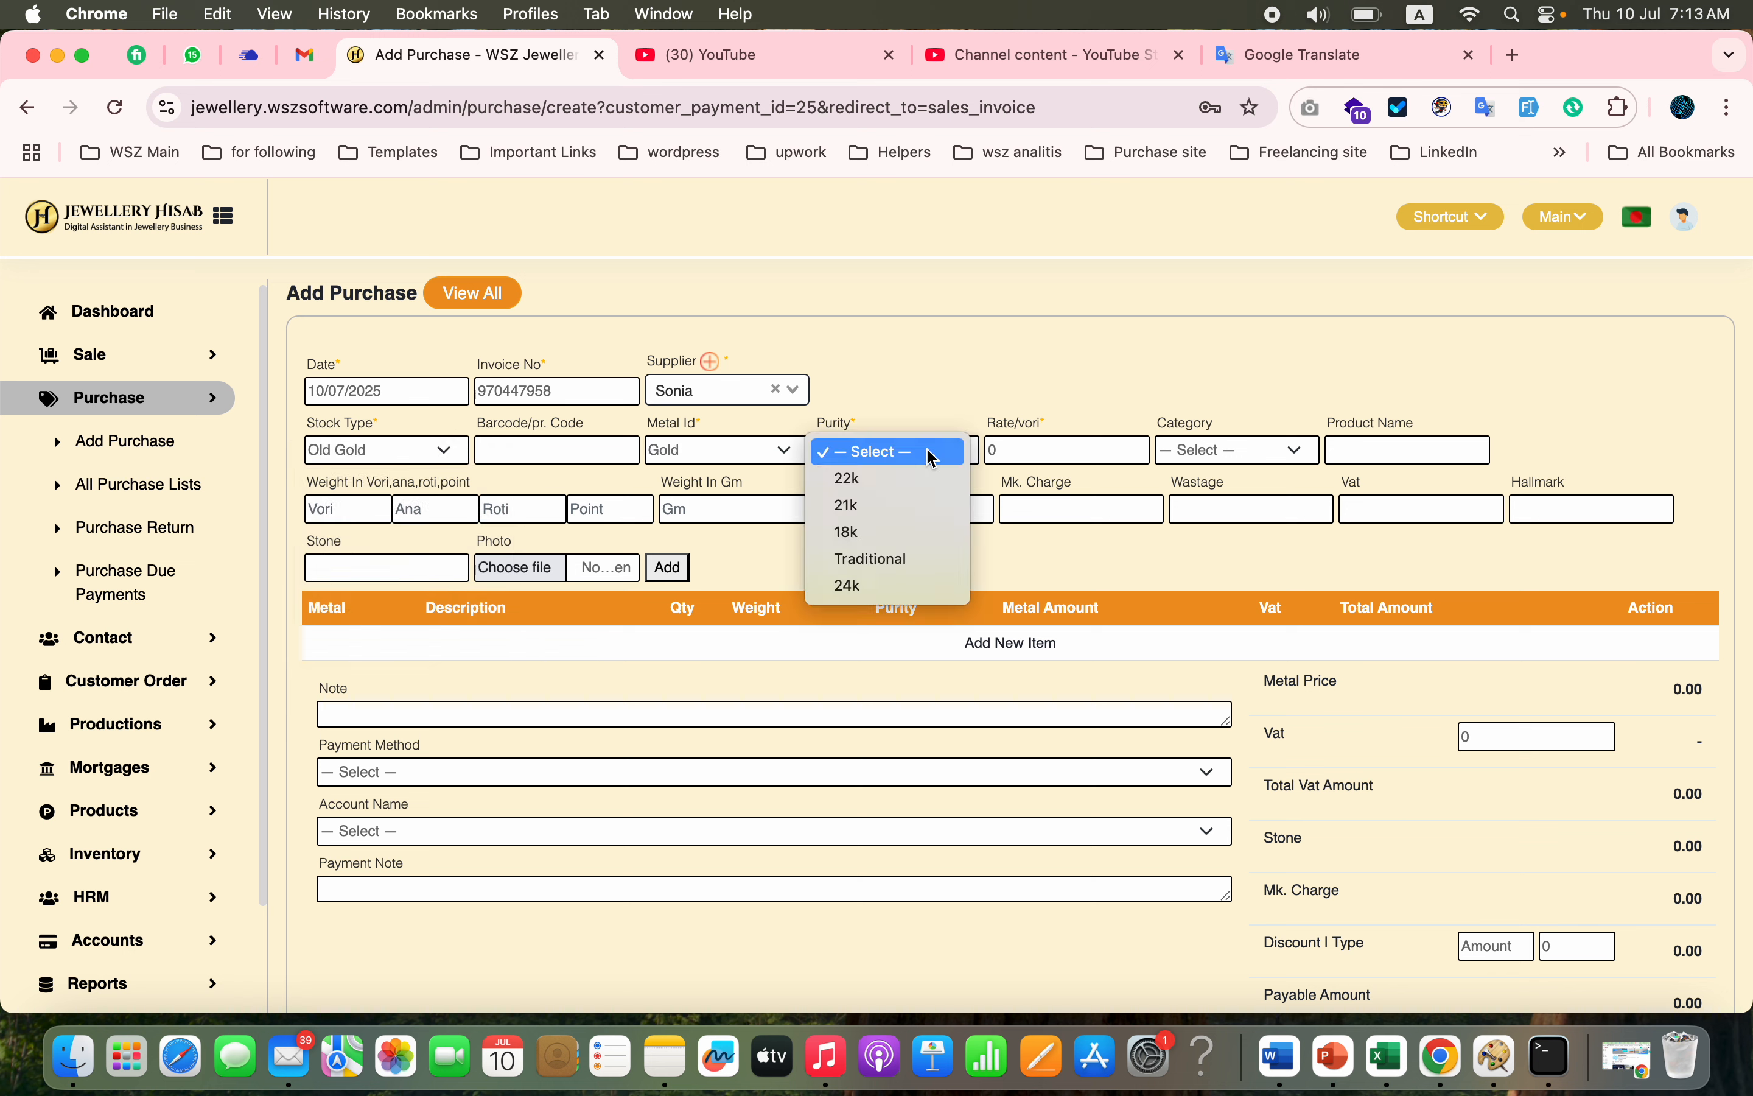
{"action": "left_click", "coordinate": [862, 533]}
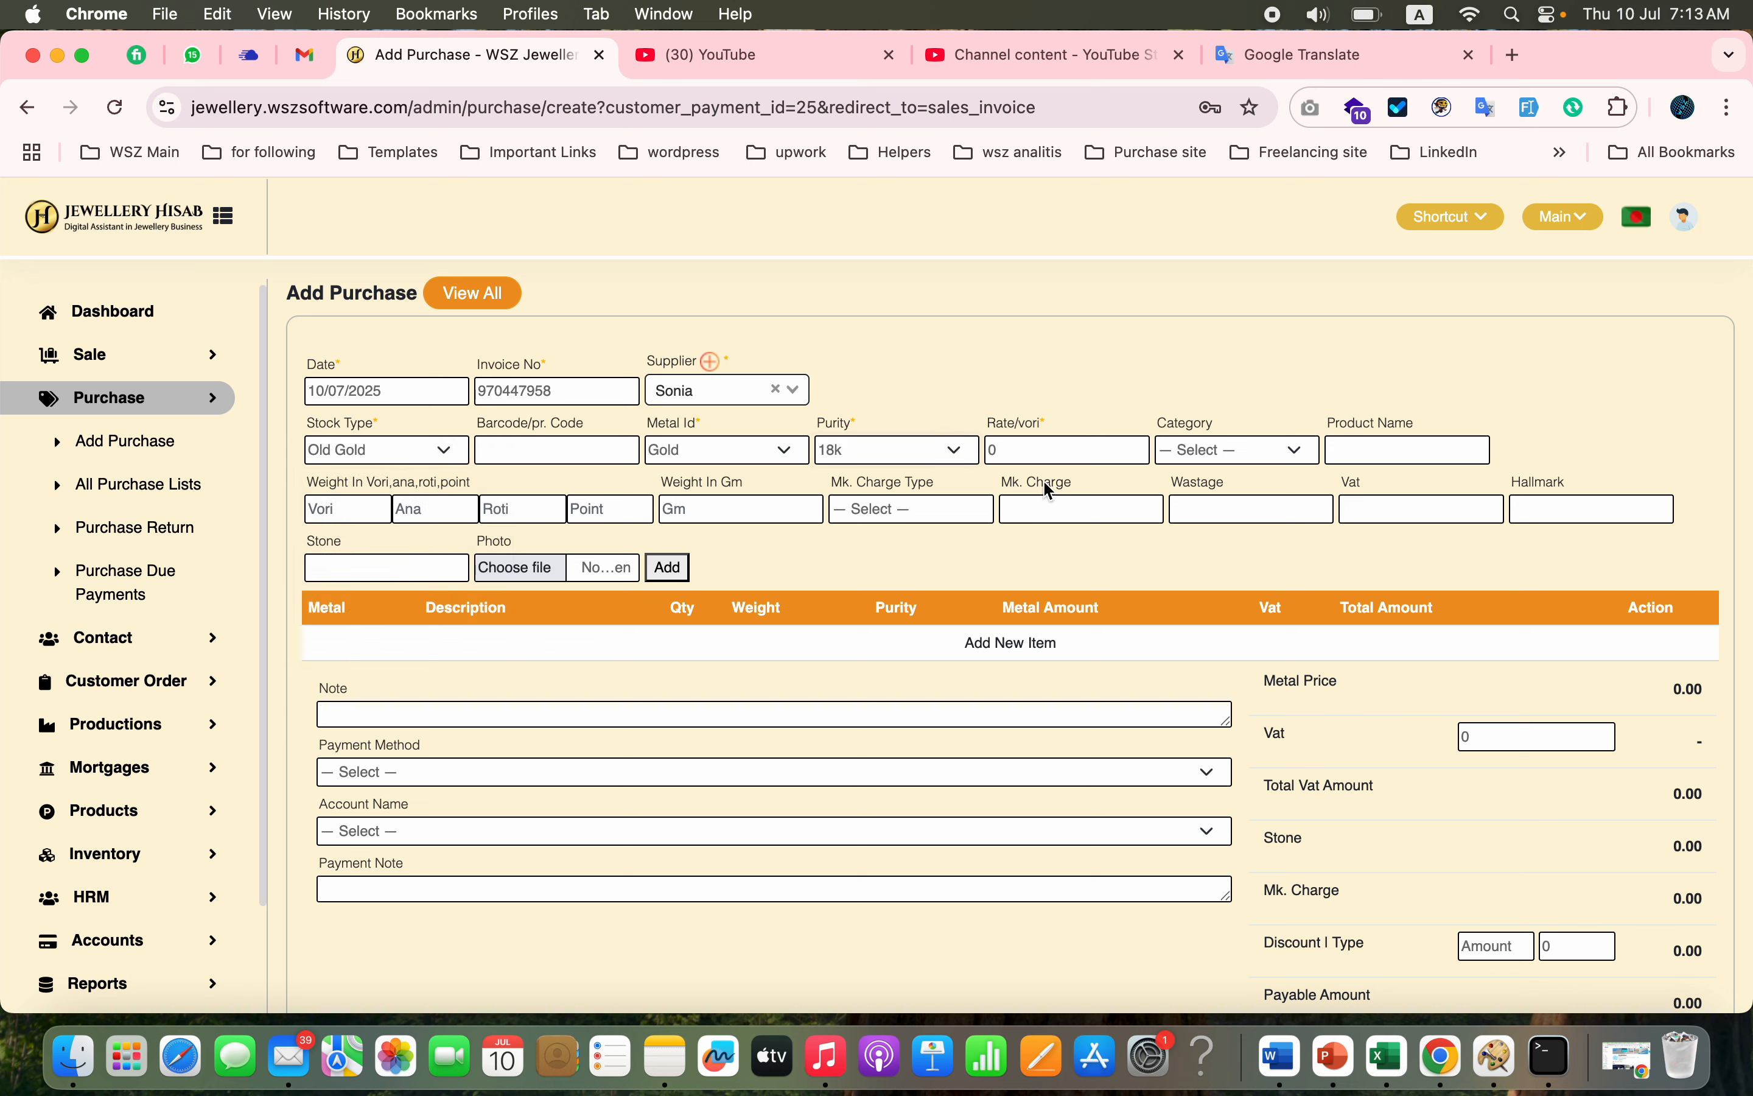
Step: Set the old gold item's category to Bangle, weight to 1 Vori and wastage to 20, and add it to the purchase
{"action": "left_click", "coordinate": [1232, 458]}
{"action": "left_click", "coordinate": [1207, 508]}
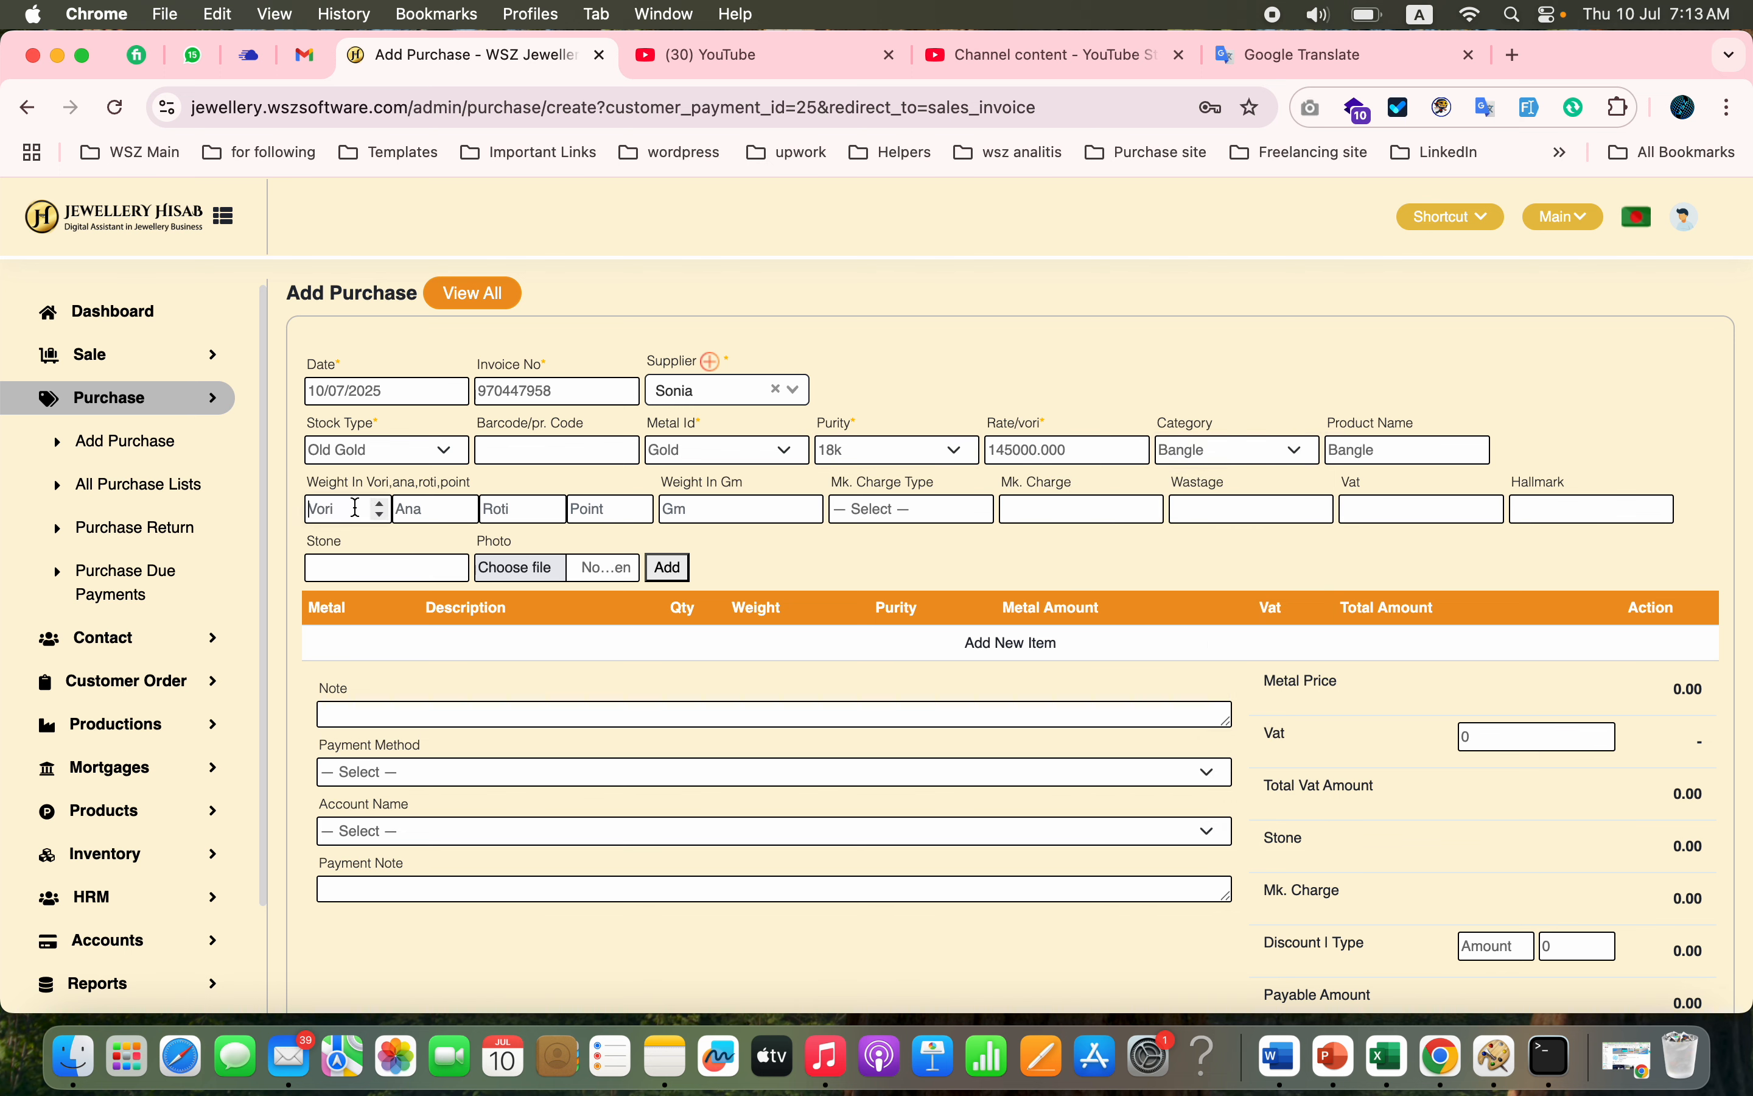
{"action": "type", "text": "1"}
{"action": "left_click", "coordinate": [1216, 511]}
{"action": "type", "text": "20"}
{"action": "scroll", "coordinate": [1391, 743], "scroll_direction": "down", "scroll_amount": 5}
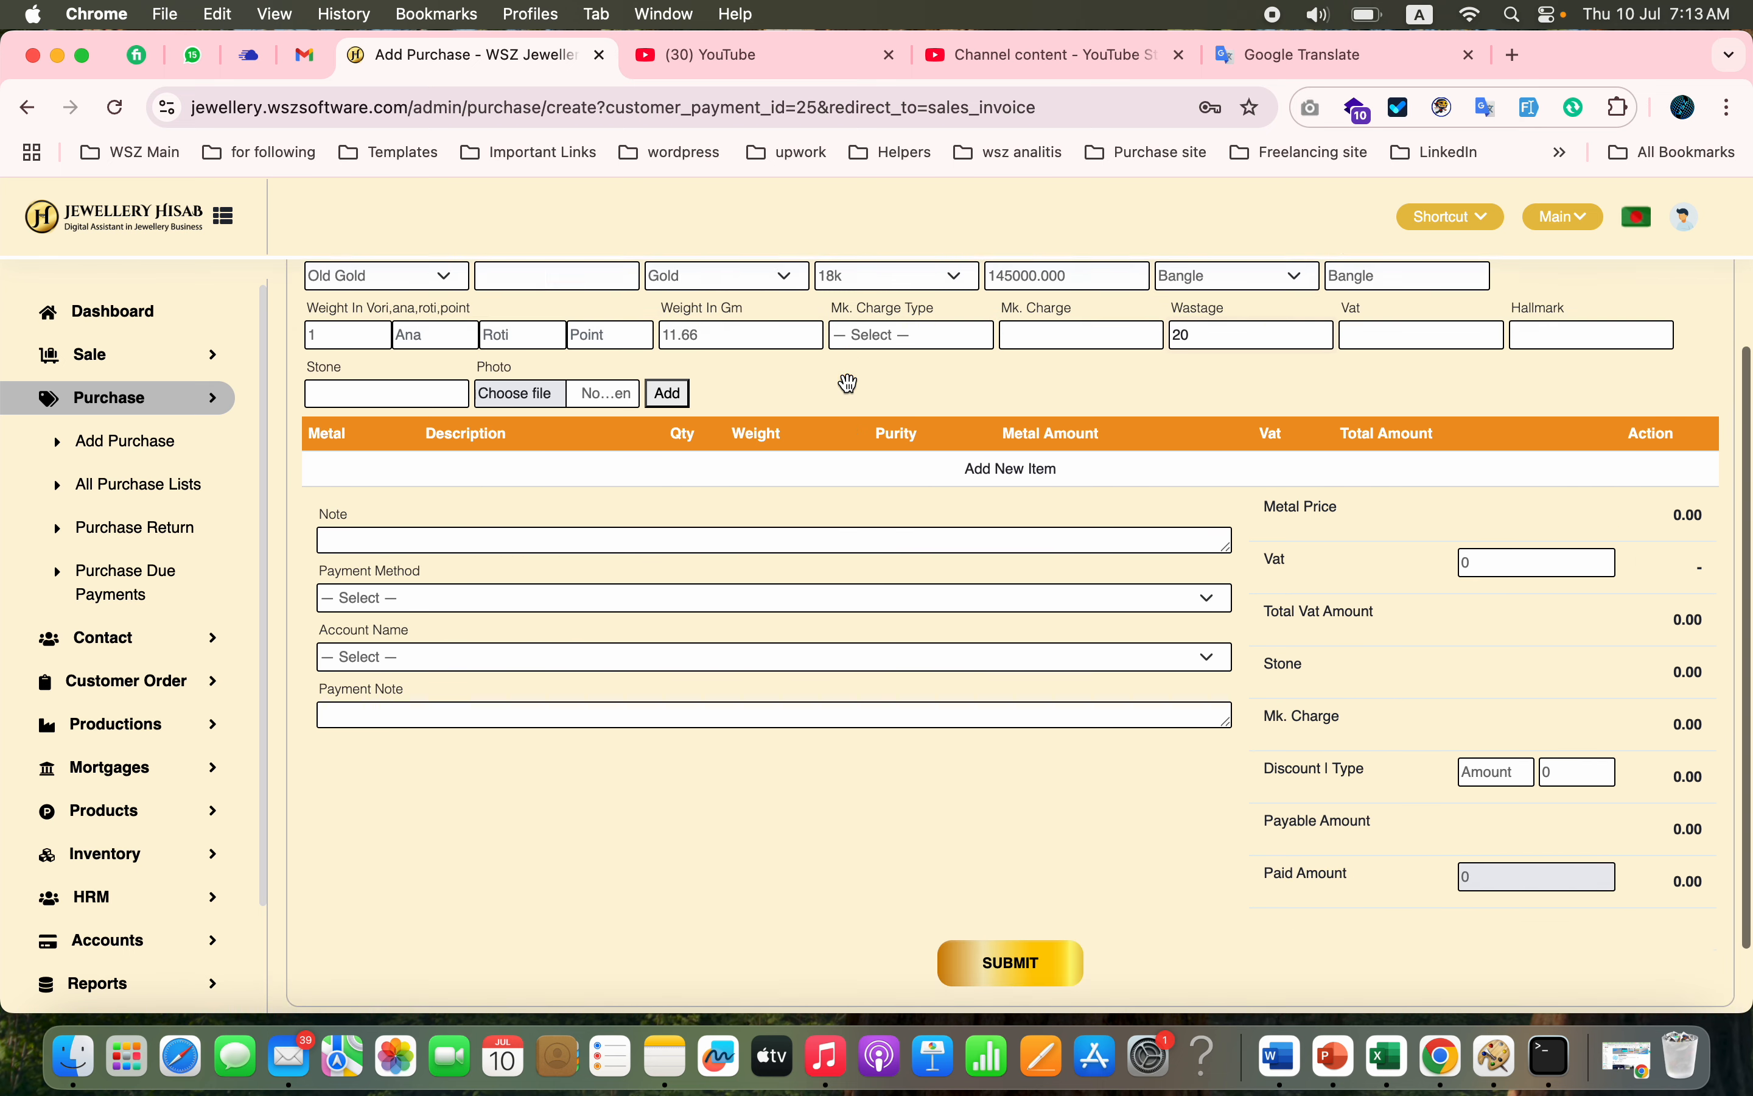
{"action": "scroll", "coordinate": [850, 383], "scroll_direction": "up", "scroll_amount": 5}
{"action": "left_click", "coordinate": [668, 566]}
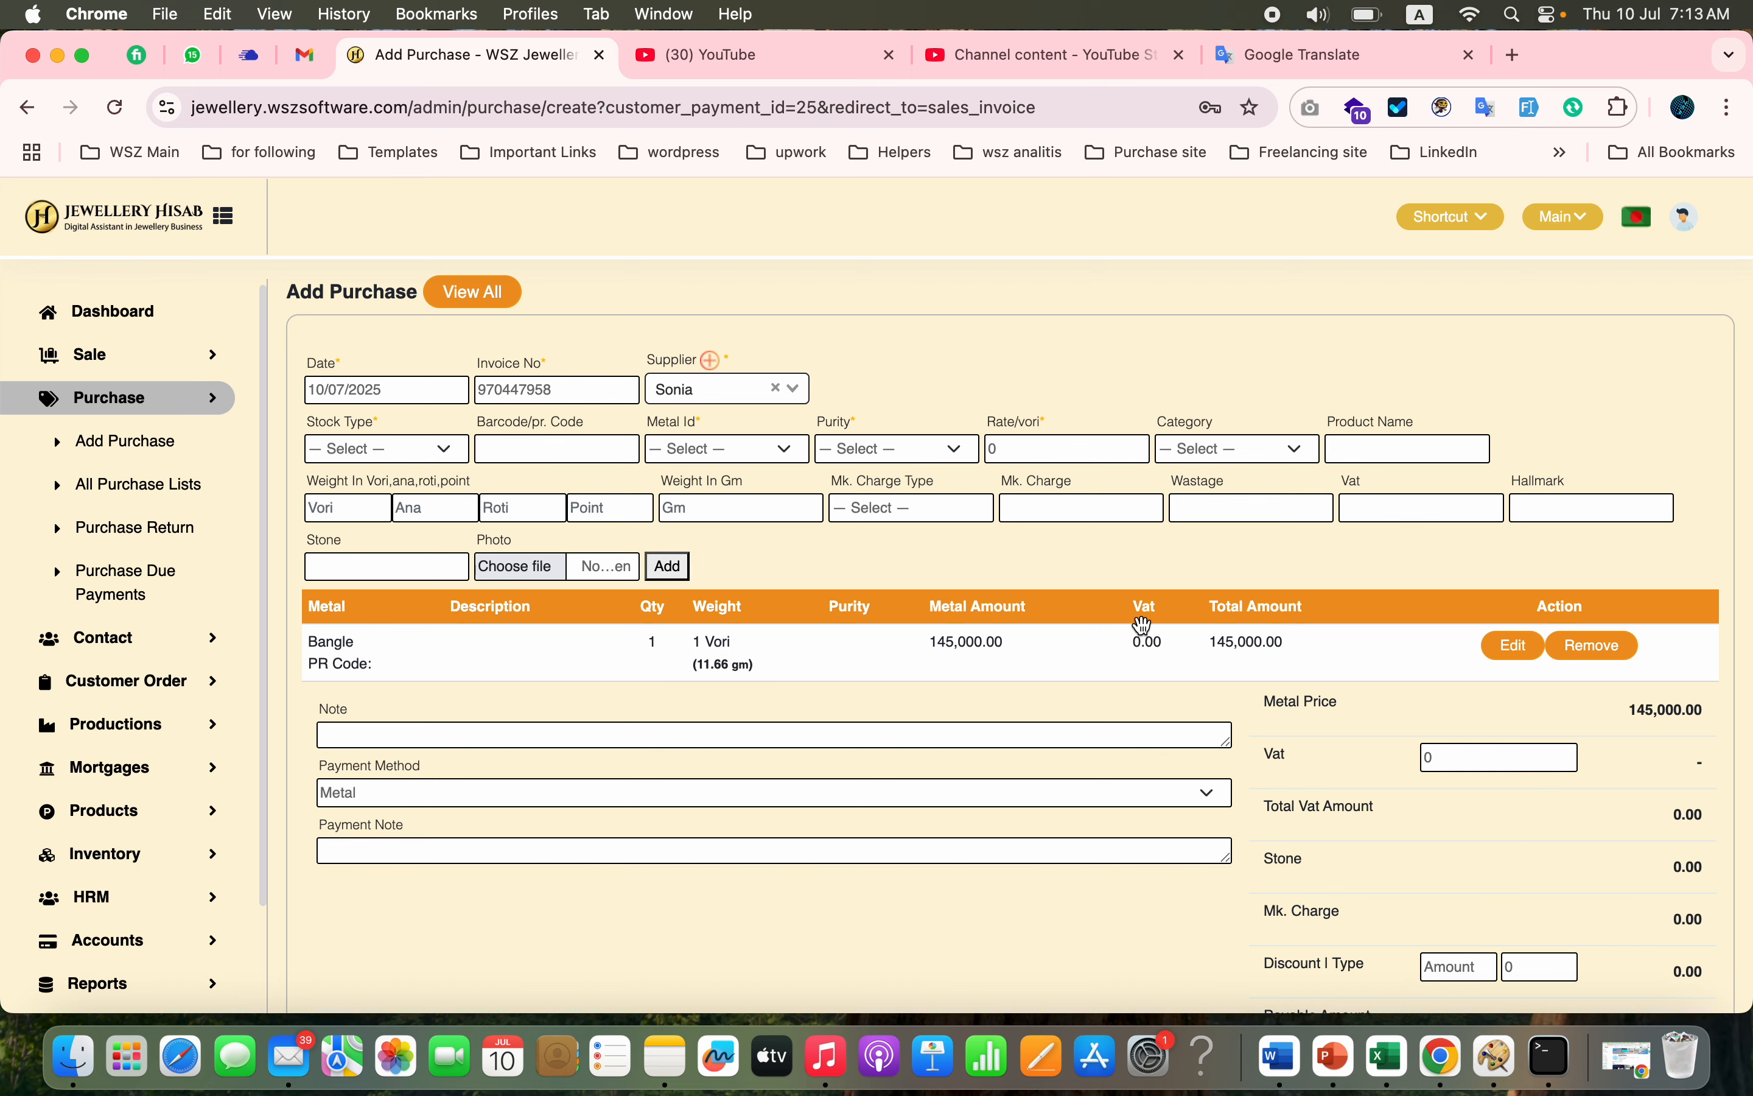
Step: Check the purchase's metal price and payable amount, apply a fixed-amount discount of 6000, and submit the purchase
{"action": "scroll", "coordinate": [1356, 803], "scroll_direction": "down", "scroll_amount": 4}
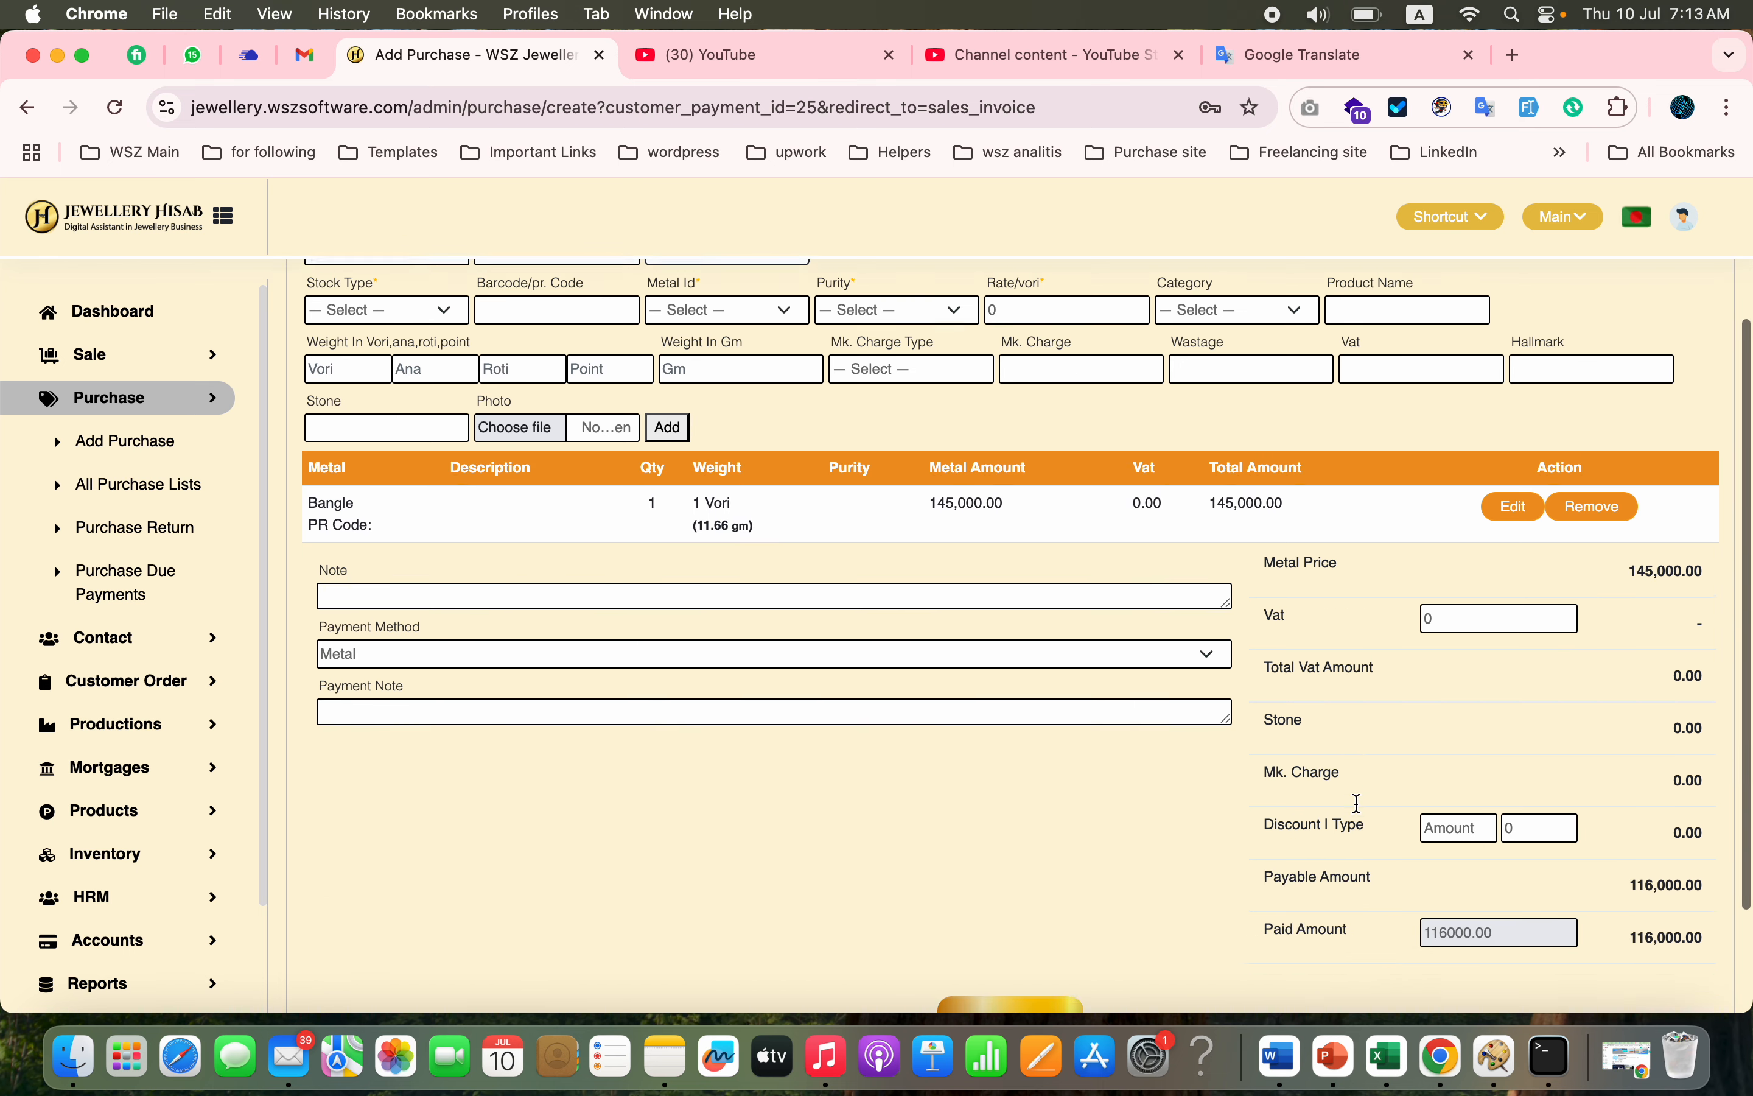
{"action": "scroll", "coordinate": [1355, 802], "scroll_direction": "down", "scroll_amount": 4}
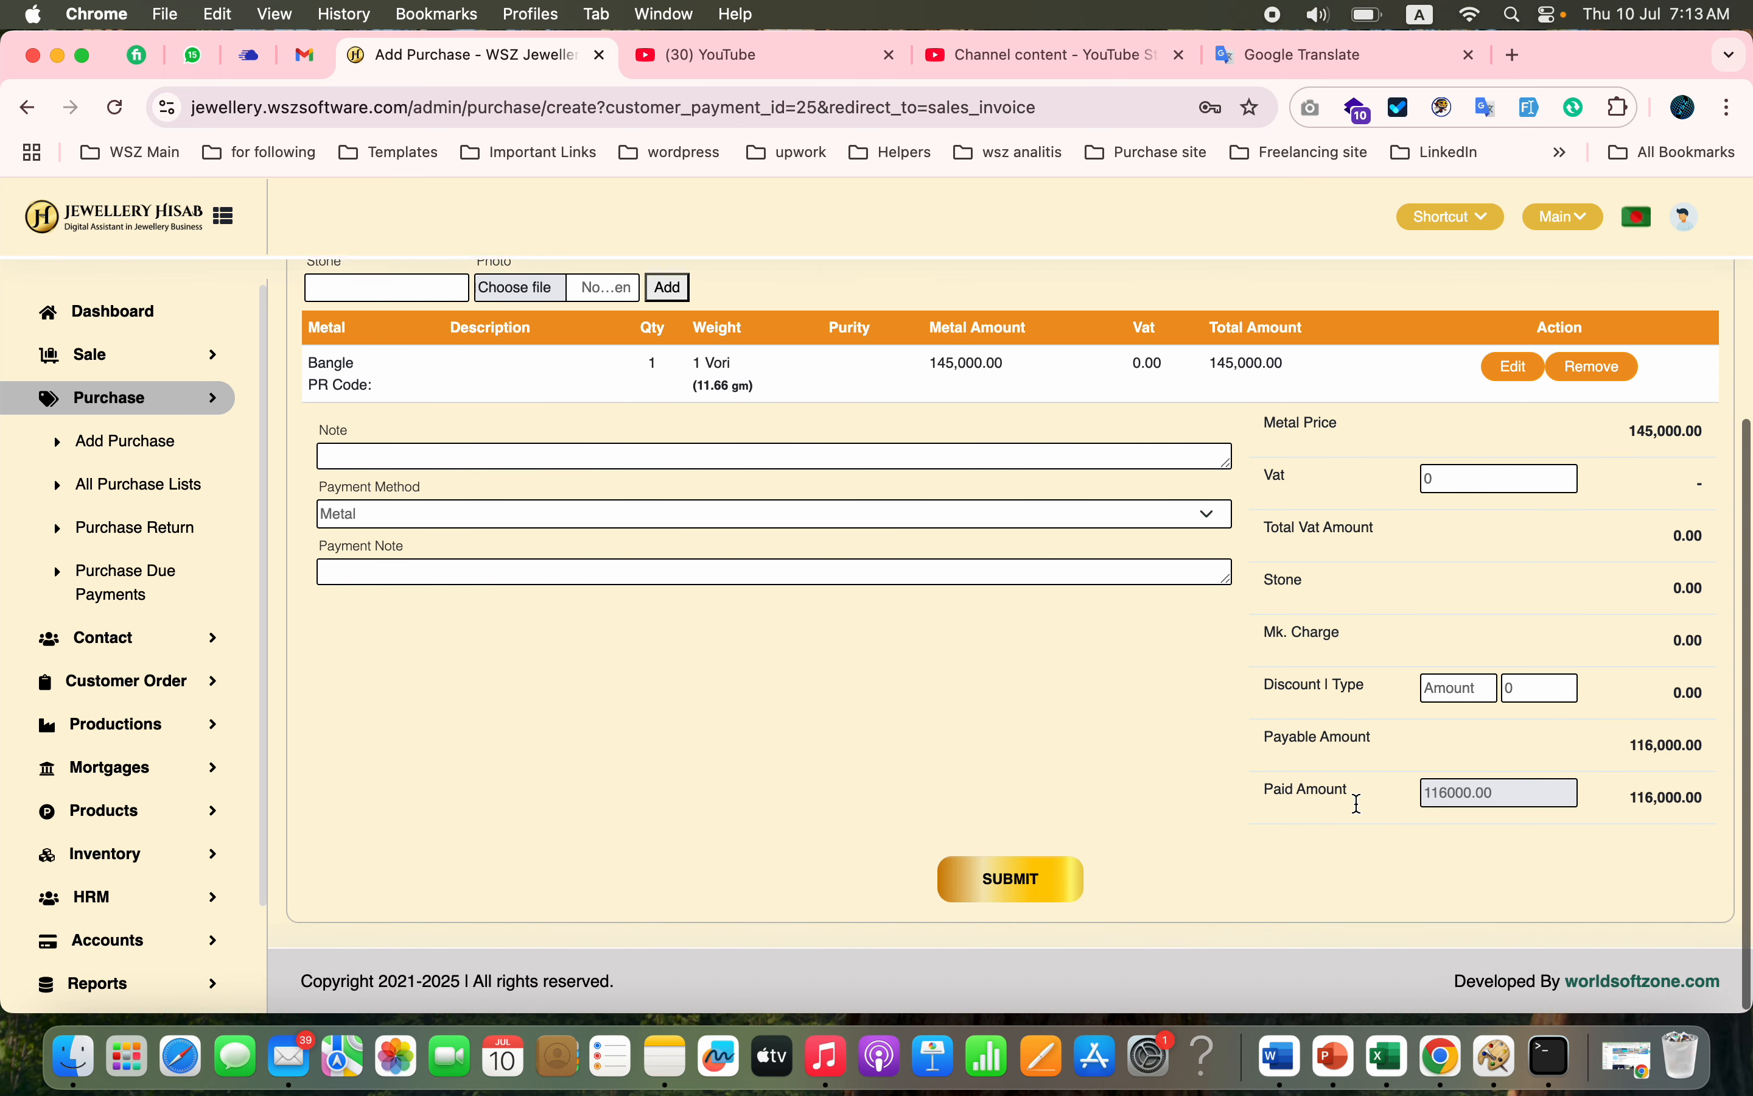
{"action": "double_click", "coordinate": [1669, 430]}
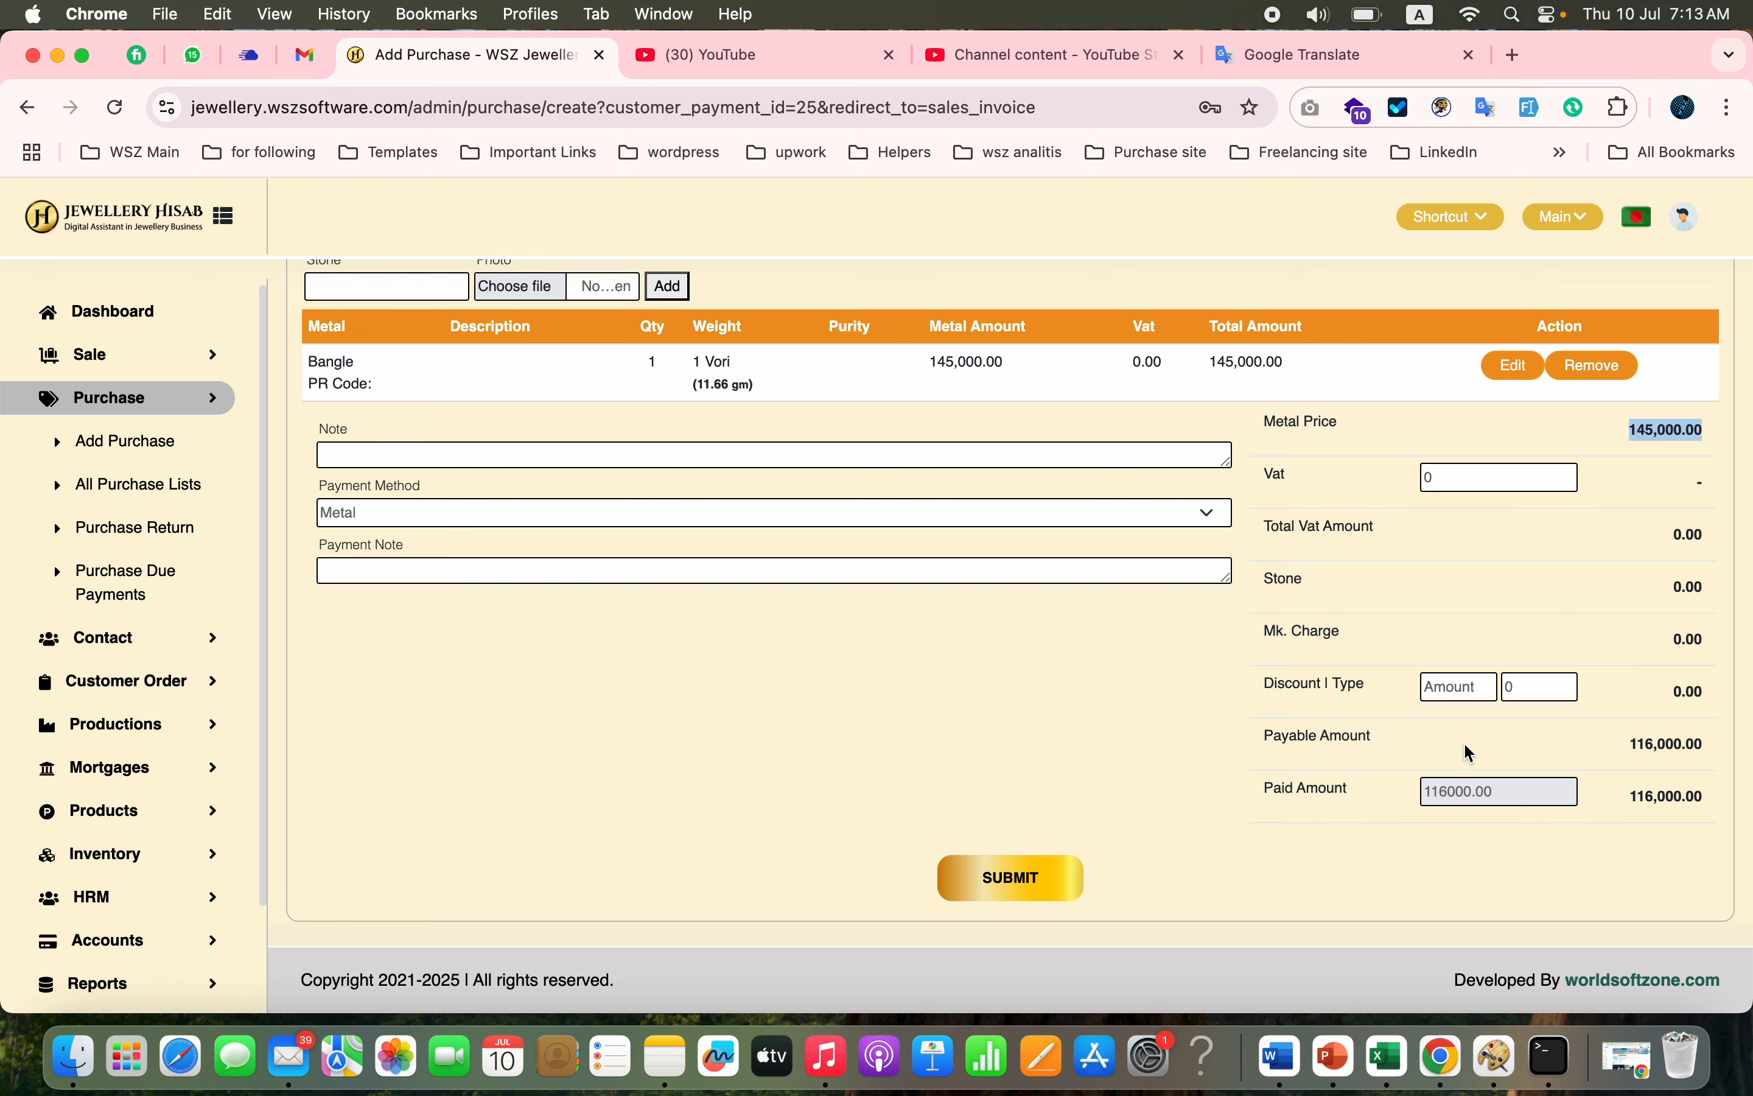
{"action": "double_click", "coordinate": [1664, 746]}
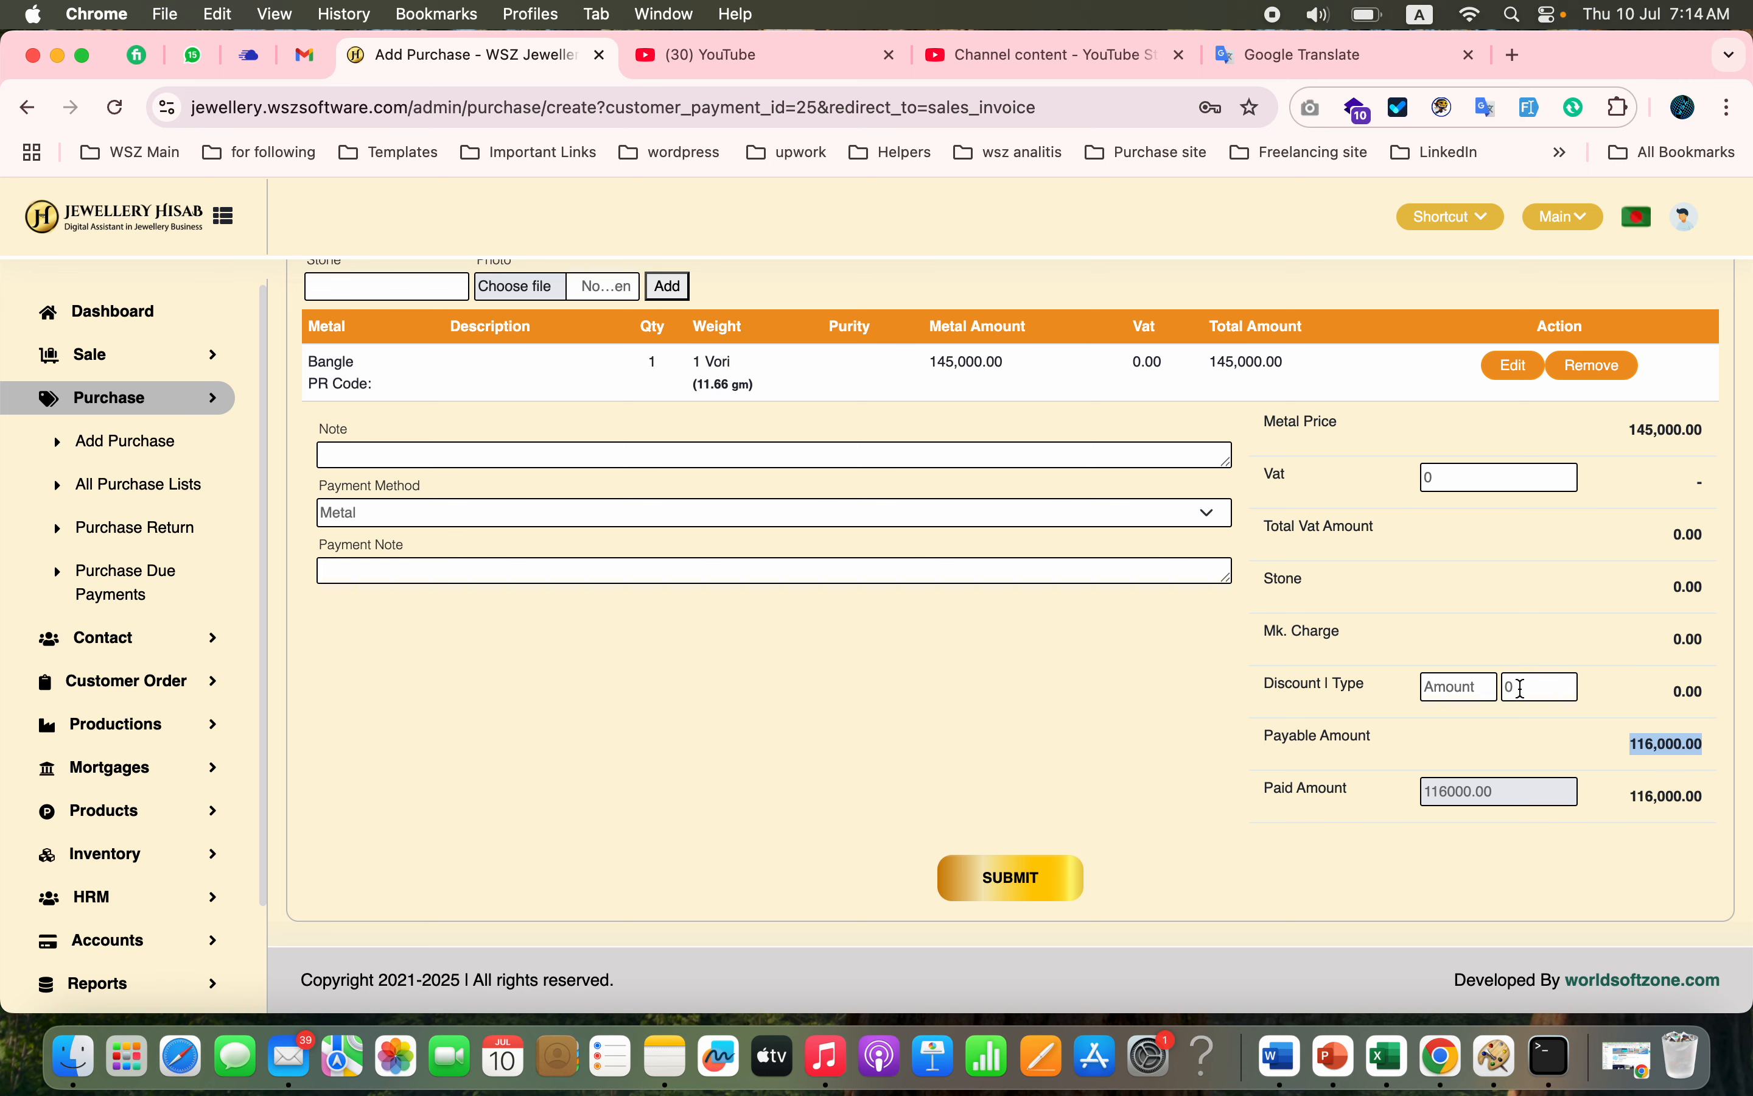
{"action": "double_click", "coordinate": [1521, 688]}
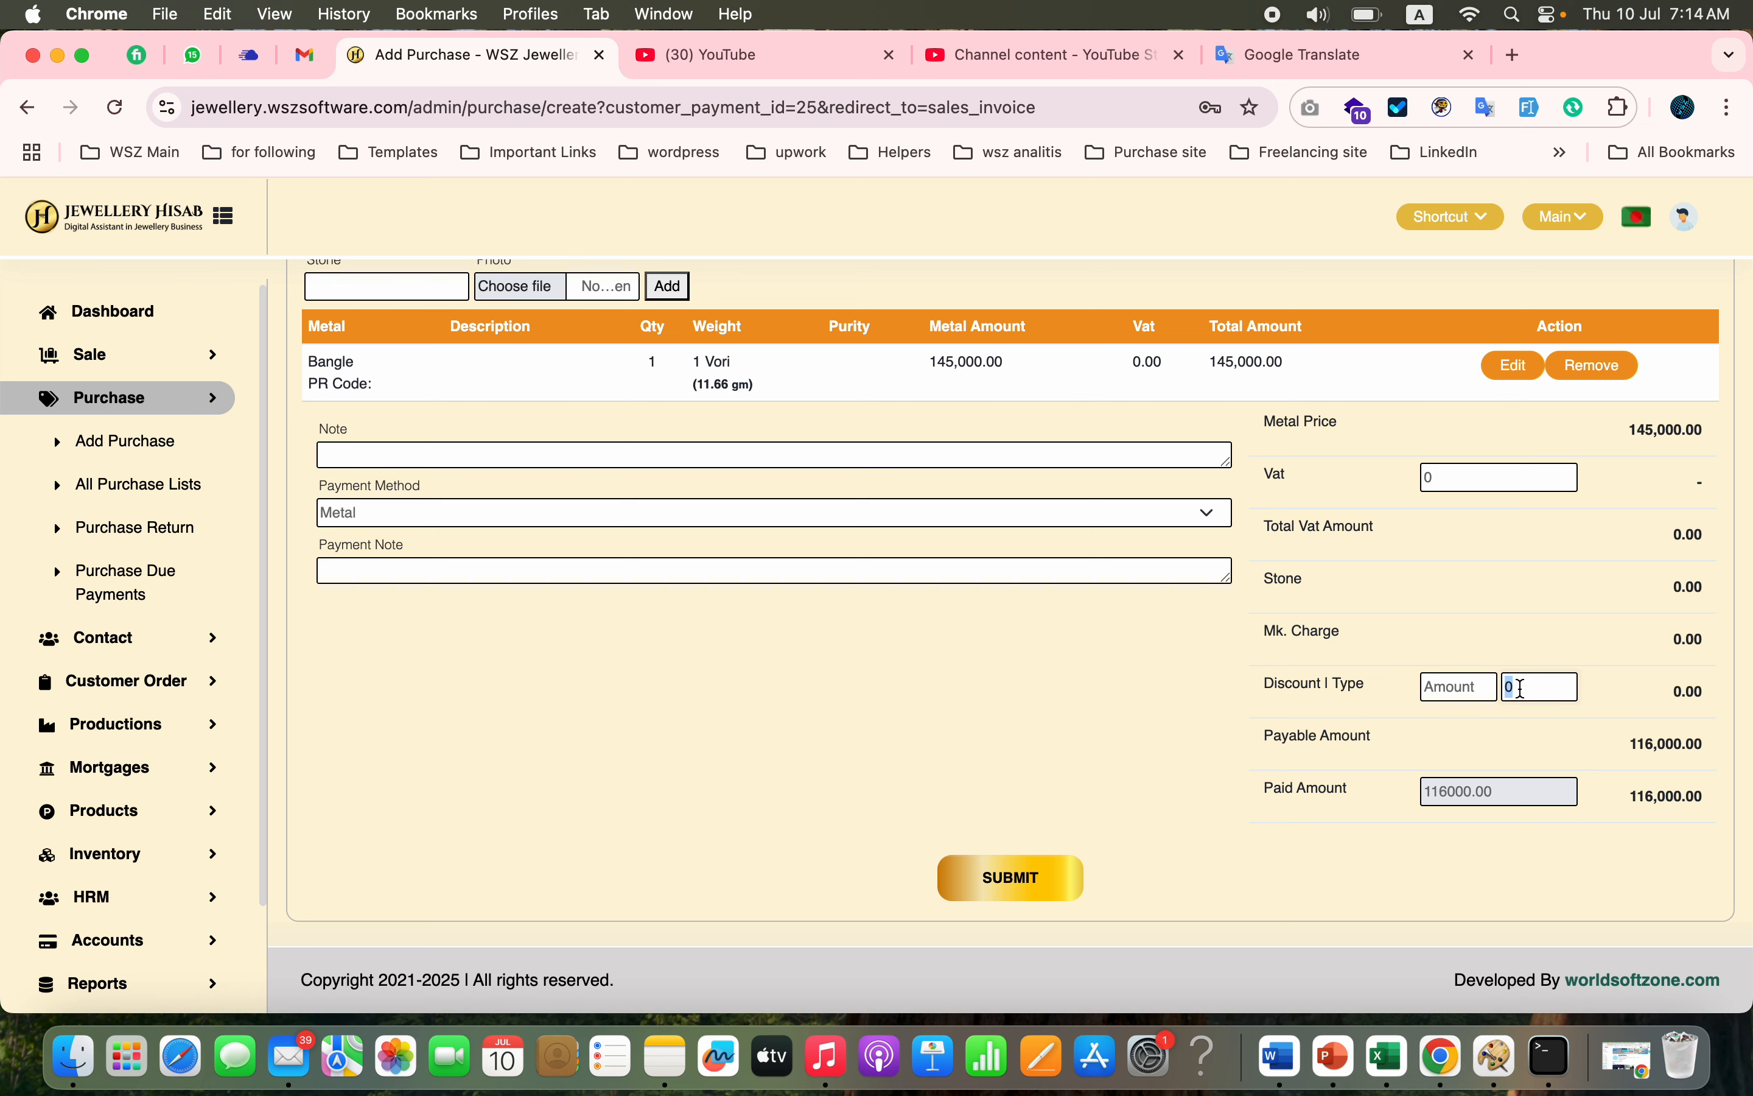
{"action": "type", "text": "6000"}
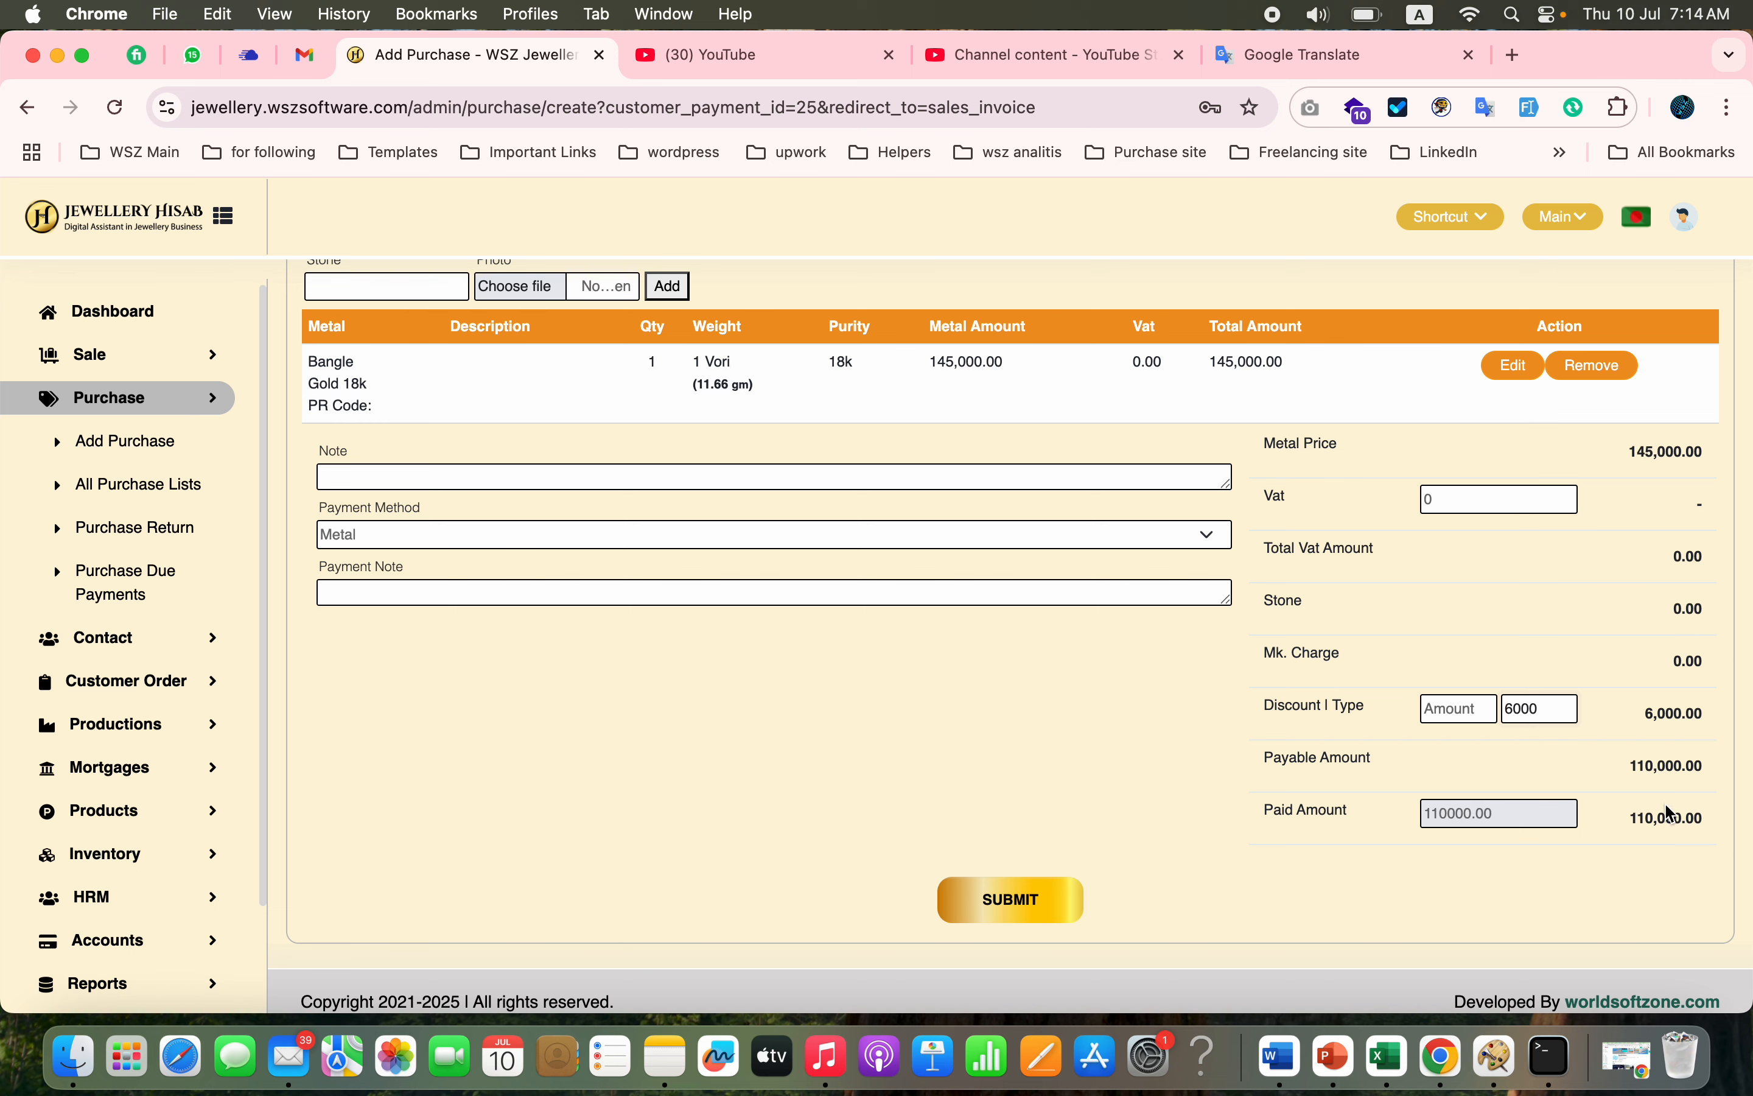
{"action": "left_click", "coordinate": [1037, 907]}
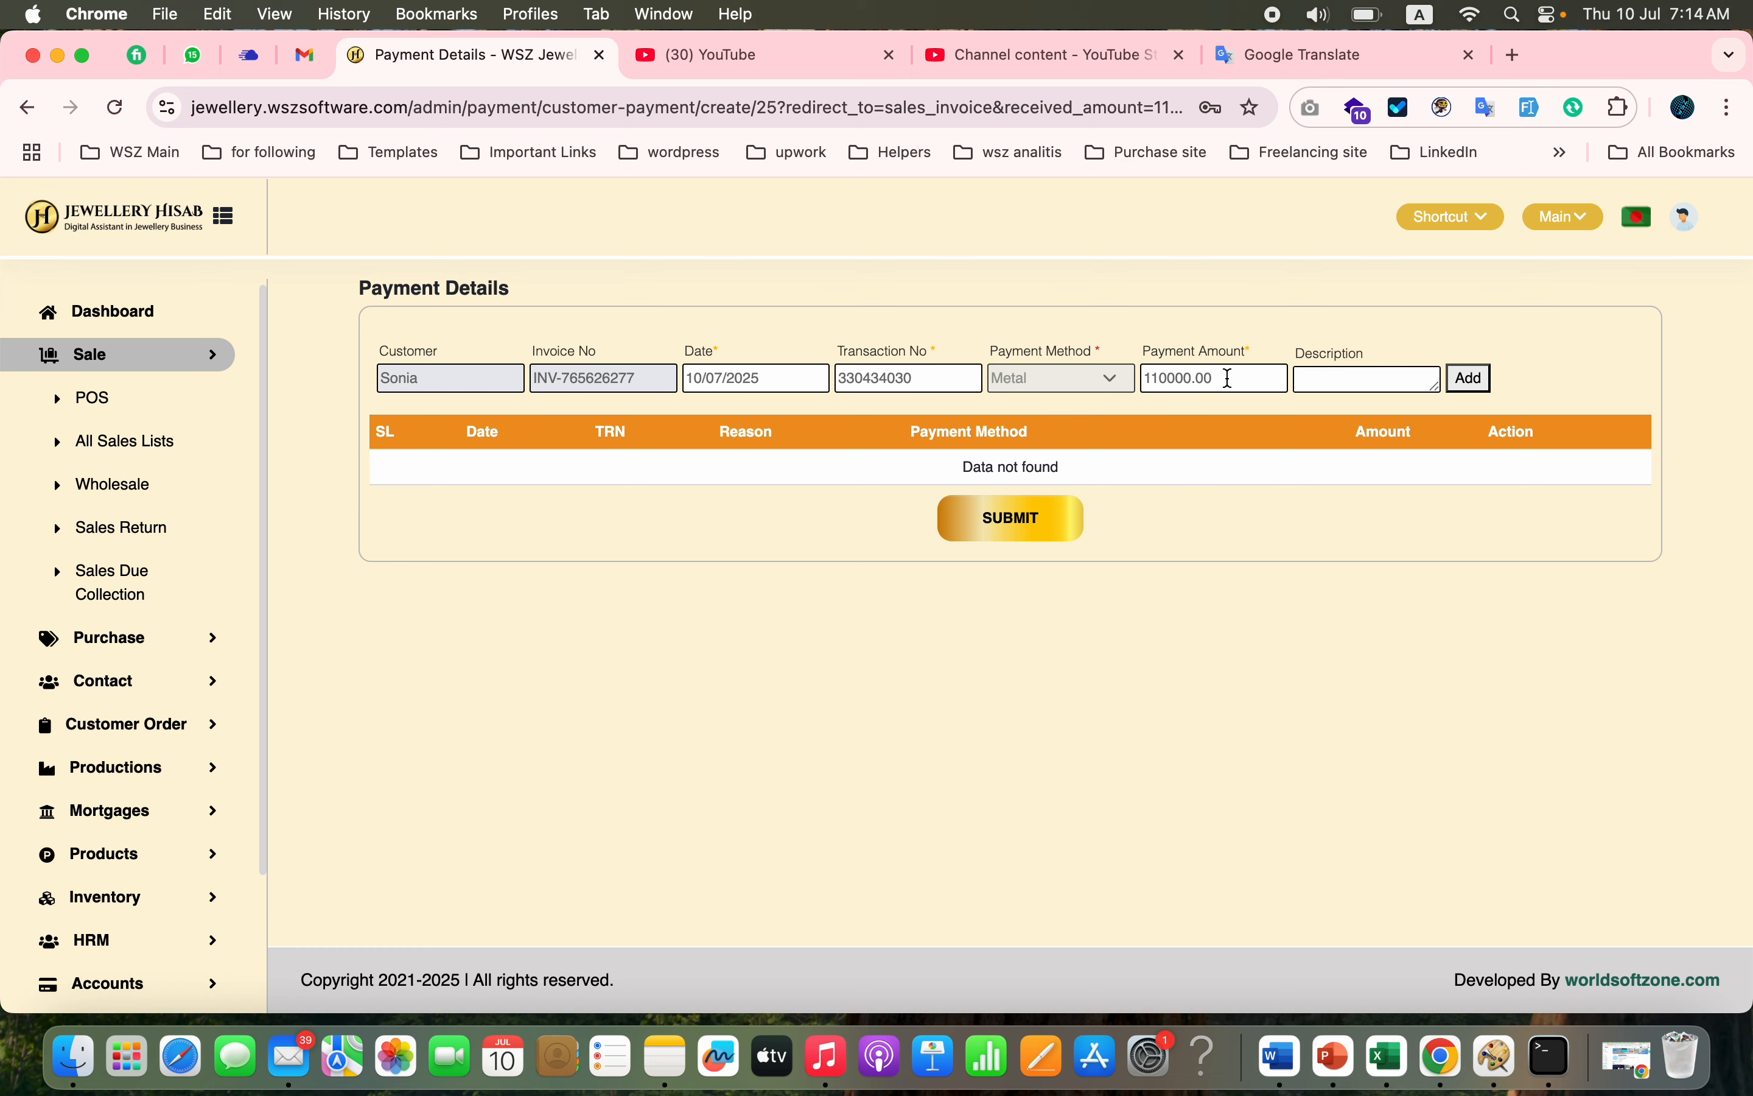
Step: Add the metal payment of 110000 and a cash payment of 15000 to the order's payment details
{"action": "left_click", "coordinate": [1478, 384]}
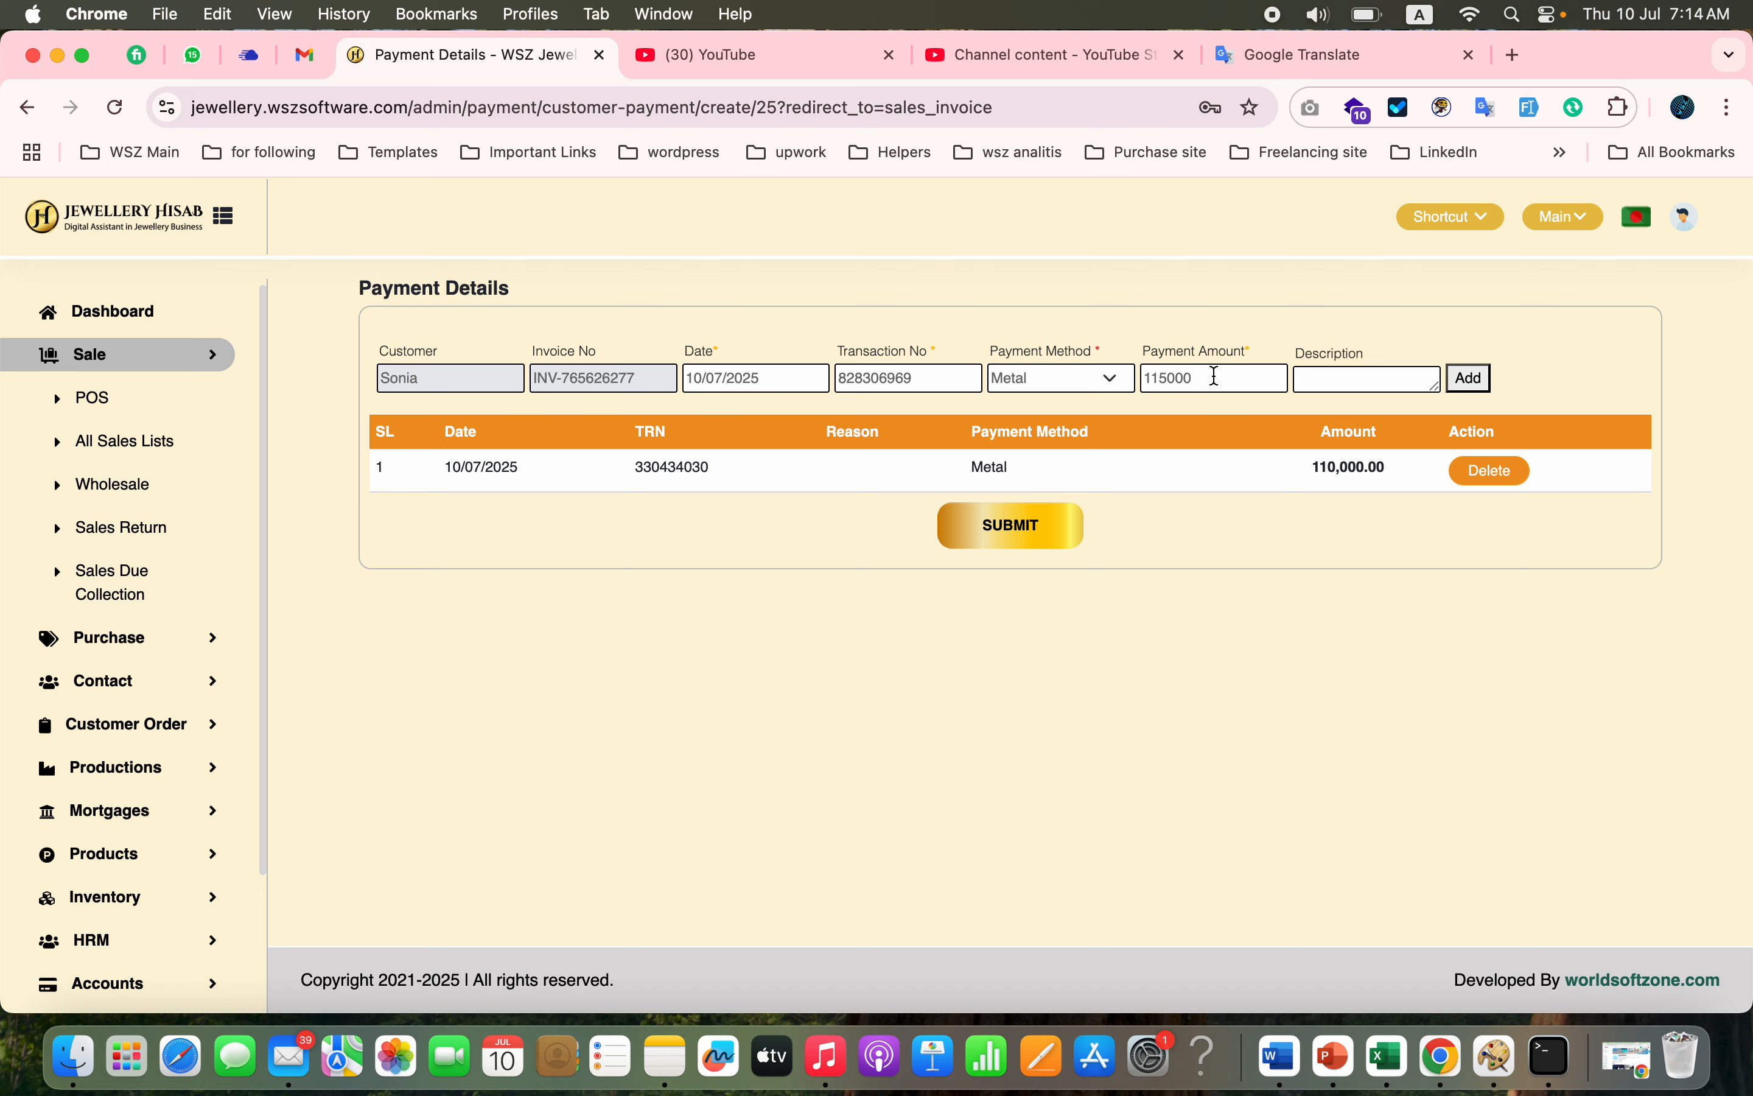
{"action": "left_click", "coordinate": [1086, 383]}
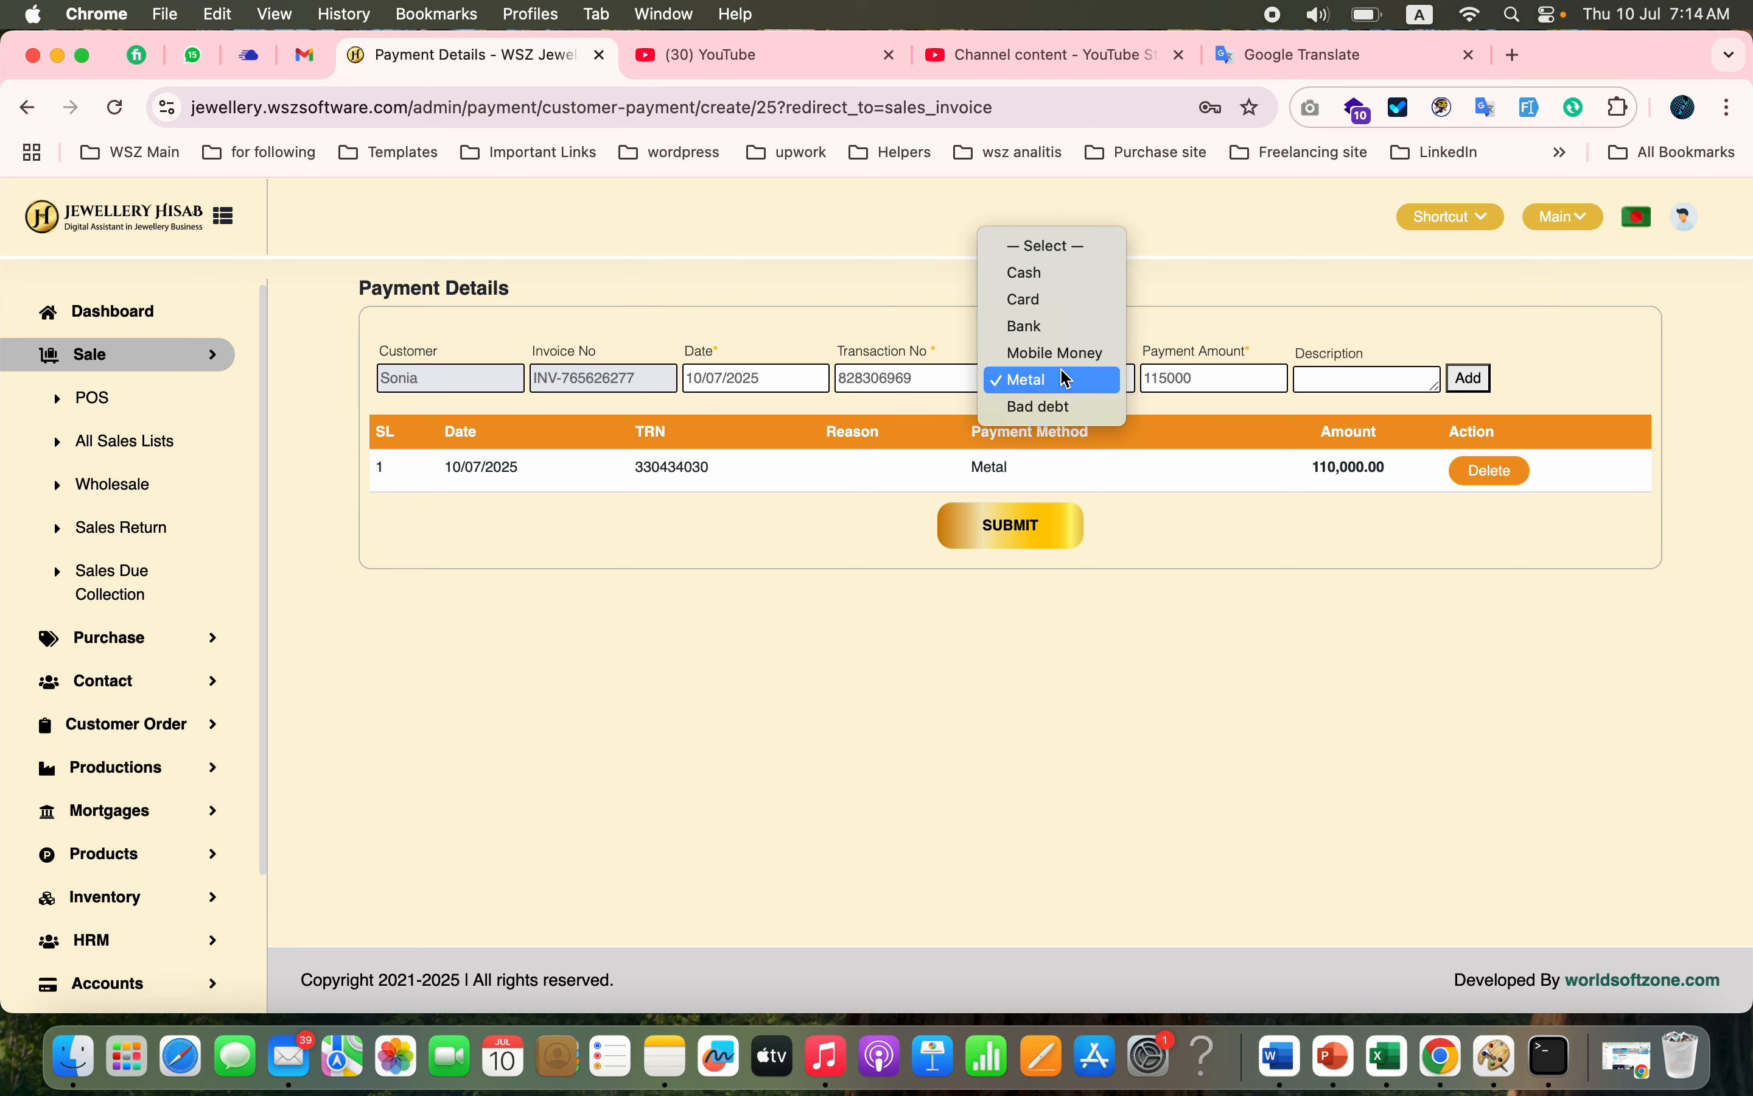
{"action": "left_click", "coordinate": [1087, 279]}
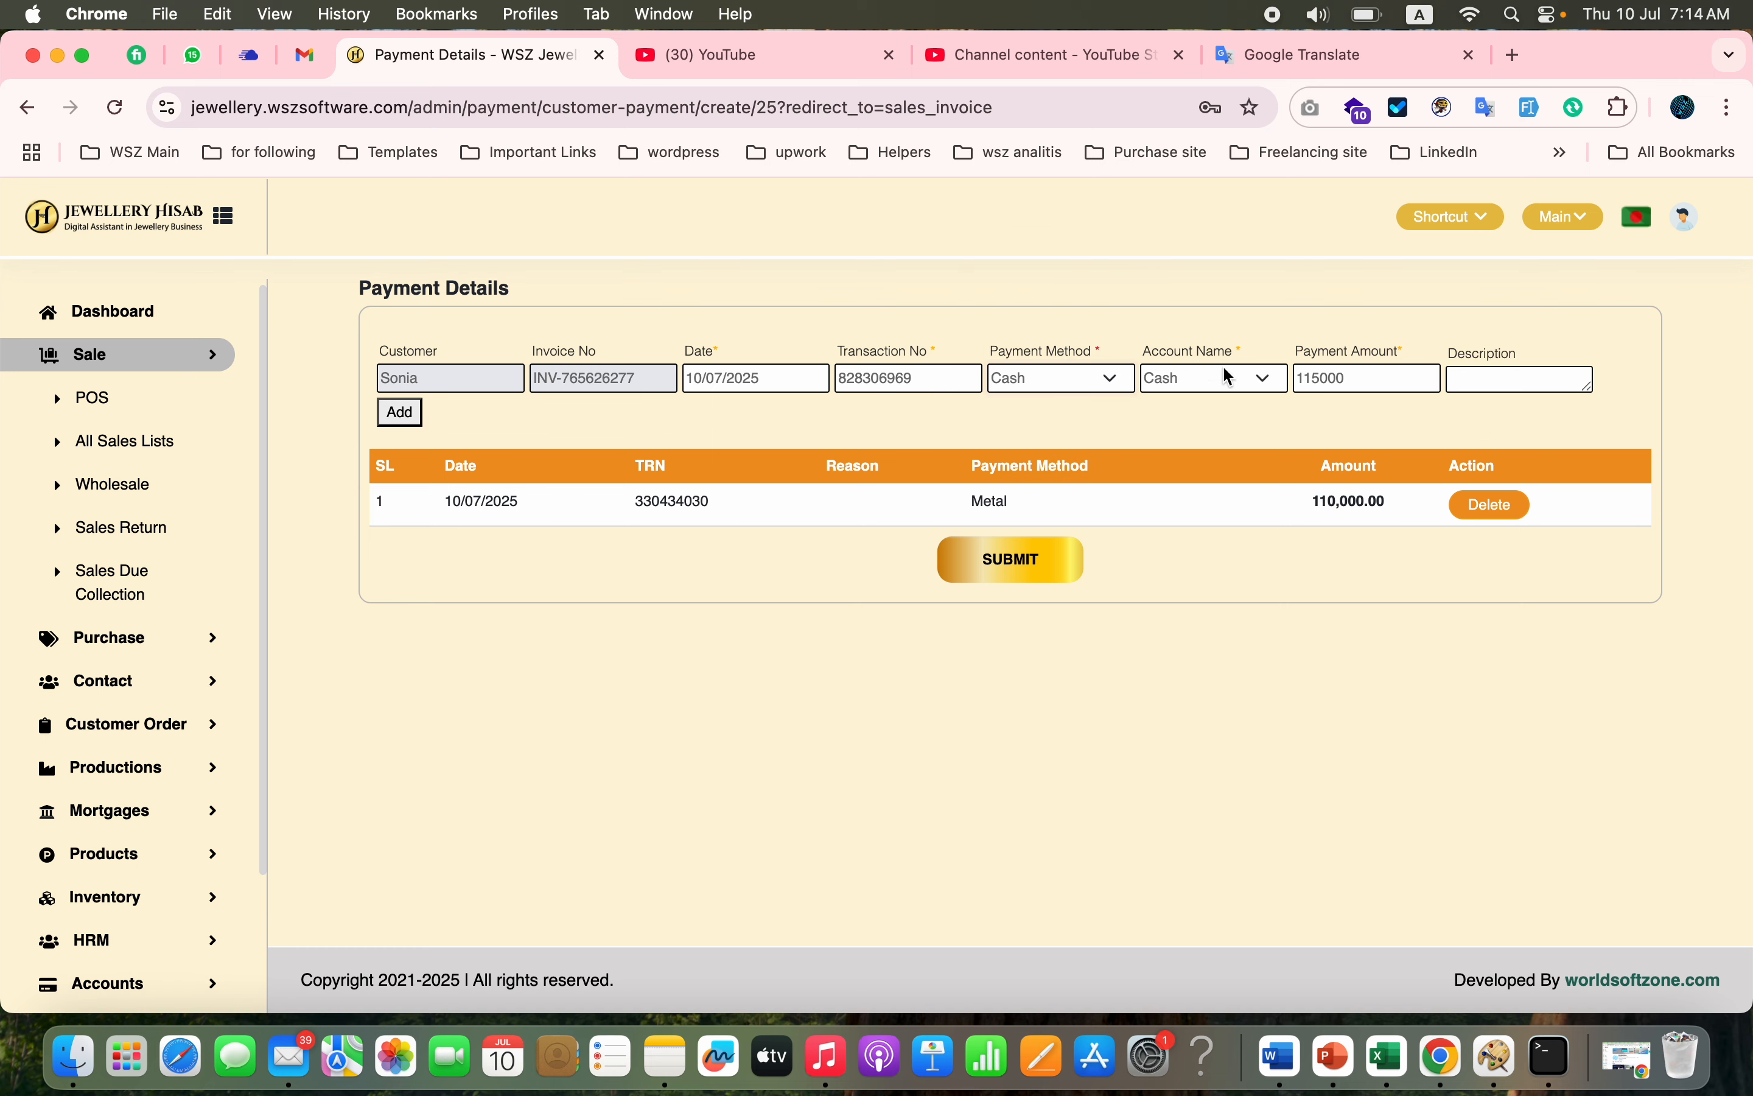
{"action": "double_click", "coordinate": [1326, 375]}
{"action": "type", "text": "15000"}
{"action": "left_click", "coordinate": [400, 412]}
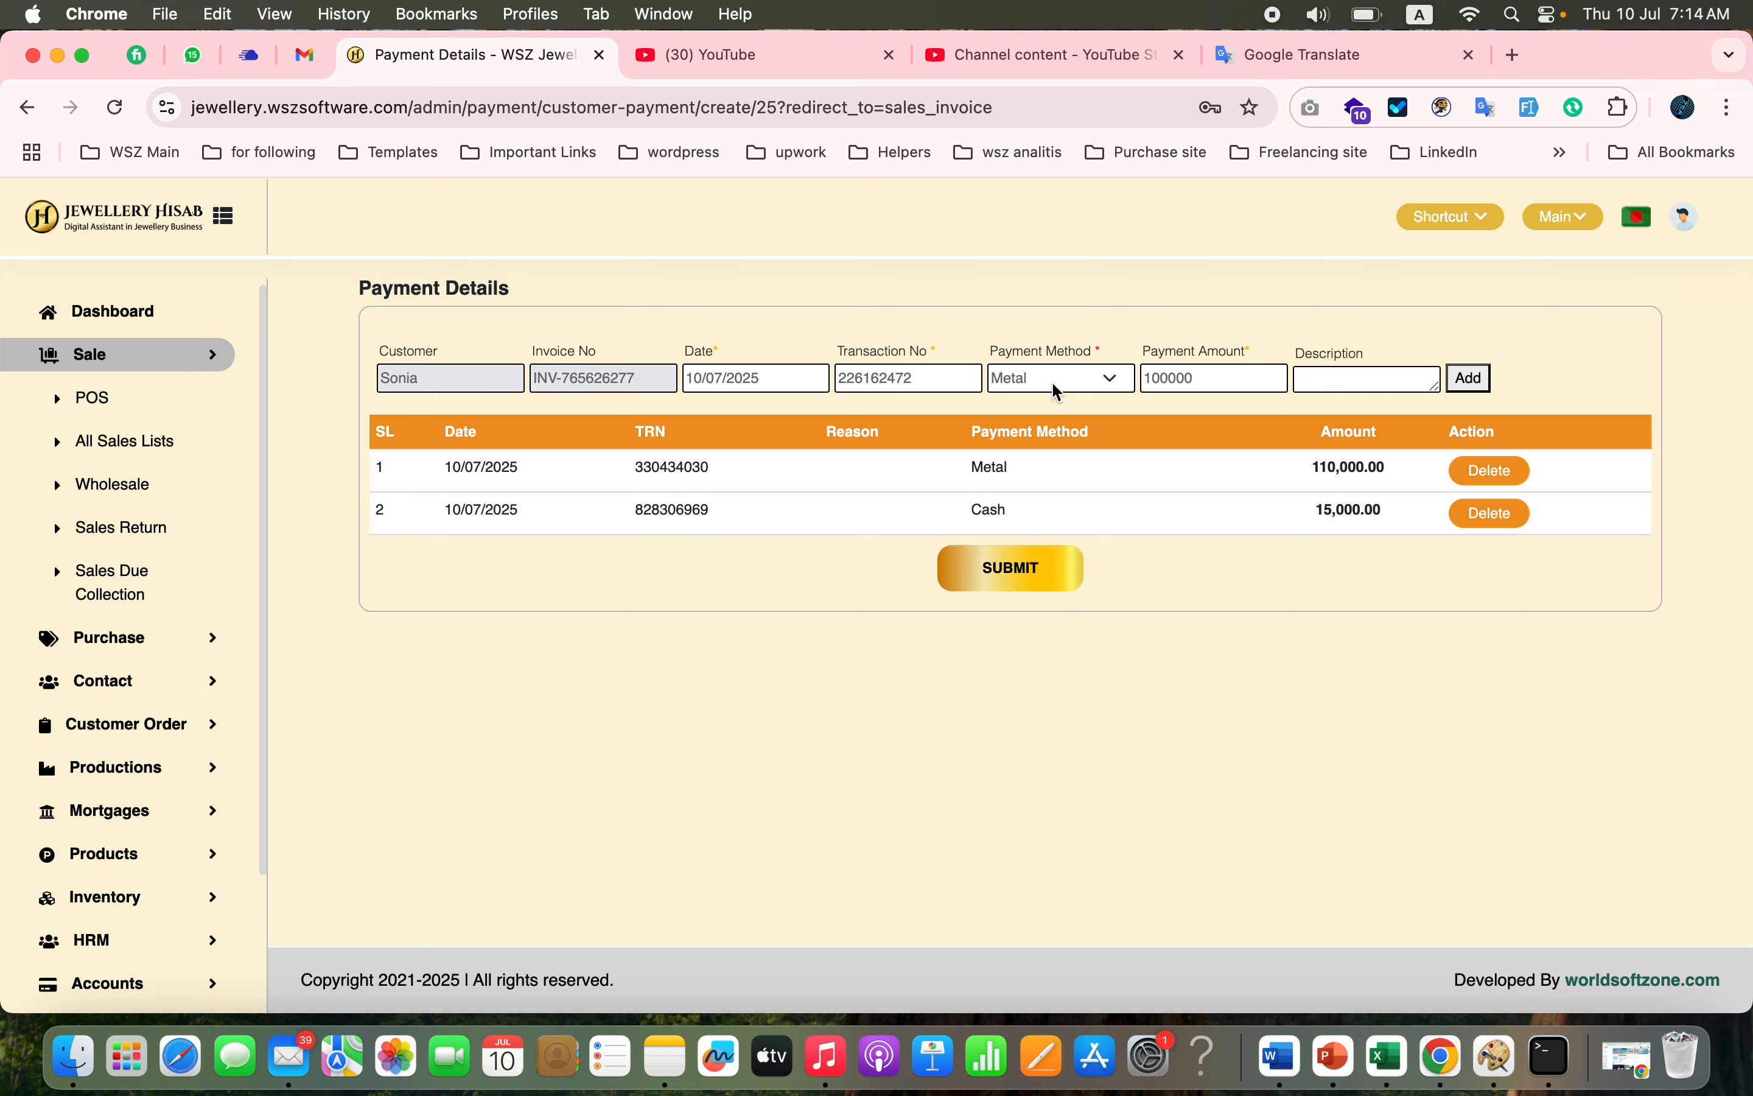
Step: Submit the order's payment details, leaving the remaining amount due
{"action": "left_click", "coordinate": [1071, 382]}
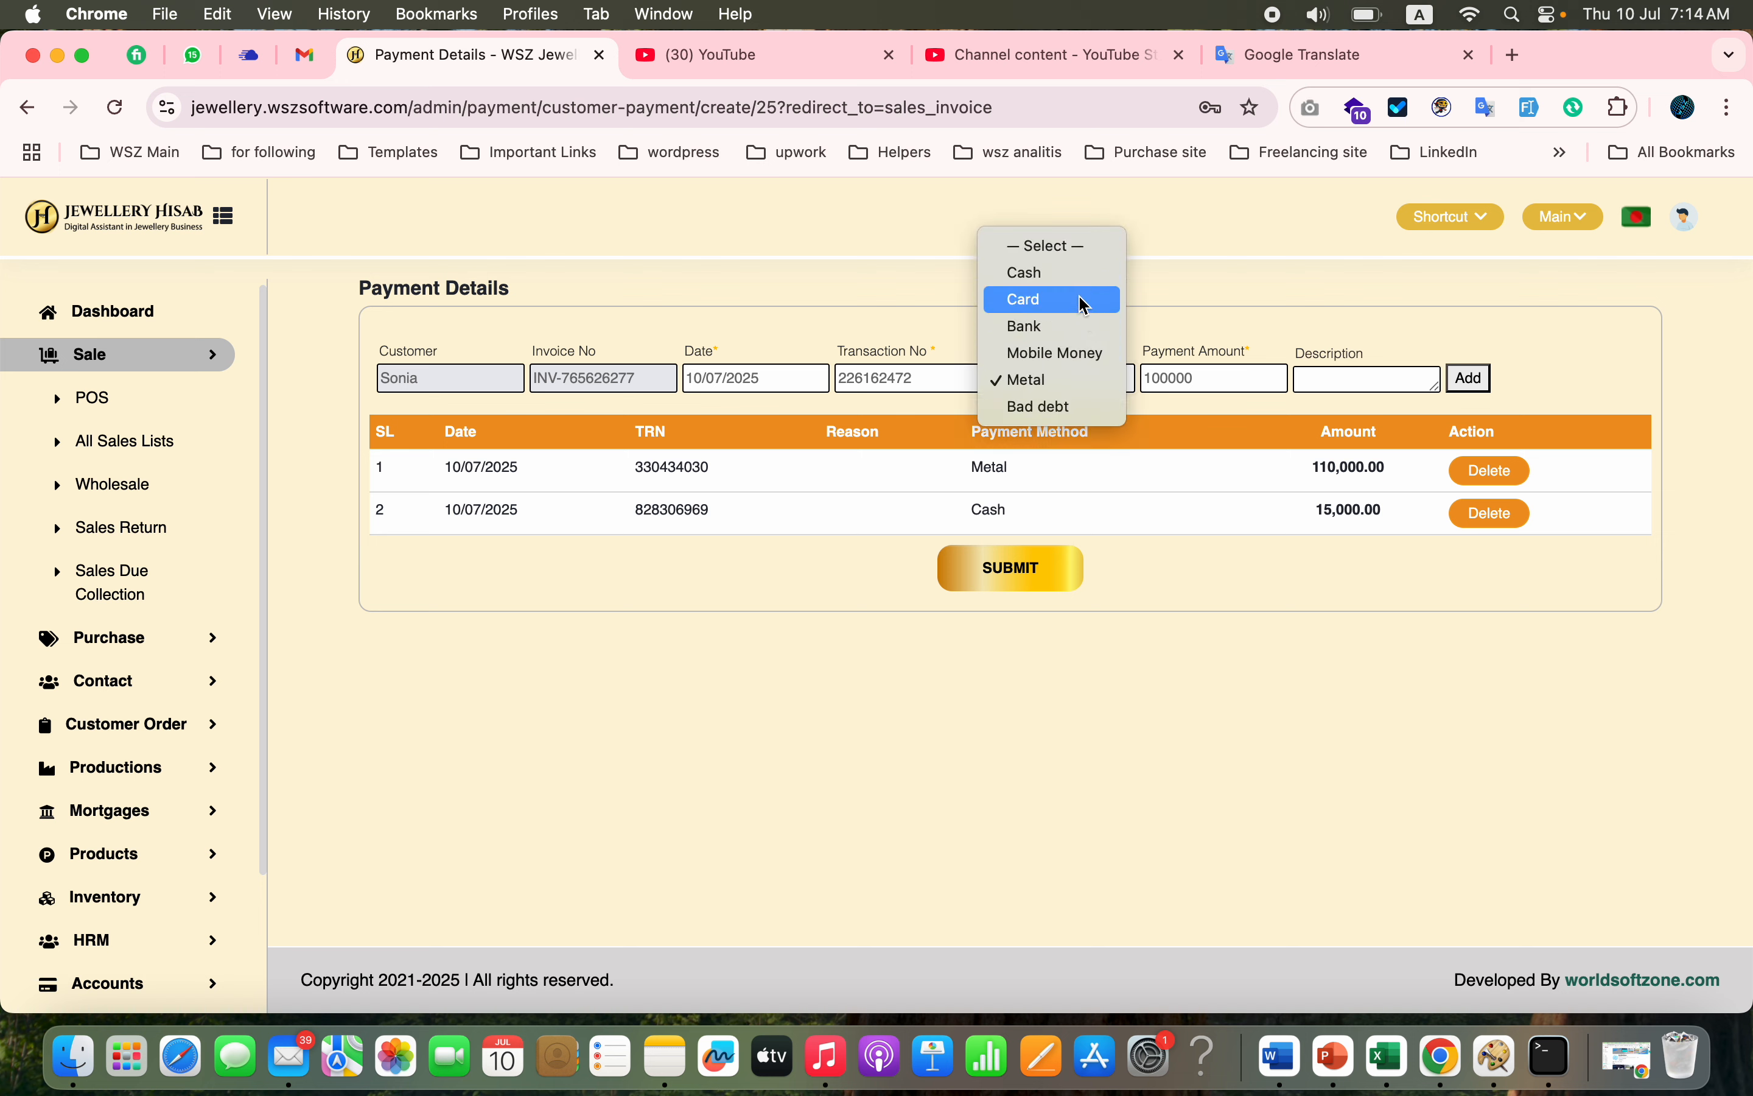
{"action": "left_click", "coordinate": [1231, 338]}
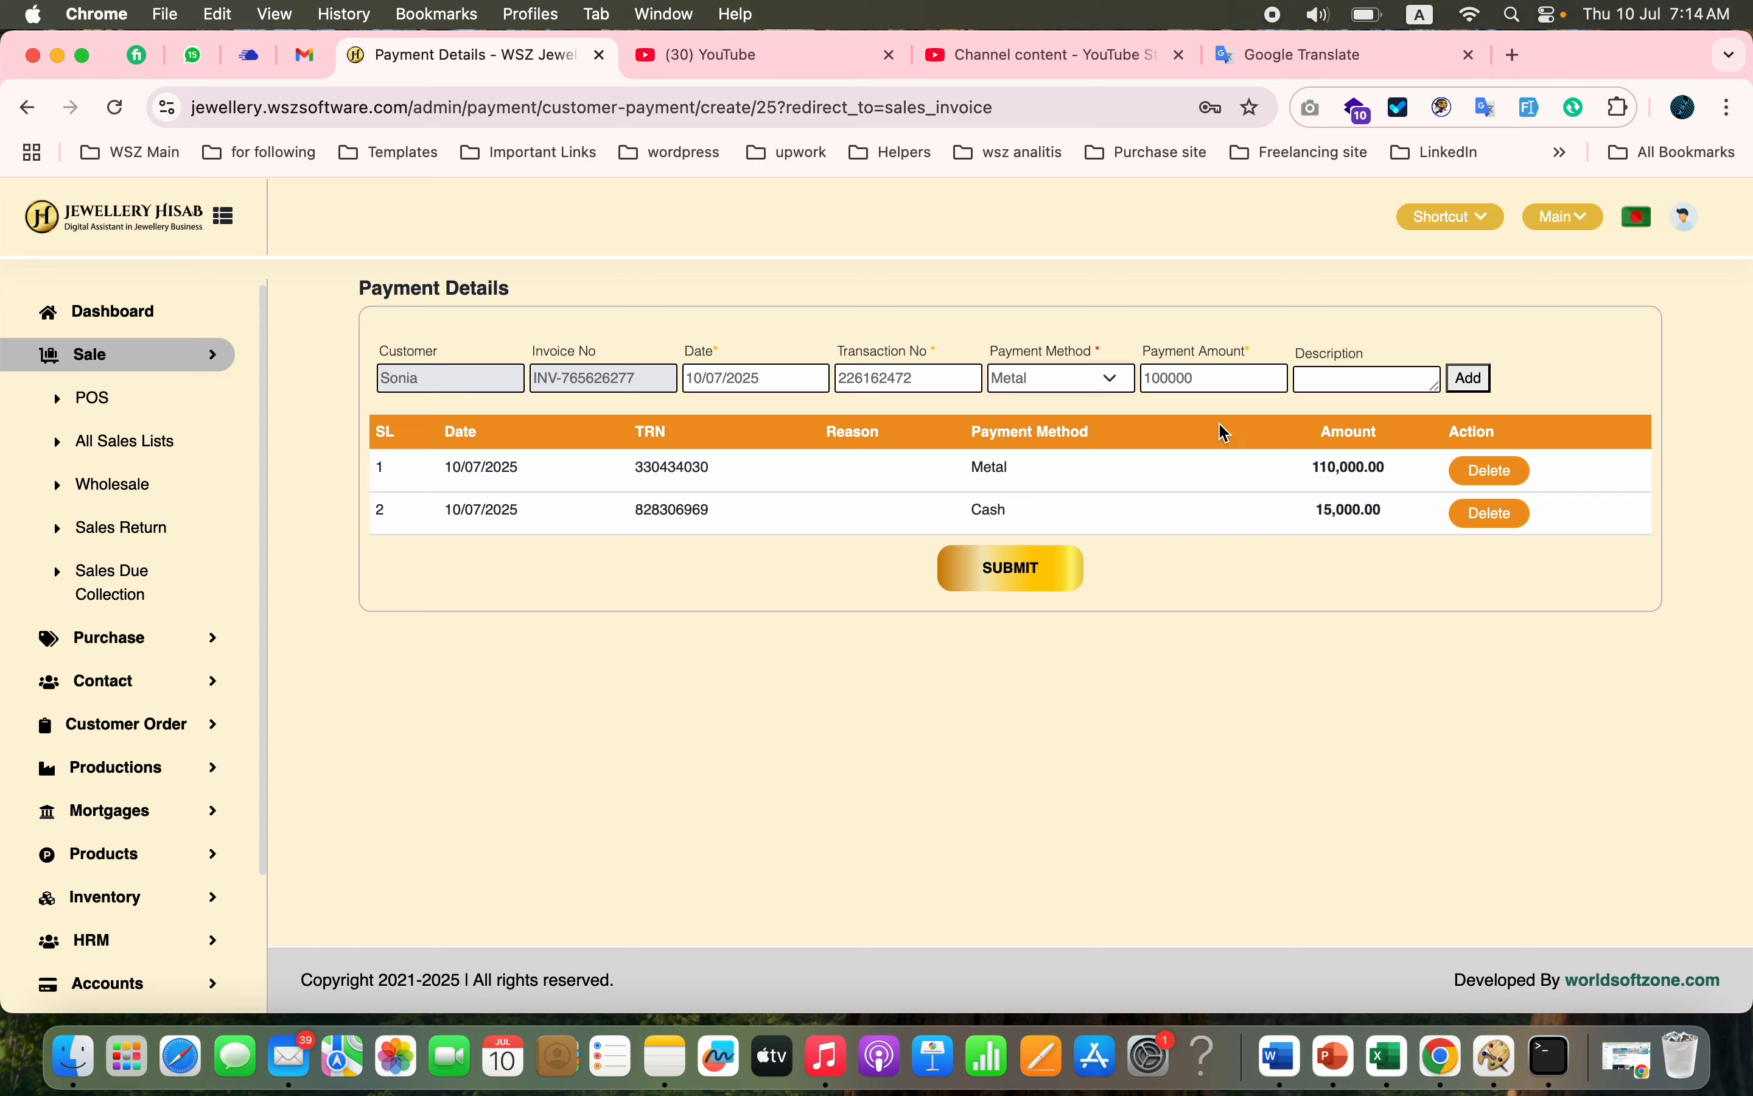
{"action": "left_click", "coordinate": [1014, 575]}
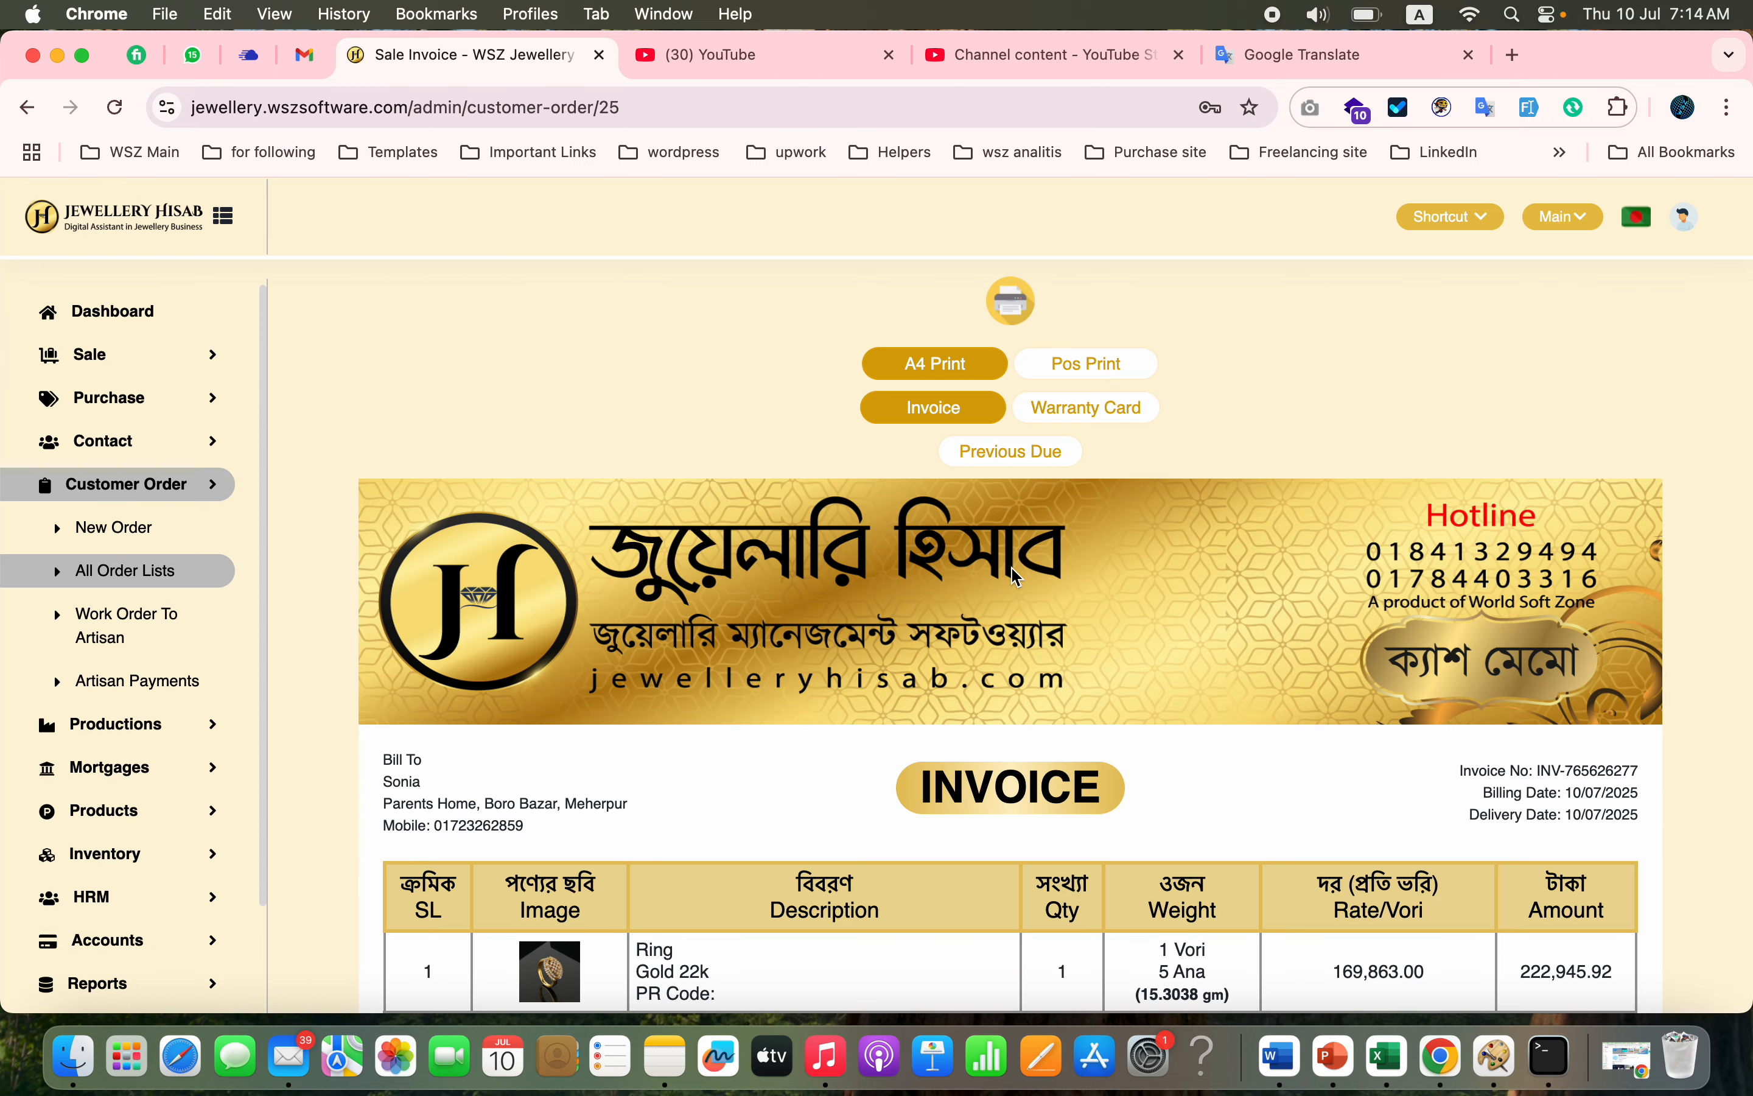
Step: Review the old gold and cash payments and the balance on the order's invoice, and open the list of all customer orders
{"action": "scroll", "coordinate": [1012, 569], "scroll_direction": "down", "scroll_amount": 15}
{"action": "scroll", "coordinate": [1010, 567], "scroll_direction": "up", "scroll_amount": 5}
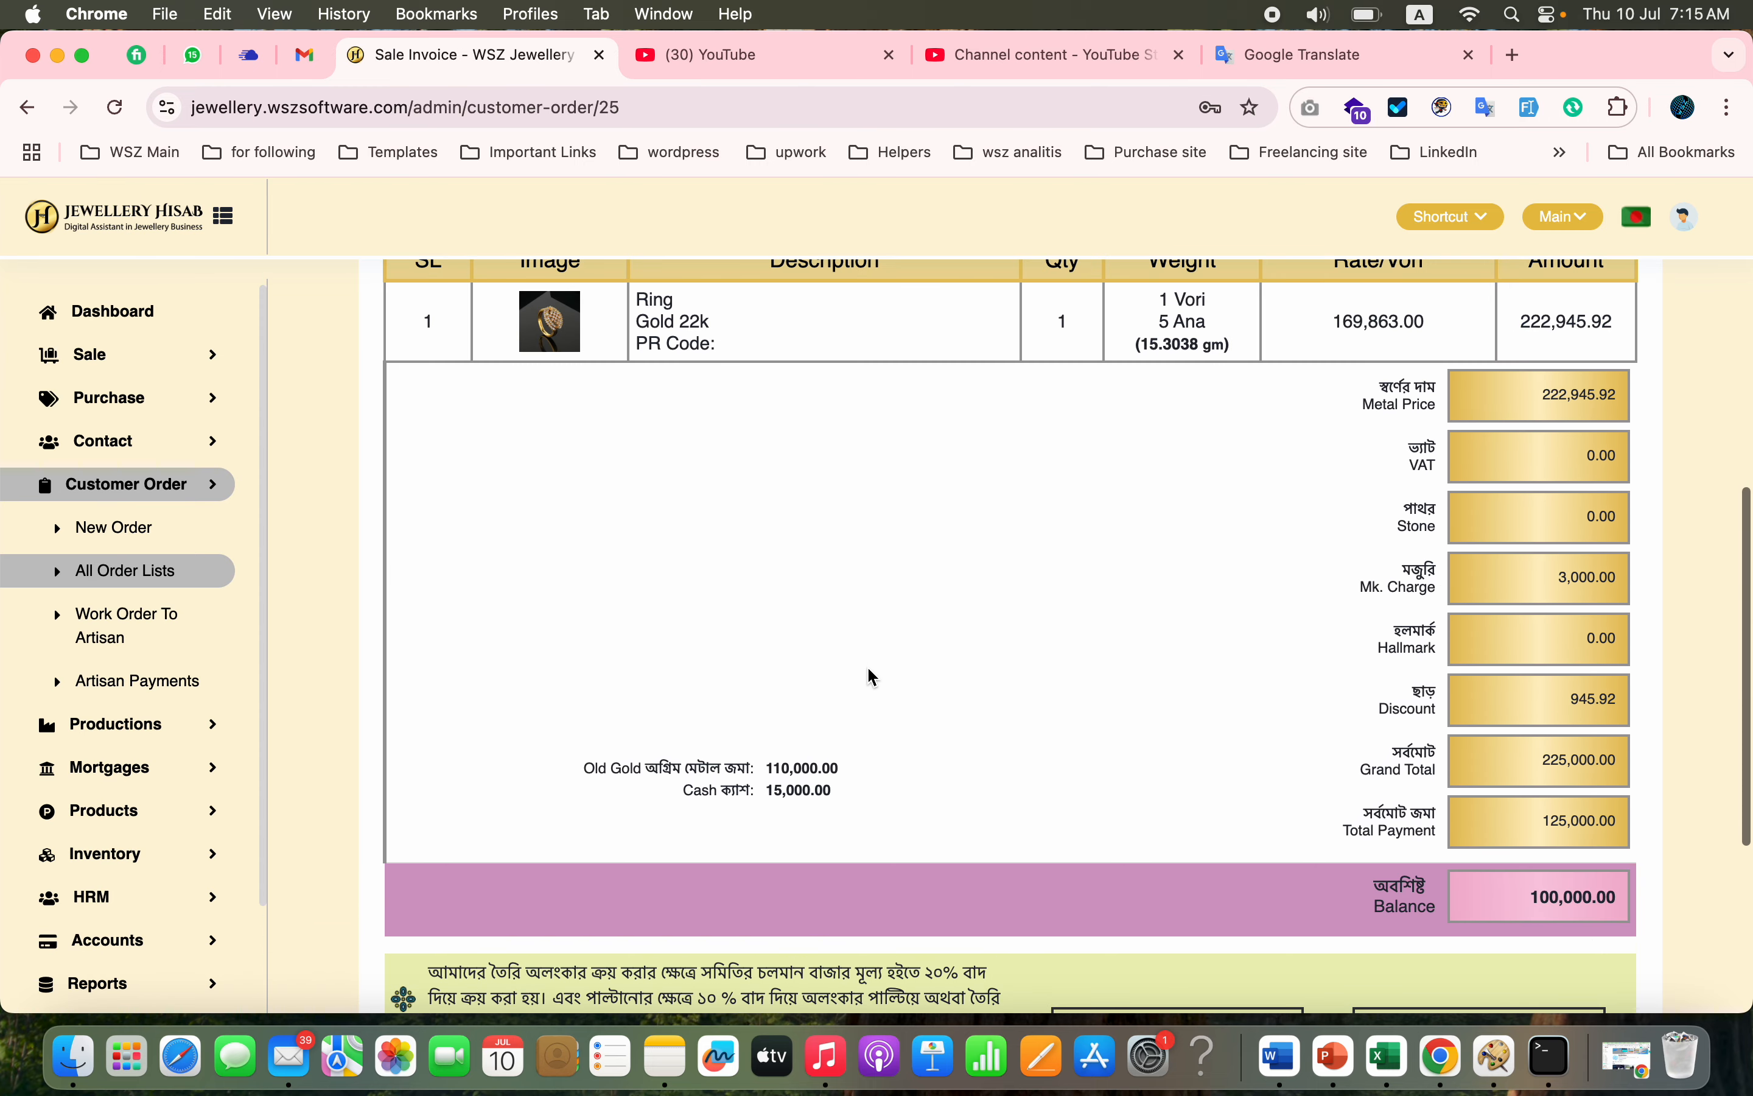
{"action": "double_click", "coordinate": [820, 769]}
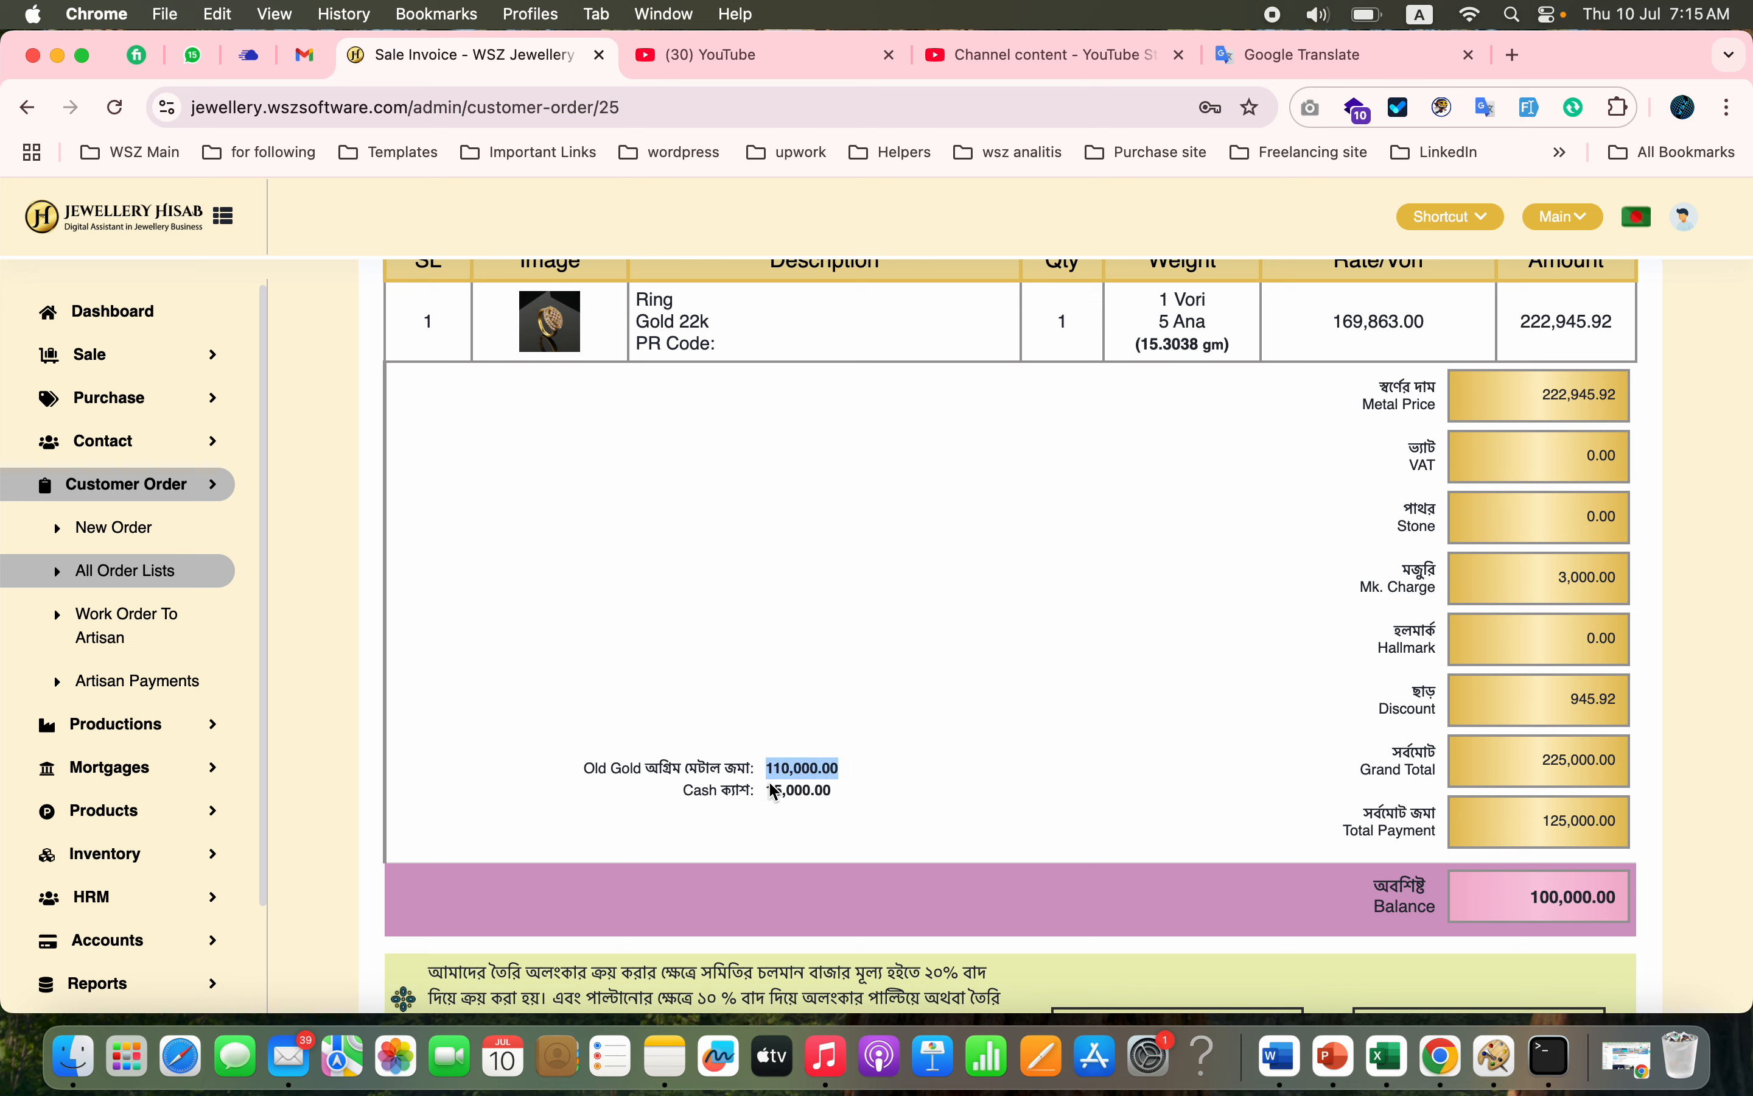
{"action": "double_click", "coordinate": [801, 792]}
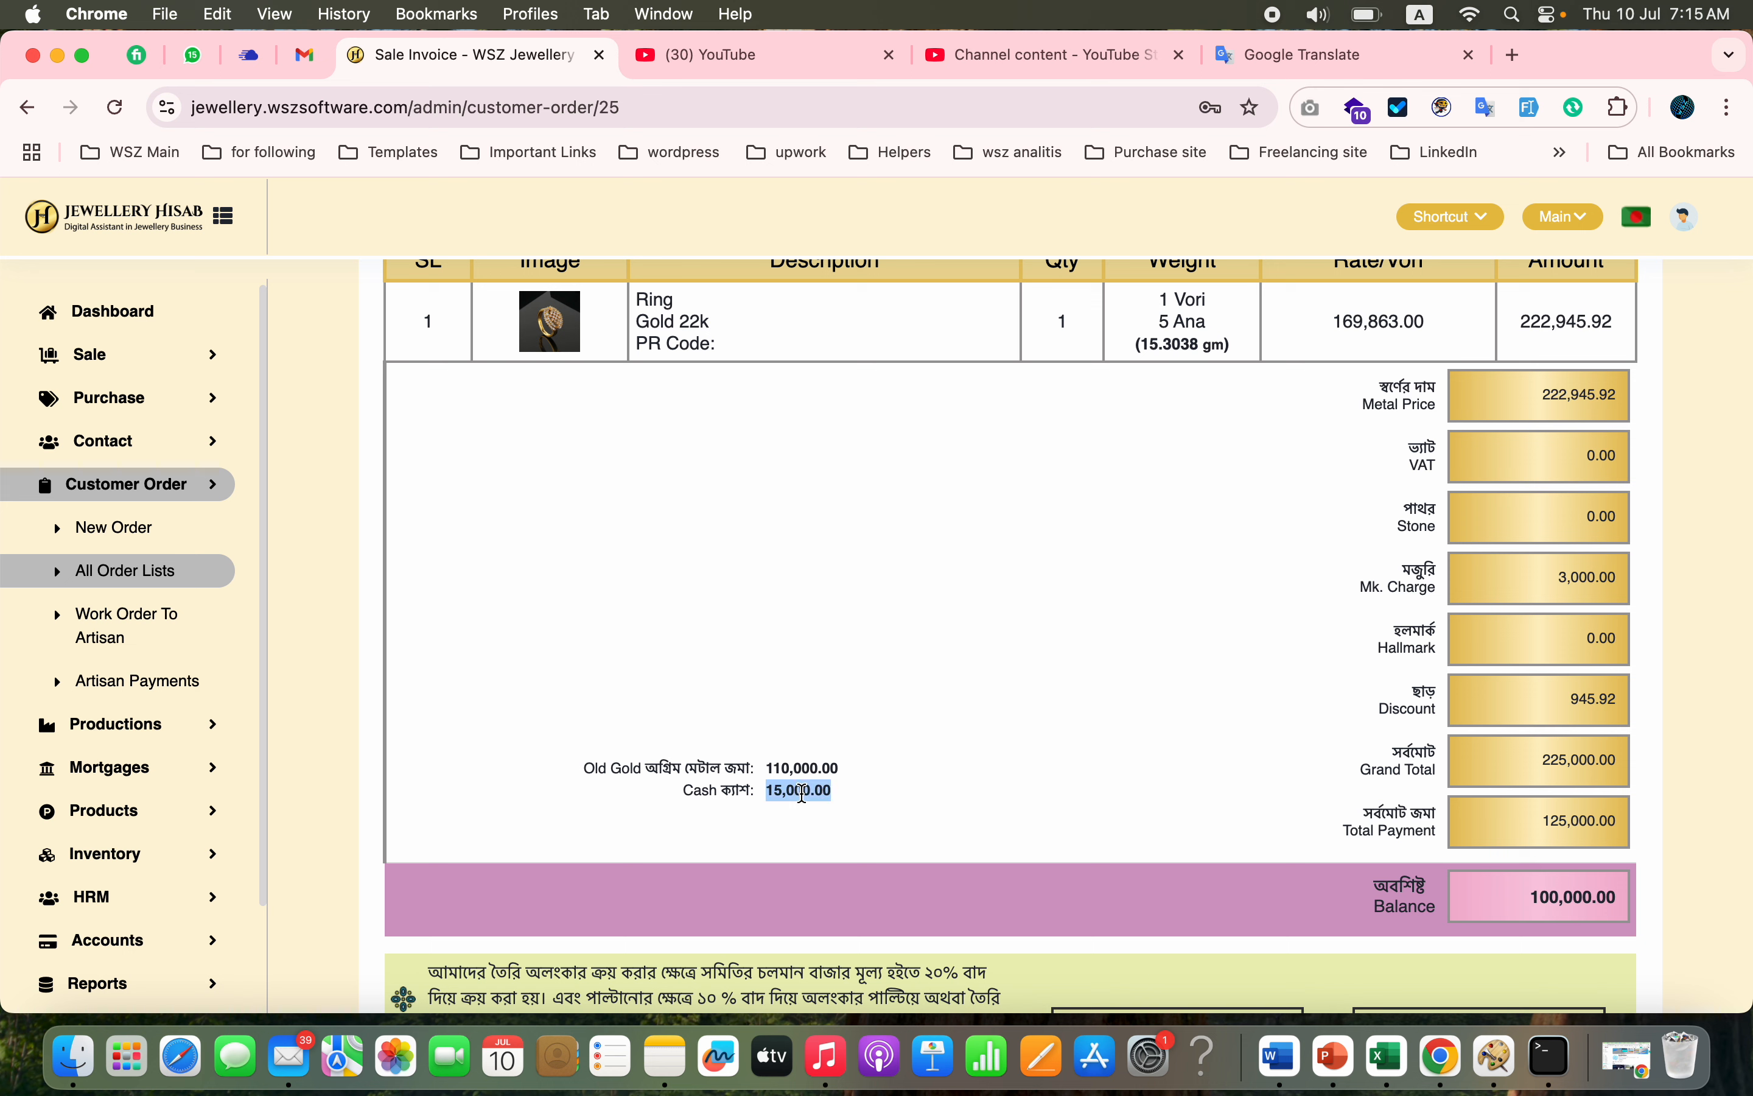
{"action": "double_click", "coordinate": [1579, 897]}
{"action": "scroll", "coordinate": [1333, 585], "scroll_direction": "up", "scroll_amount": 10}
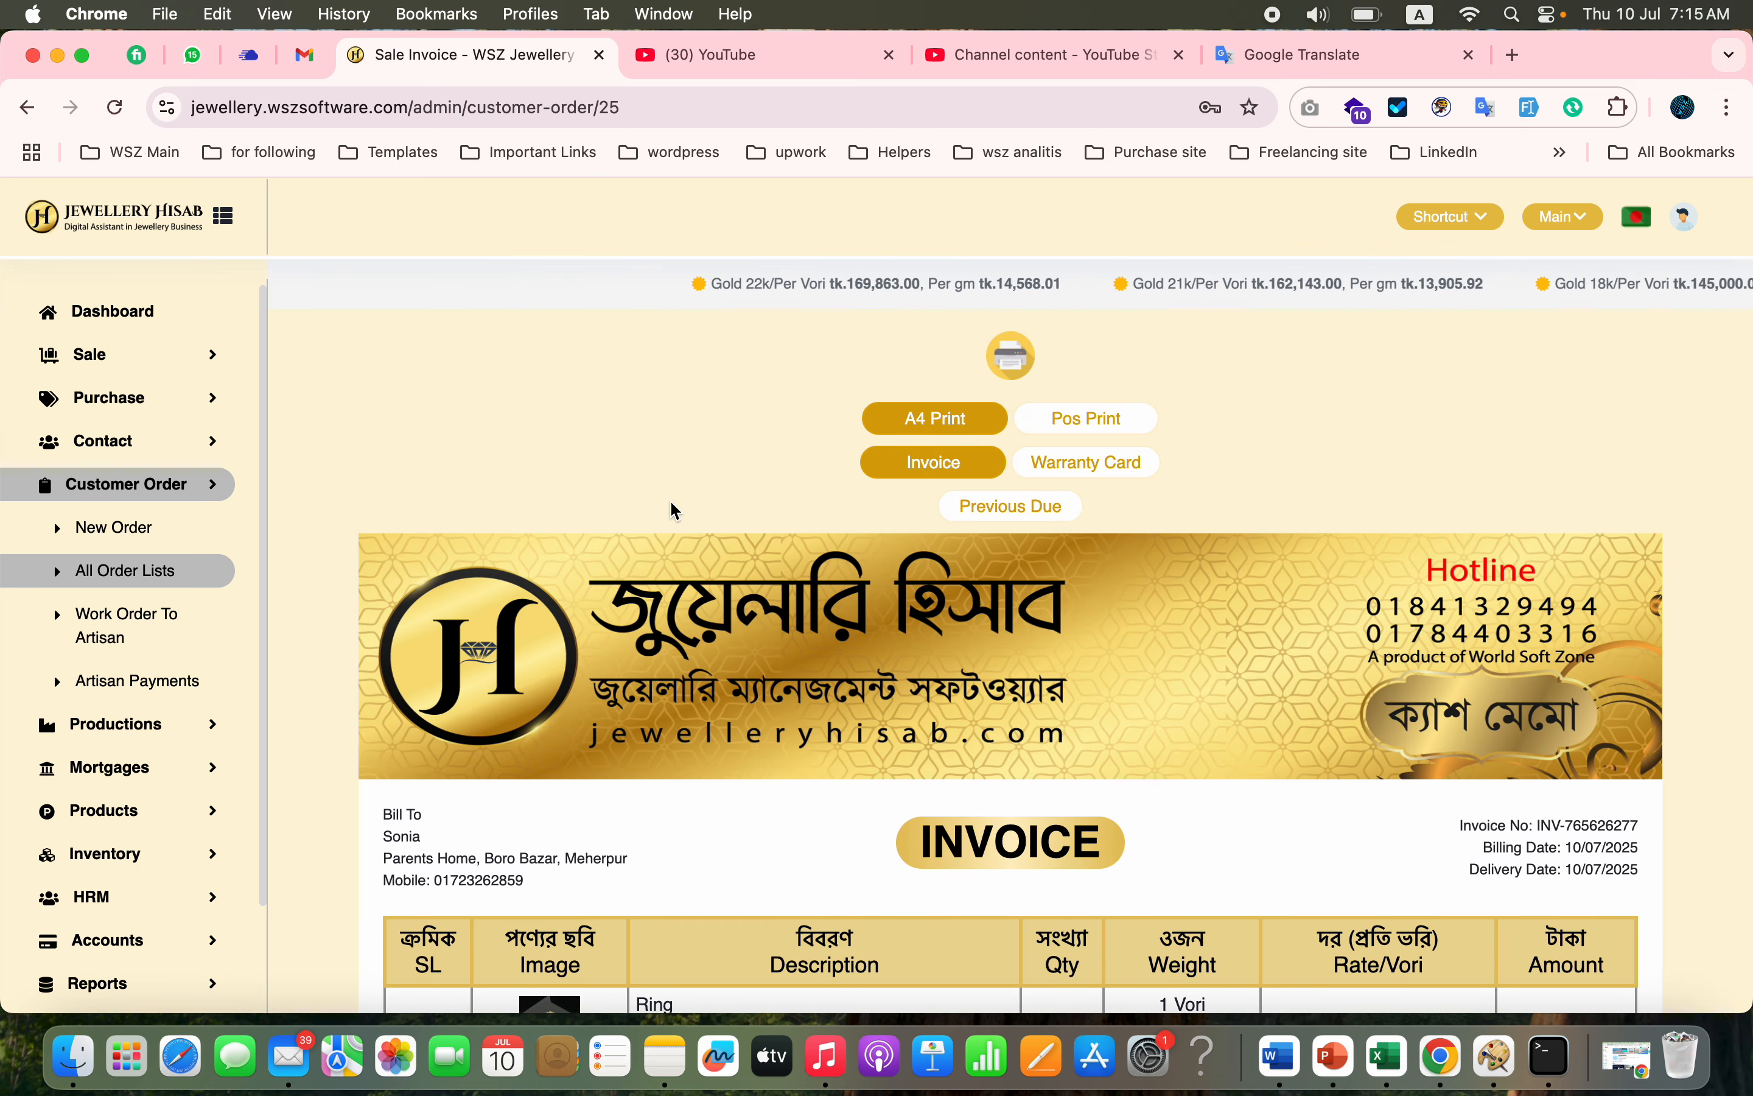
{"action": "left_click", "coordinate": [142, 579]}
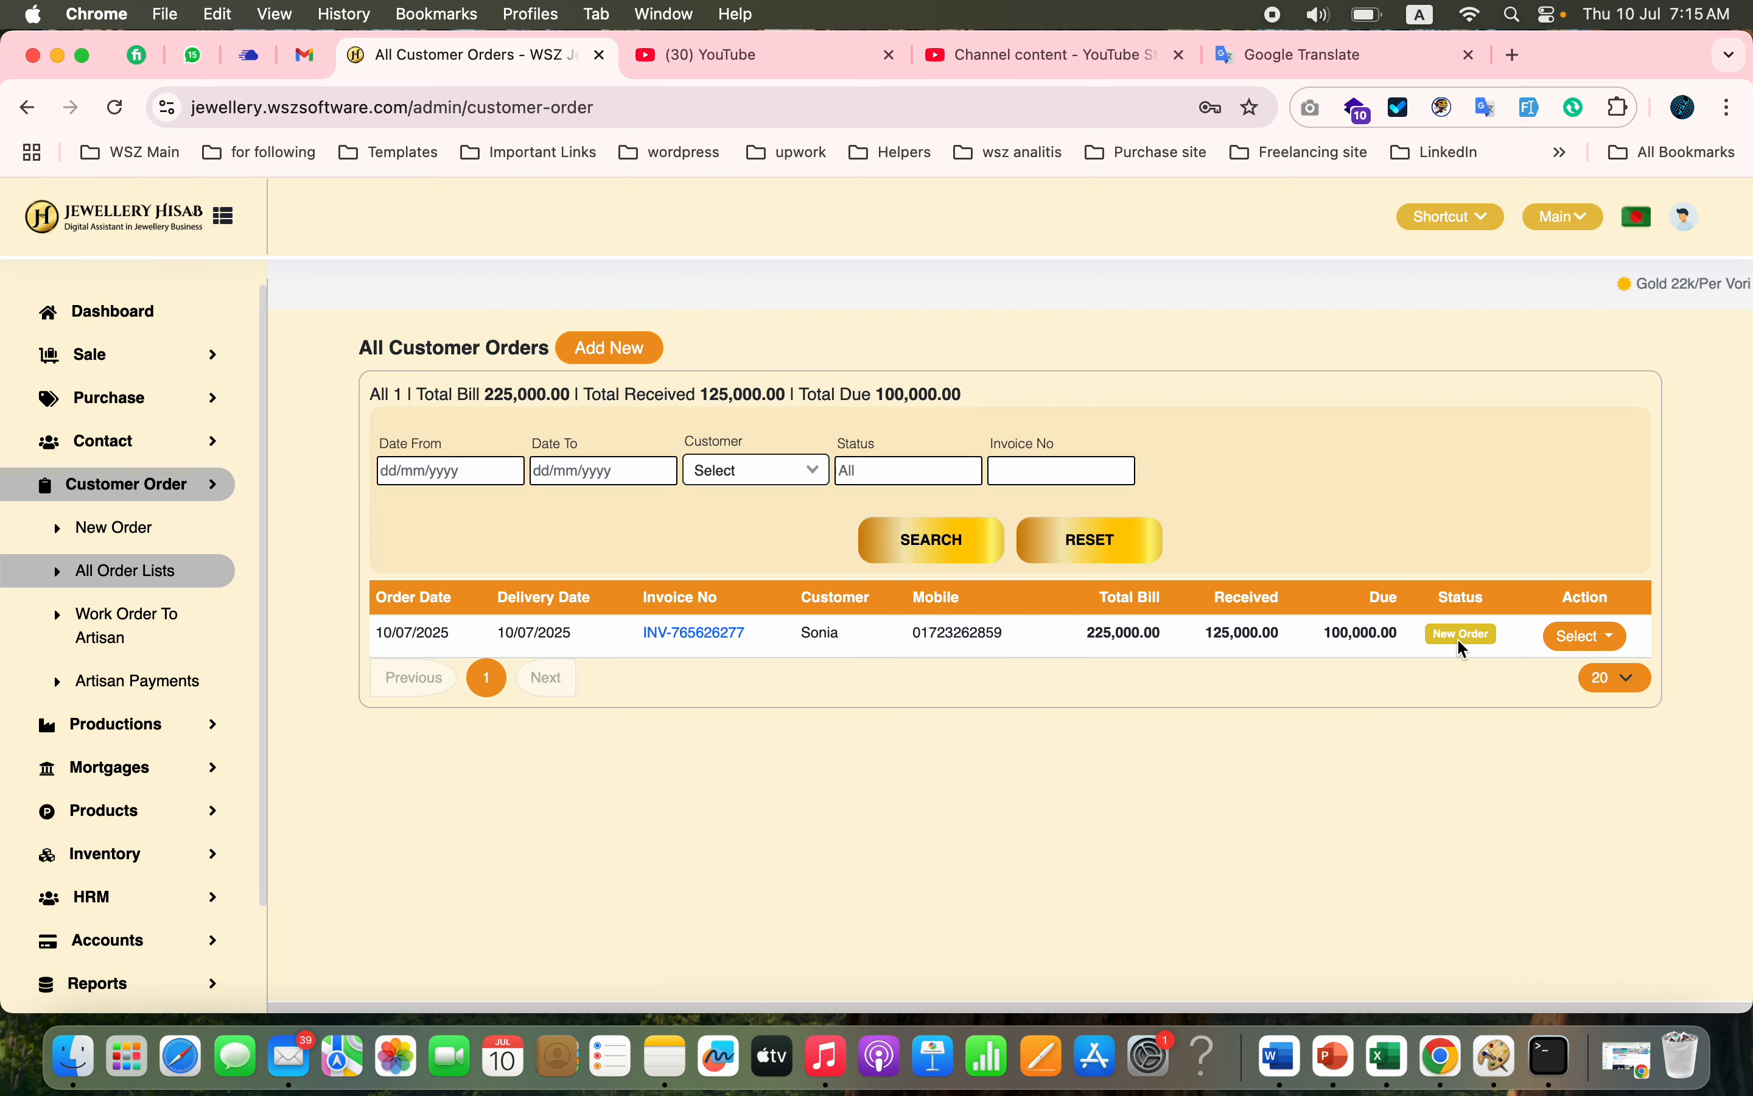
Step: Start a work order to an artisan from the new customer order, examine its form, and open the list of all work orders
{"action": "double_click", "coordinate": [1471, 631]}
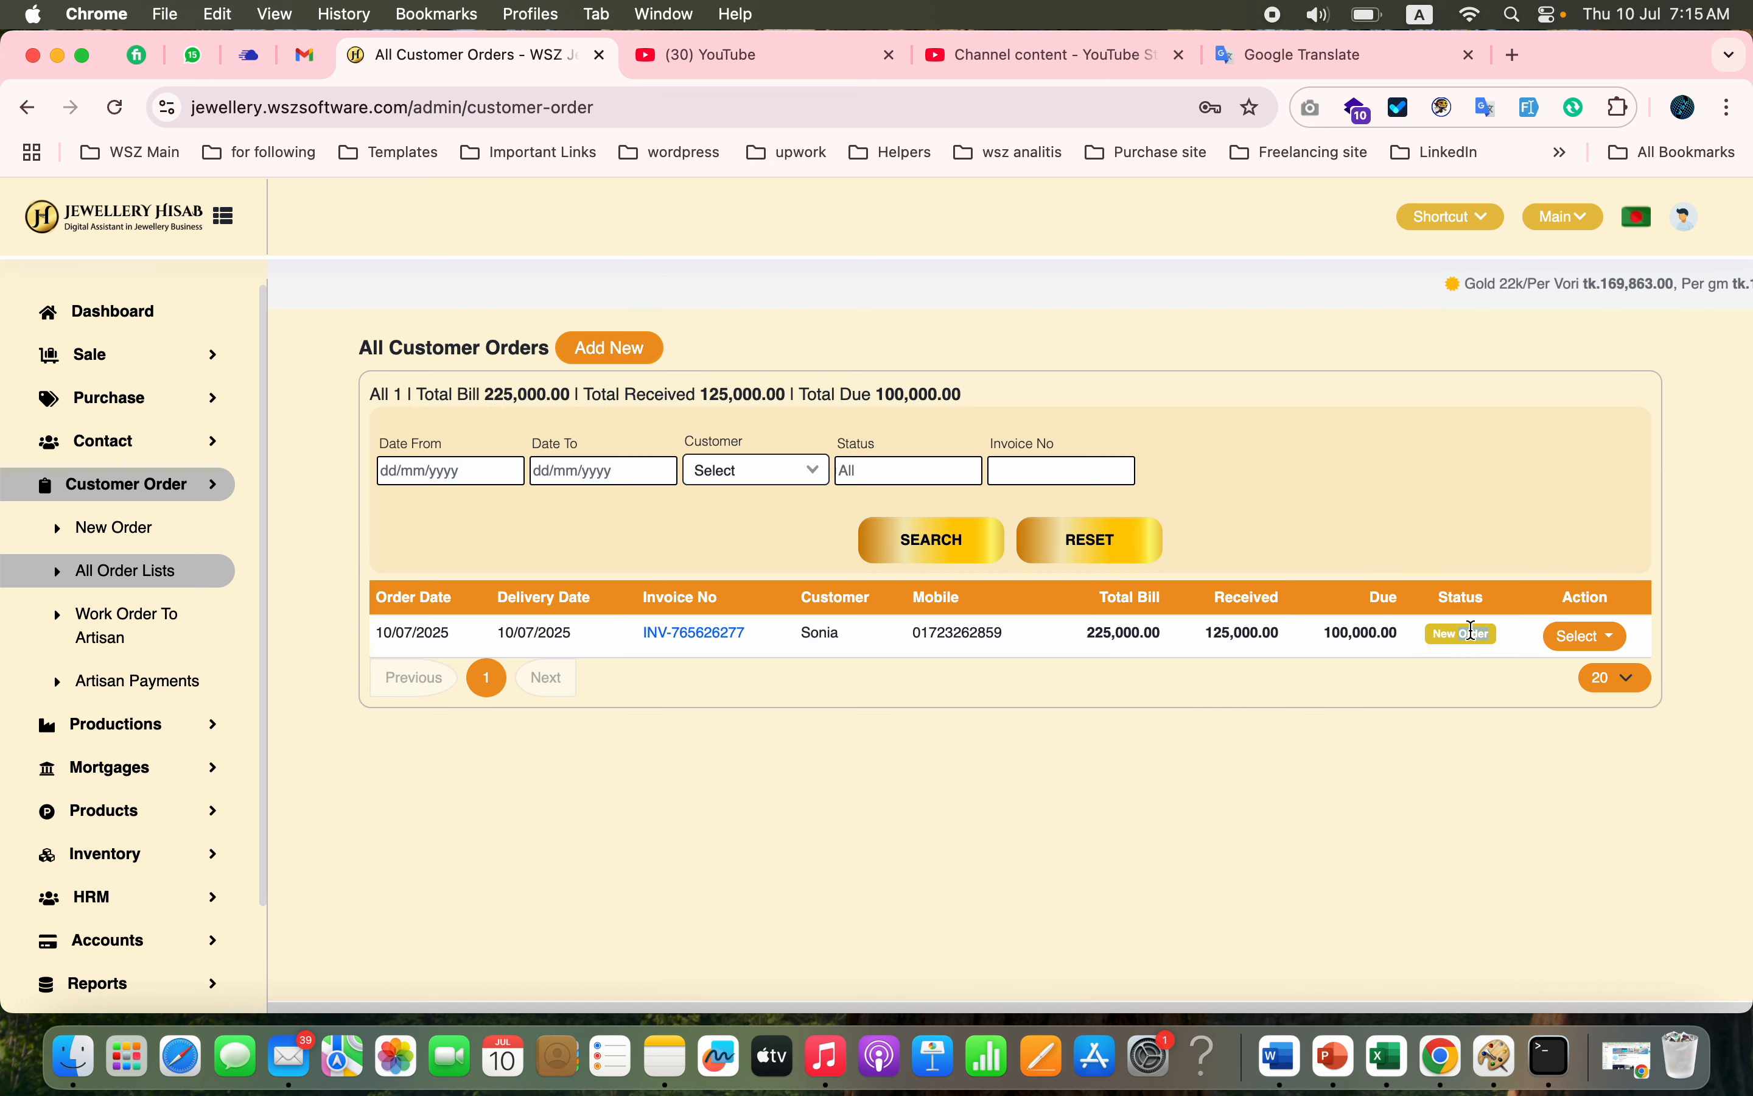
{"action": "left_click", "coordinate": [1600, 636]}
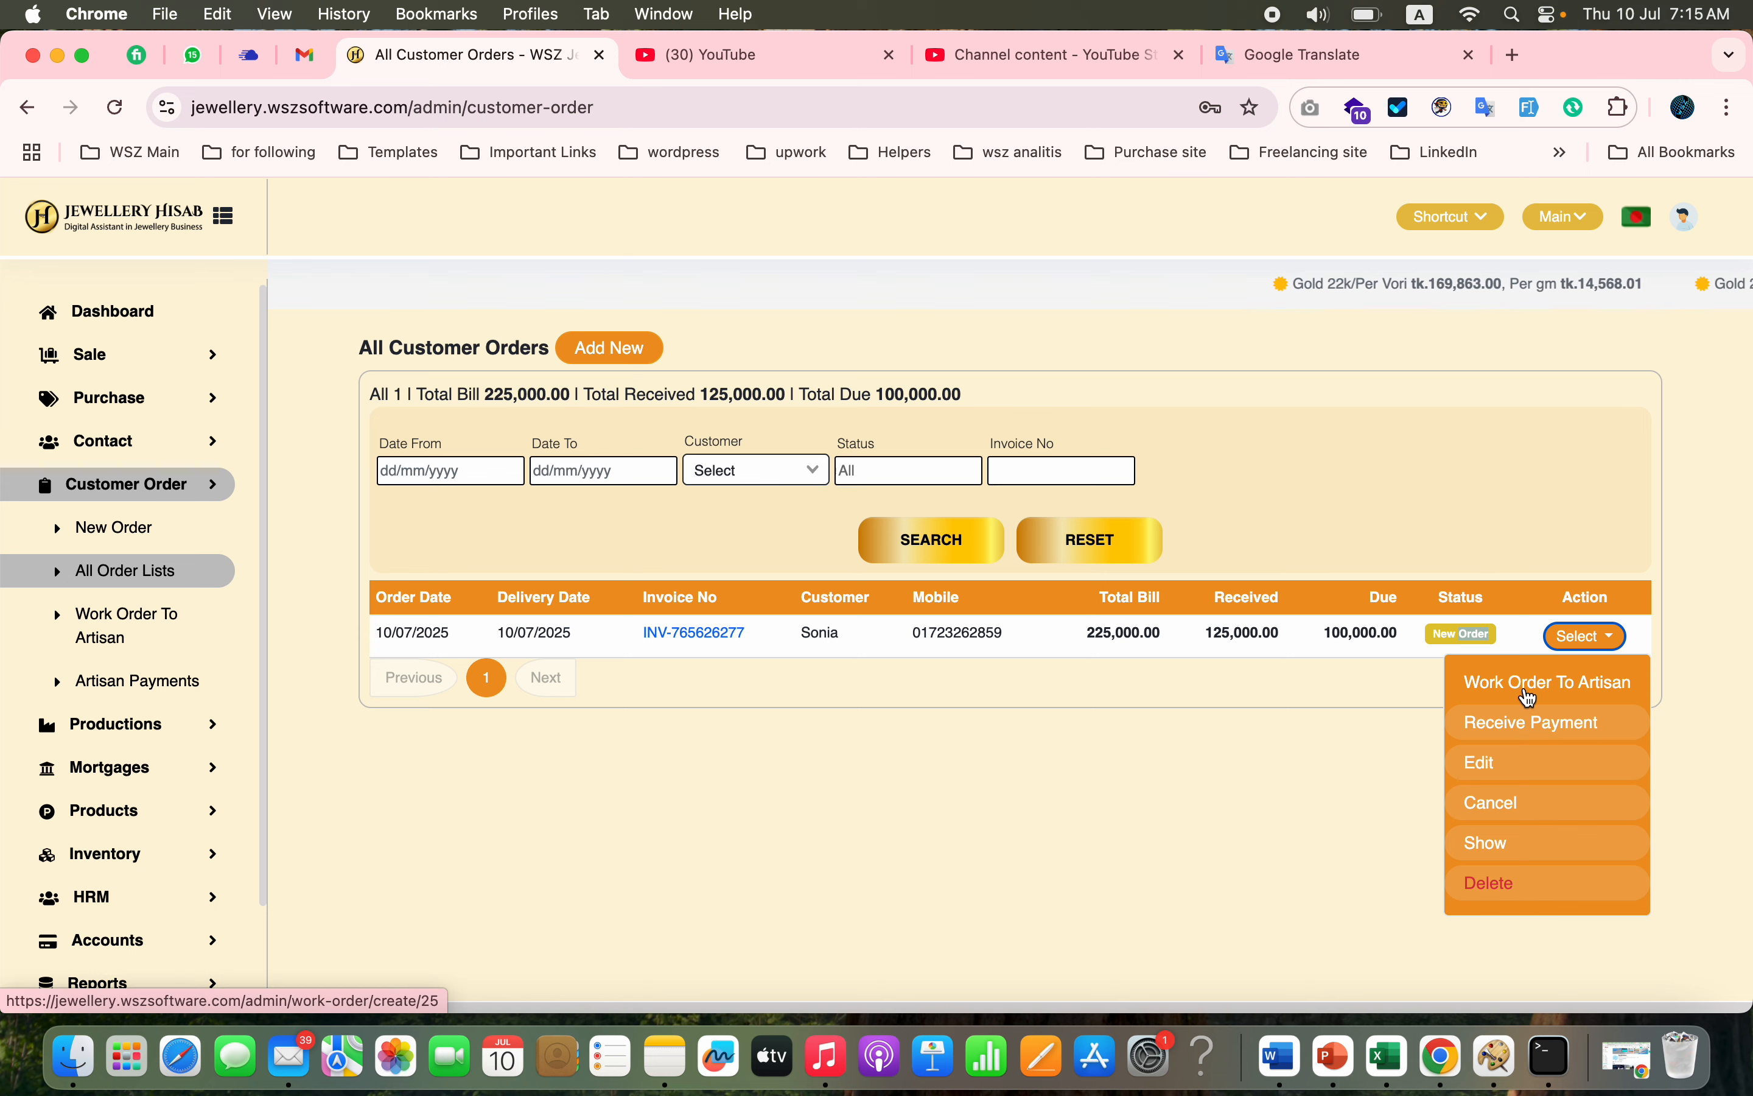
{"action": "left_click", "coordinate": [1551, 685]}
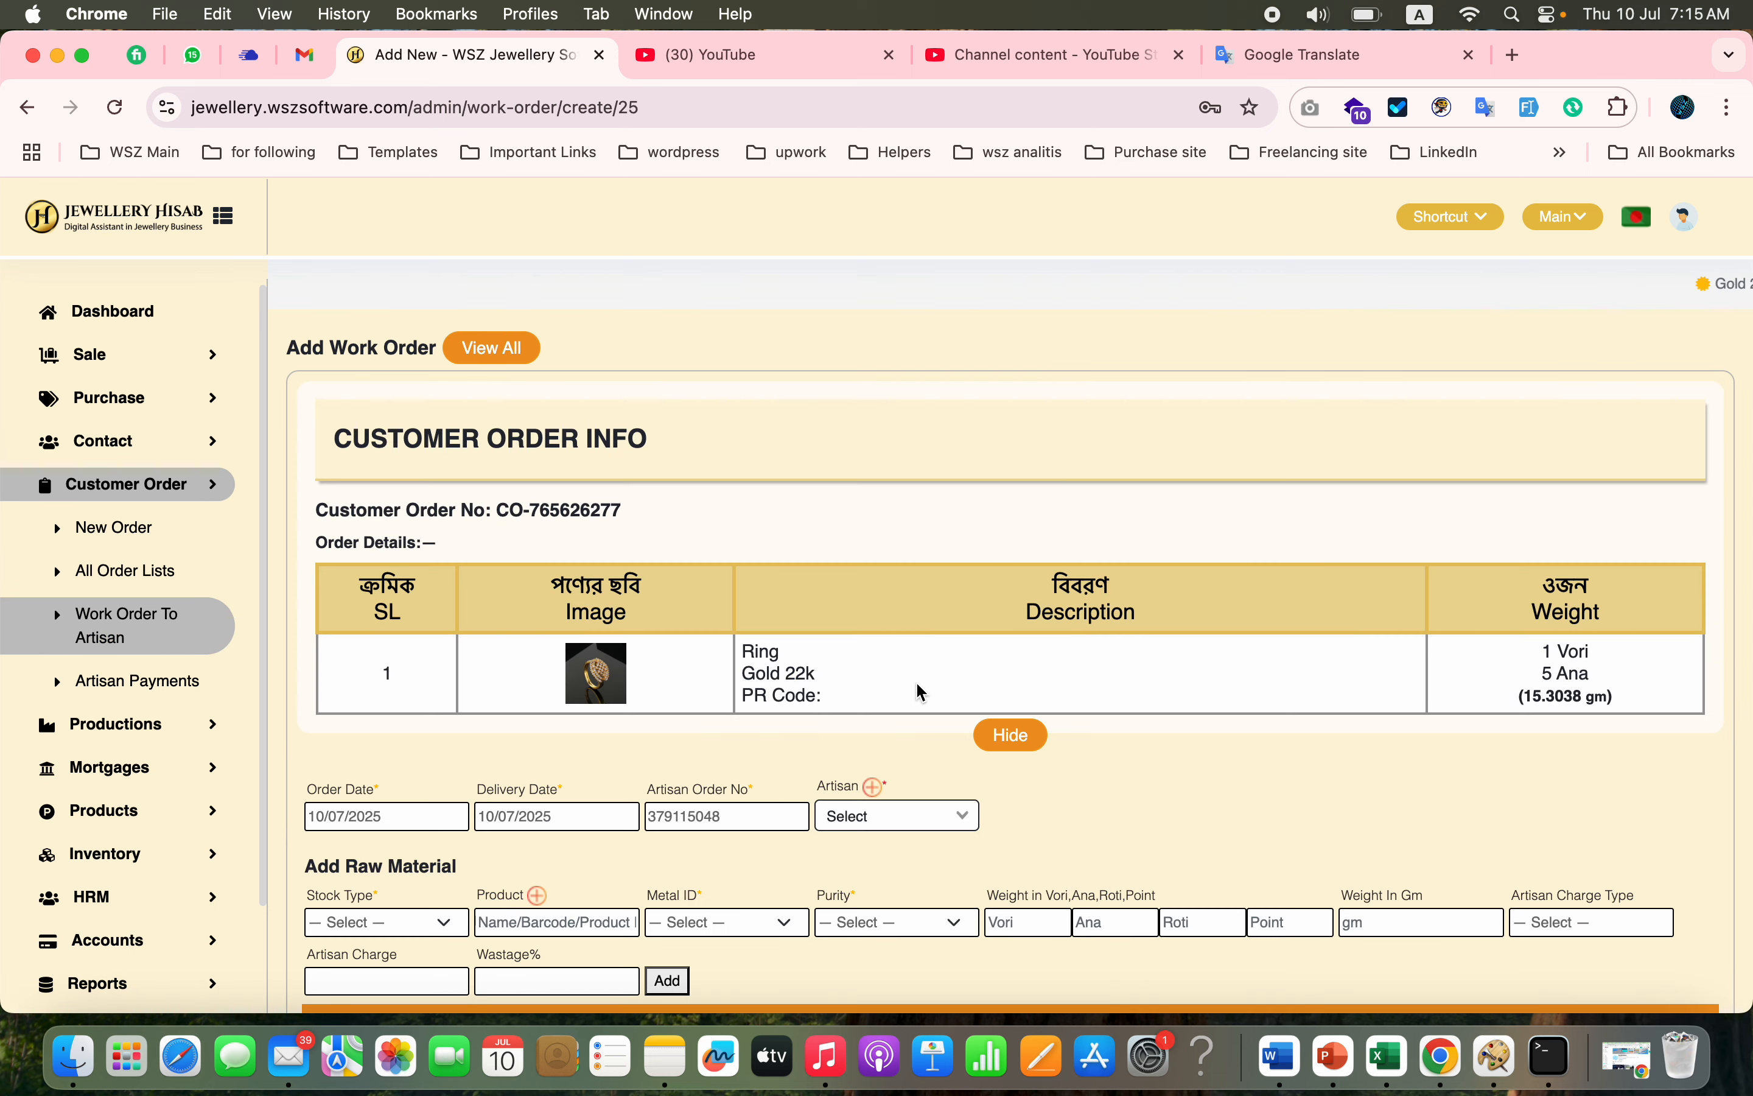
{"action": "scroll", "coordinate": [893, 647], "scroll_direction": "down", "scroll_amount": 3}
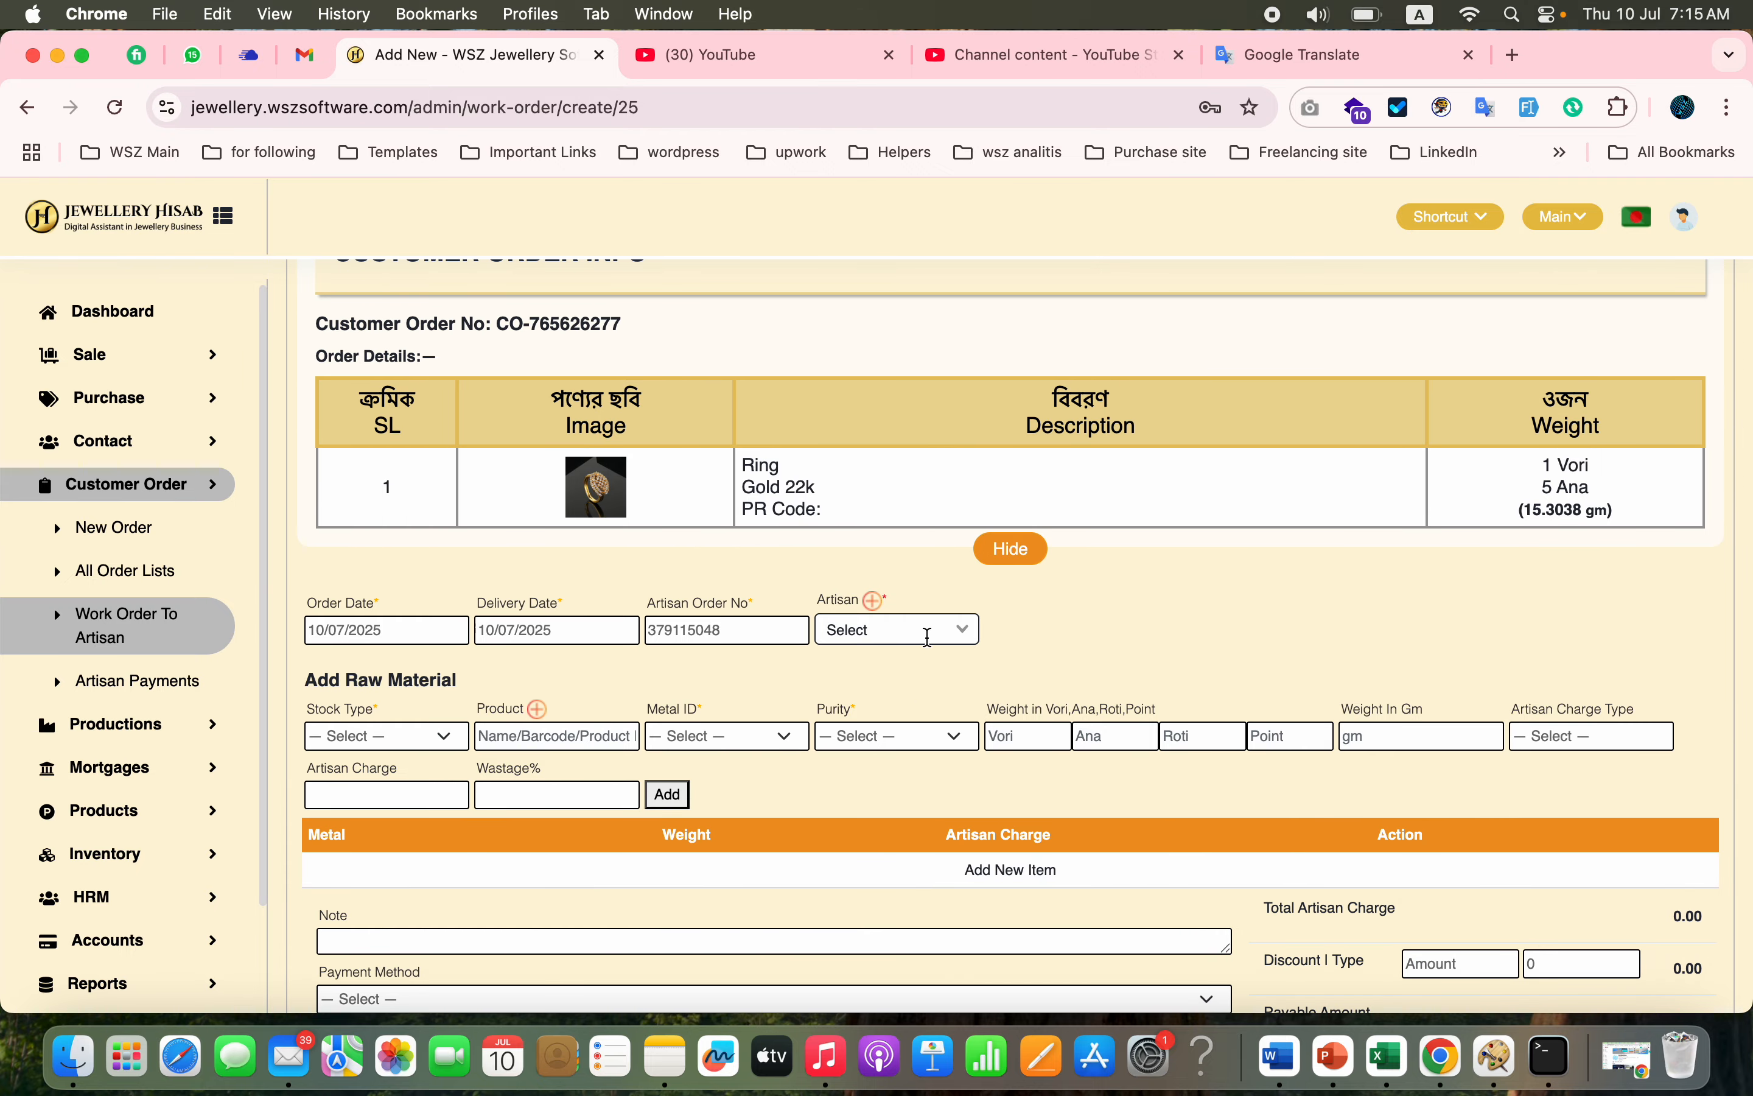
{"action": "left_click", "coordinate": [928, 637]}
{"action": "left_click", "coordinate": [940, 594]}
{"action": "left_click", "coordinate": [150, 621]}
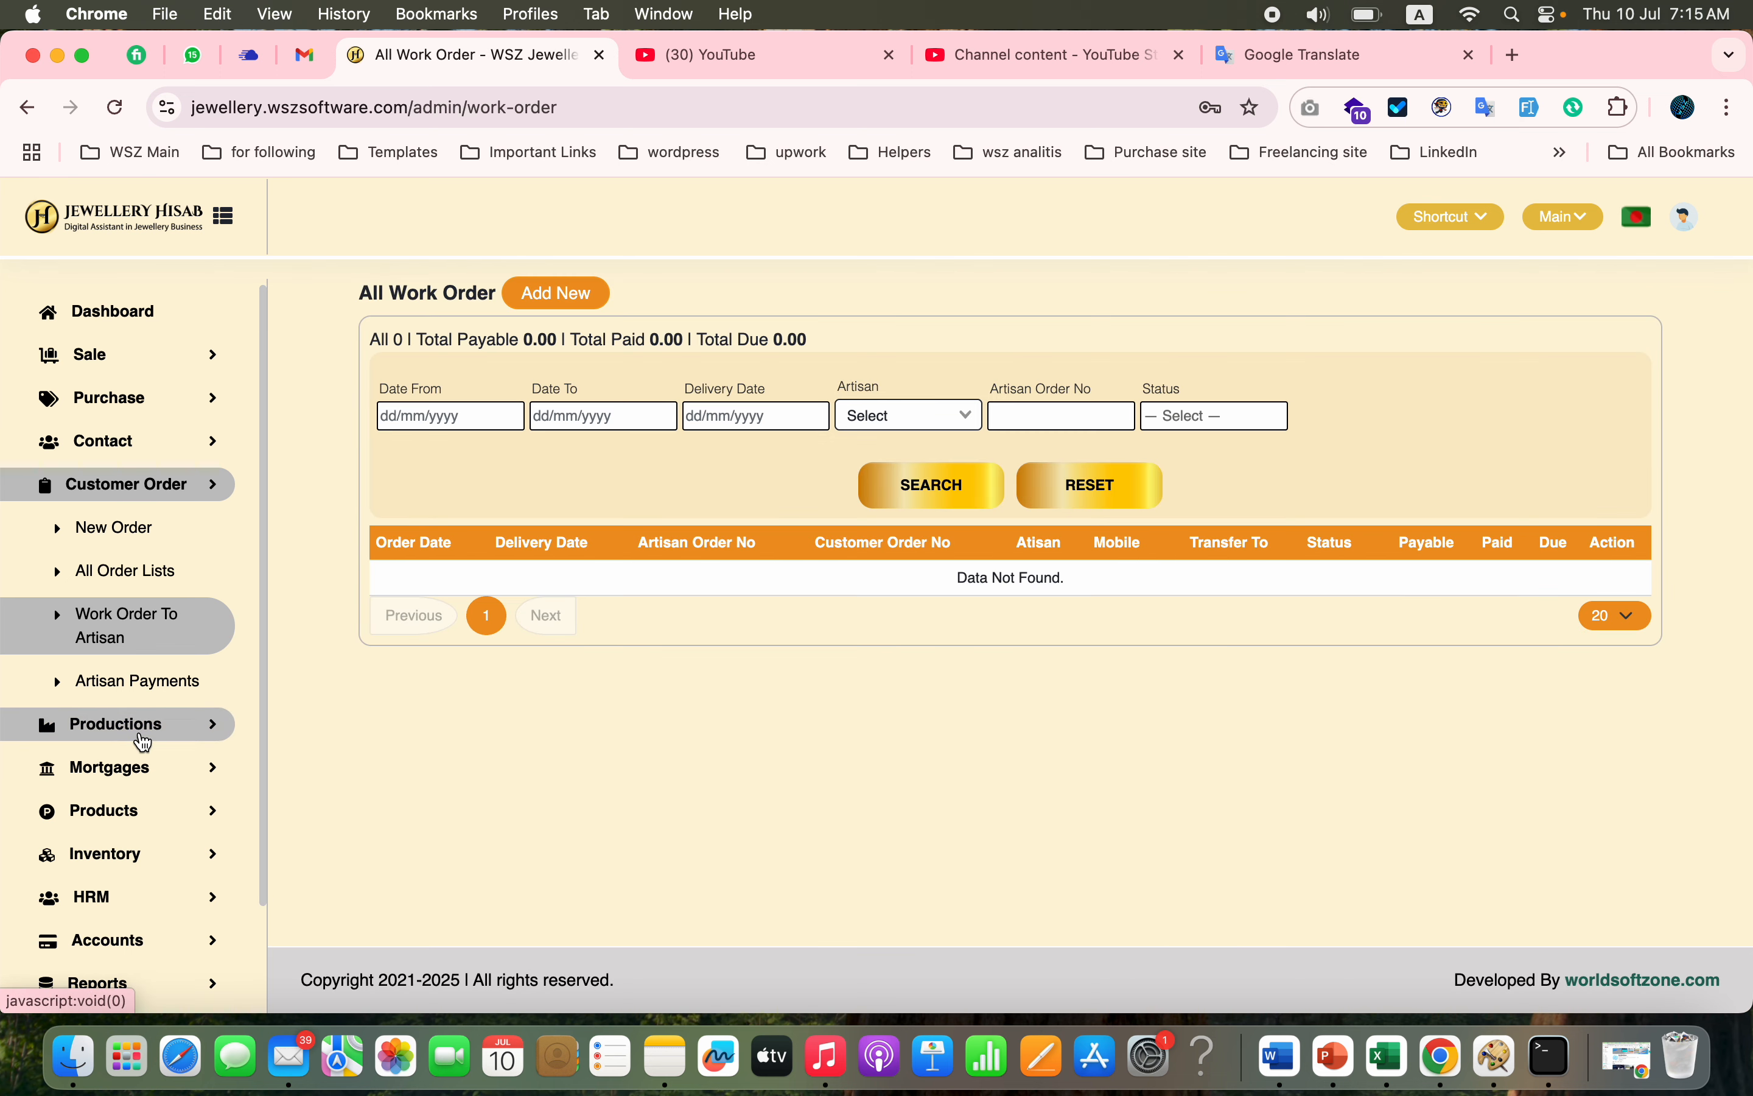
Step: Look through the options under Productions, Mortgages, Products, Inventory, HRM and Accounts, and open the list of contra entries
{"action": "left_click", "coordinate": [142, 737]}
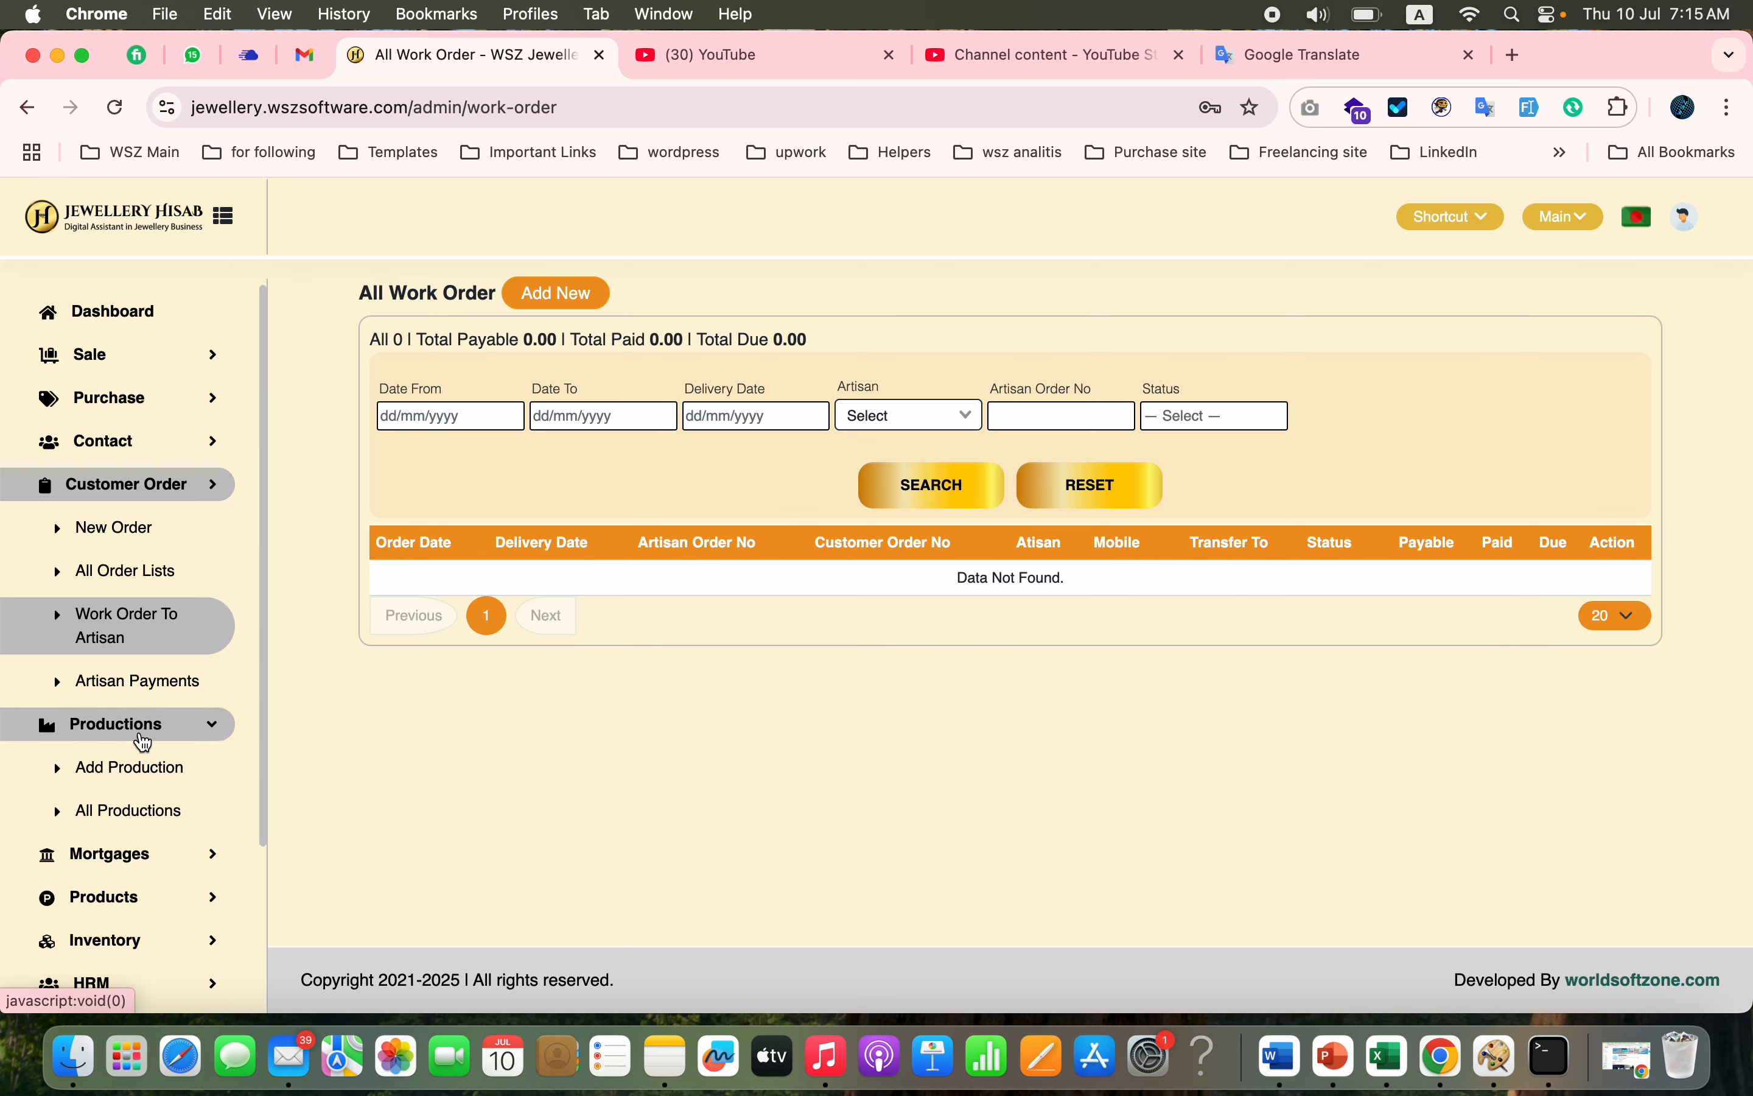
{"action": "left_click", "coordinate": [144, 737]}
{"action": "left_click", "coordinate": [127, 769]}
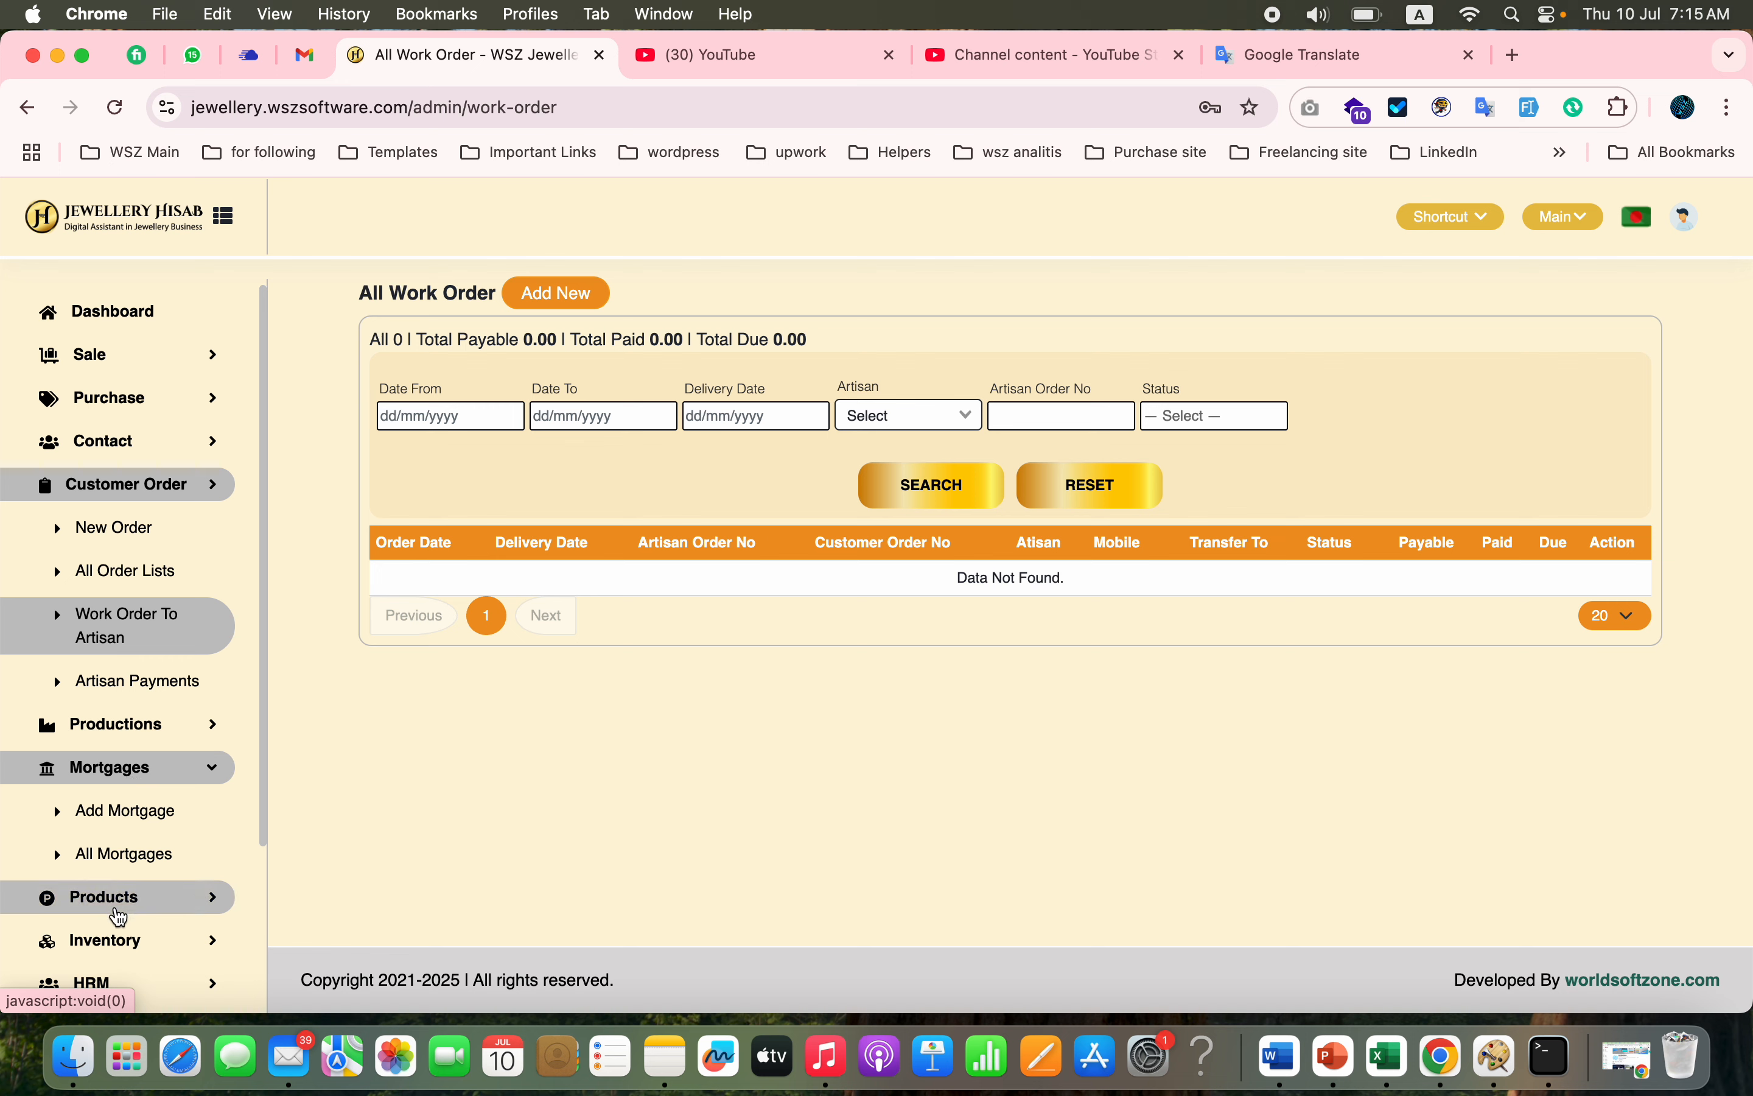
{"action": "left_click", "coordinate": [118, 898]}
{"action": "scroll", "coordinate": [149, 870], "scroll_direction": "down", "scroll_amount": 4}
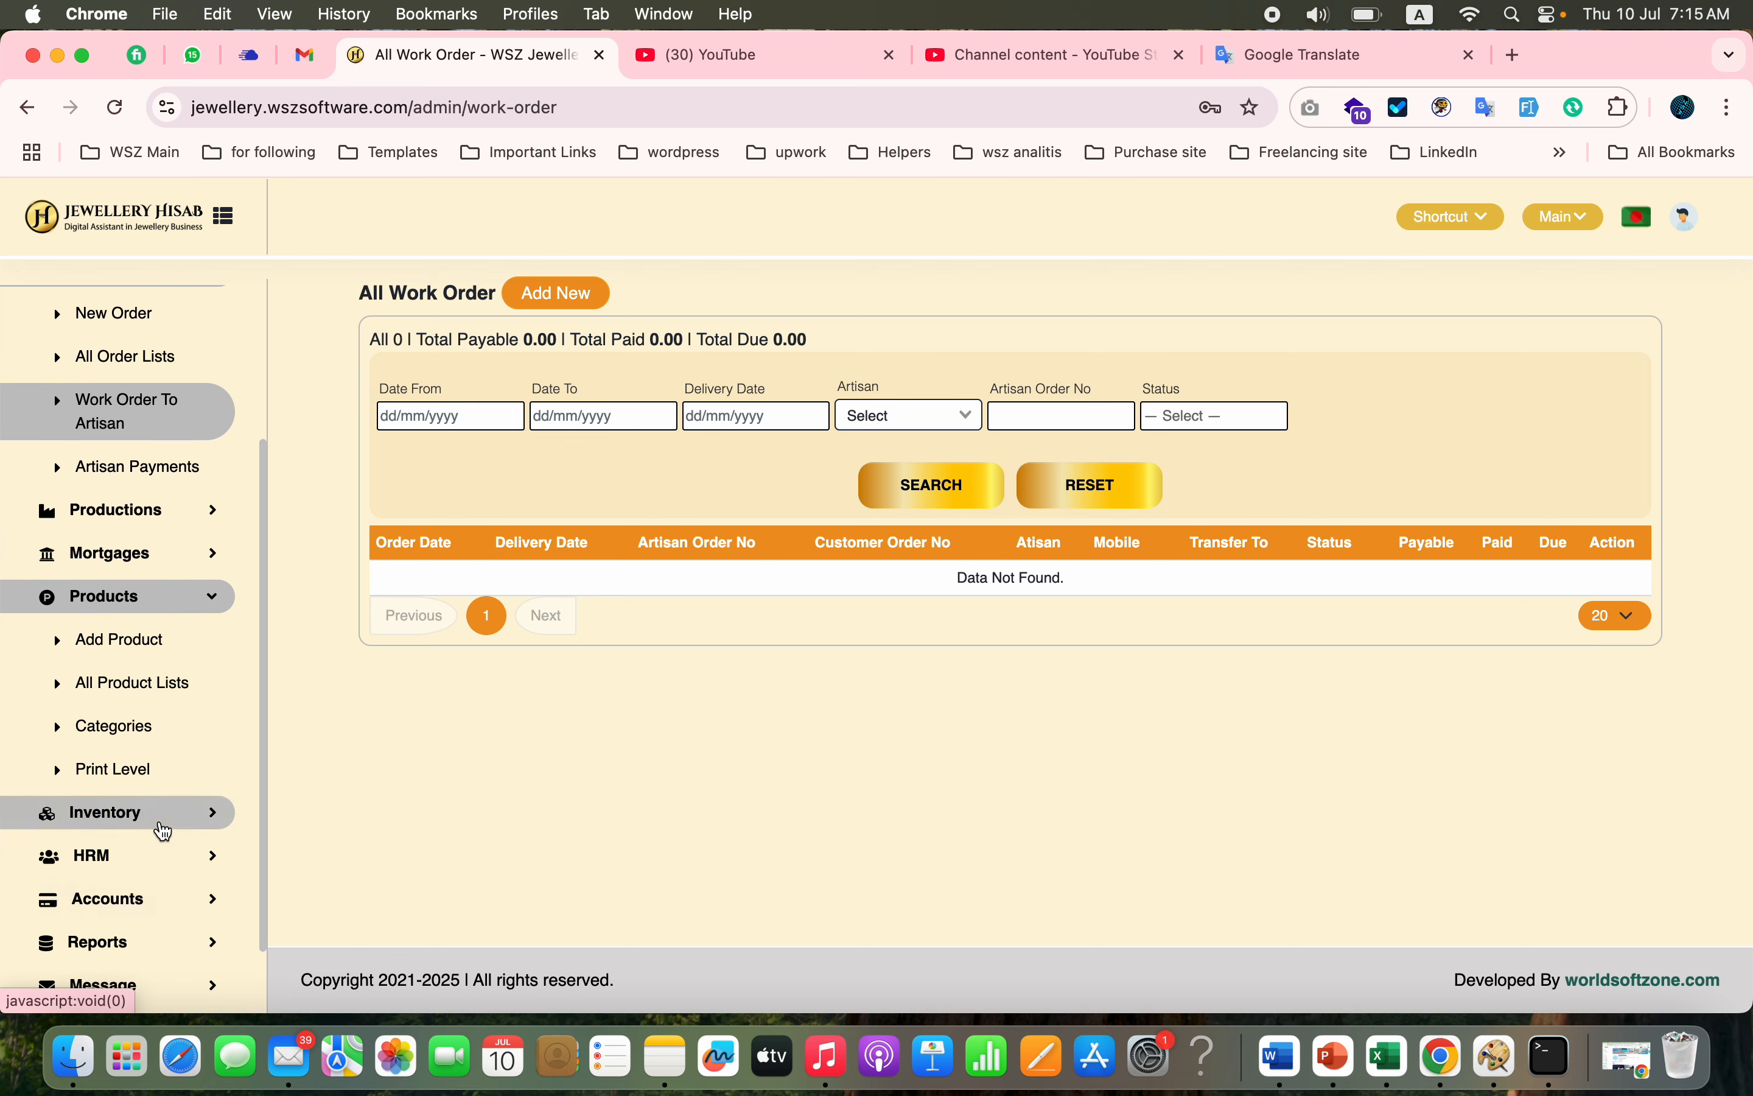
{"action": "left_click", "coordinate": [164, 830]}
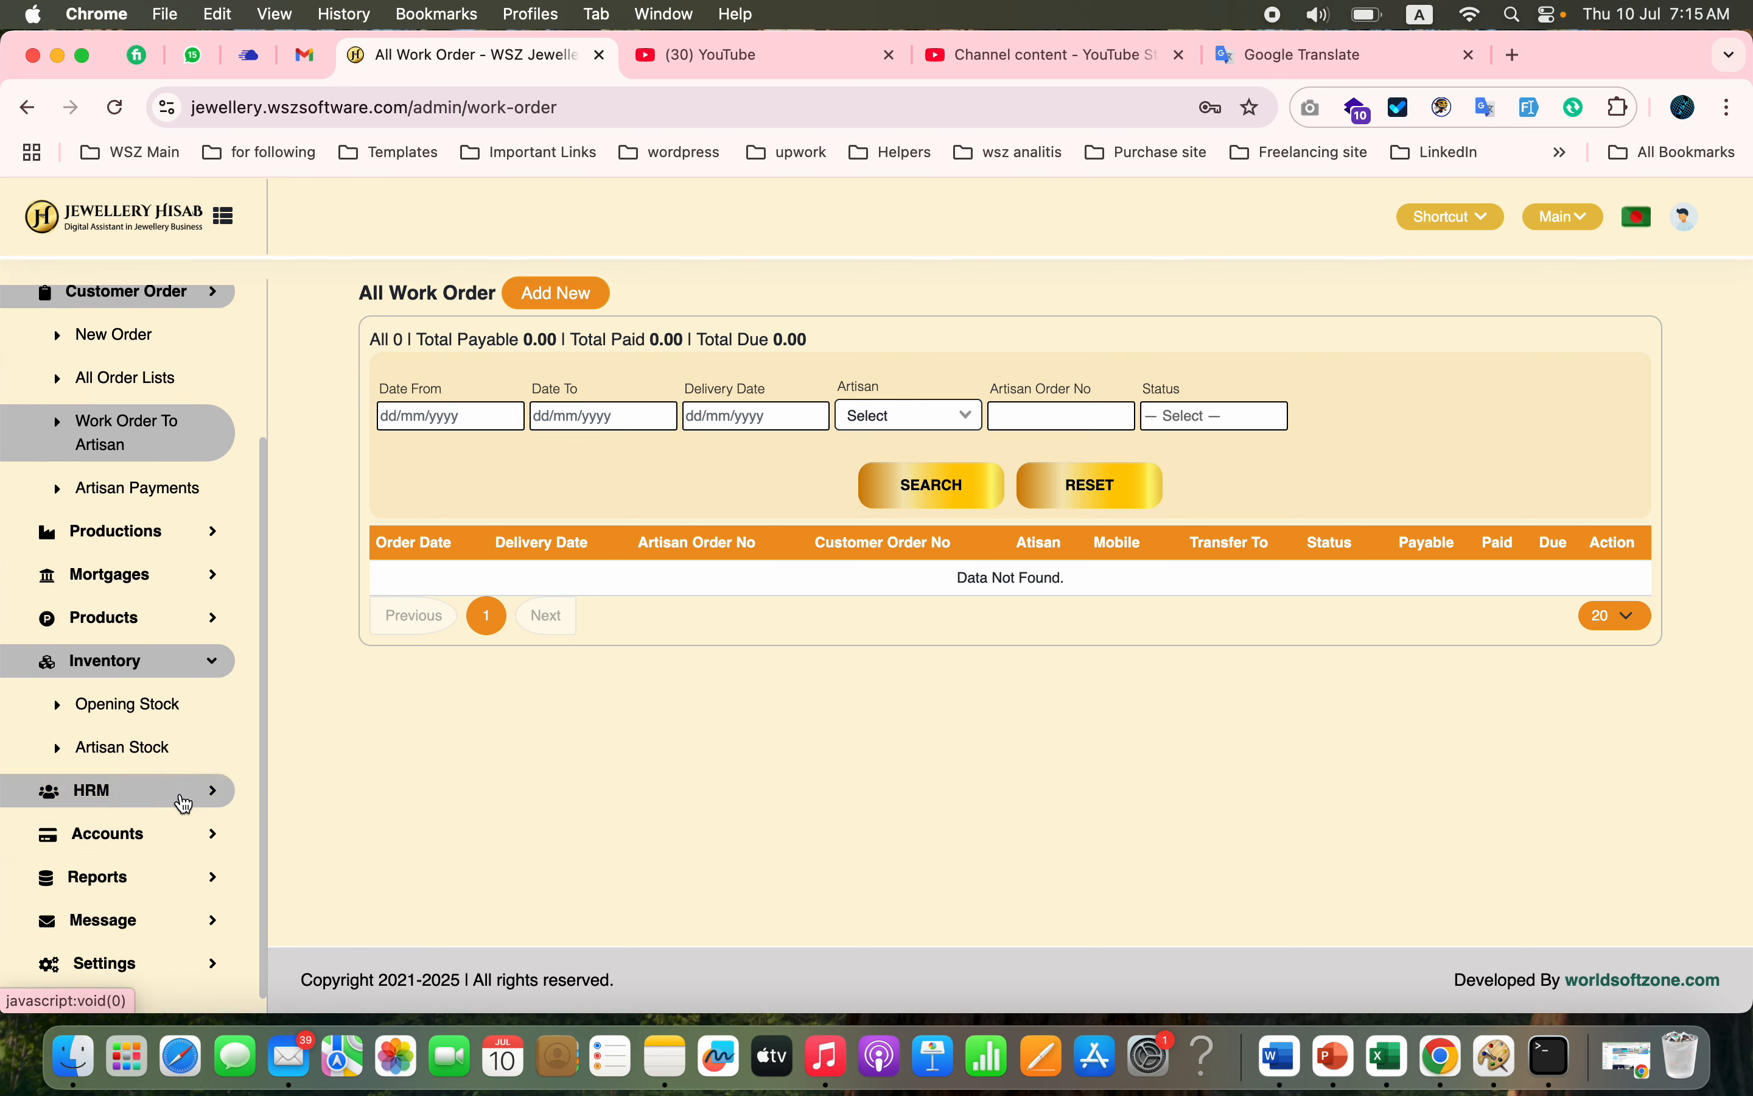
{"action": "left_click", "coordinate": [184, 802]}
{"action": "left_click", "coordinate": [146, 929]}
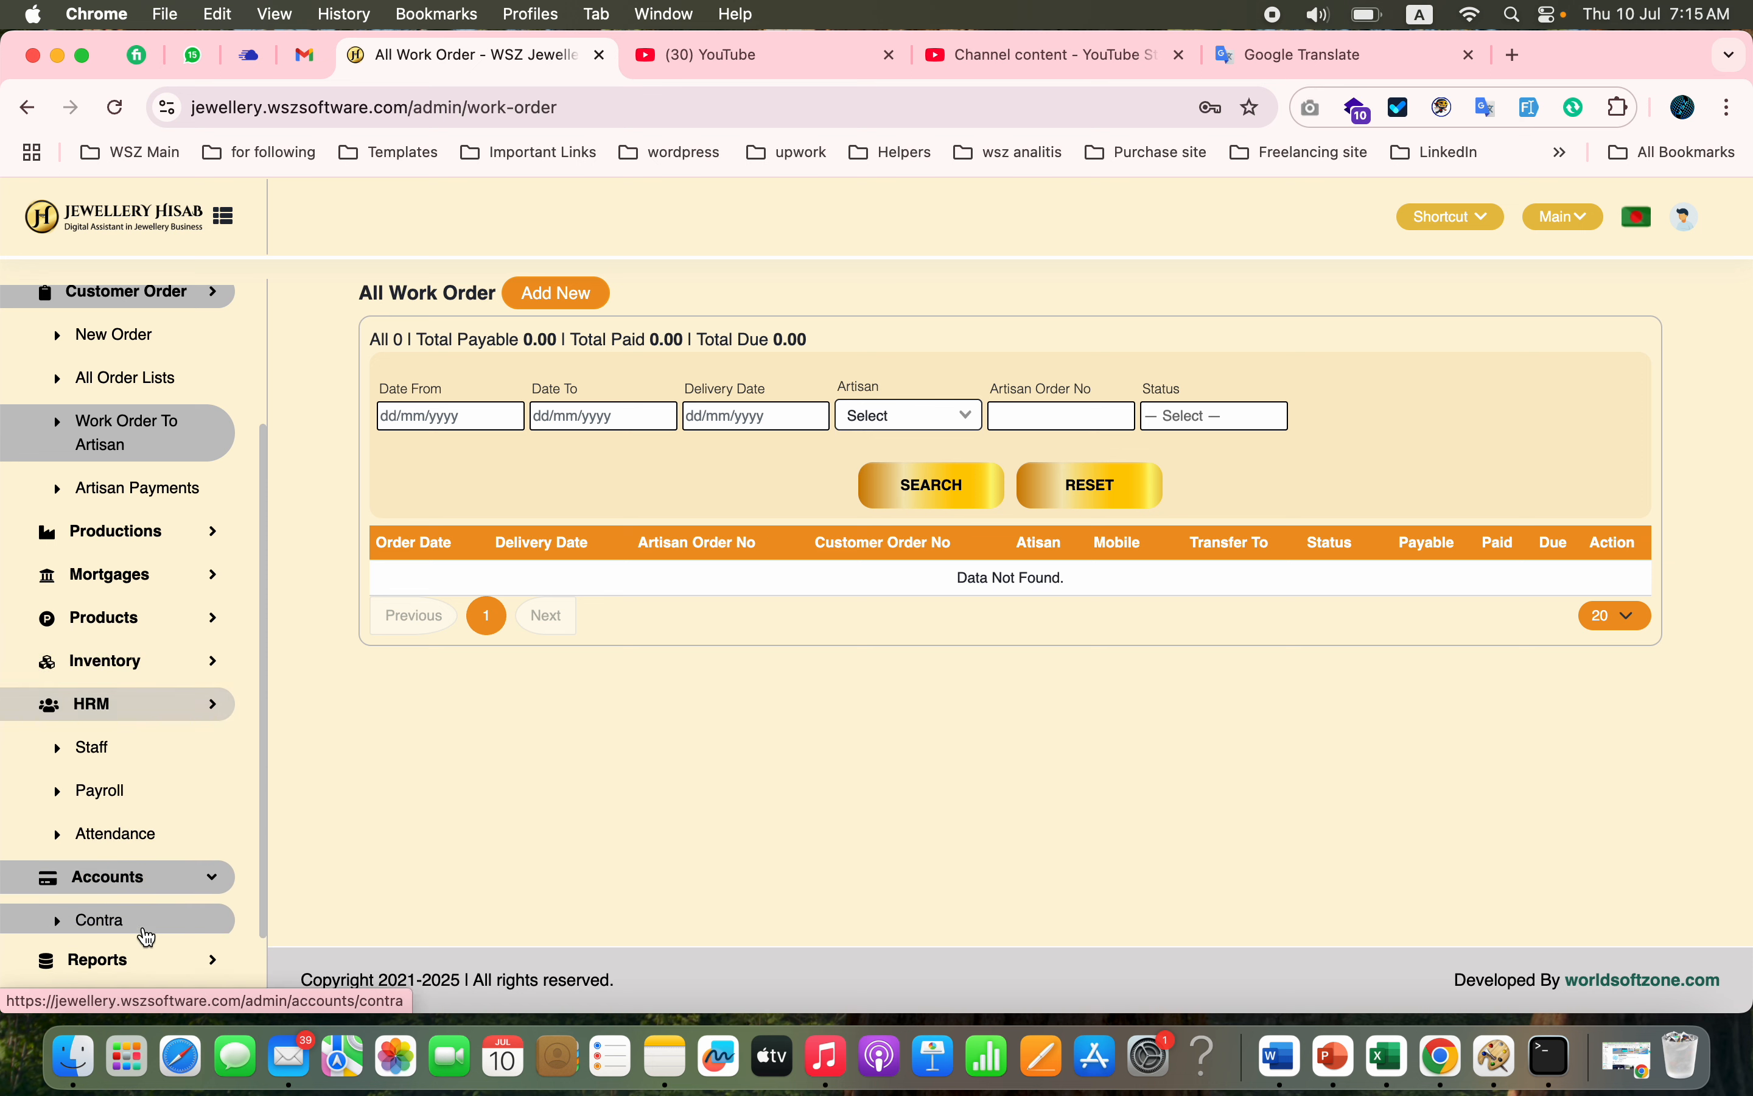
{"action": "scroll", "coordinate": [146, 935], "scroll_direction": "down", "scroll_amount": 2}
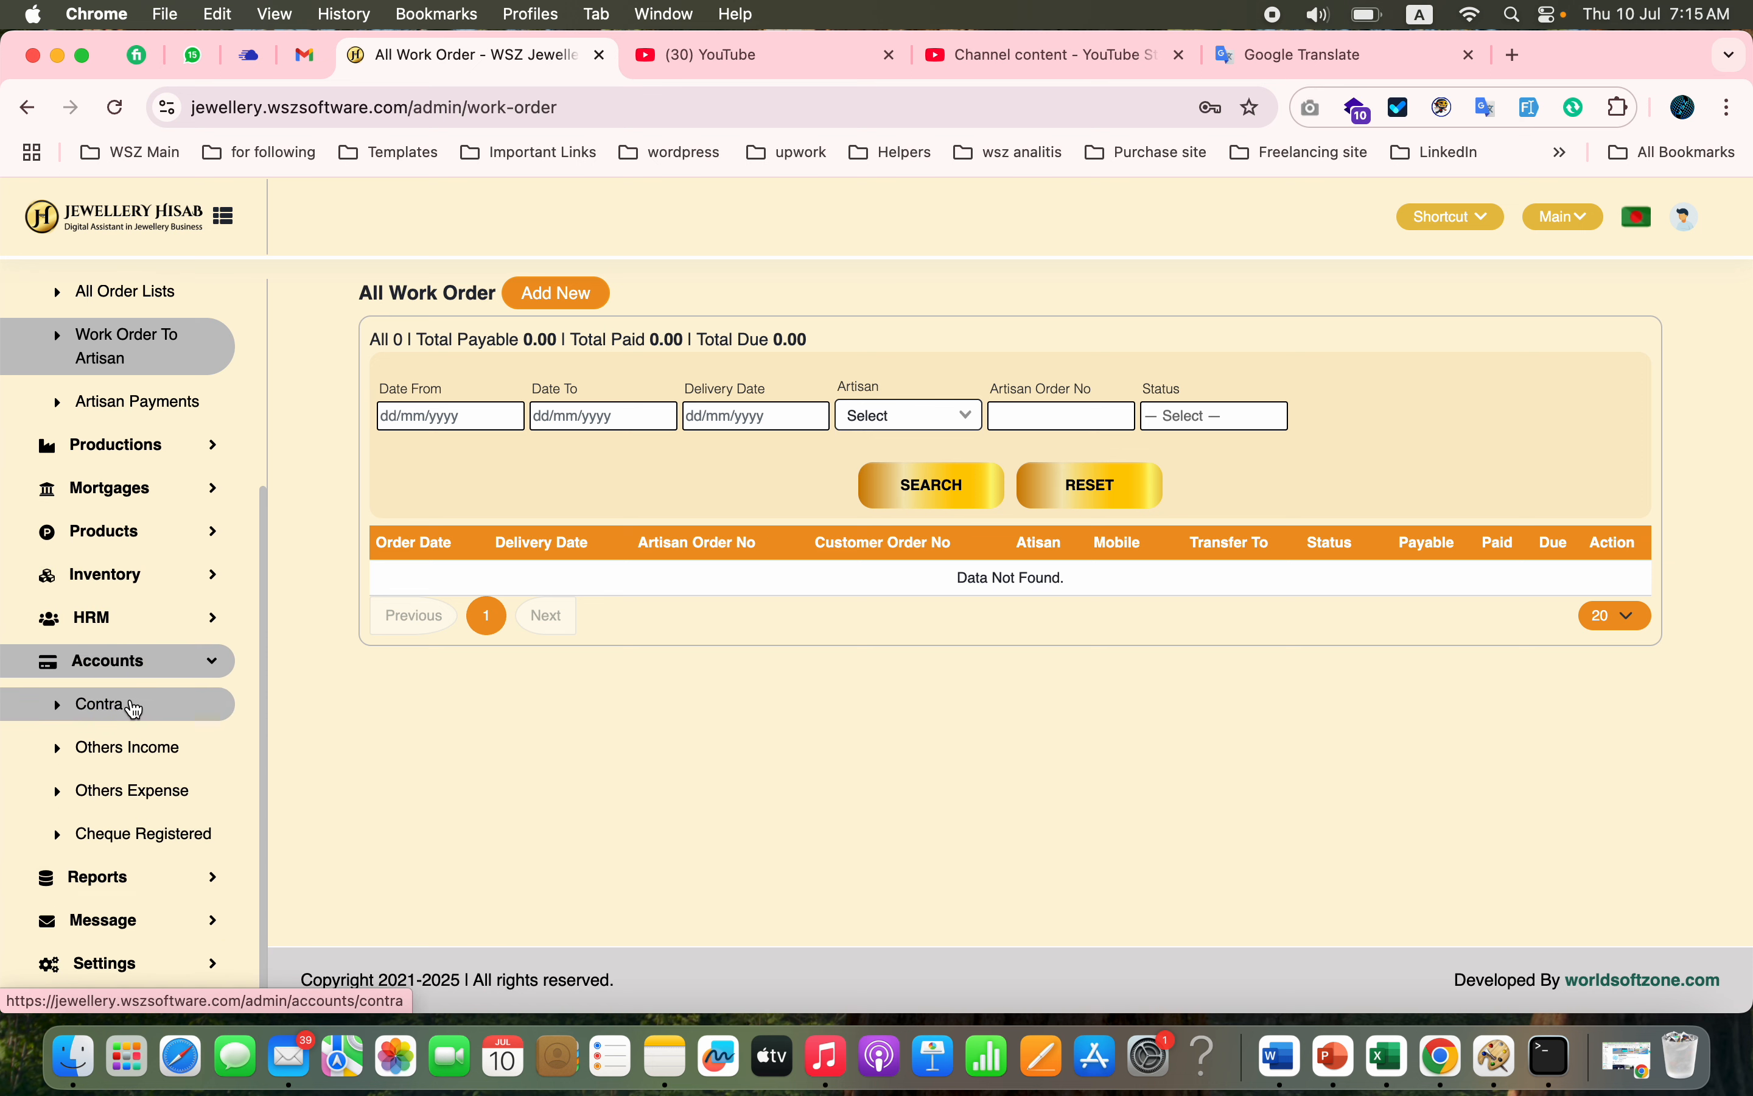
{"action": "left_click", "coordinate": [134, 707]}
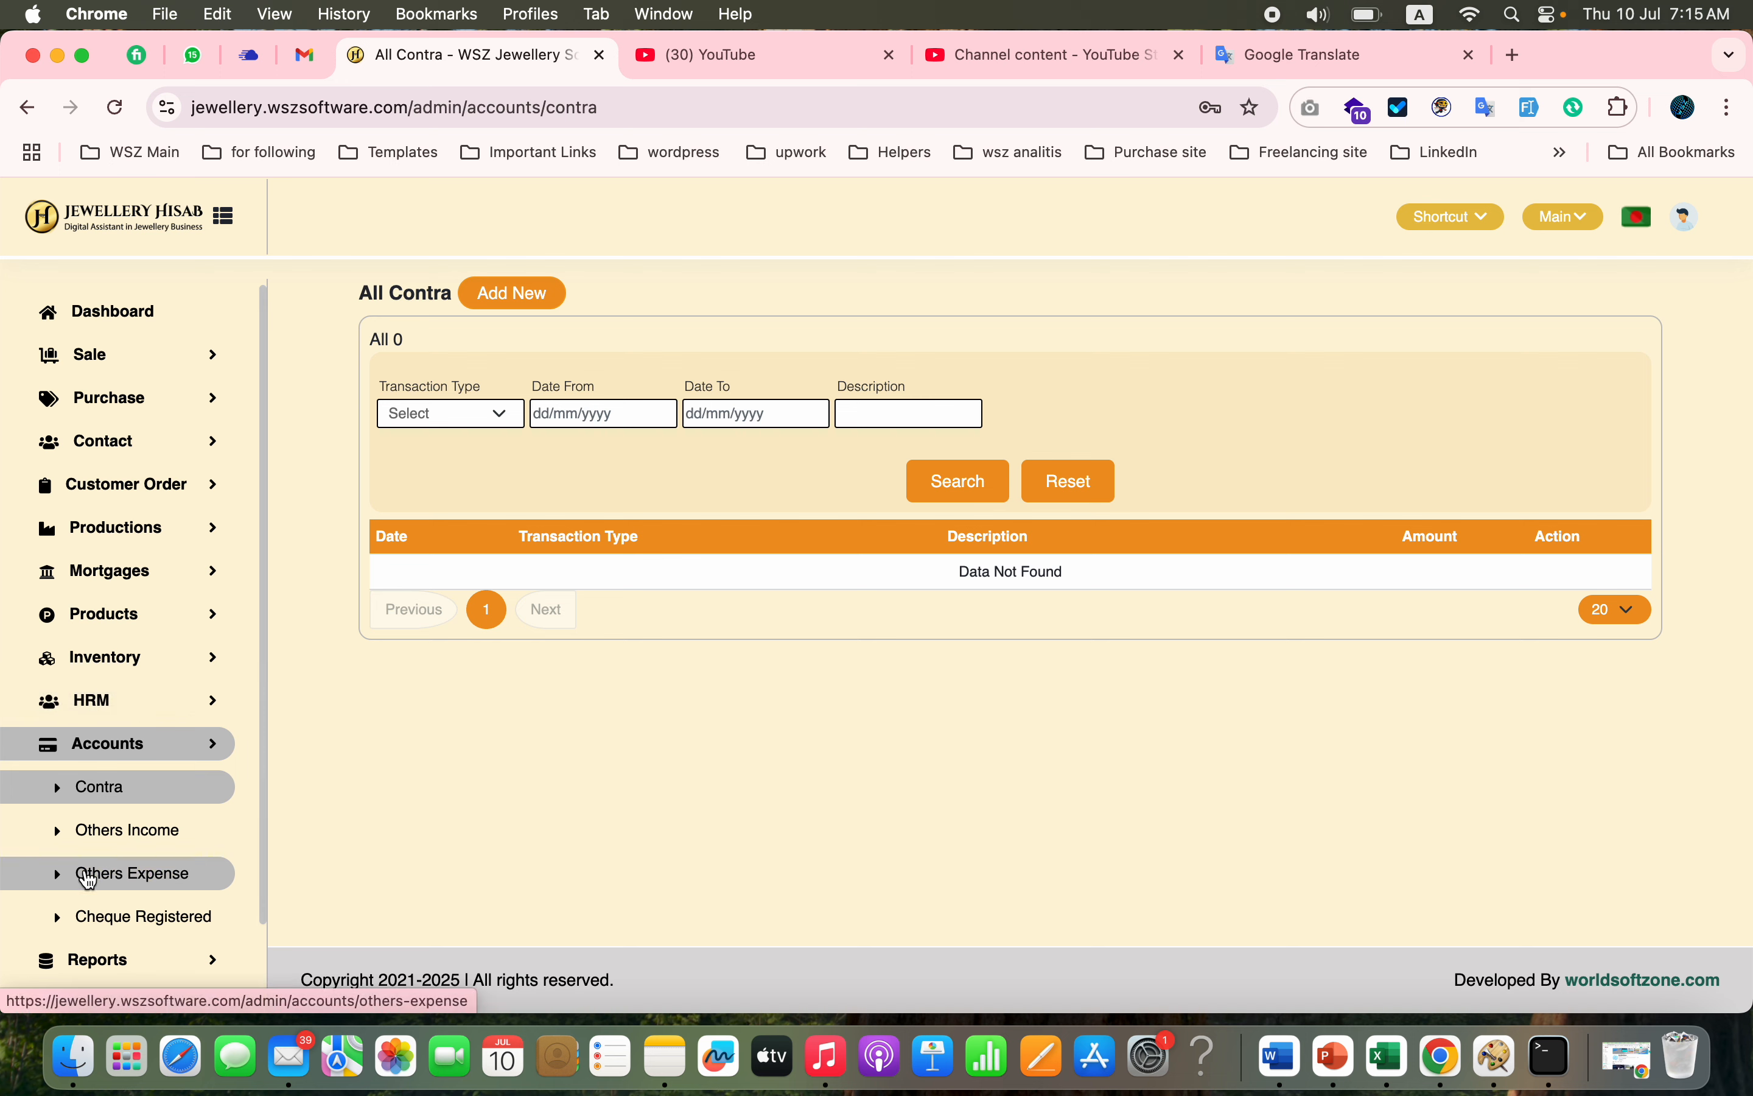
Step: Look through the available accounts and sales reports and open the Halkhata report for sales
{"action": "scroll", "coordinate": [79, 868], "scroll_direction": "down", "scroll_amount": 2}
{"action": "left_click", "coordinate": [148, 879]}
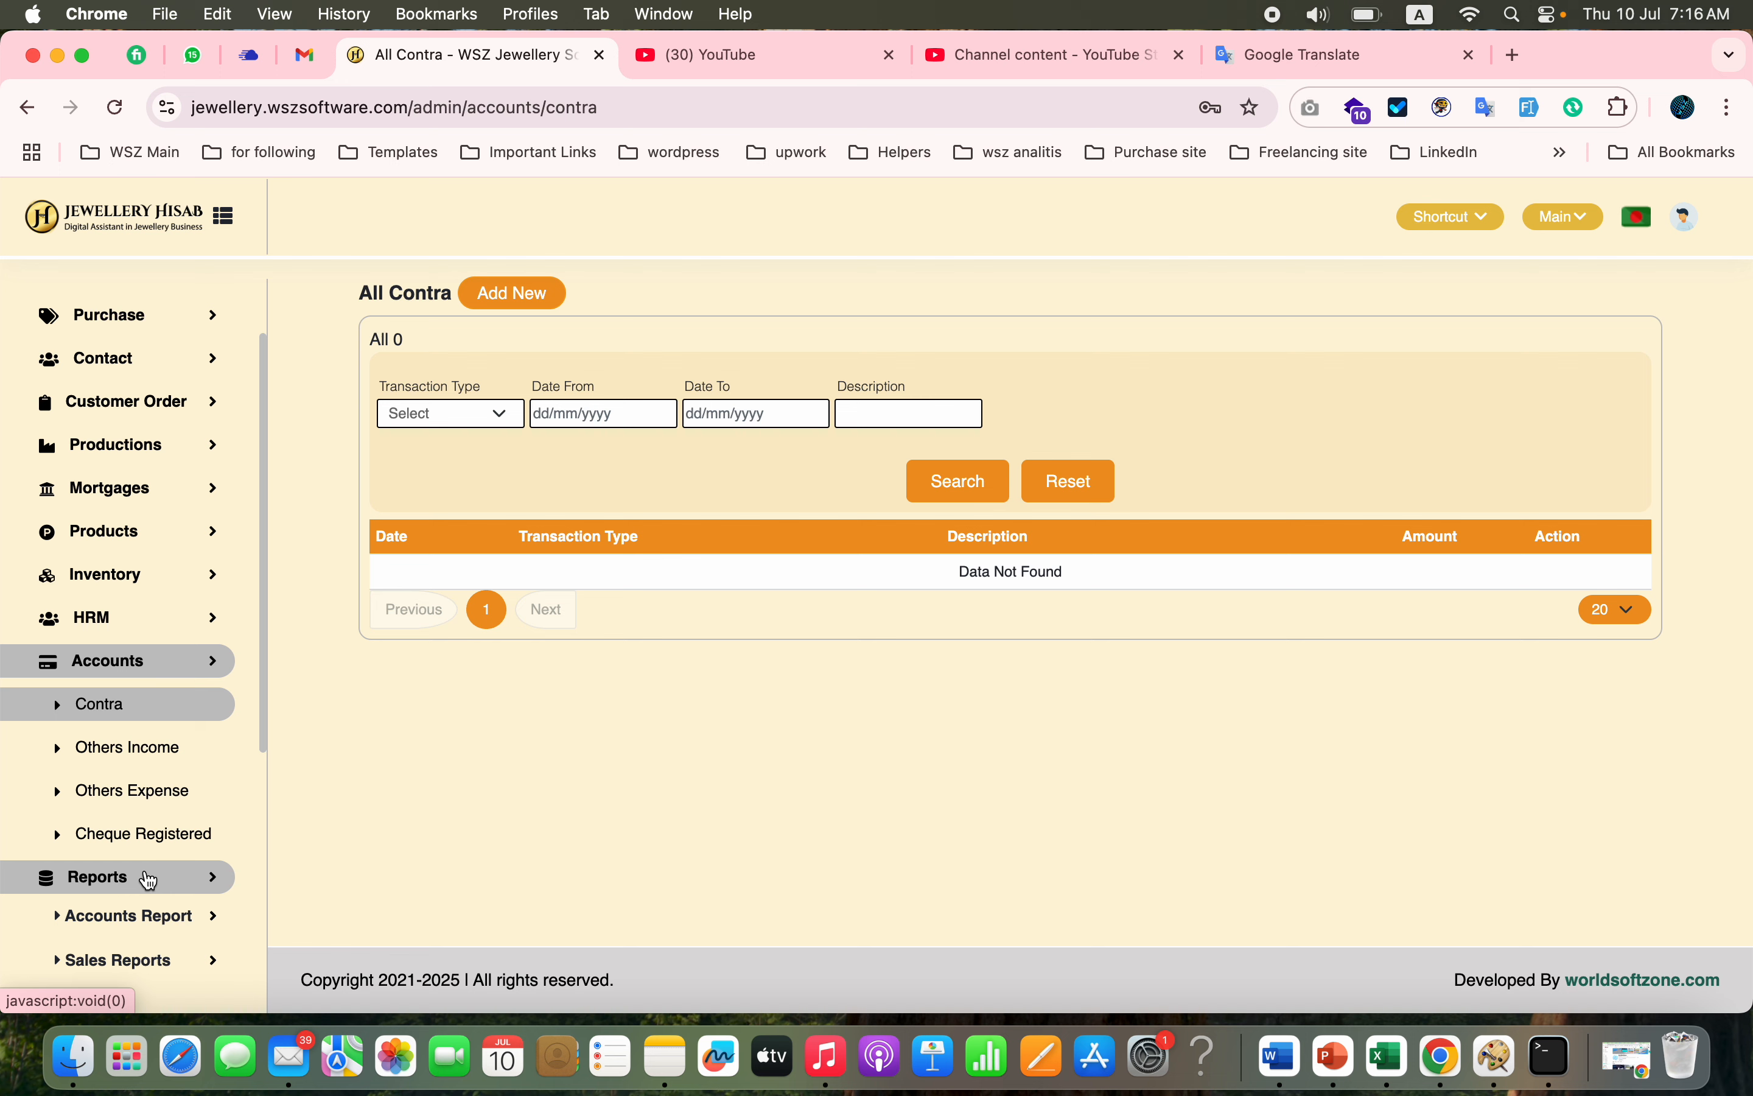
{"action": "left_click", "coordinate": [156, 932]}
{"action": "scroll", "coordinate": [155, 935], "scroll_direction": "down", "scroll_amount": 6}
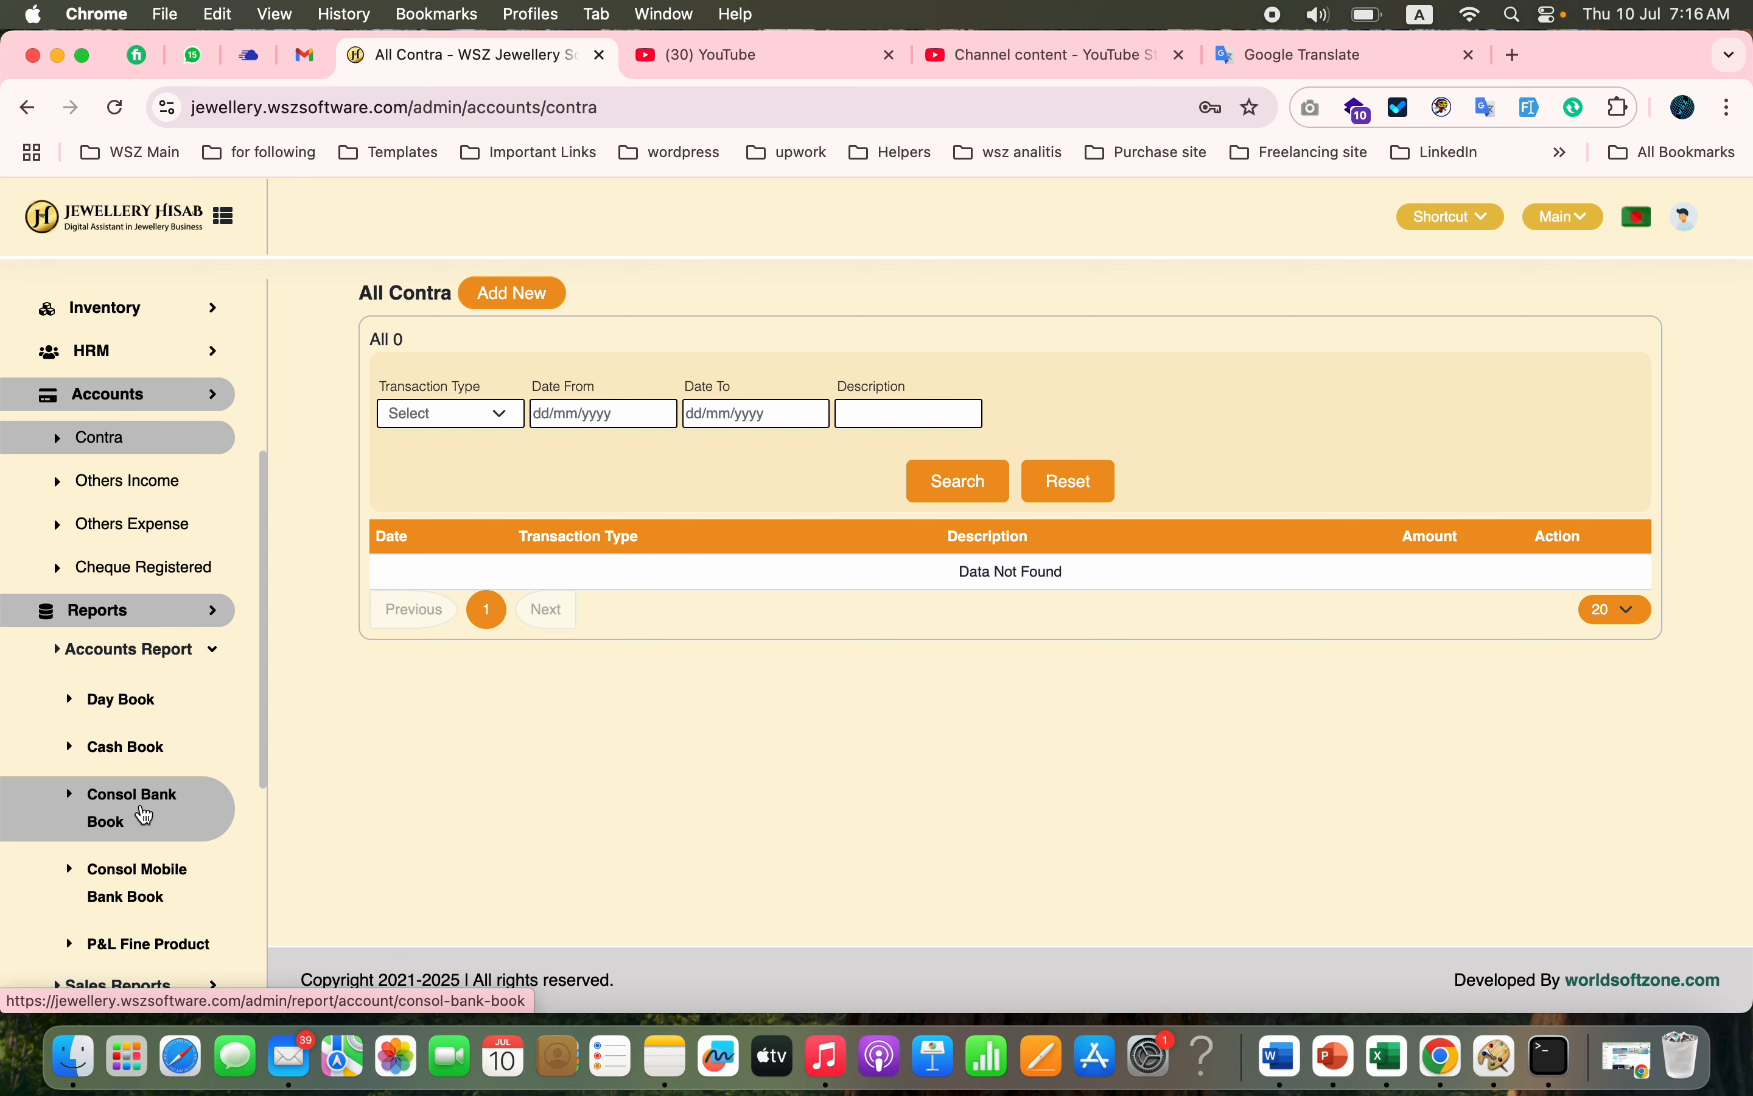
{"action": "scroll", "coordinate": [163, 781], "scroll_direction": "down", "scroll_amount": 5}
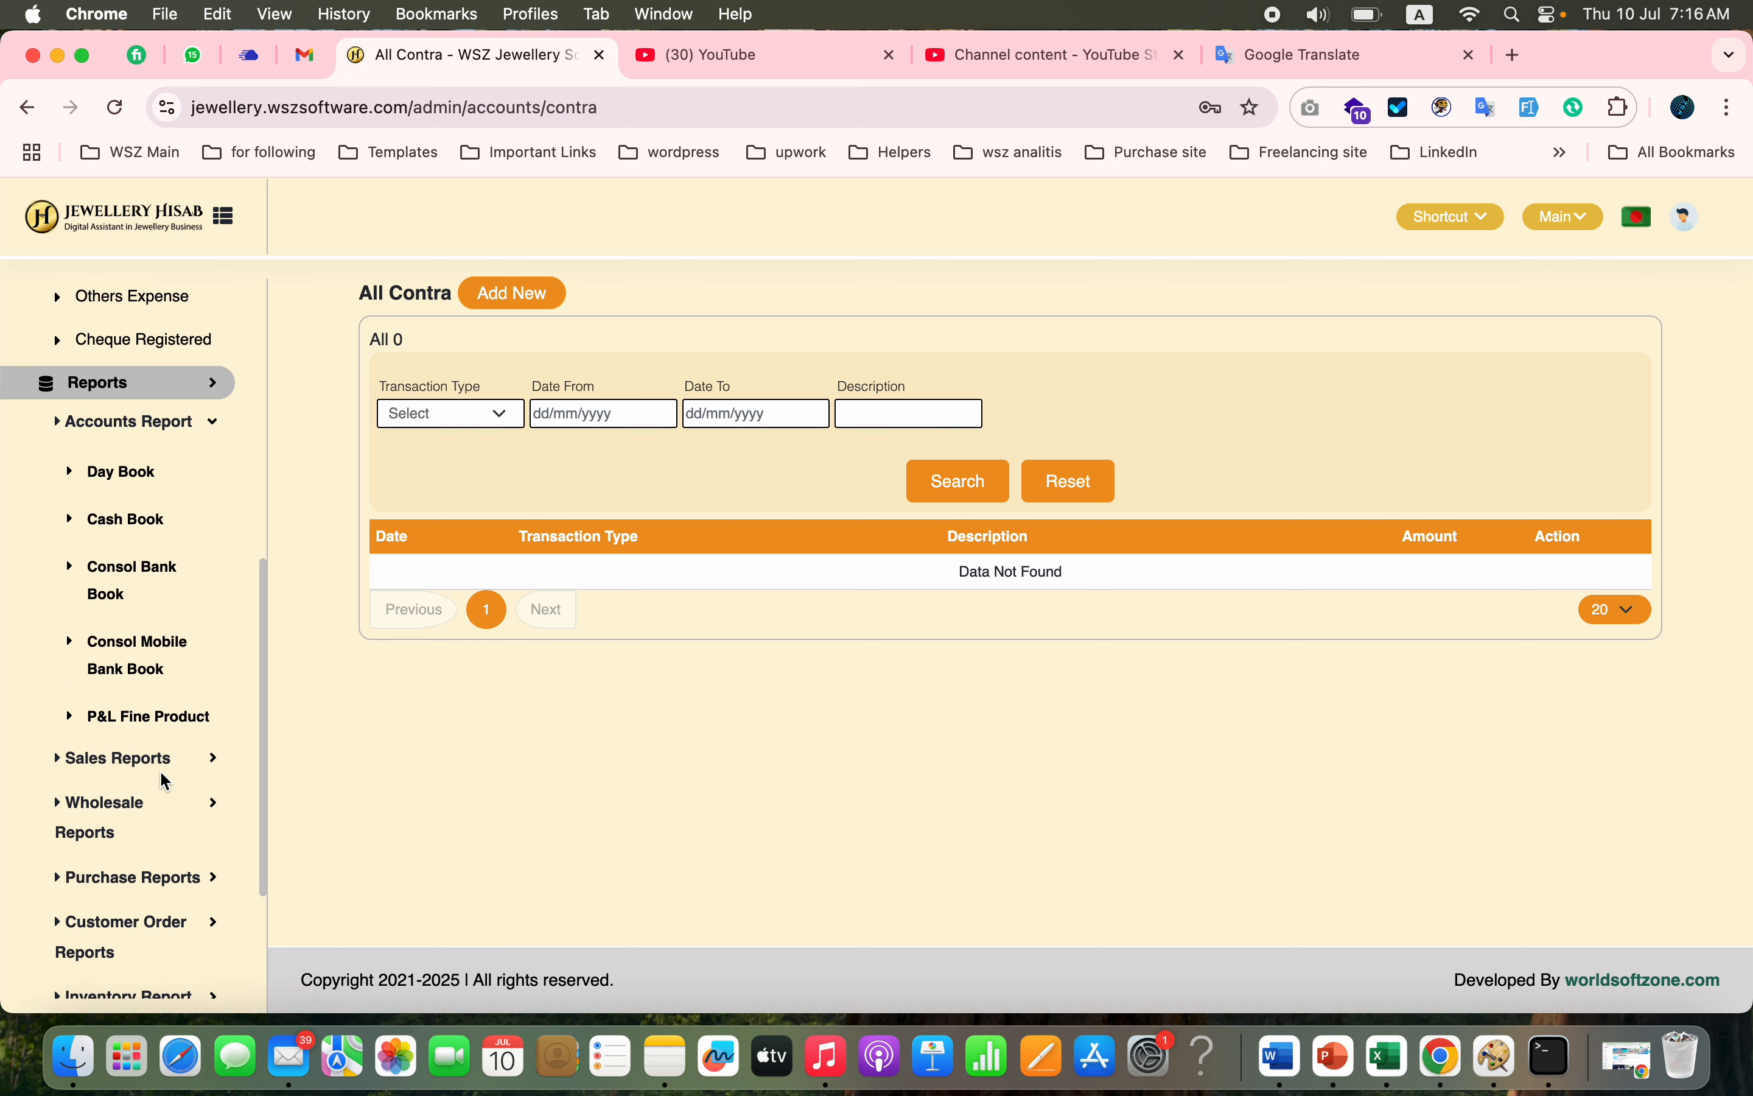
{"action": "scroll", "coordinate": [165, 780], "scroll_direction": "down", "scroll_amount": 1}
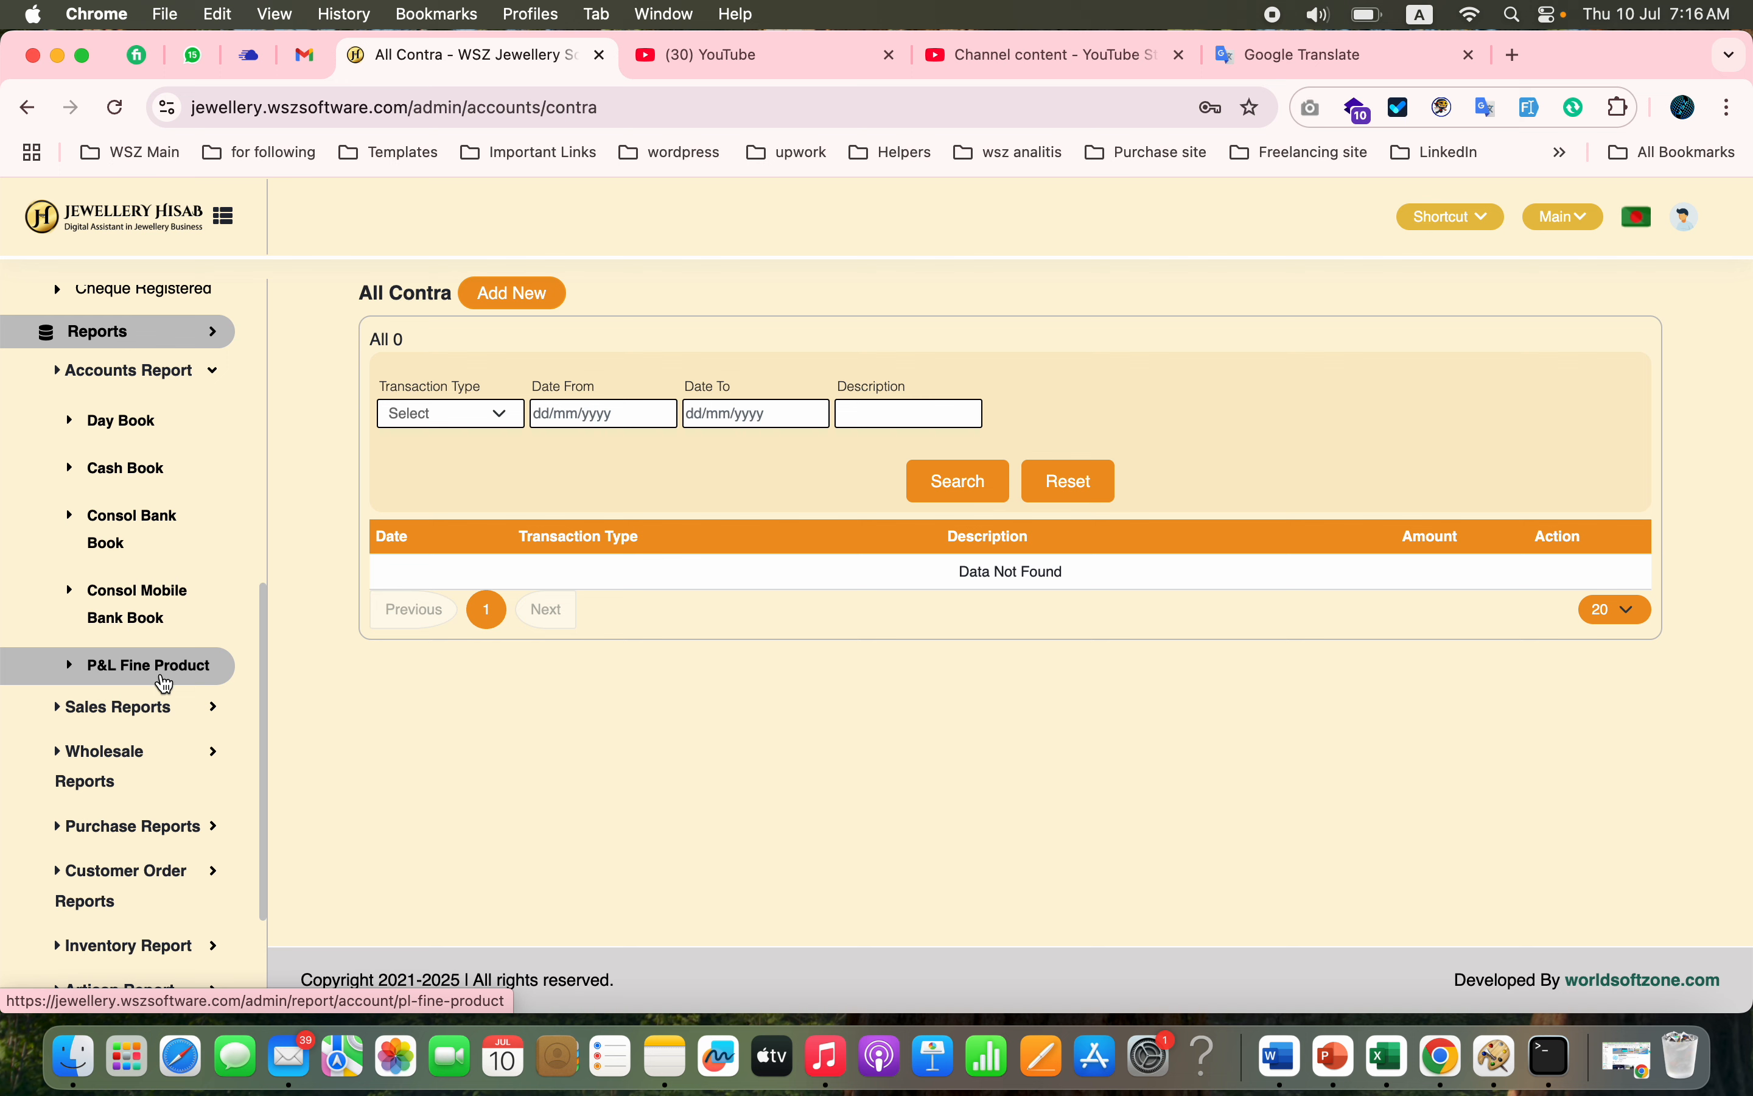
{"action": "left_click", "coordinate": [168, 712]}
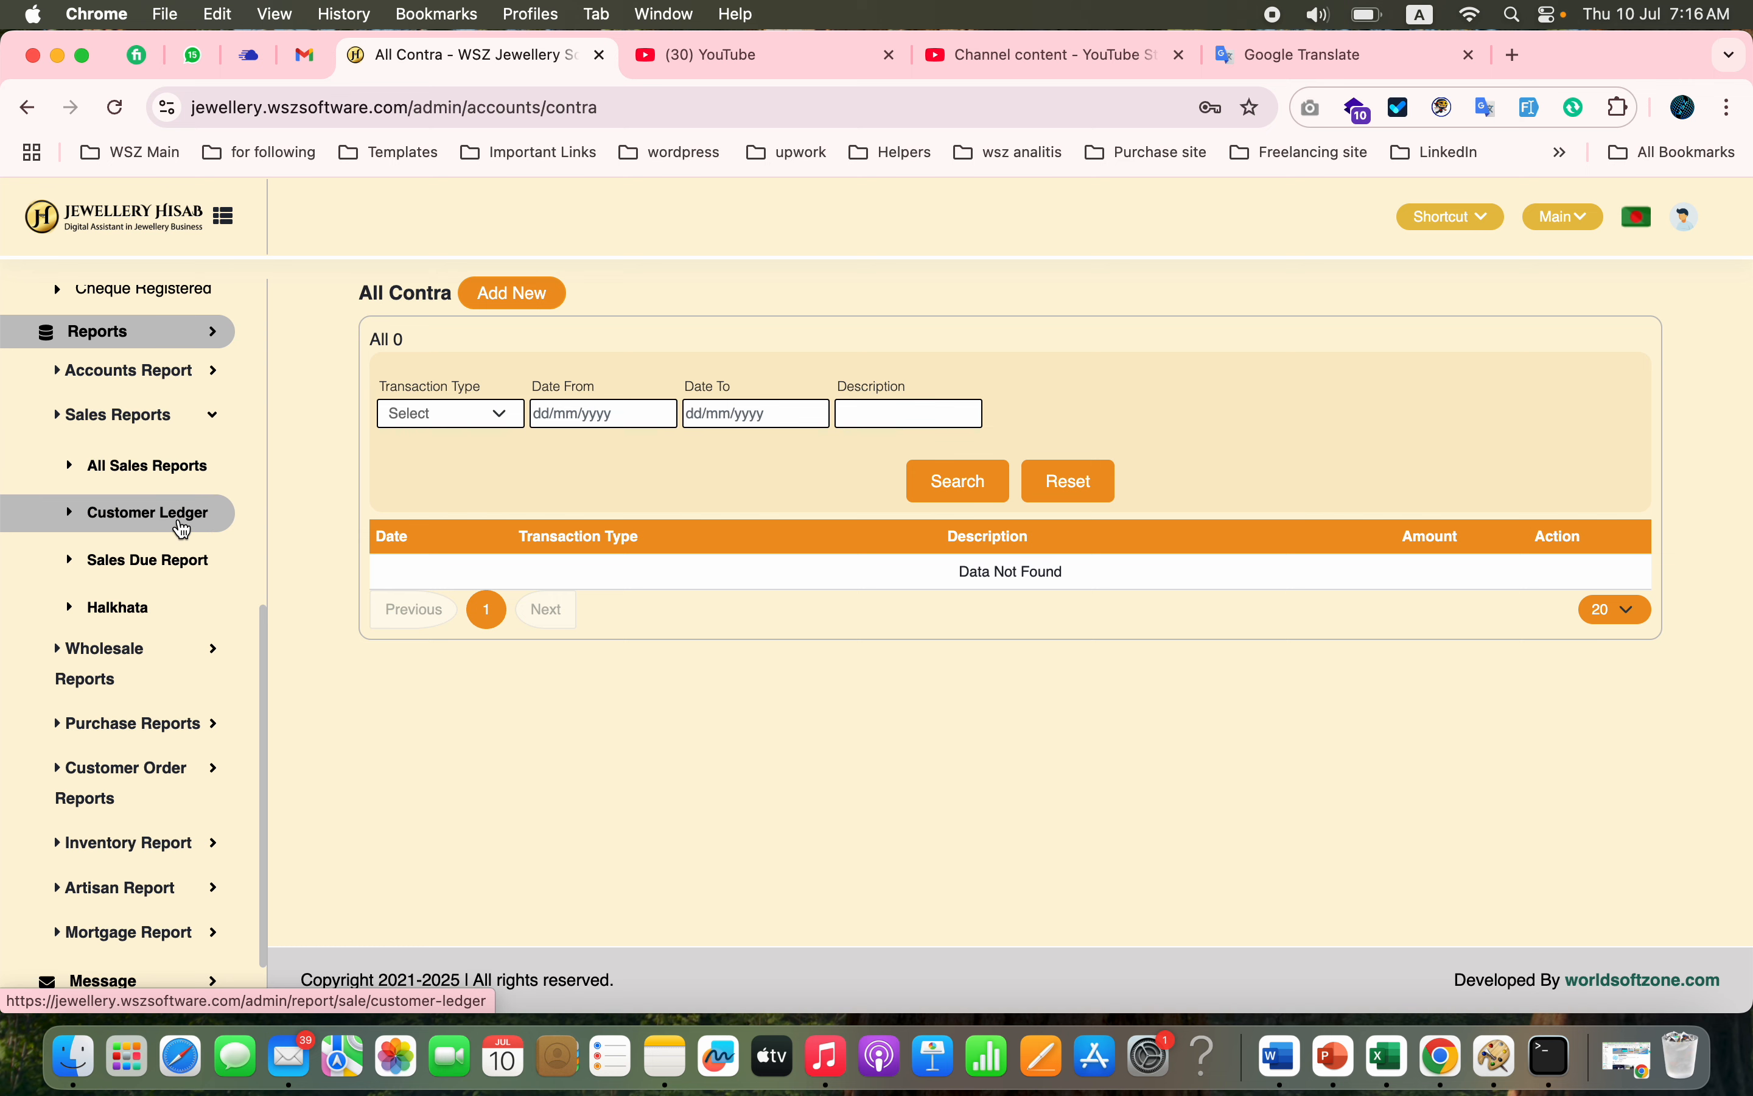
{"action": "left_click", "coordinate": [142, 614]}
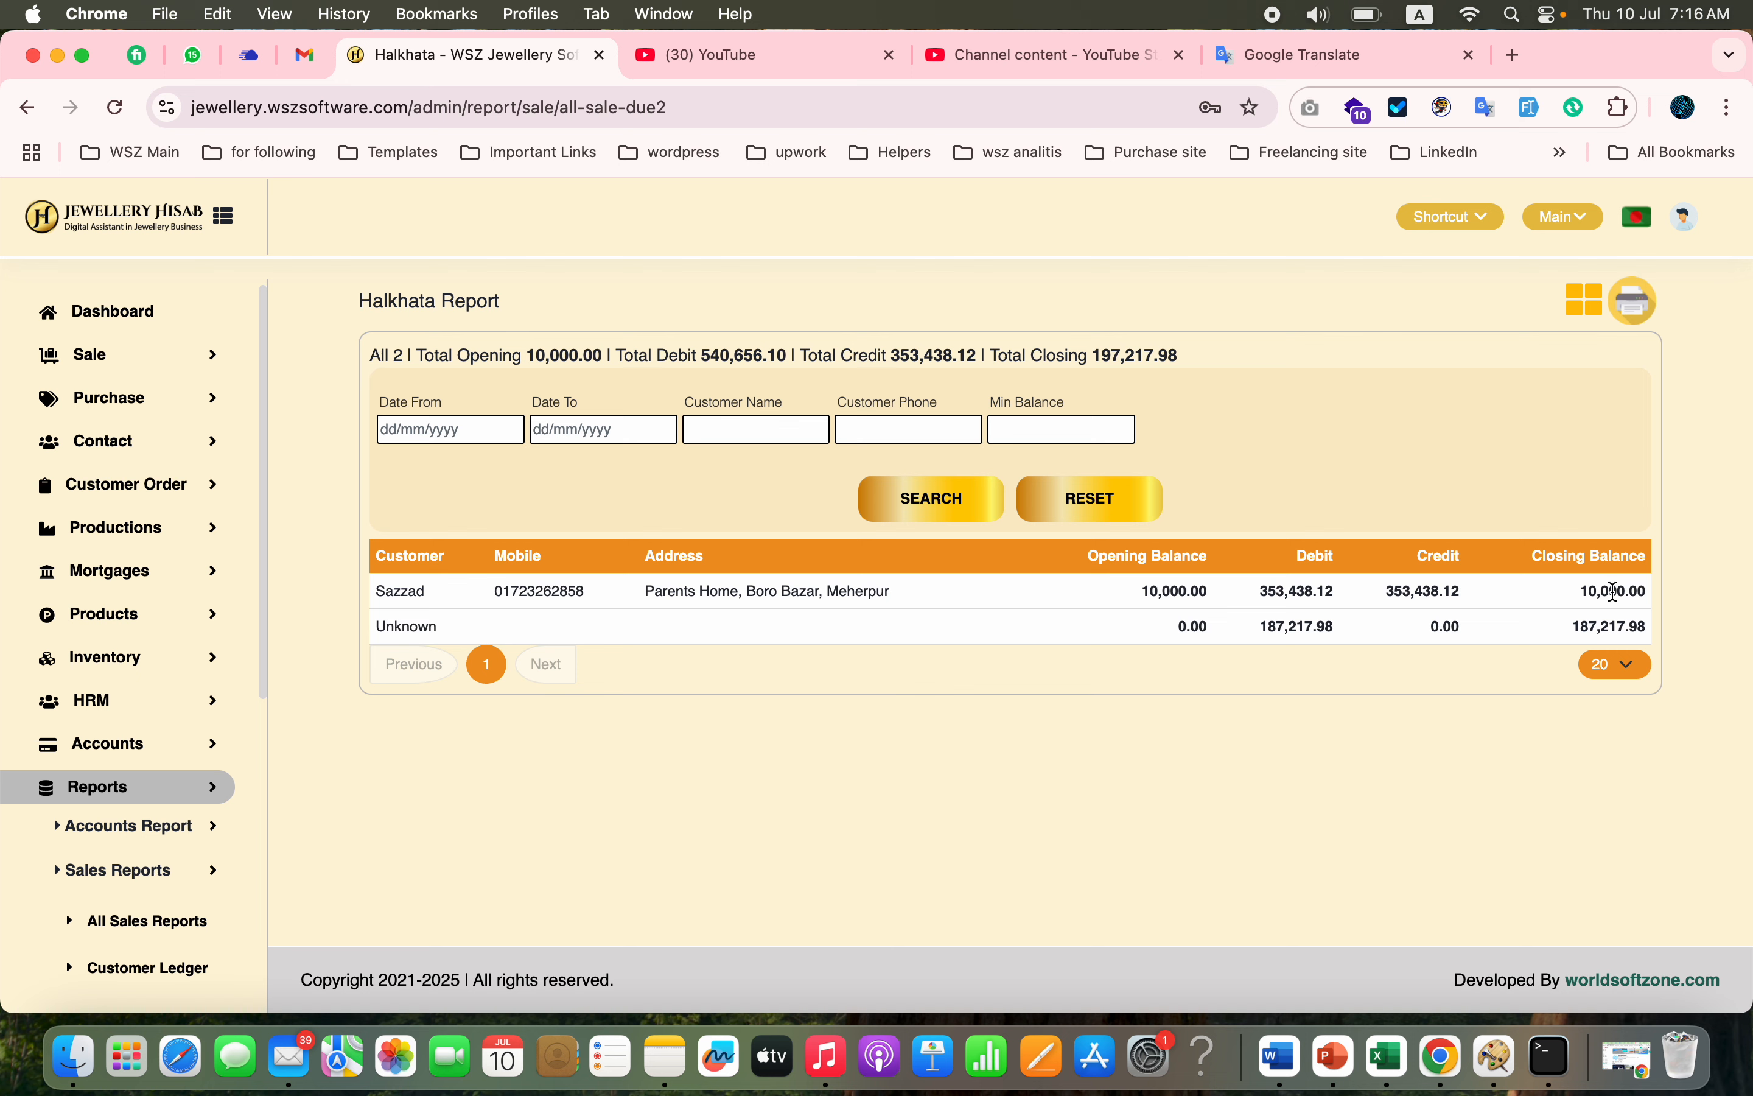
Step: Check the customer's closing balance in the Halkhata report and review the invitation cards in the large card view
{"action": "double_click", "coordinate": [1615, 590]}
{"action": "double_click", "coordinate": [1620, 584]}
{"action": "left_click", "coordinate": [1582, 307]}
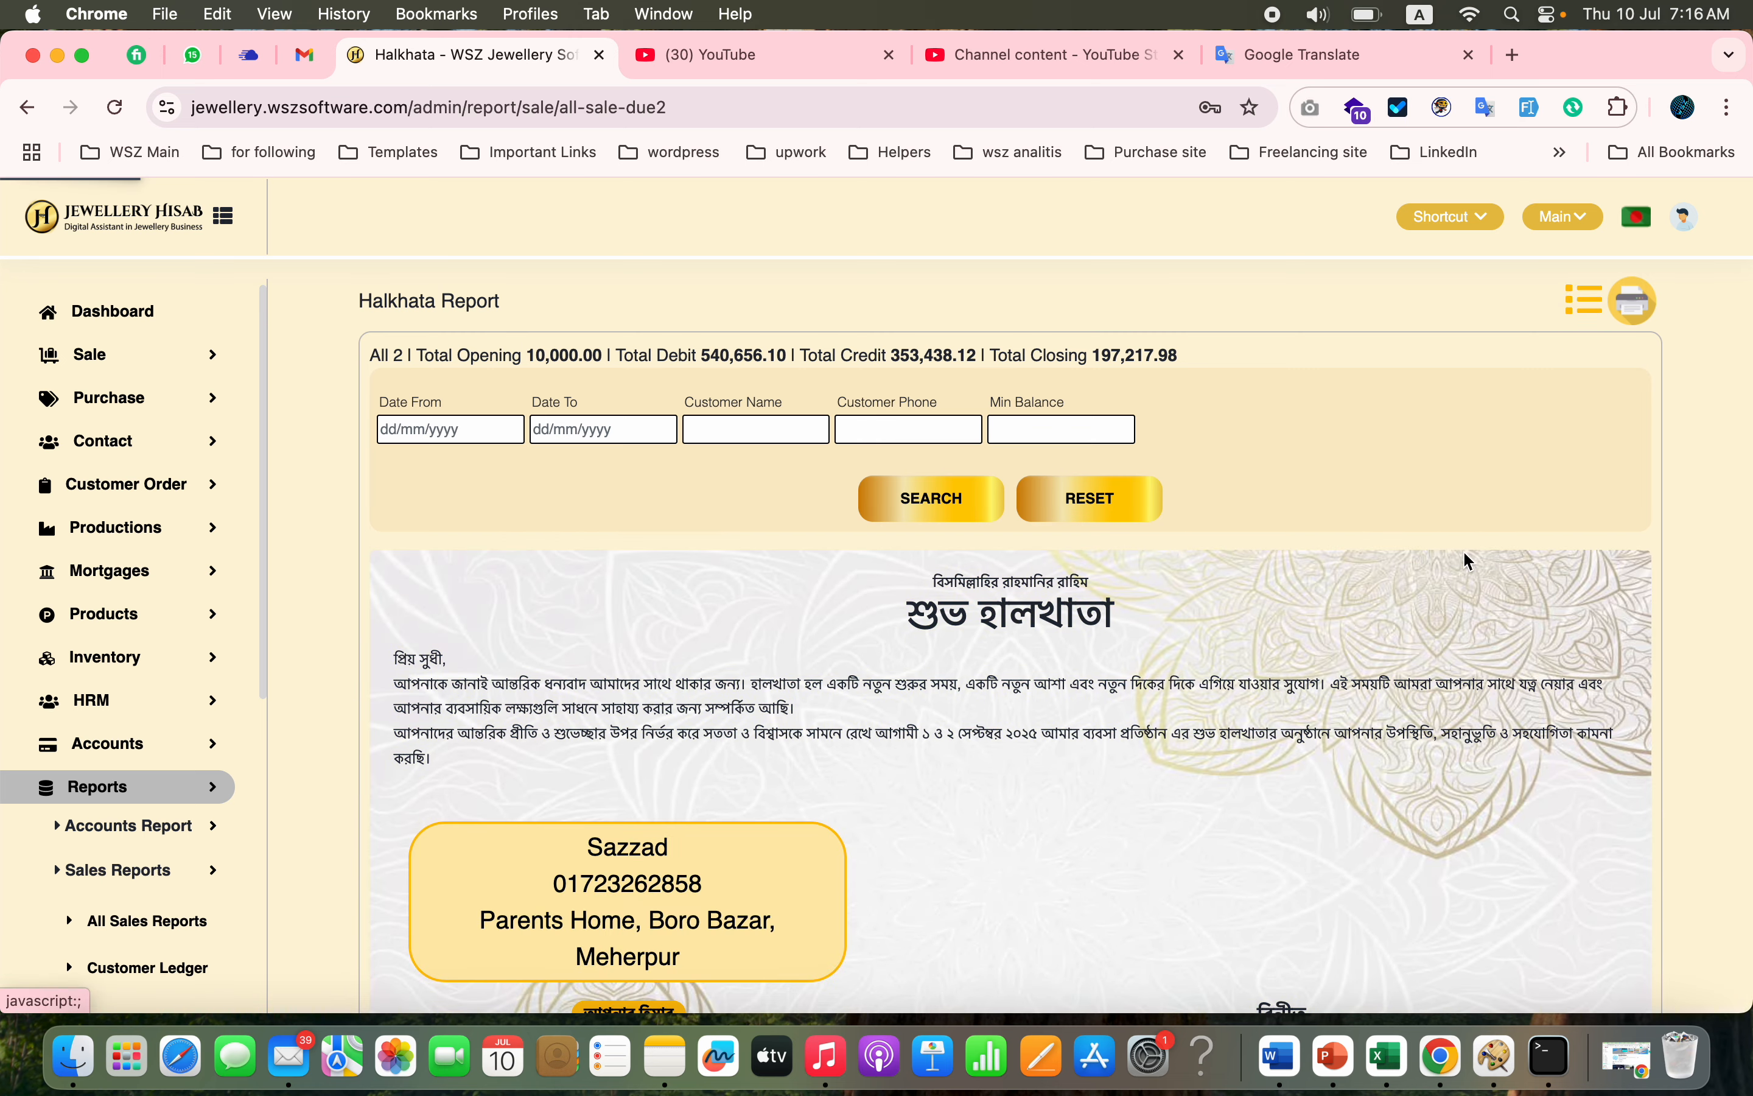
{"action": "scroll", "coordinate": [1460, 557], "scroll_direction": "down", "scroll_amount": 10}
{"action": "scroll", "coordinate": [1459, 557], "scroll_direction": "down", "scroll_amount": 3}
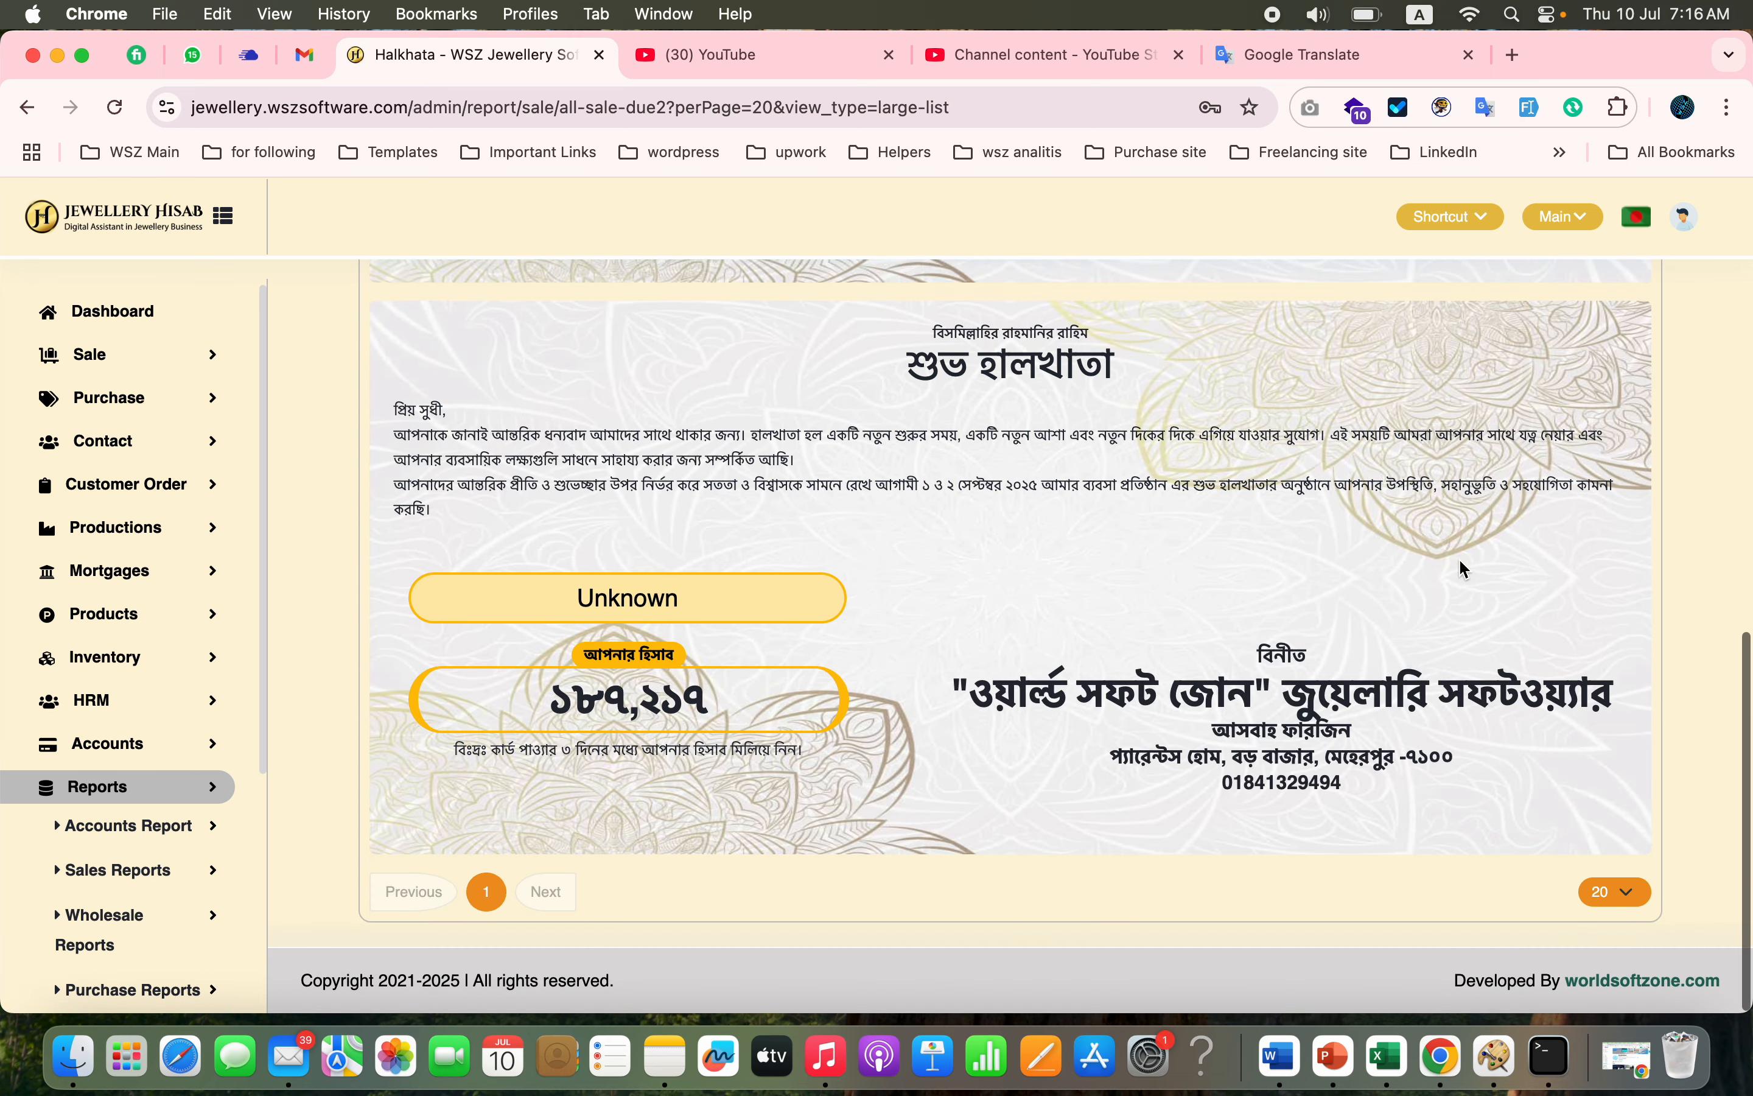
{"action": "scroll", "coordinate": [1460, 557], "scroll_direction": "up", "scroll_amount": 10}
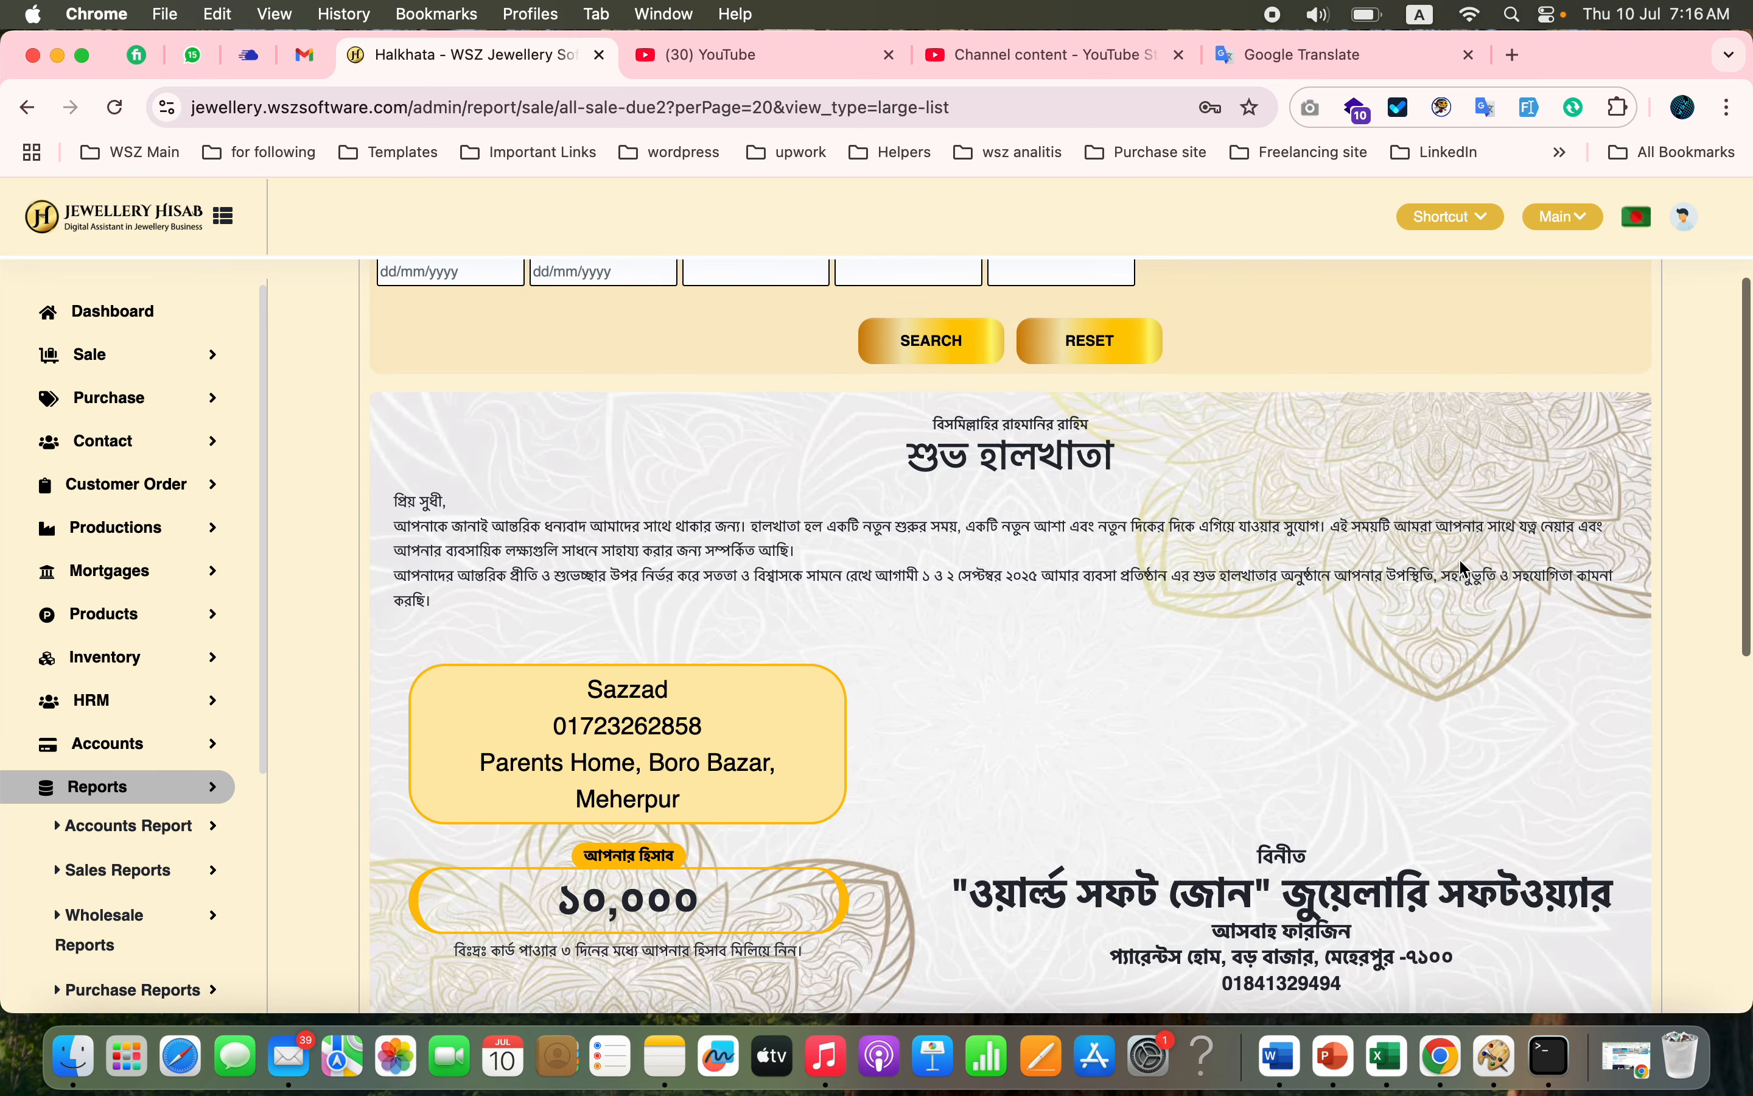
{"action": "scroll", "coordinate": [1459, 557], "scroll_direction": "up", "scroll_amount": 3}
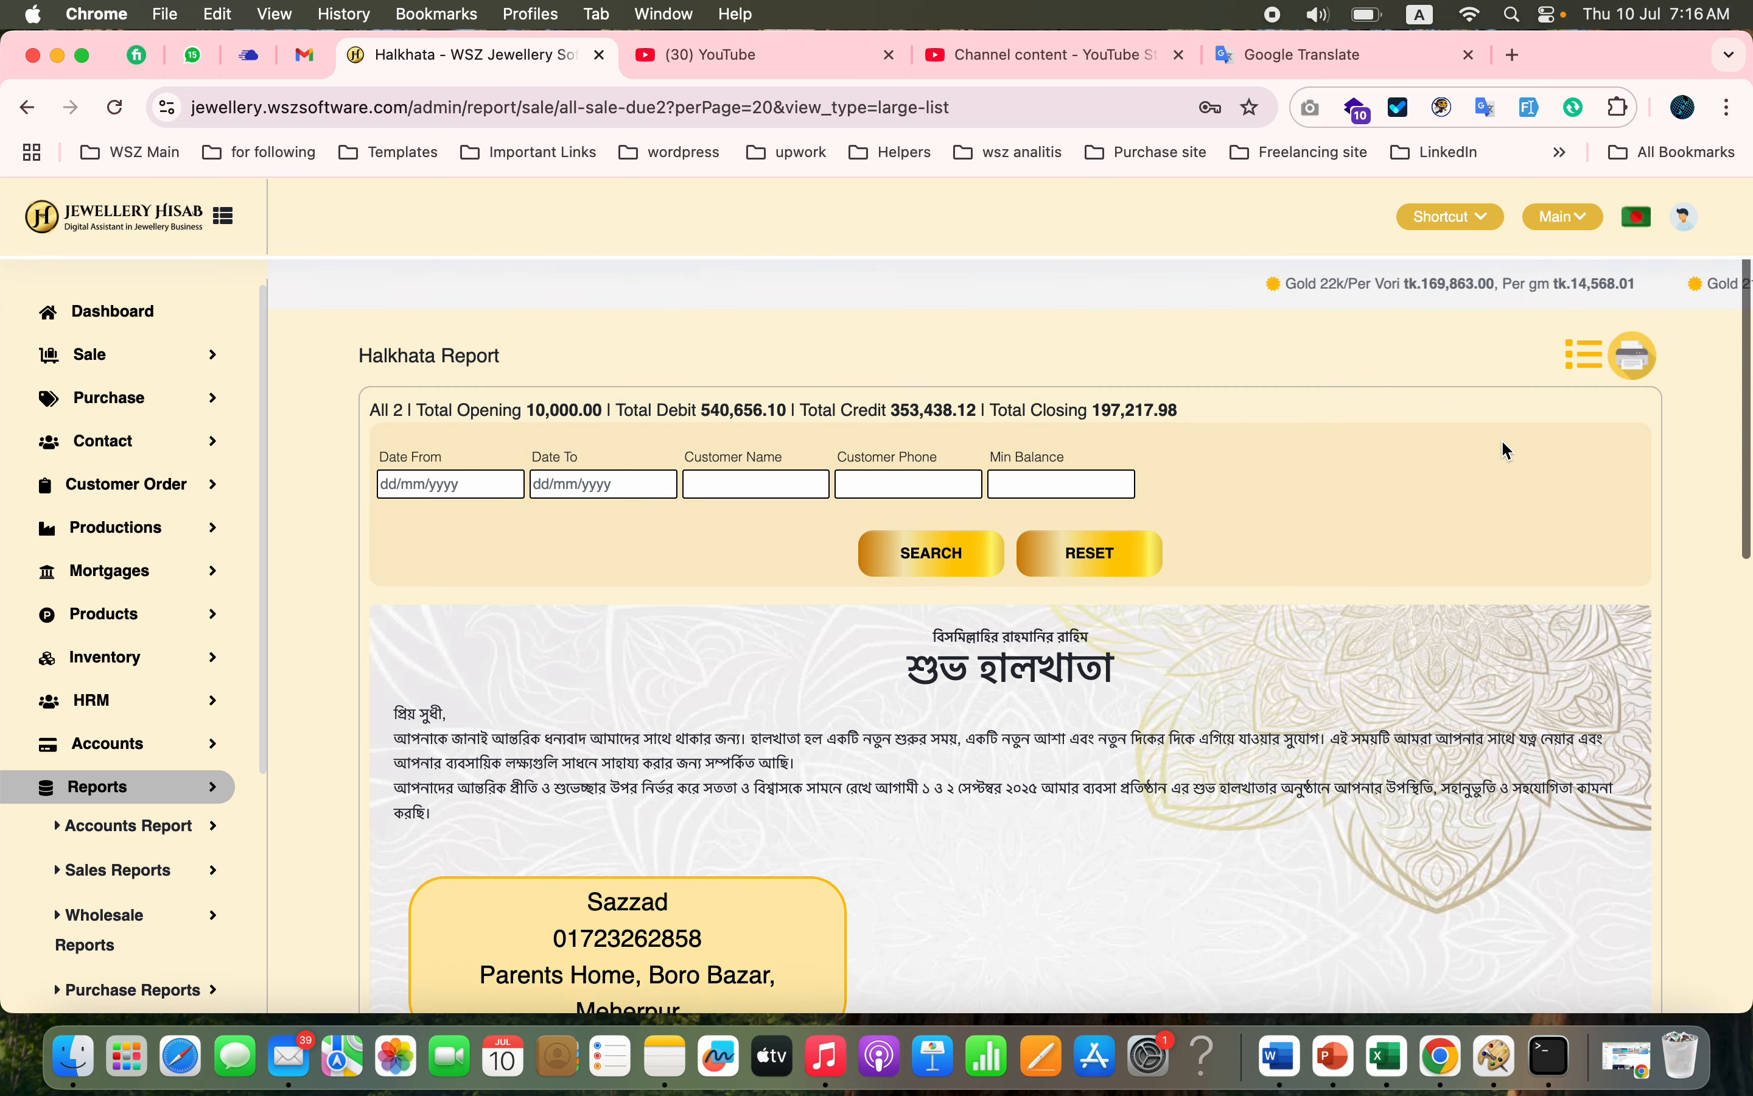
Step: Return the Halkhata report to its list view, check the total opening balance, and reopen the invitation cards to compare each customer's balance
{"action": "left_click", "coordinate": [1581, 363]}
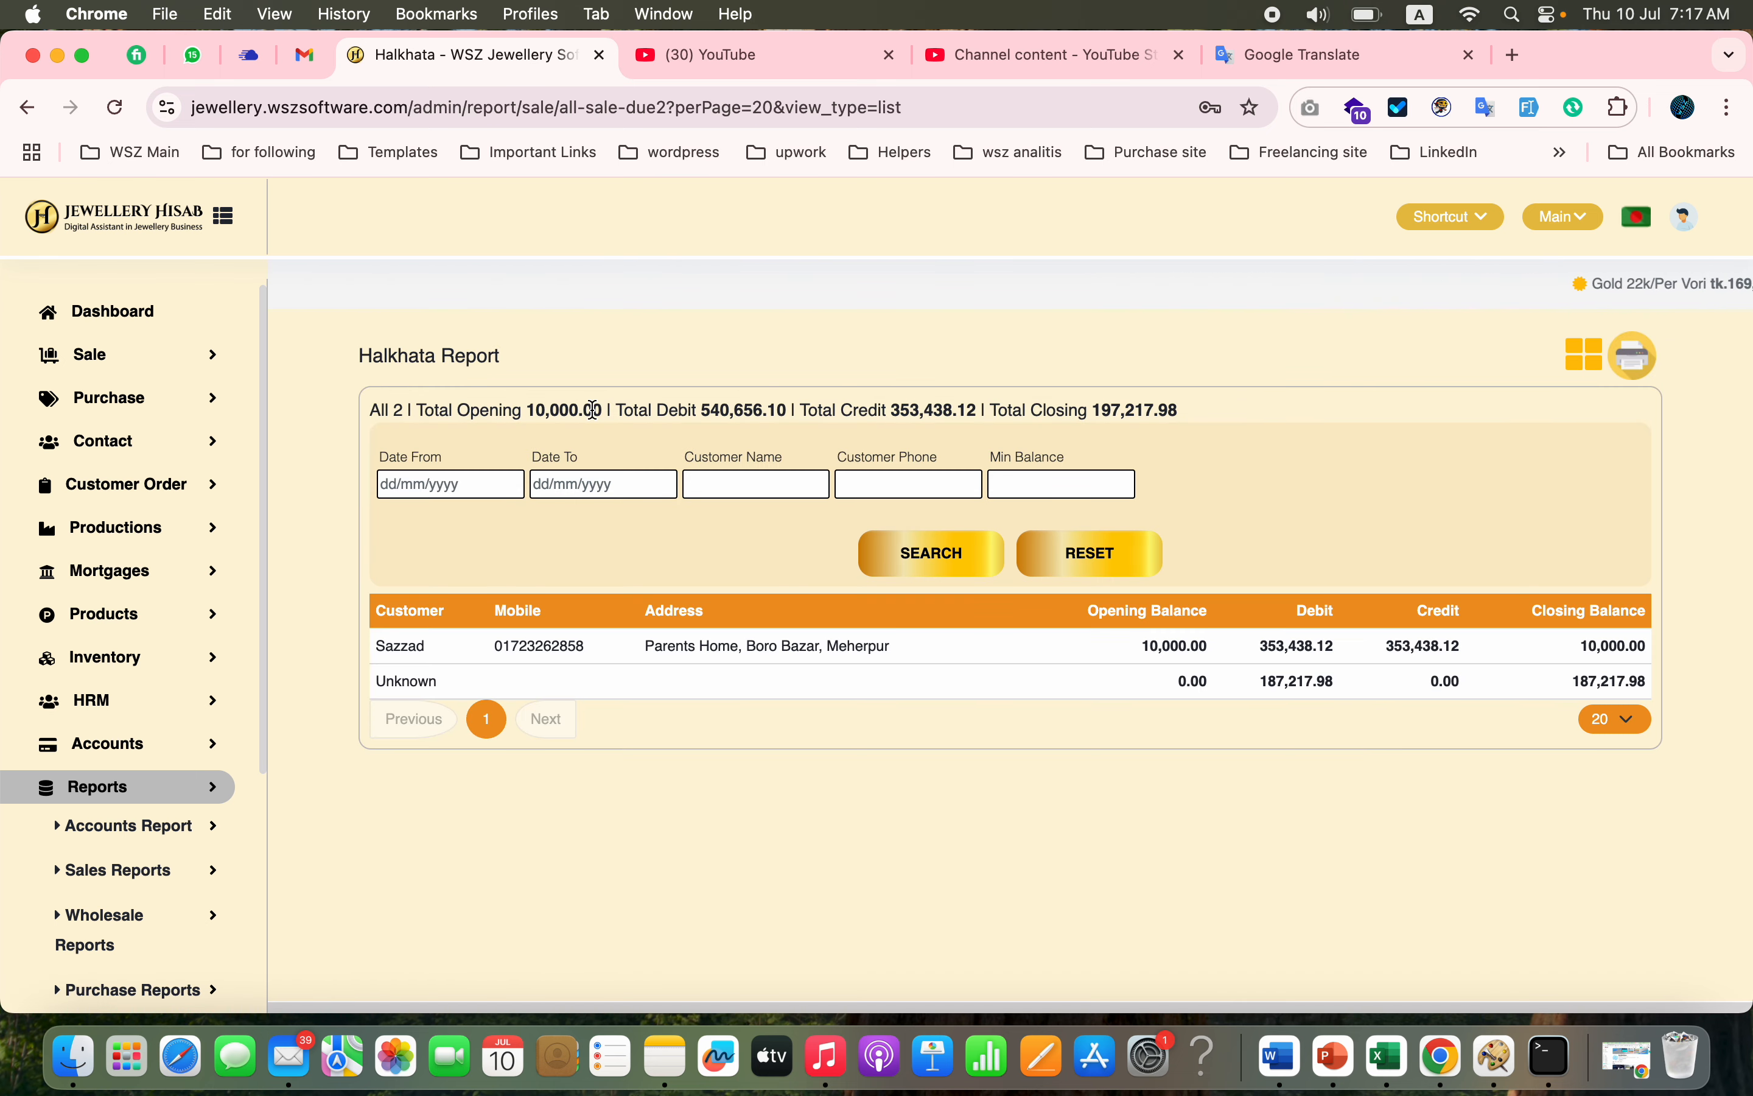
{"action": "double_click", "coordinate": [573, 410]}
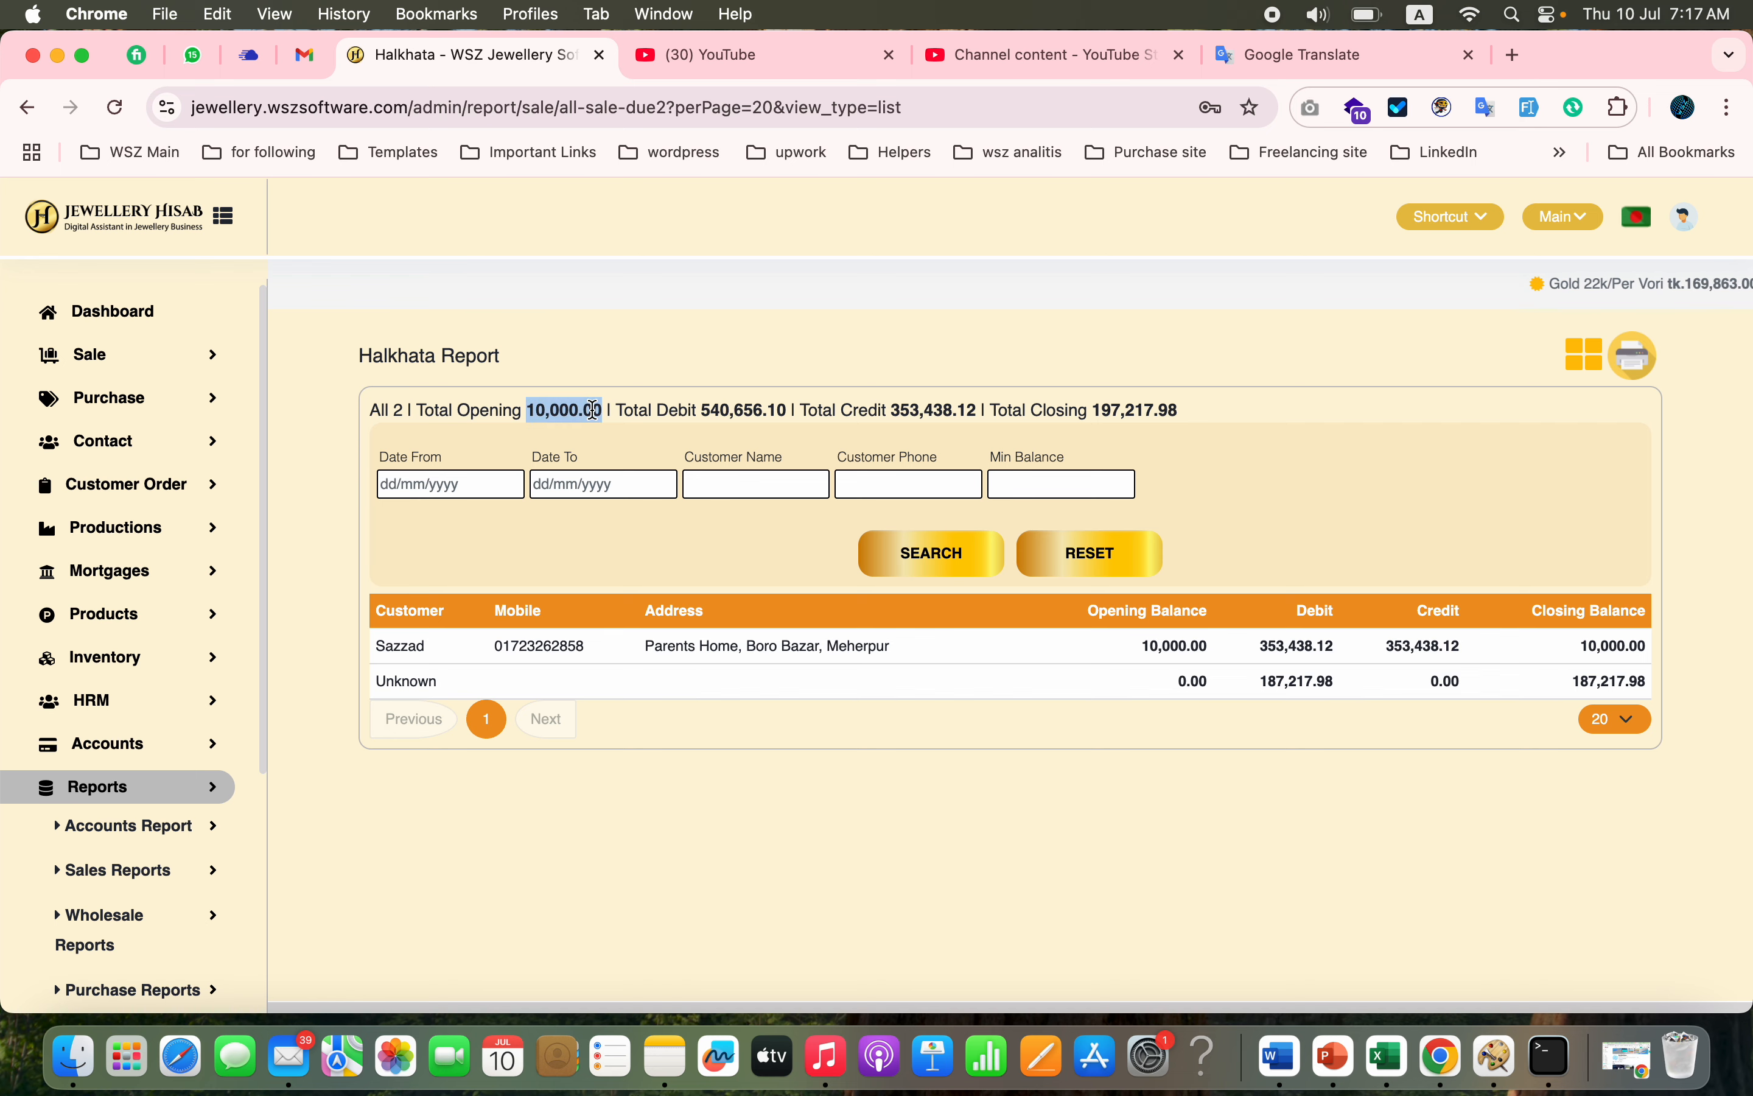
{"action": "left_click", "coordinate": [1582, 372]}
{"action": "scroll", "coordinate": [1337, 707], "scroll_direction": "down", "scroll_amount": 4}
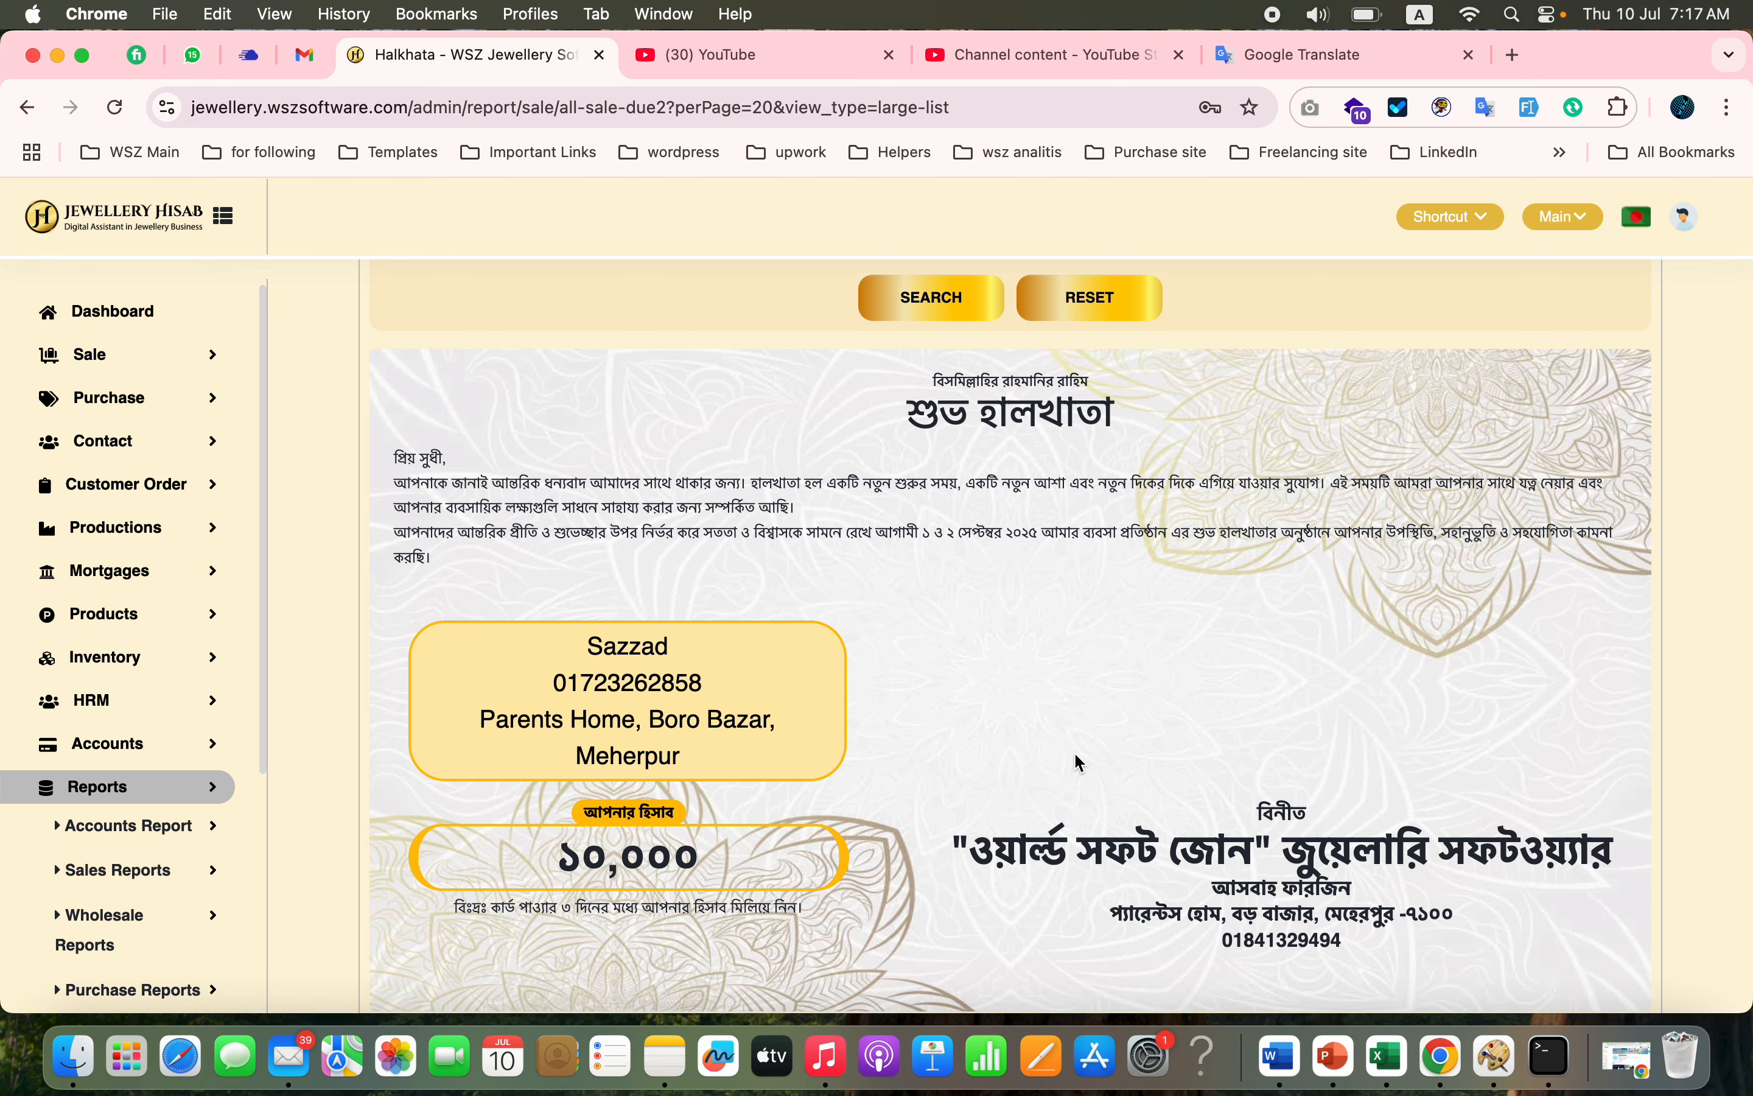
{"action": "scroll", "coordinate": [1077, 761], "scroll_direction": "down", "scroll_amount": 8}
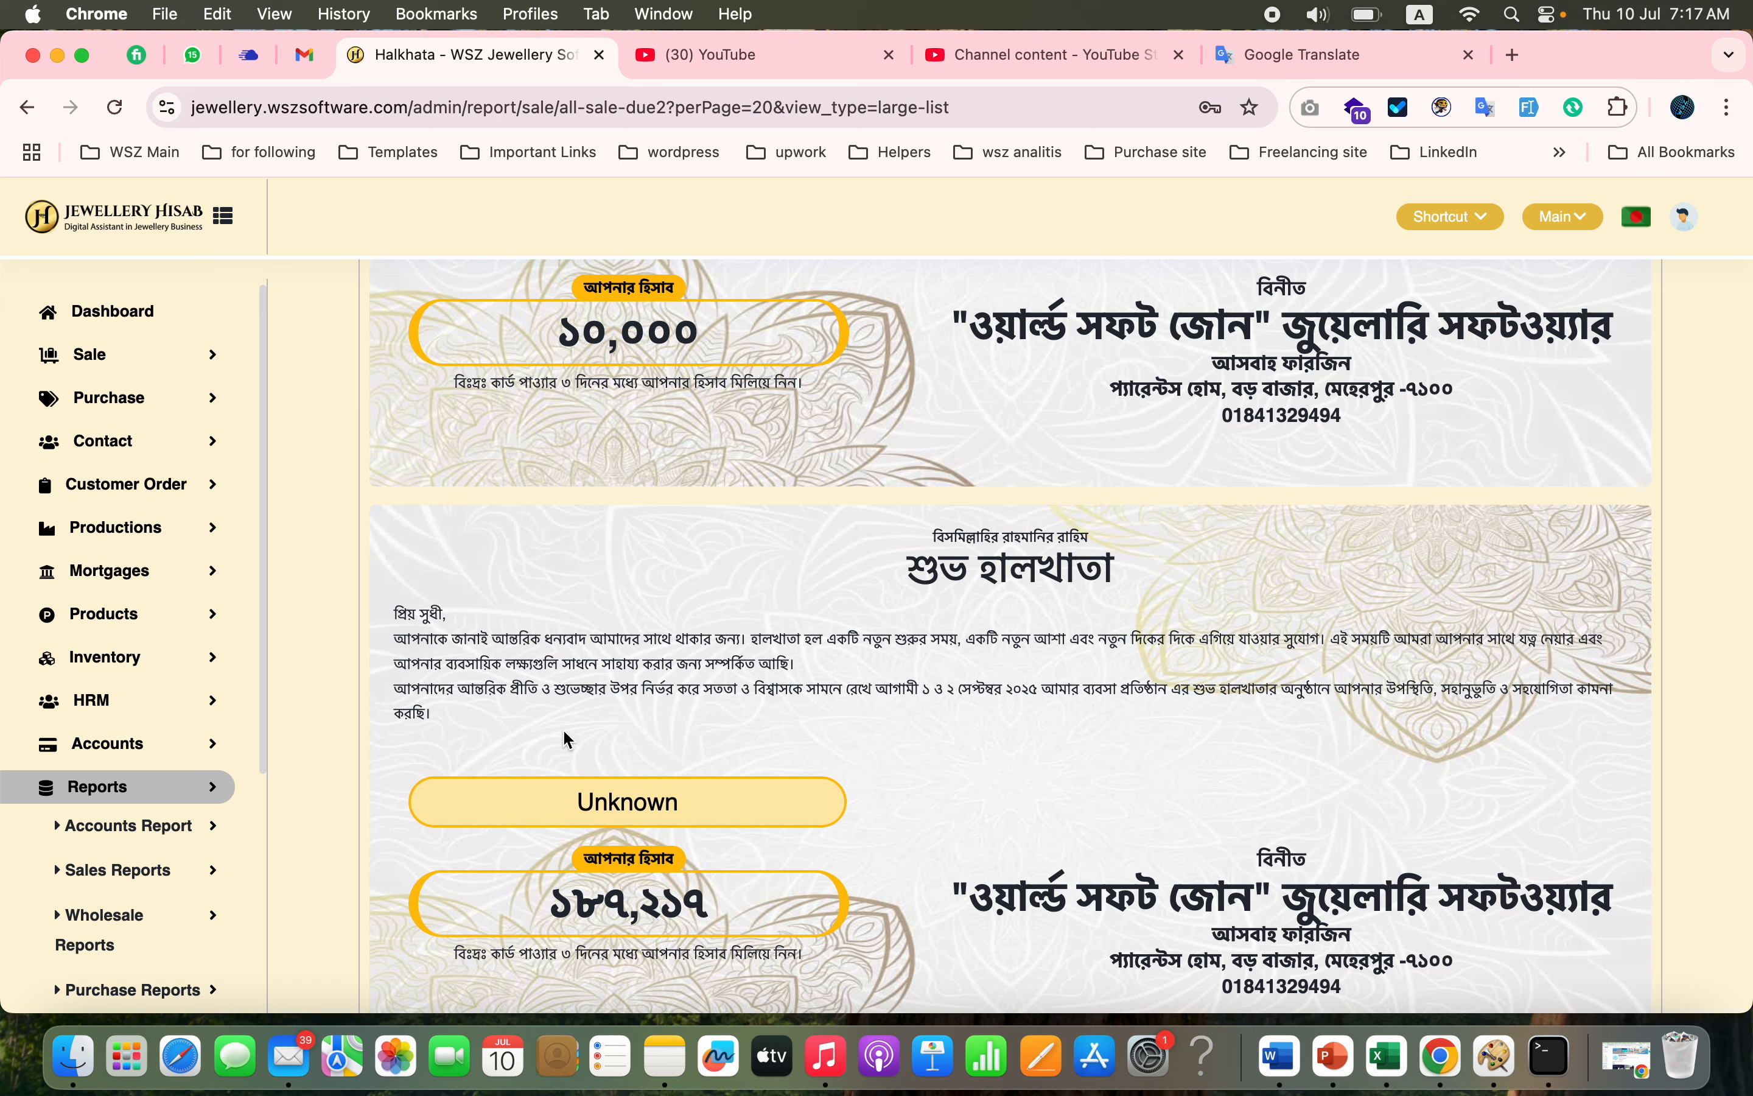
Step: Look through the reports available for wholesale, purchases and mortgages
{"action": "scroll", "coordinate": [157, 956], "scroll_direction": "down", "scroll_amount": 5}
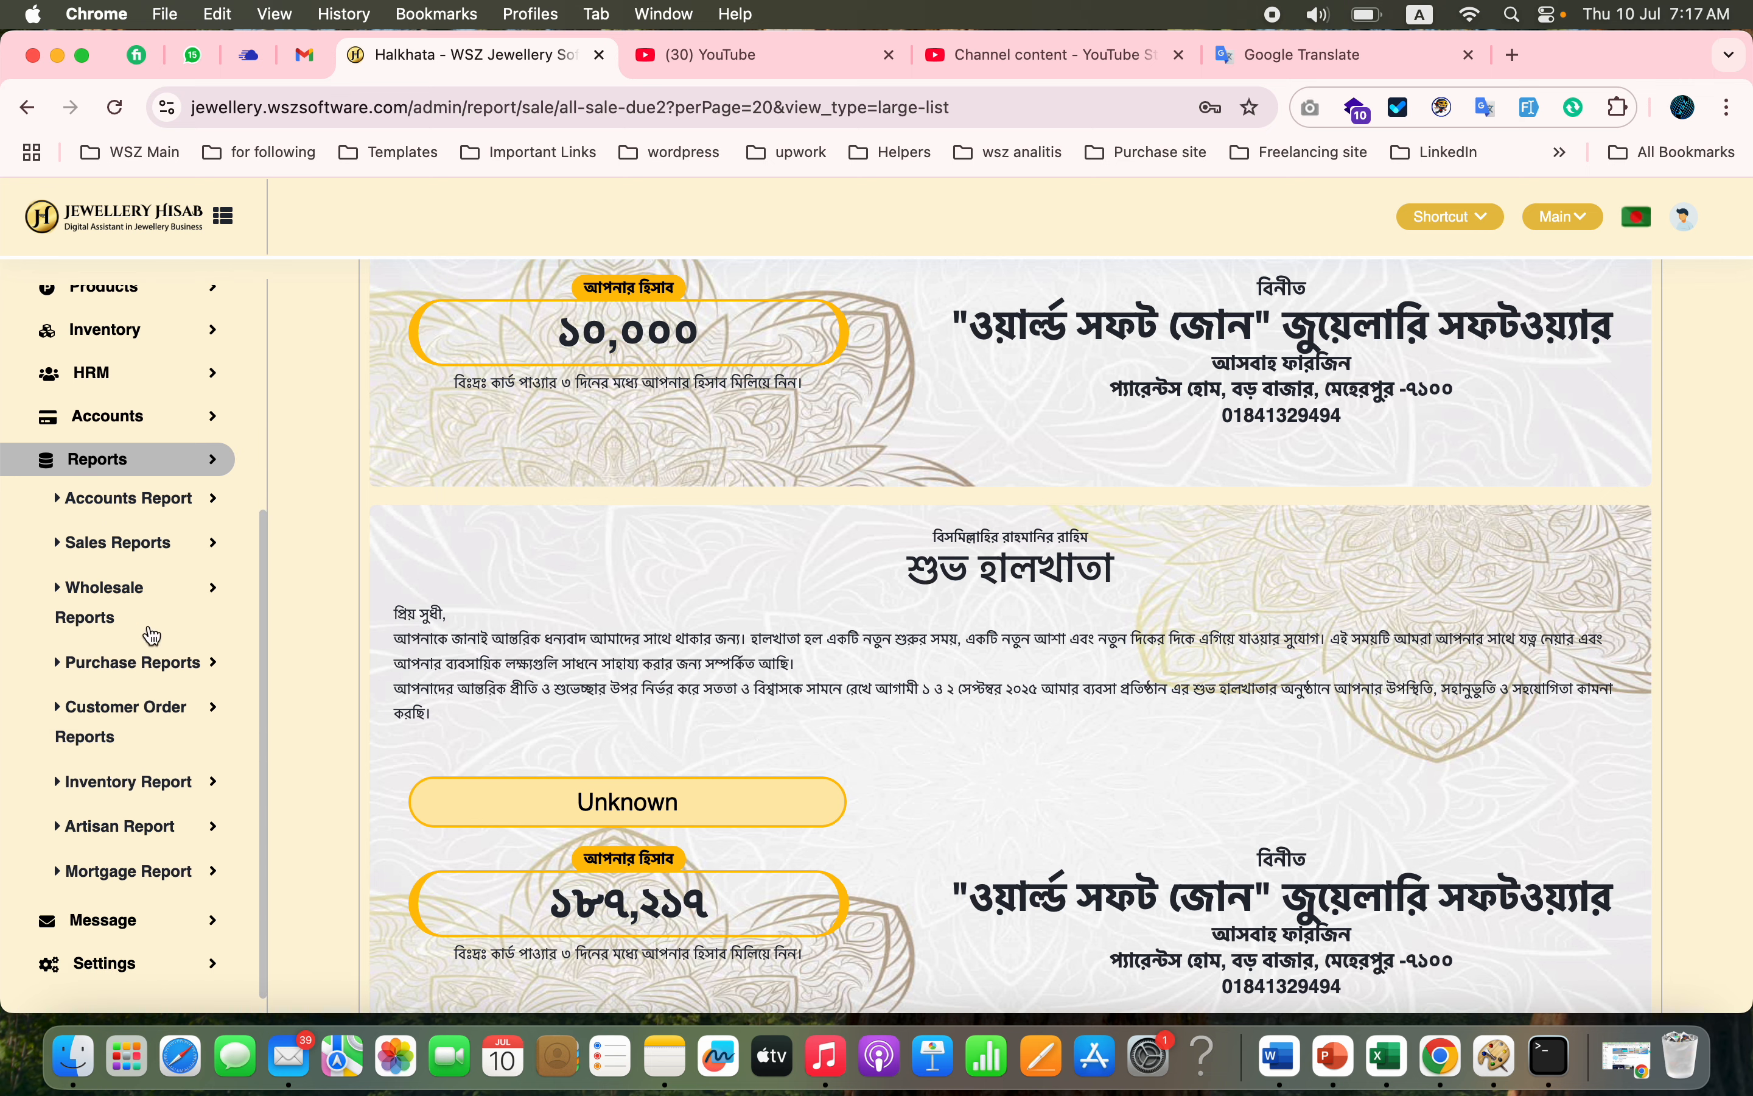
{"action": "left_click", "coordinate": [173, 602]}
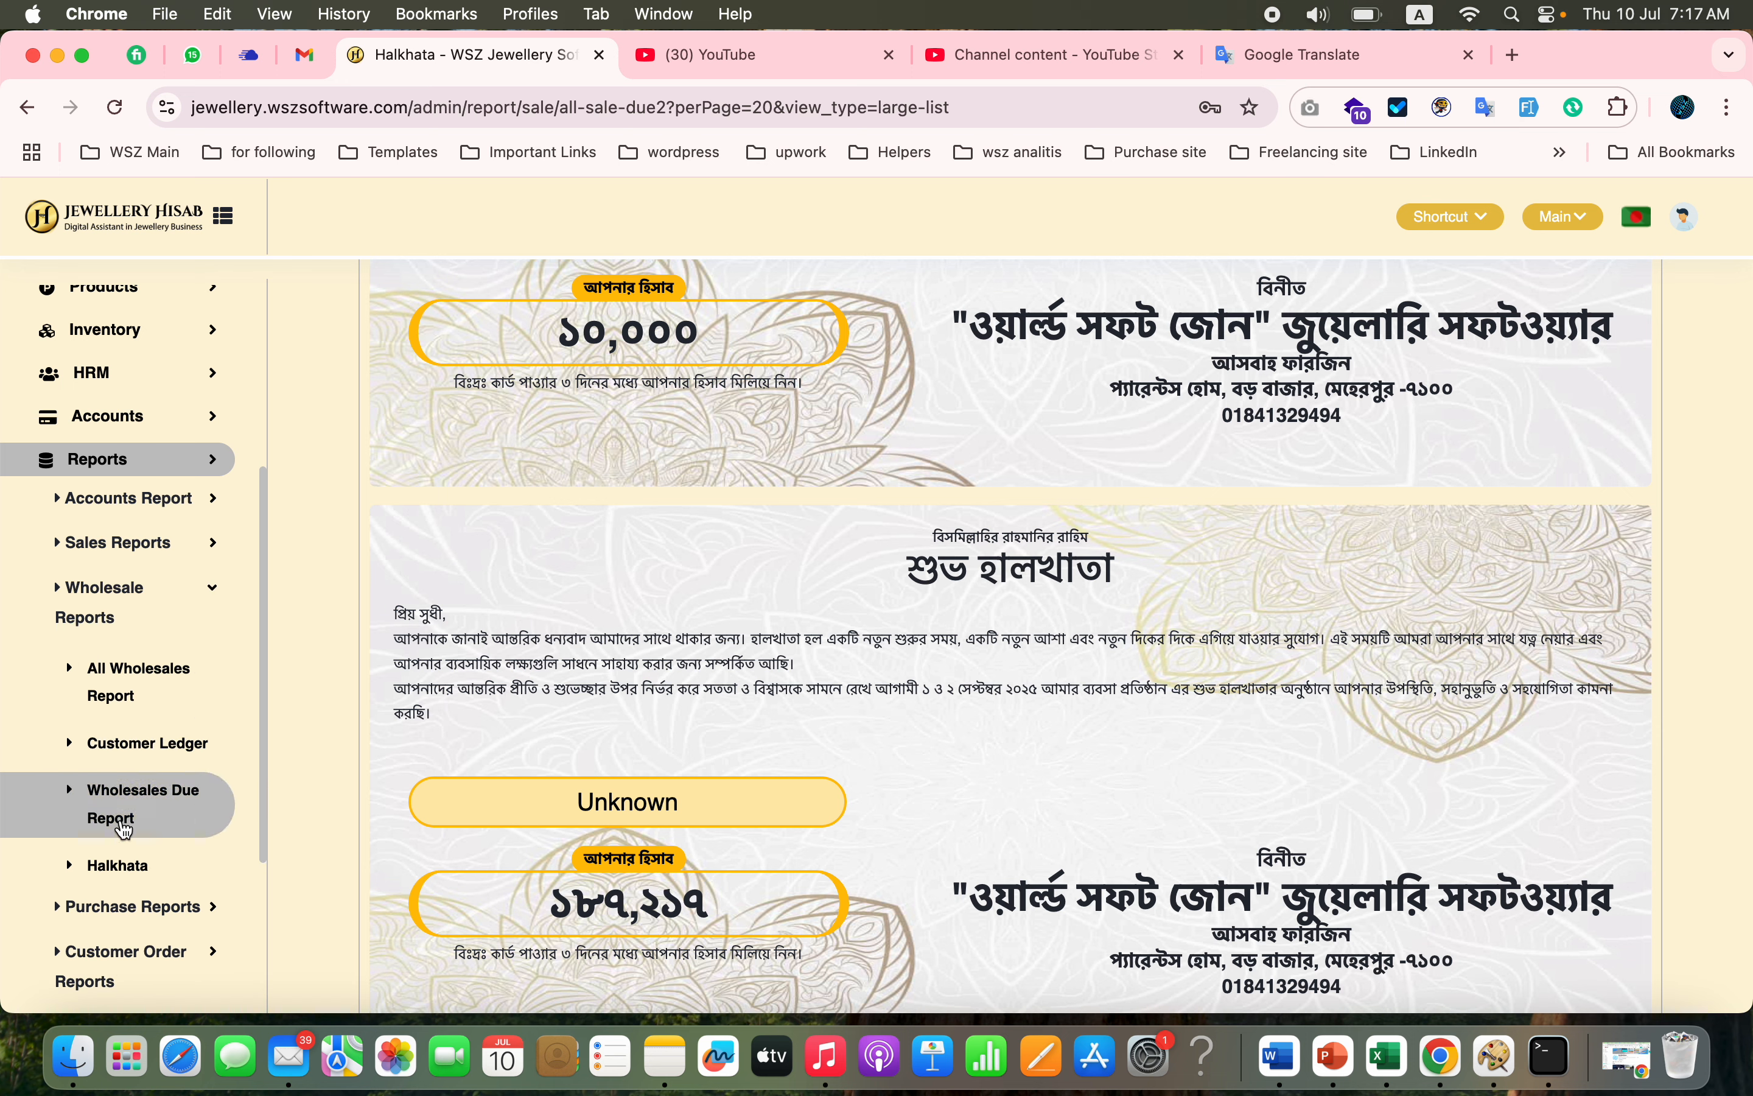
{"action": "left_click", "coordinate": [165, 914]}
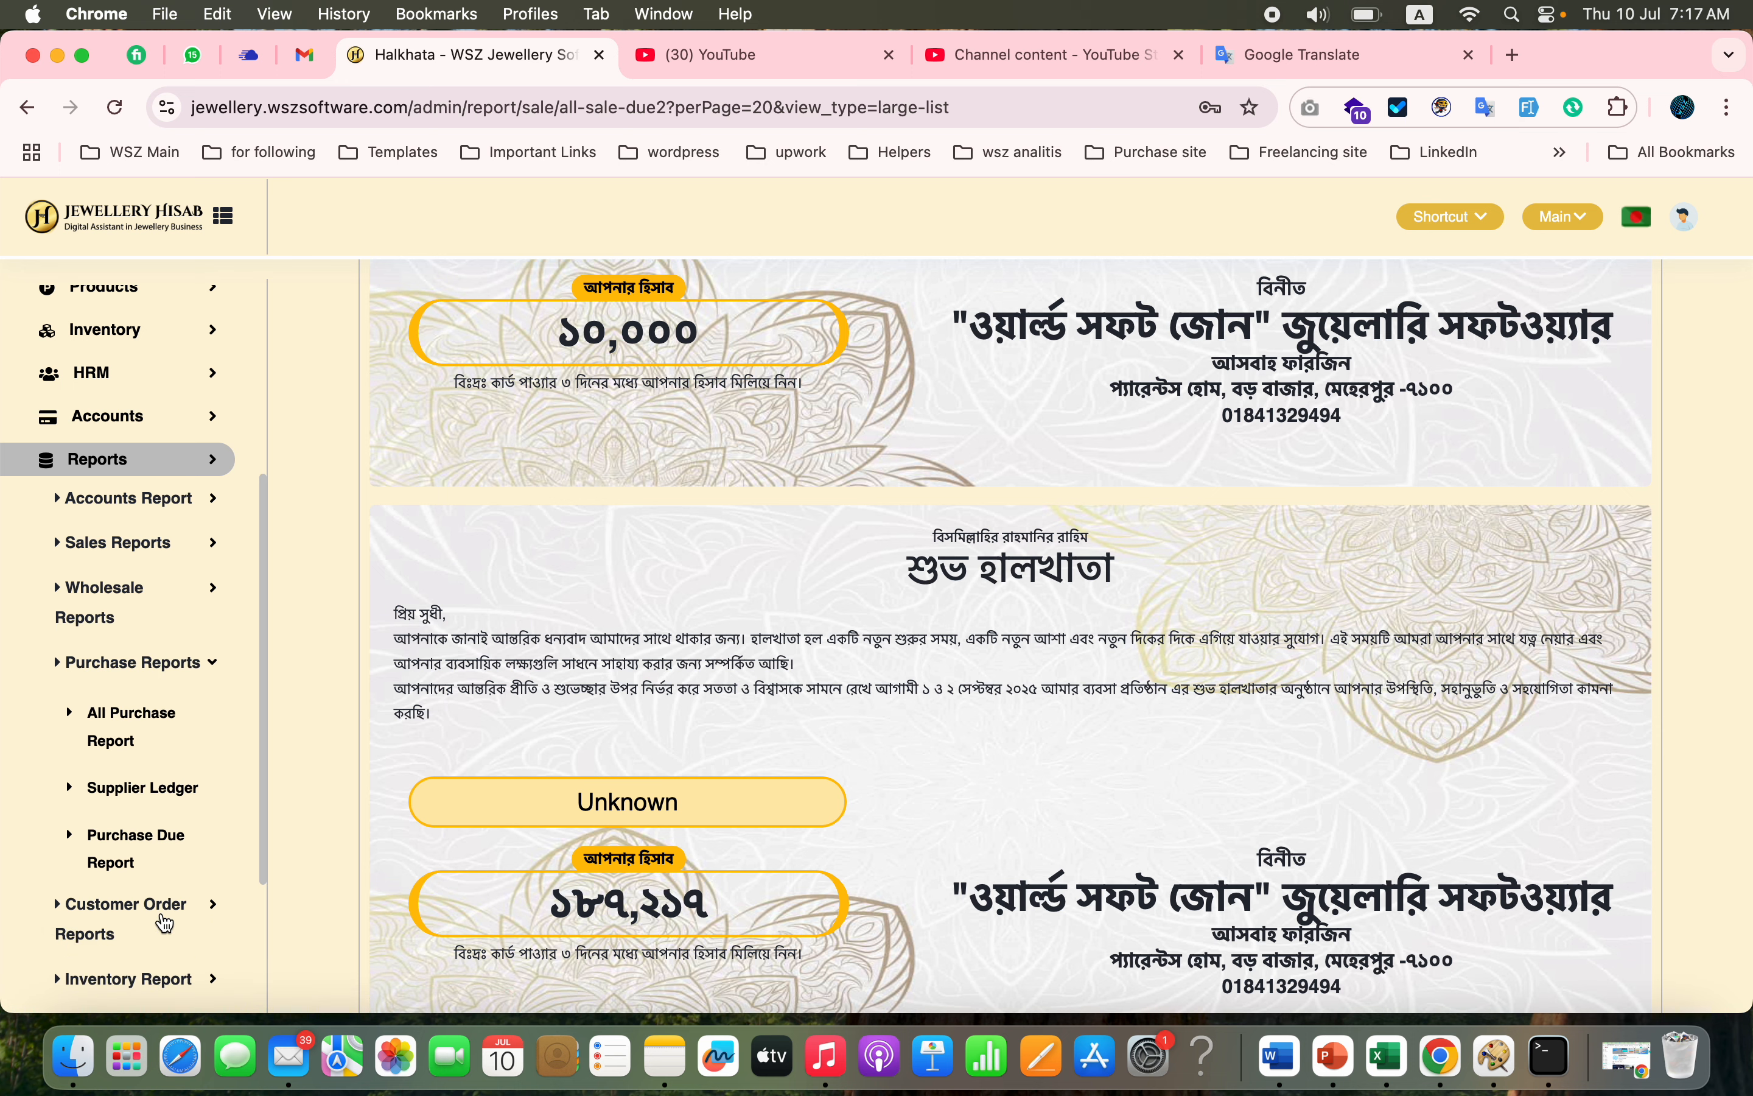
{"action": "scroll", "coordinate": [165, 922], "scroll_direction": "down", "scroll_amount": 5}
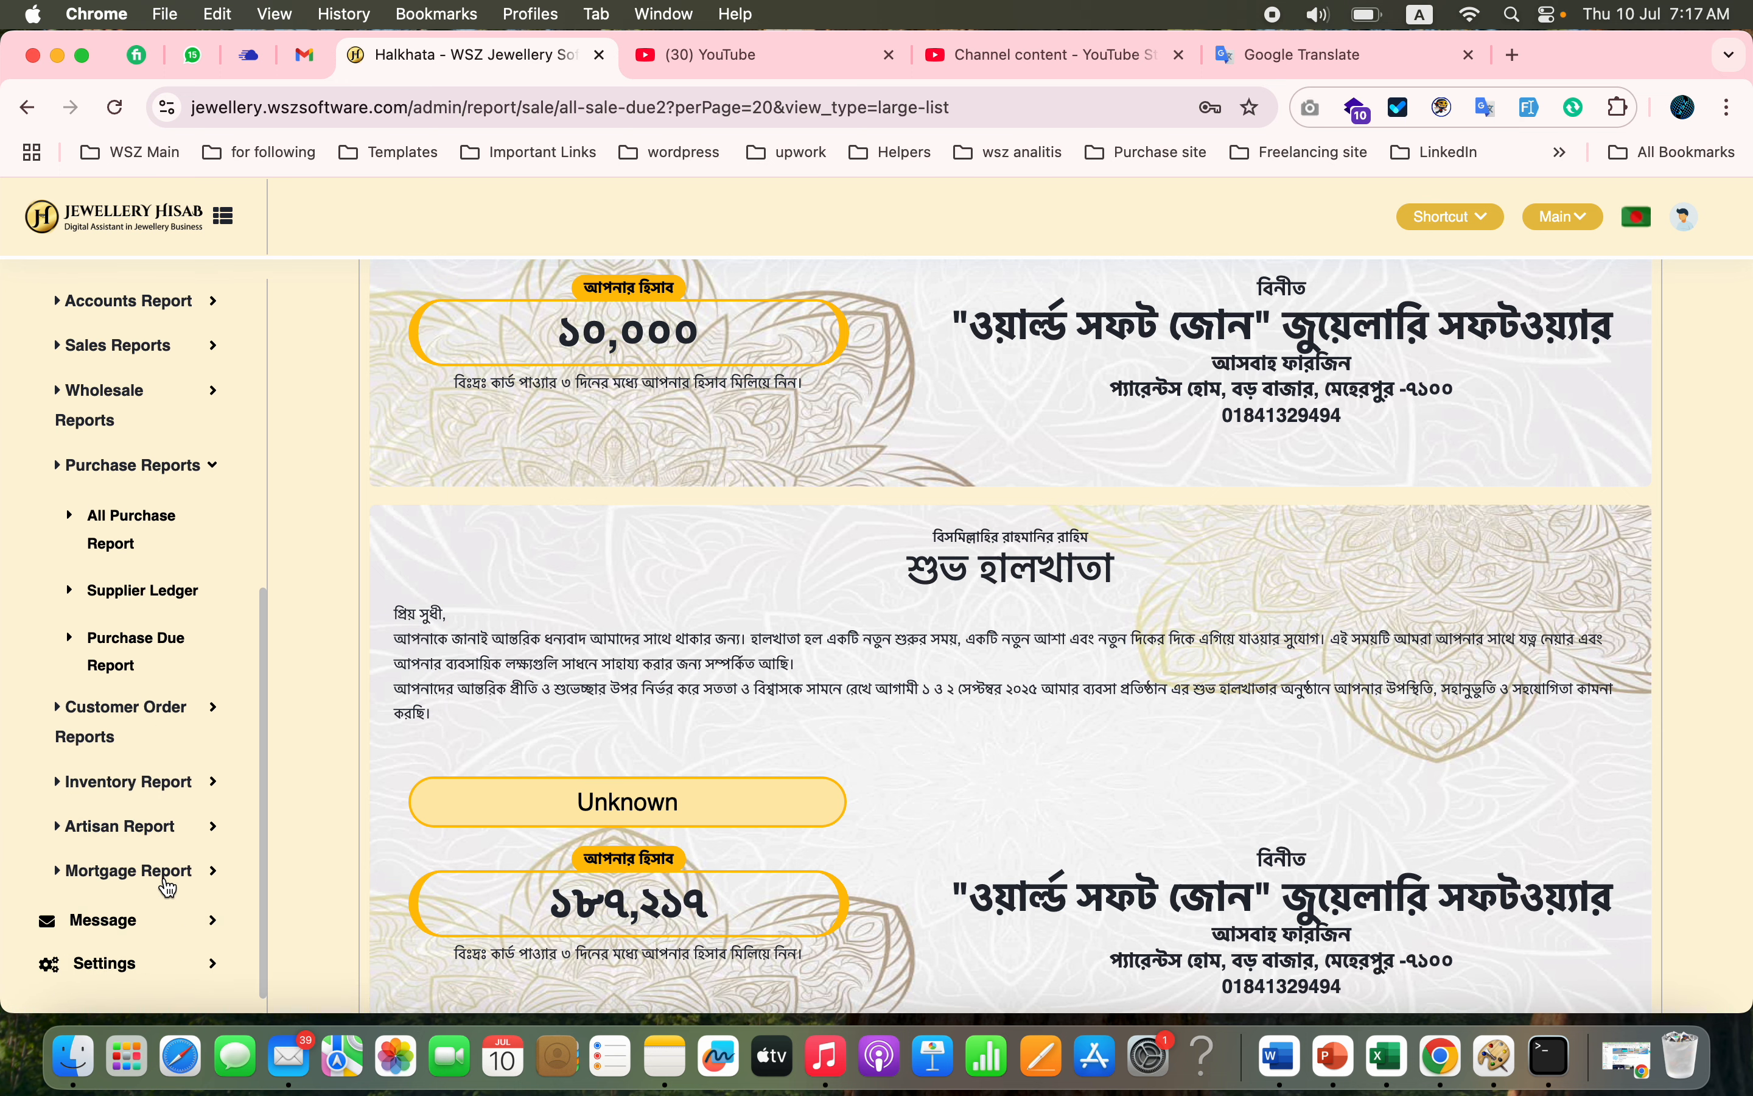
{"action": "left_click", "coordinate": [168, 871]}
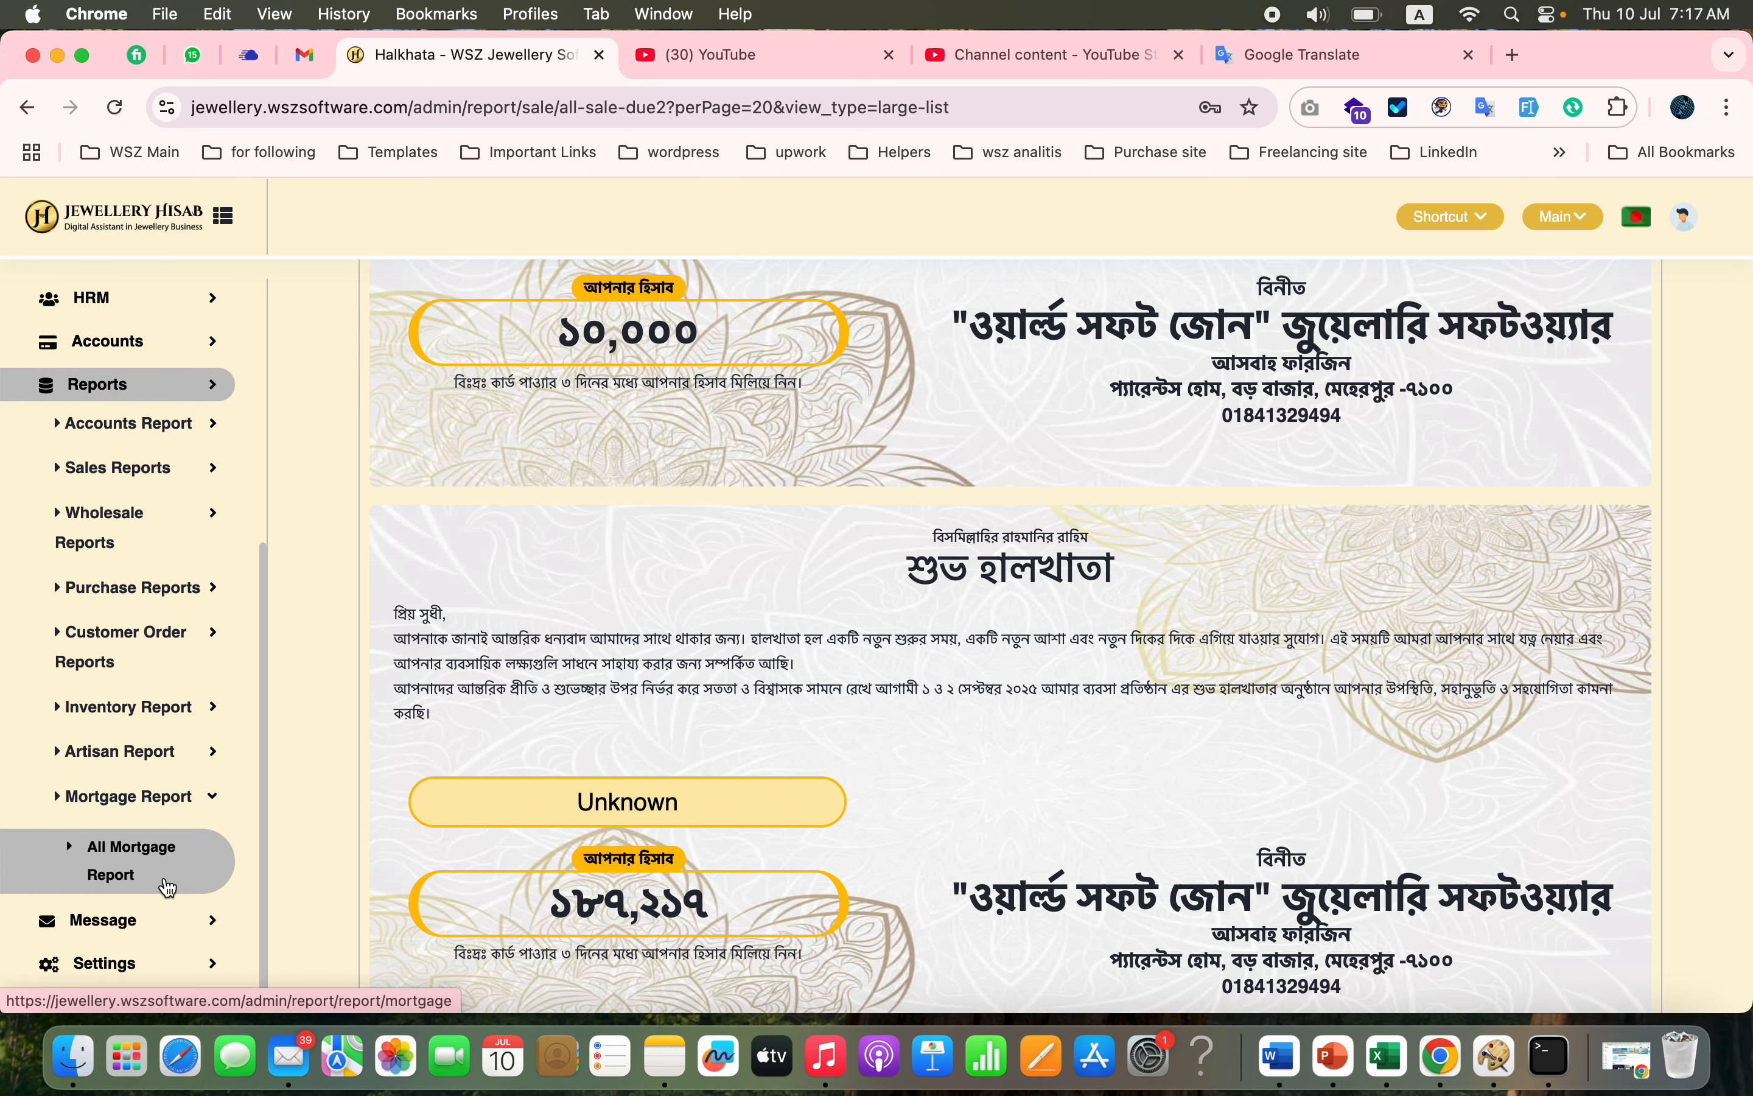